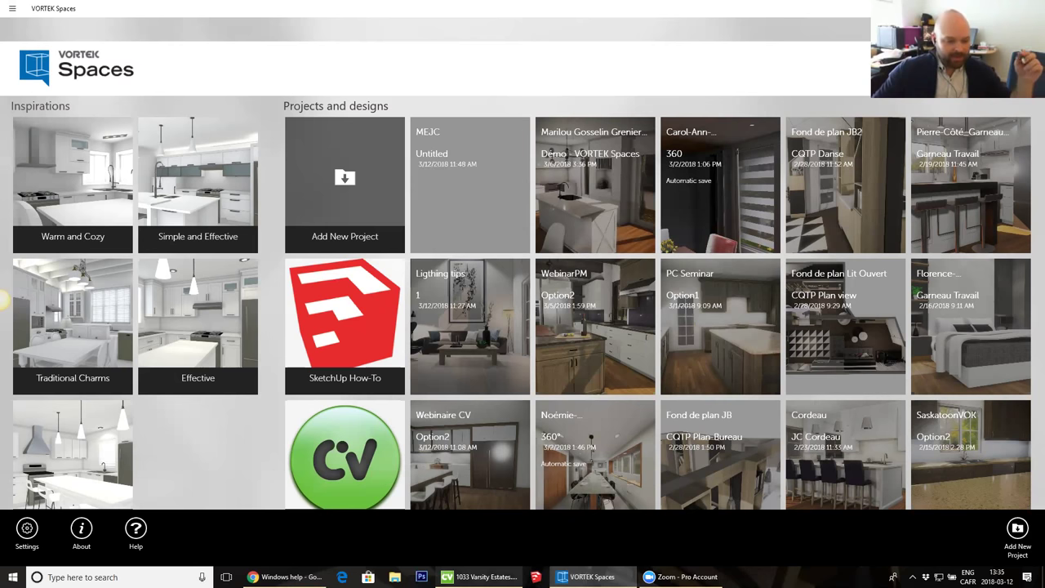
# - Switch to Cabinet Vision and show the kitchen floor plan as a 3D model seen at an angle
pyautogui.click(481, 576)
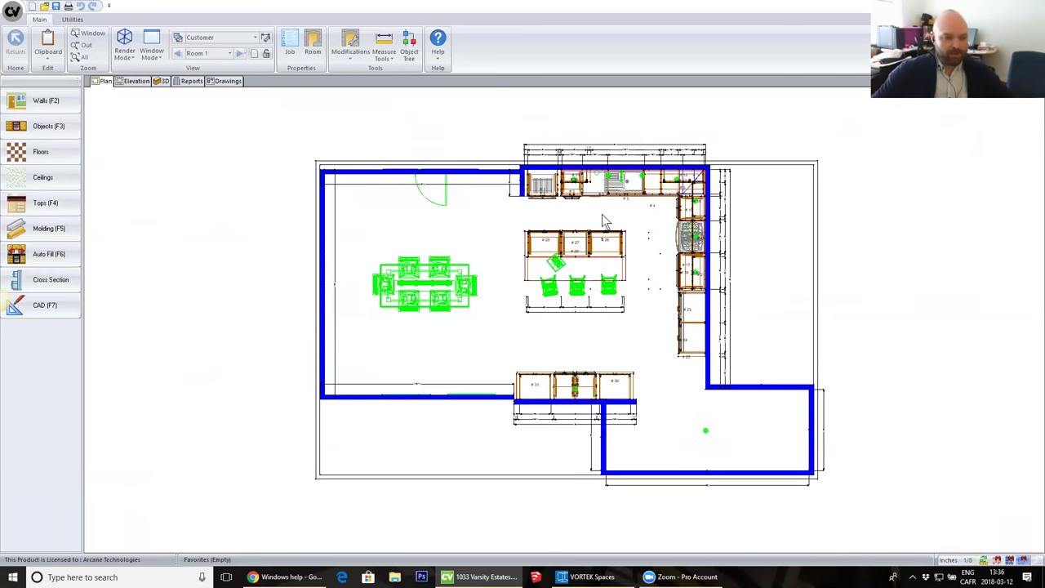
pyautogui.scroll(2, 603, 217)
pyautogui.scroll(1, 602, 260)
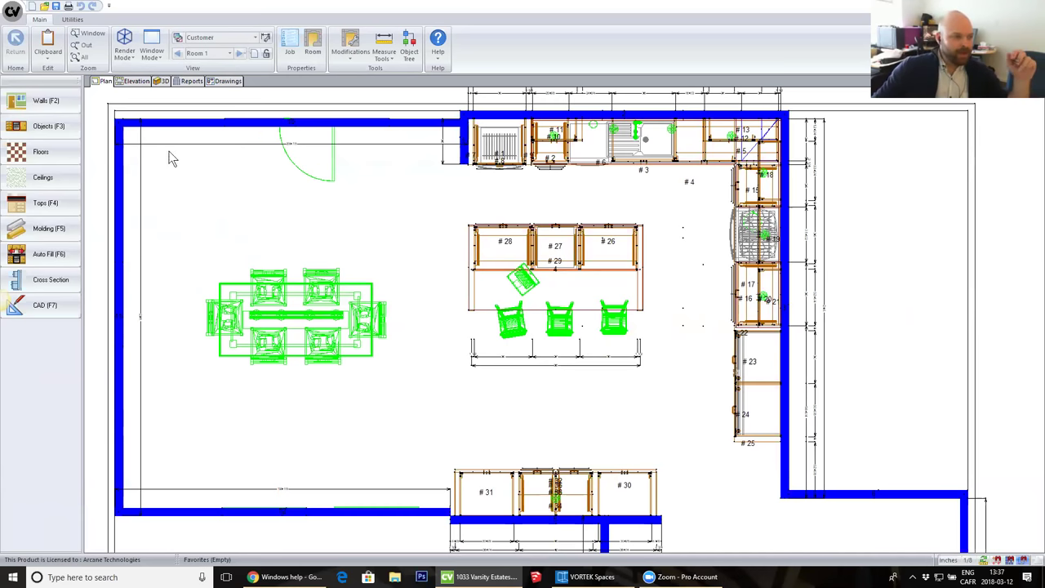
pyautogui.click(162, 82)
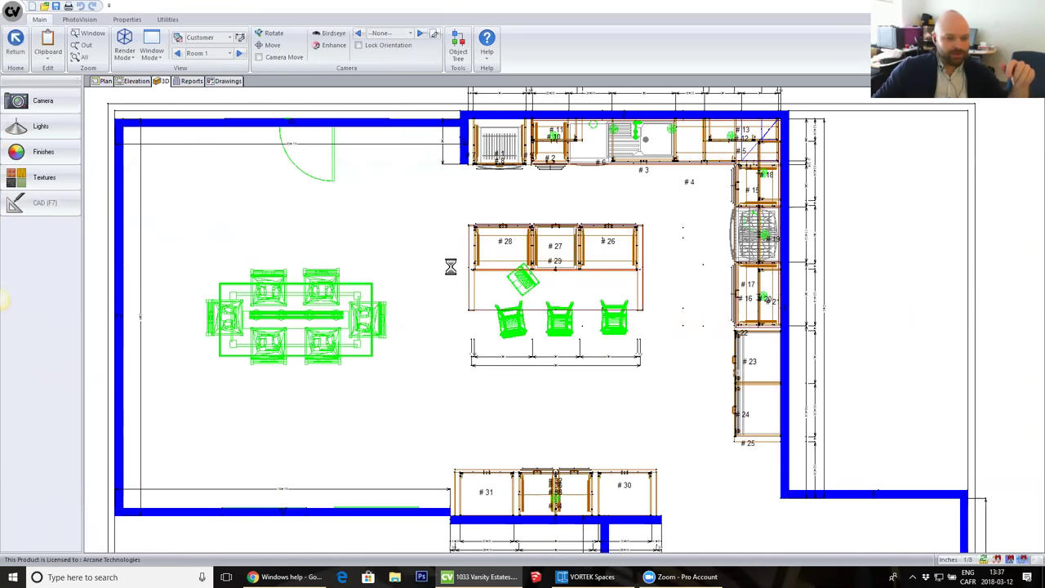
pyautogui.moveTo(456, 296); pyautogui.dragTo(499, 324)
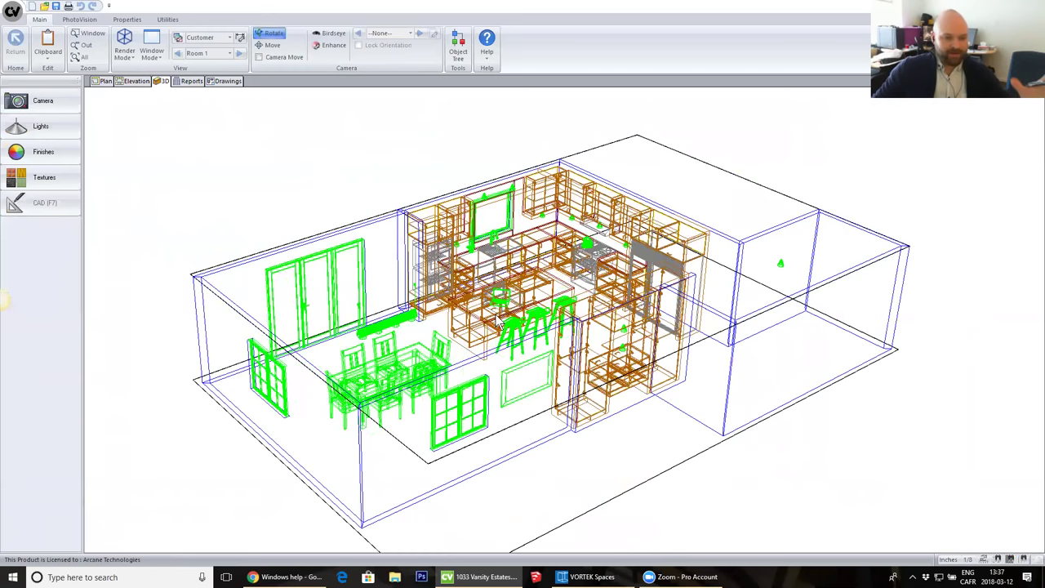
# - Examine the wireframe model's kitchen cabinets, appliances, island stools and dining furniture in 3D
pyautogui.click(500, 325)
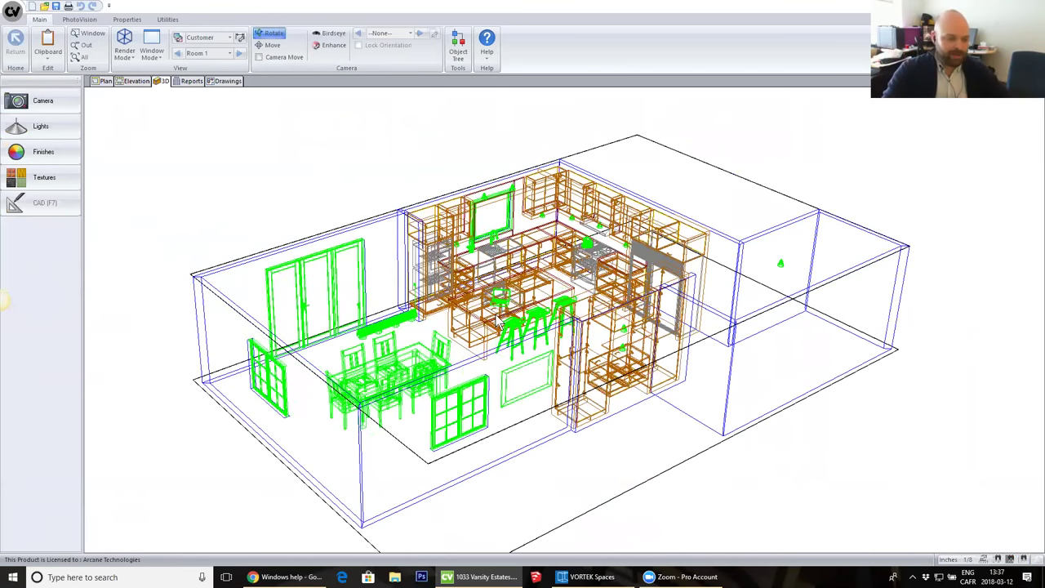
pyautogui.click(499, 325)
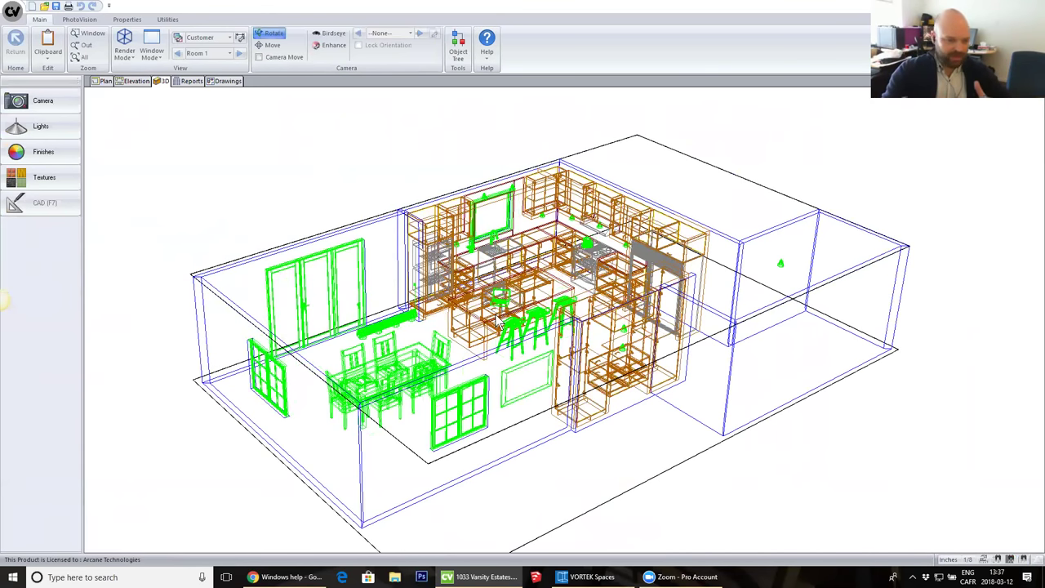
pyautogui.click(500, 324)
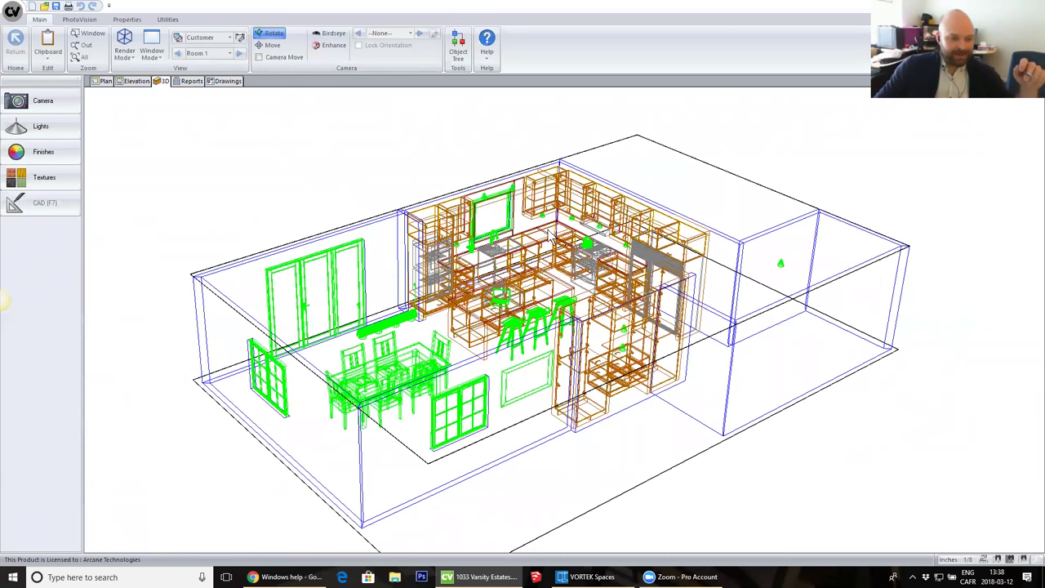
pyautogui.scroll(3, 554, 236)
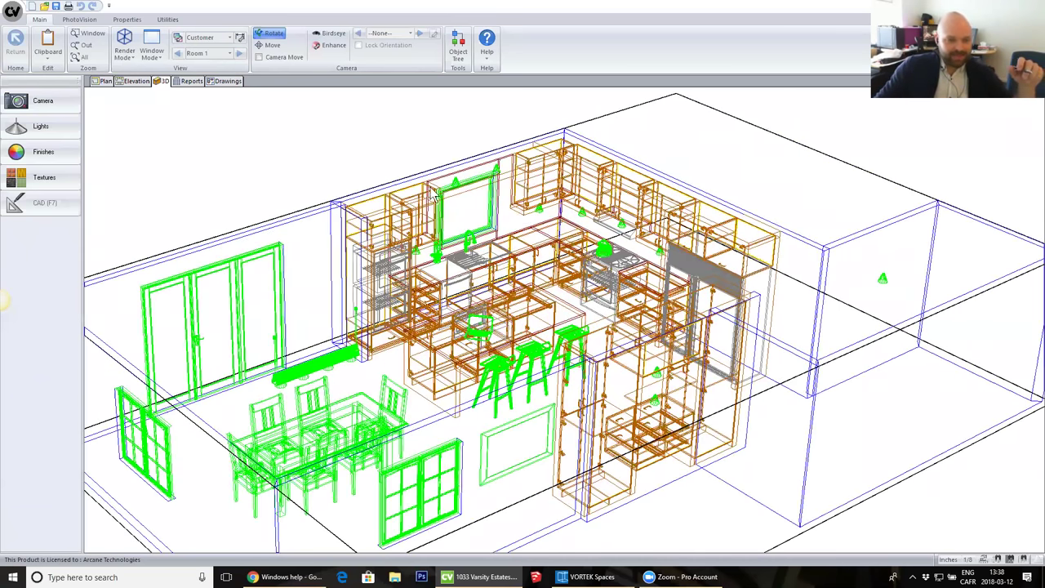
pyautogui.scroll(1, 435, 163)
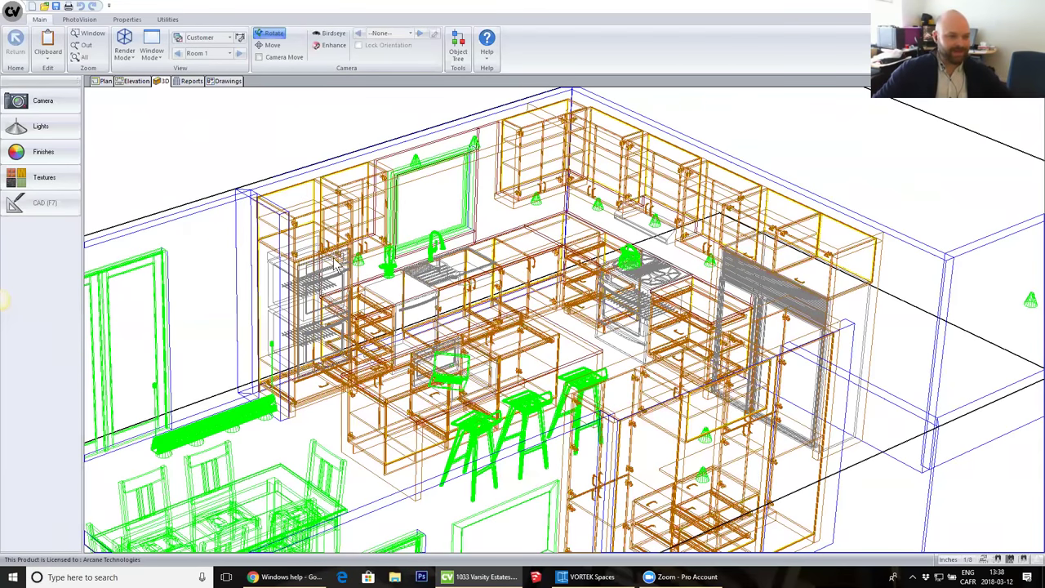
pyautogui.scroll(2, 367, 258)
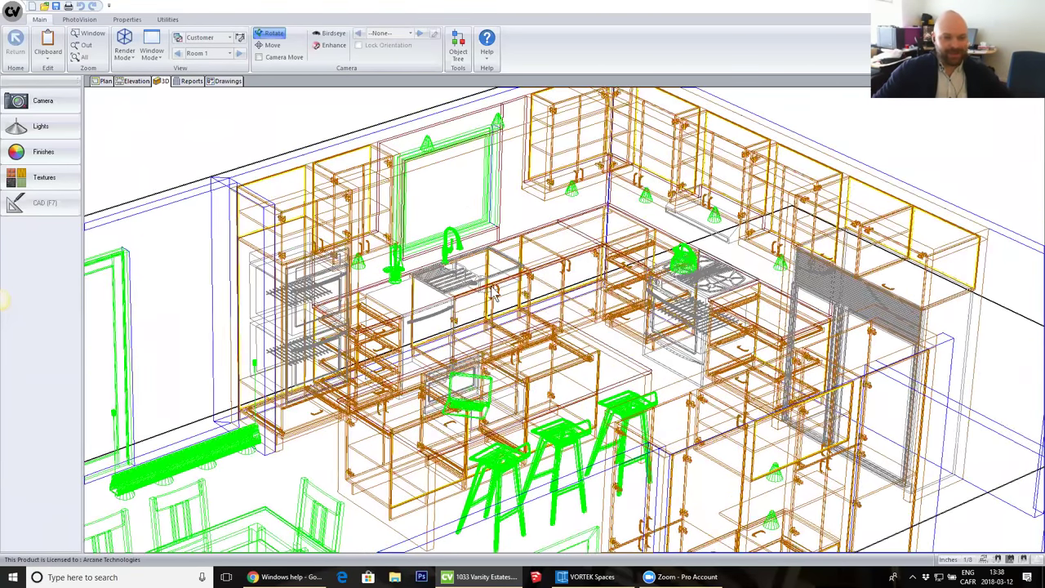
pyautogui.scroll(2, 496, 294)
pyautogui.scroll(-3, 496, 368)
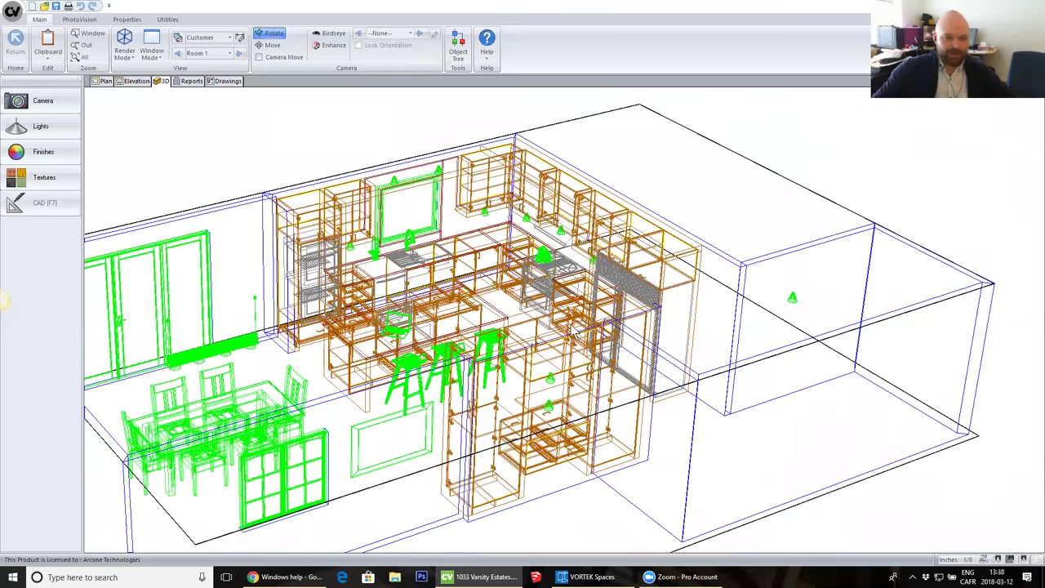
pyautogui.moveTo(570, 320); pyautogui.dragTo(673, 286, button='middle')
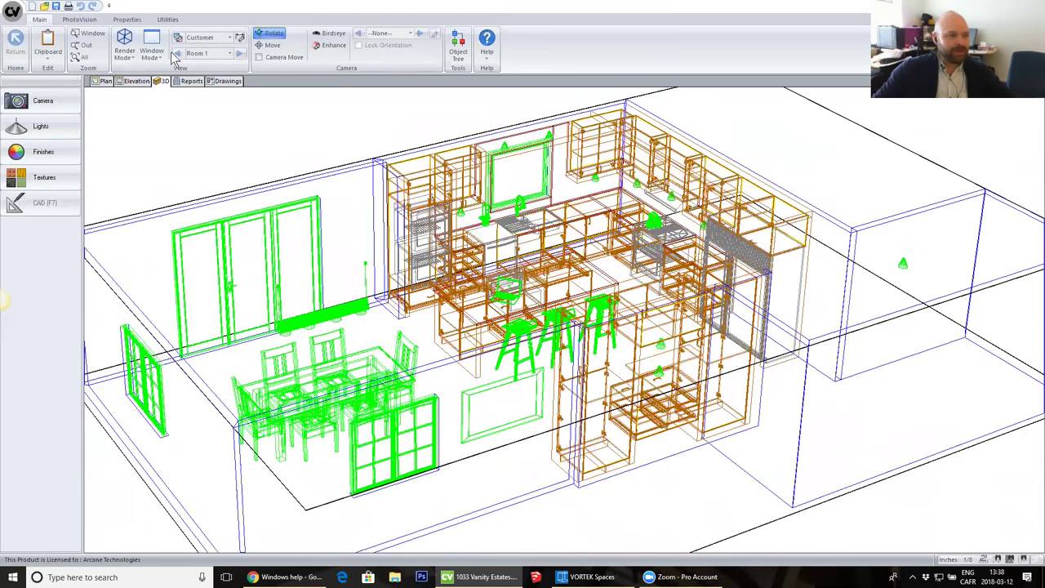
# - Export the 3D design through the Collada export to the Desktop as WebinarCV, using the Vortek Files (*.vok) type
pyautogui.click(170, 24)
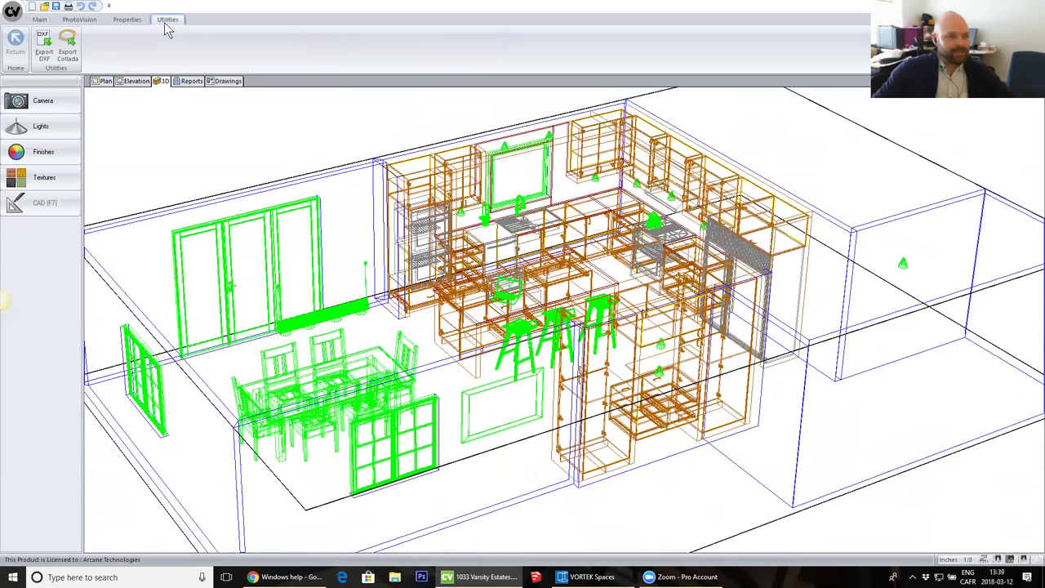
pyautogui.click(72, 51)
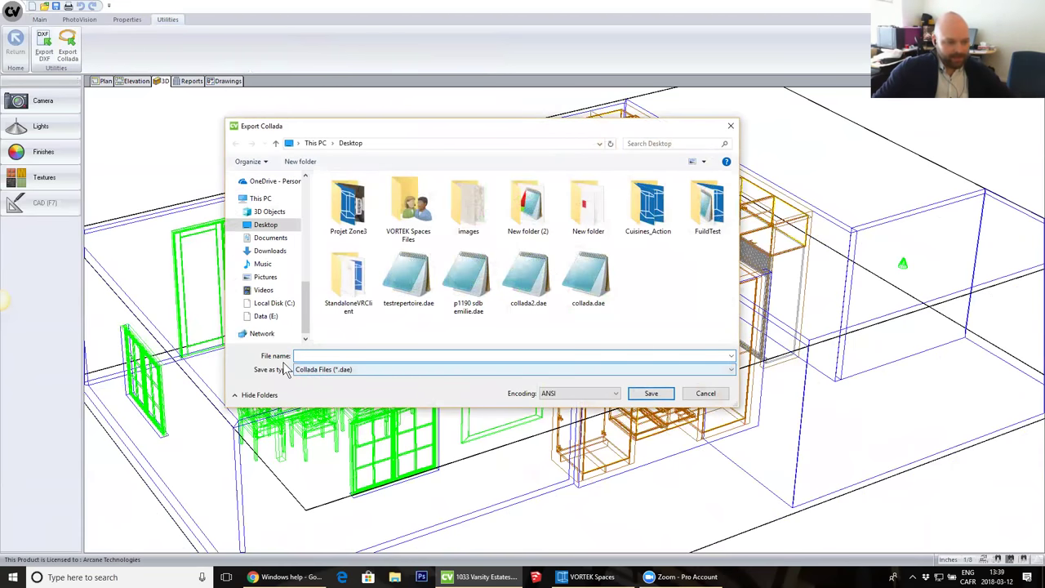
pyautogui.click(318, 368)
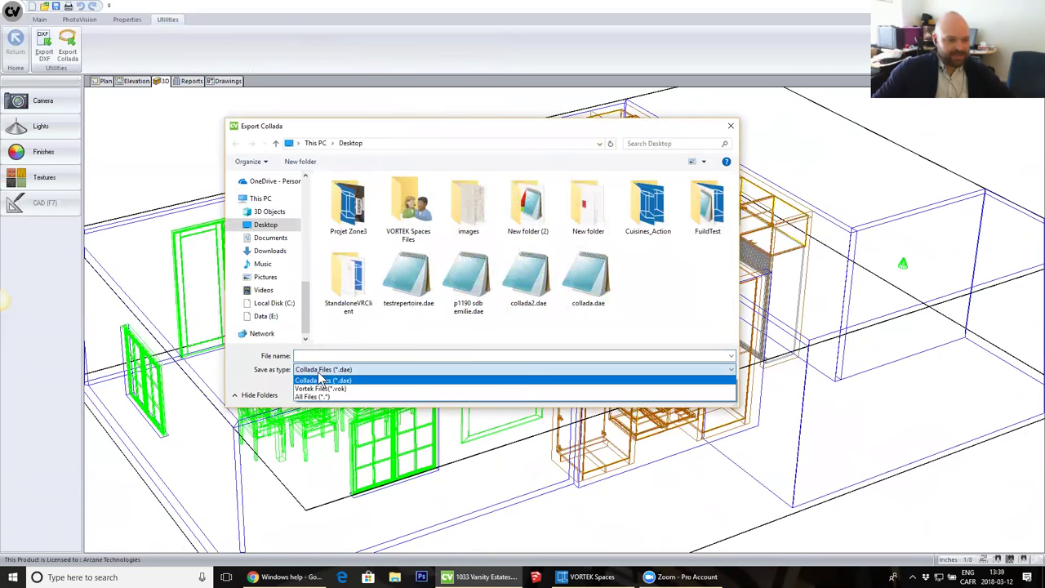
pyautogui.click(329, 388)
pyautogui.click(339, 354)
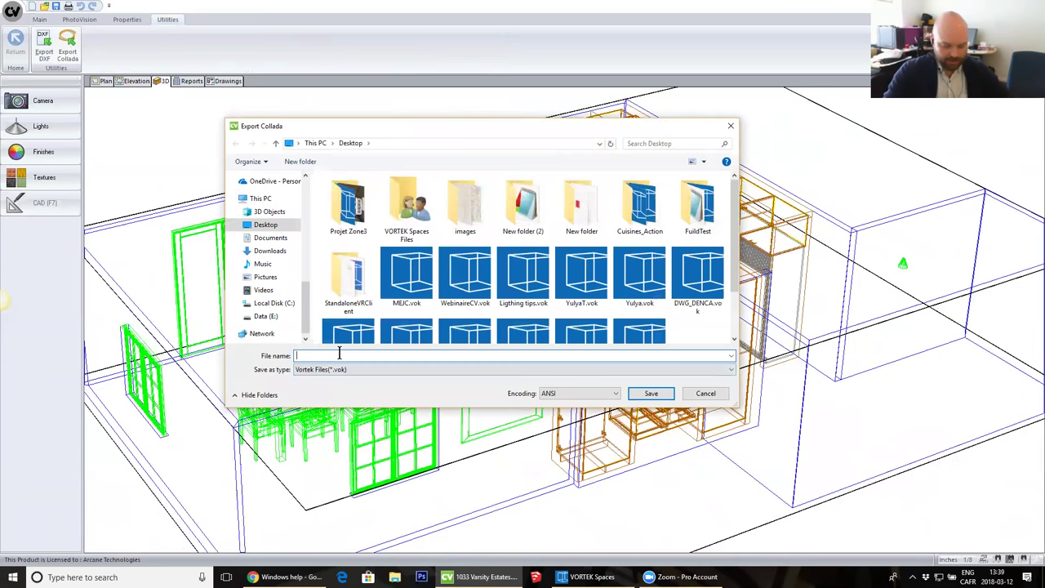
pyautogui.write('Webinar')
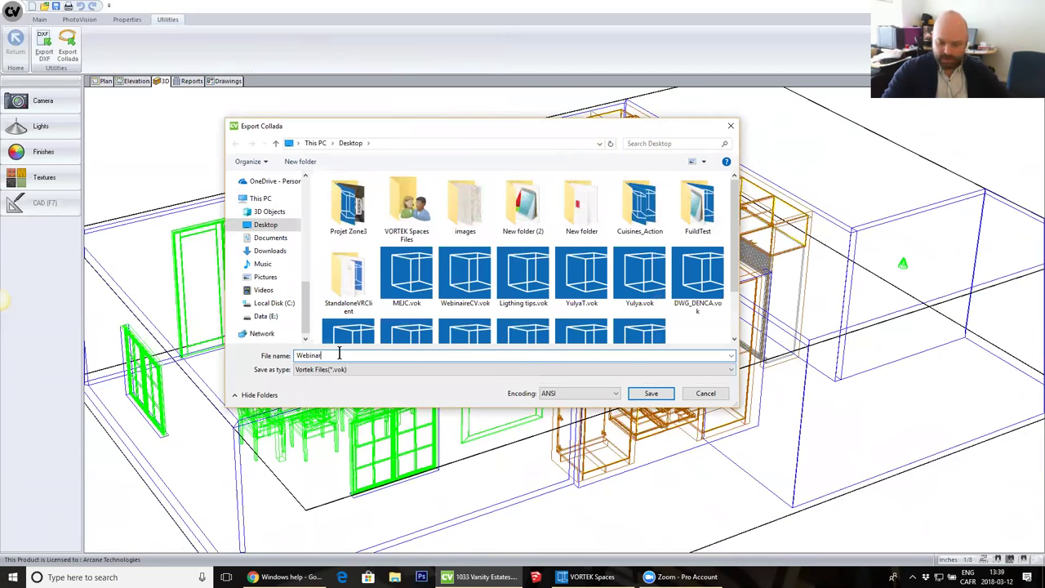
pyautogui.write('CV')
pyautogui.press('Return')
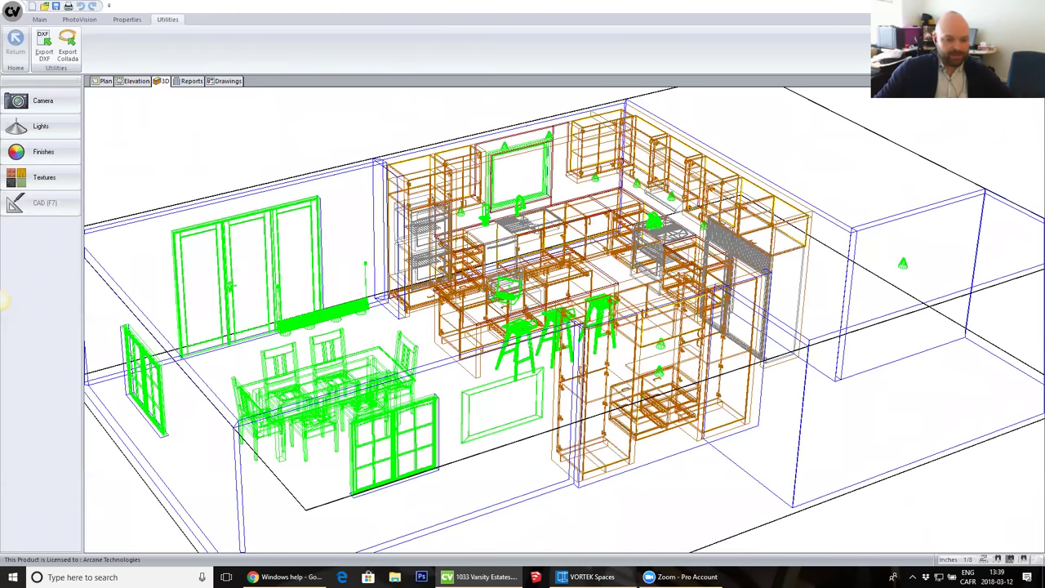
# - Switch to VORTEK Spaces and add a new project from the Desktop file WebinarCV.vok
pyautogui.click(584, 576)
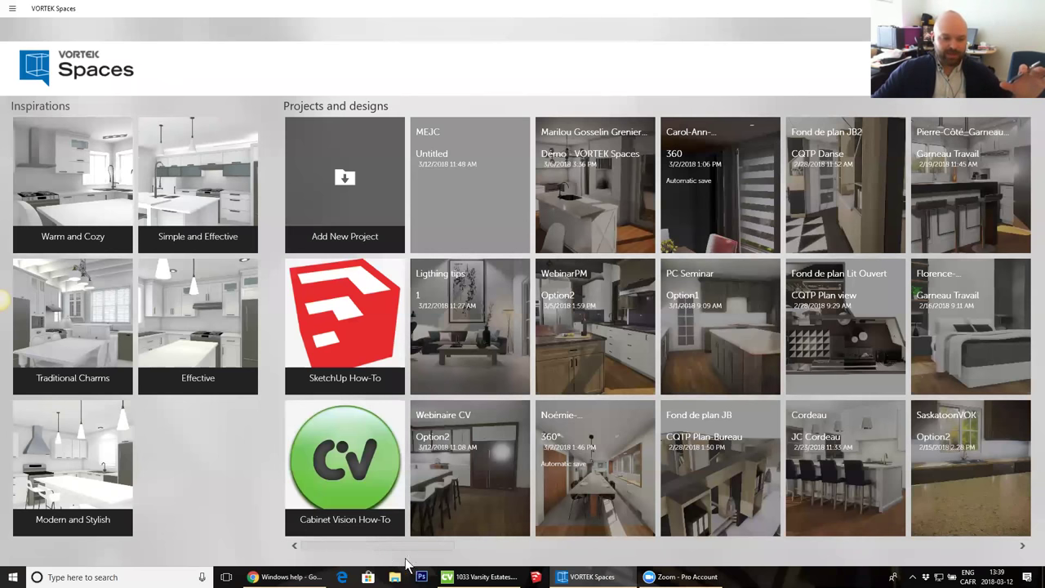
pyautogui.moveTo(411, 548); pyautogui.dragTo(408, 548)
pyautogui.click(349, 175)
pyautogui.click(600, 102)
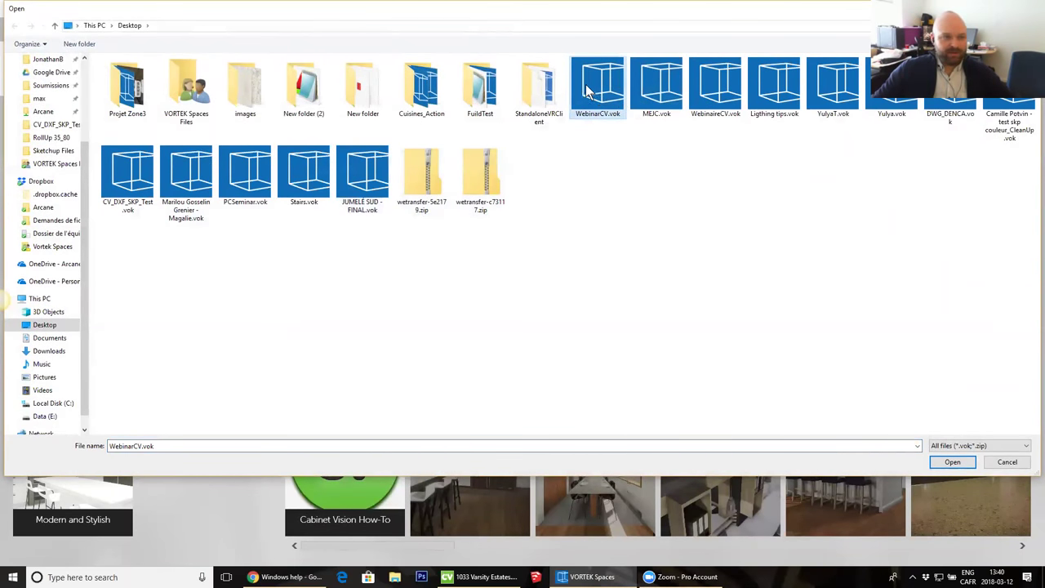
pyautogui.click(948, 462)
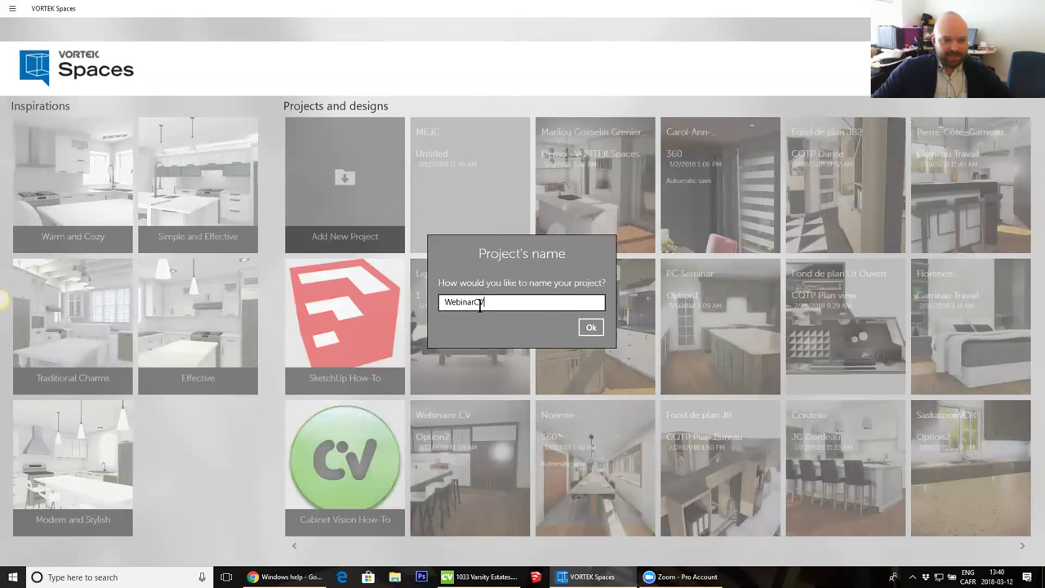
# - Name the new project Webinar CV and load it
pyautogui.hotkey('shift', 'Left')
pyautogui.hotkey('shift', 'Left')
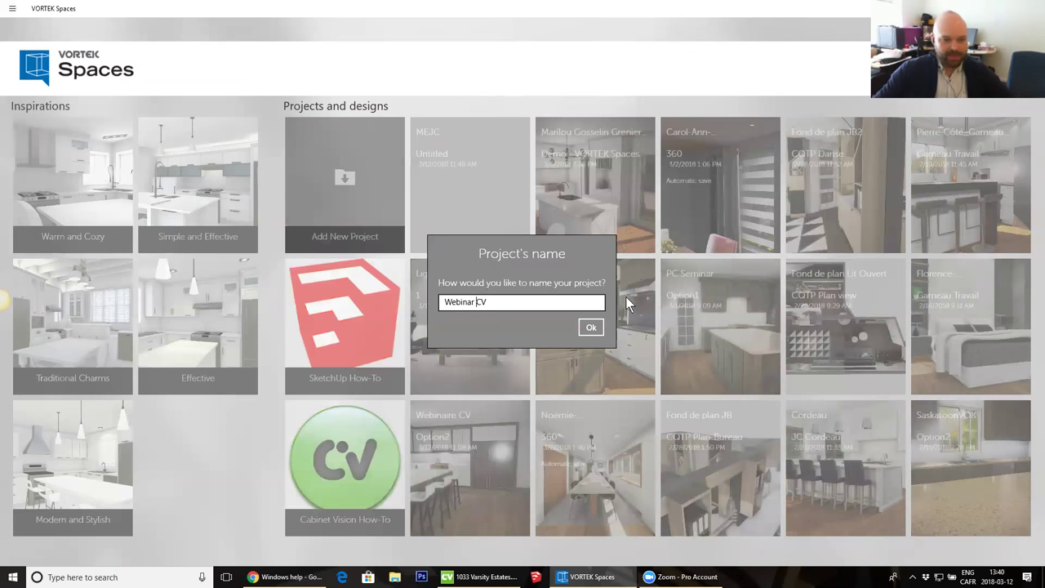
pyautogui.click(591, 328)
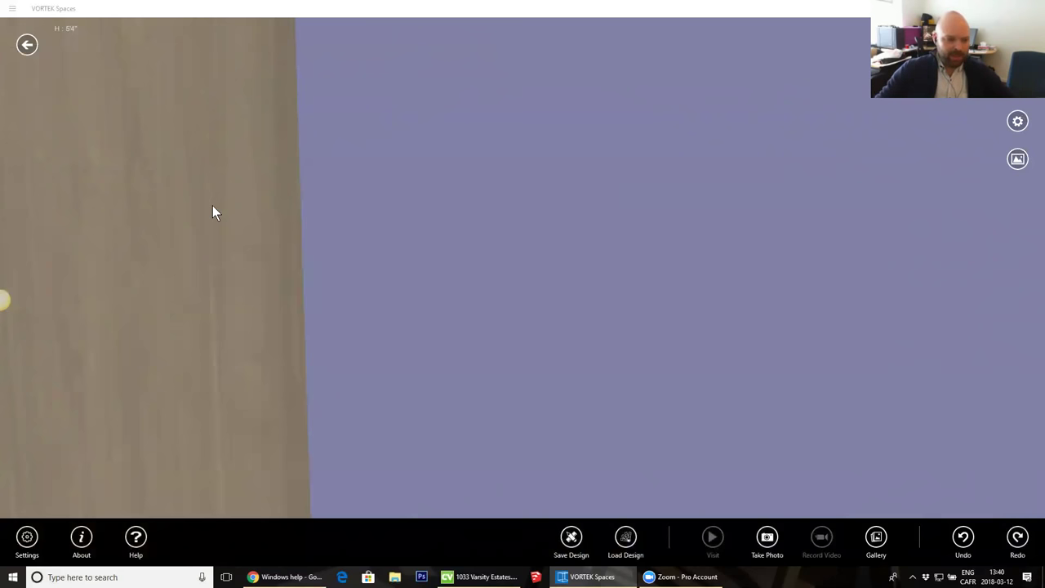
# - Turn the view away from the cabinet side panel to look at the kitchen island, stools and wall cabinets
pyautogui.moveTo(206, 210); pyautogui.dragTo(469, 210)
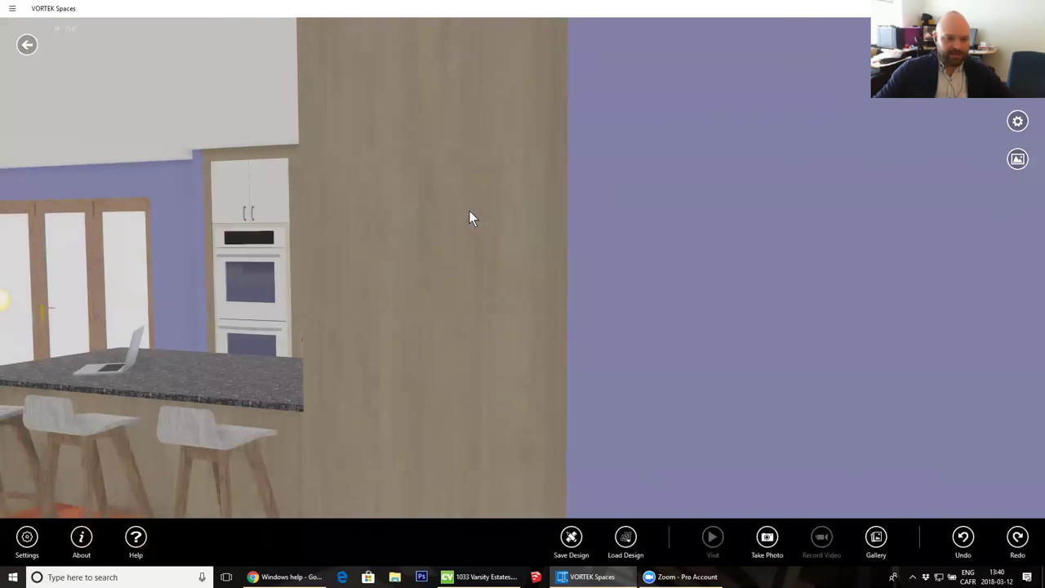
pyautogui.moveTo(183, 208); pyautogui.dragTo(507, 213)
pyautogui.moveTo(350, 231); pyautogui.dragTo(455, 244)
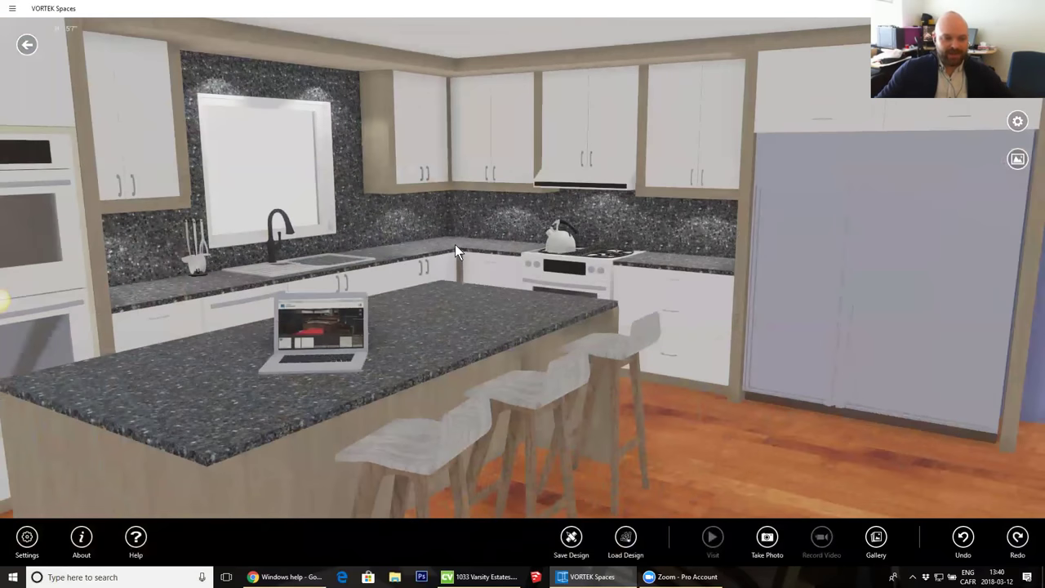
pyautogui.scroll(-1, 454, 244)
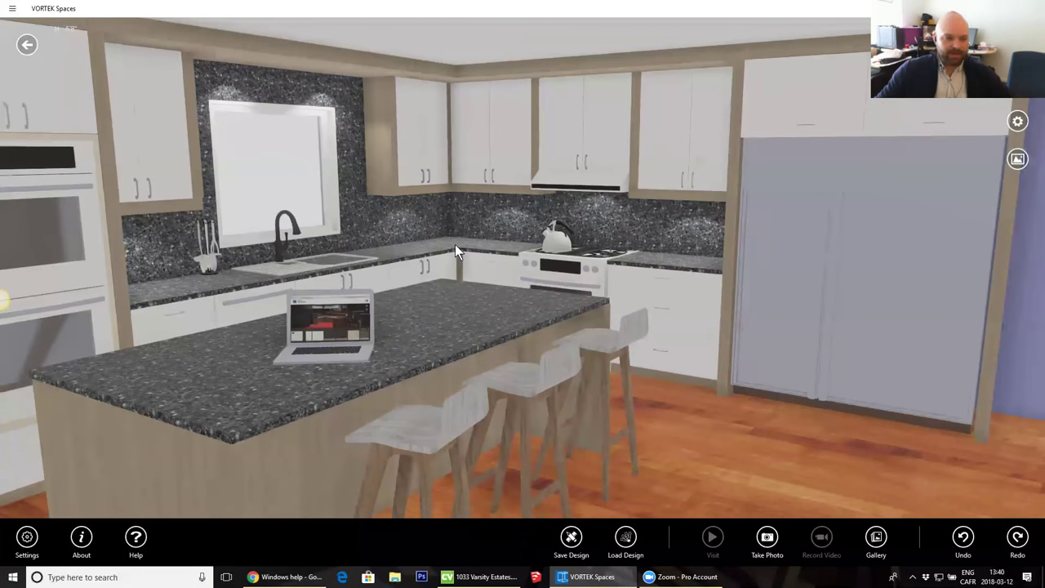
pyautogui.moveTo(484, 290); pyautogui.dragTo(670, 182)
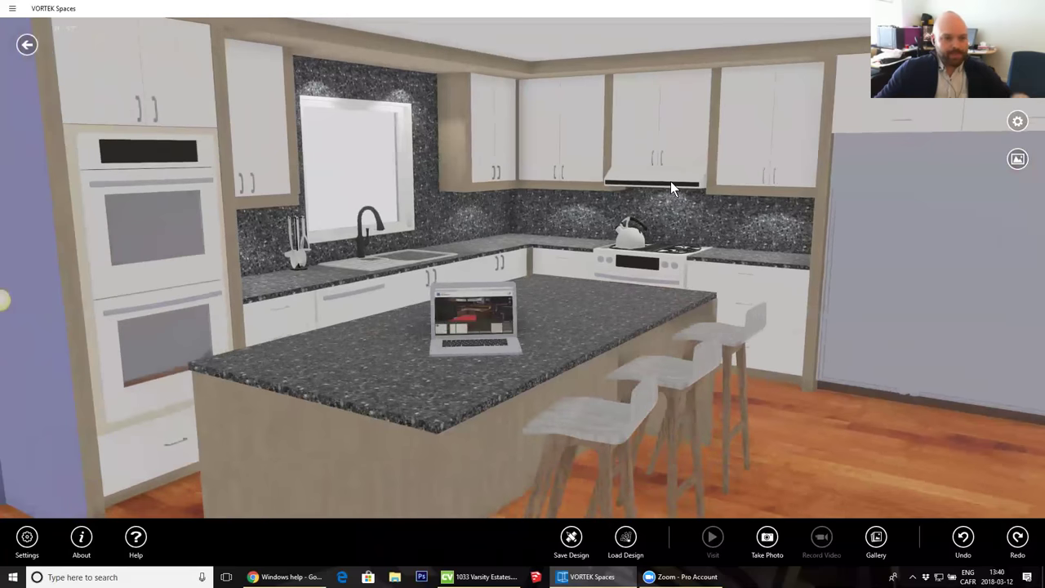
pyautogui.scroll(-3, 670, 182)
pyautogui.scroll(4, 671, 182)
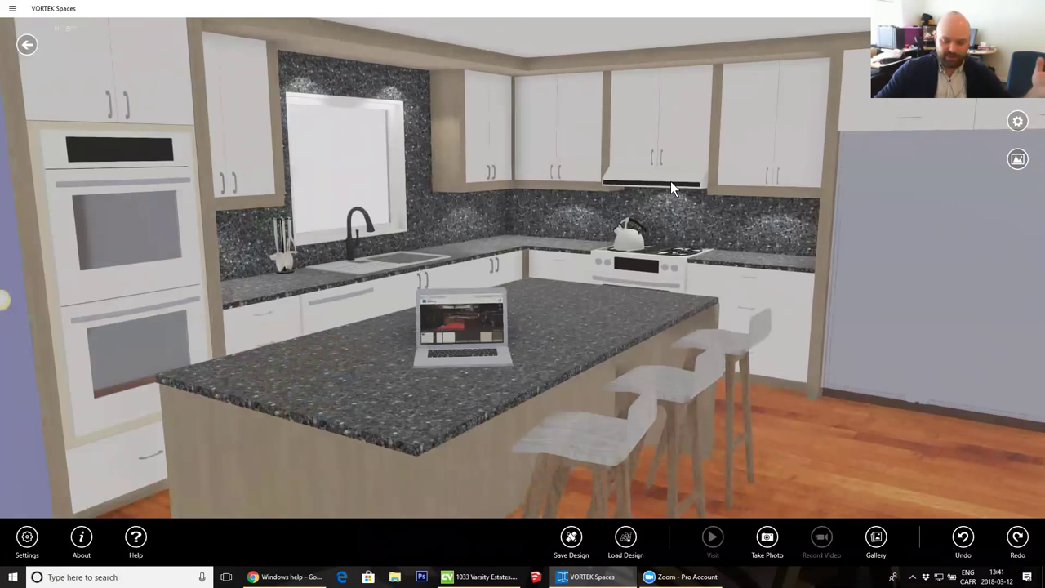
# - Examine the rendered kitchen from several angles and distances, including the counter corner between the sink and stove
pyautogui.moveTo(485, 299); pyautogui.dragTo(480, 213)
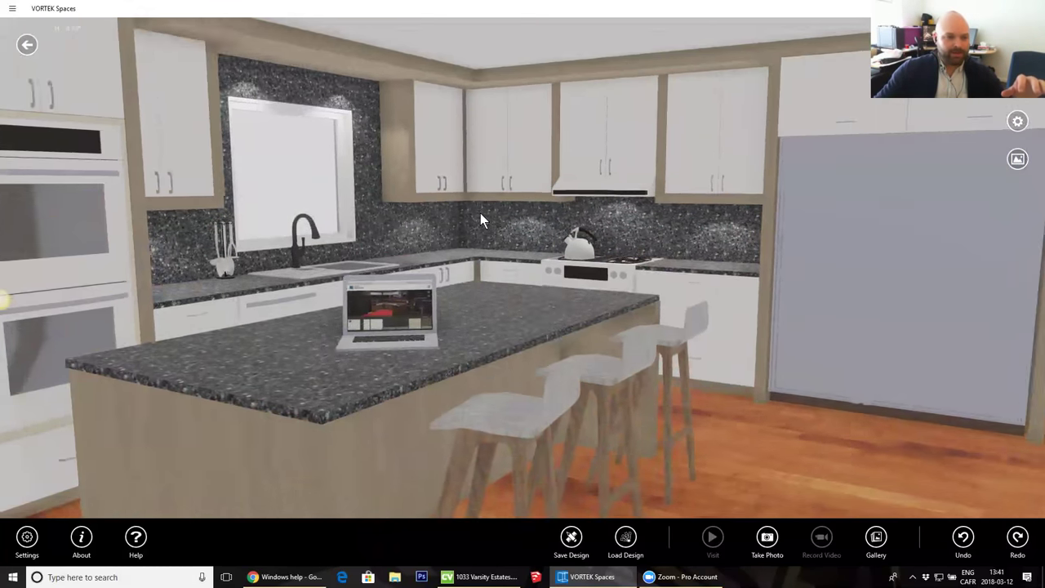
pyautogui.scroll(3, 480, 212)
pyautogui.scroll(-3, 481, 212)
pyautogui.moveTo(491, 286); pyautogui.dragTo(465, 273)
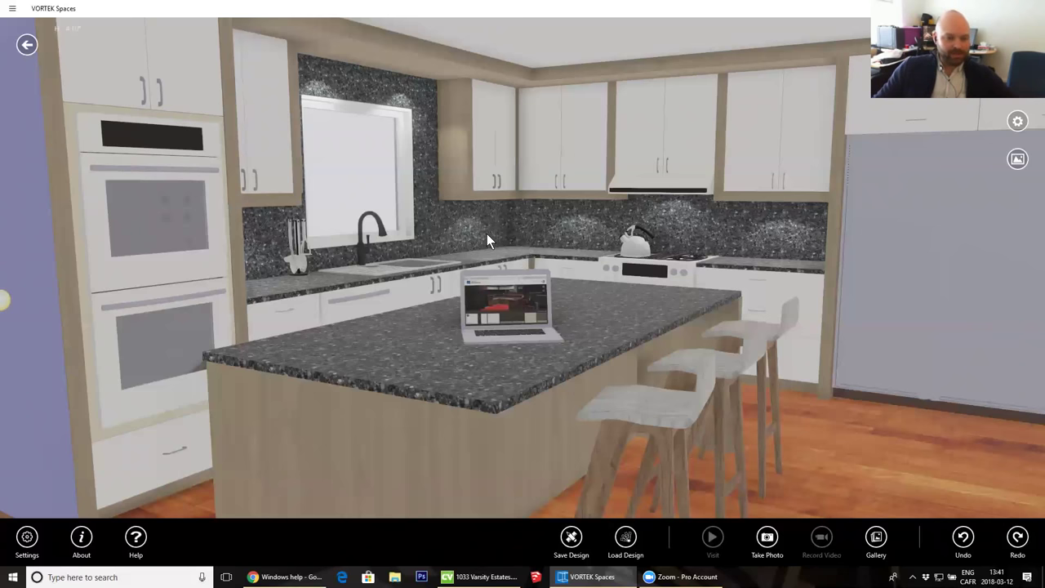
pyautogui.moveTo(496, 235); pyautogui.dragTo(431, 203)
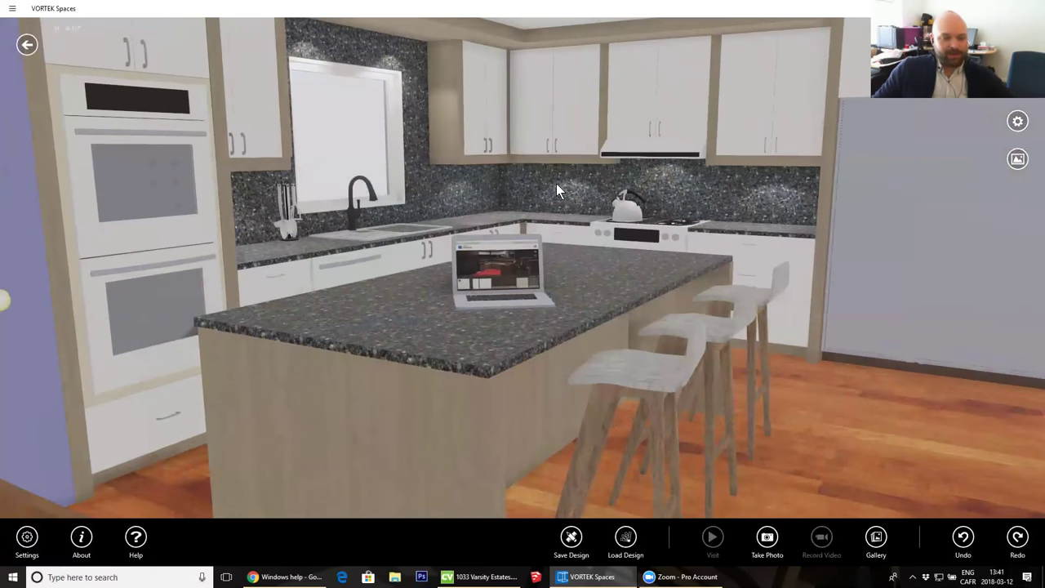
pyautogui.moveTo(535, 184); pyautogui.dragTo(585, 197)
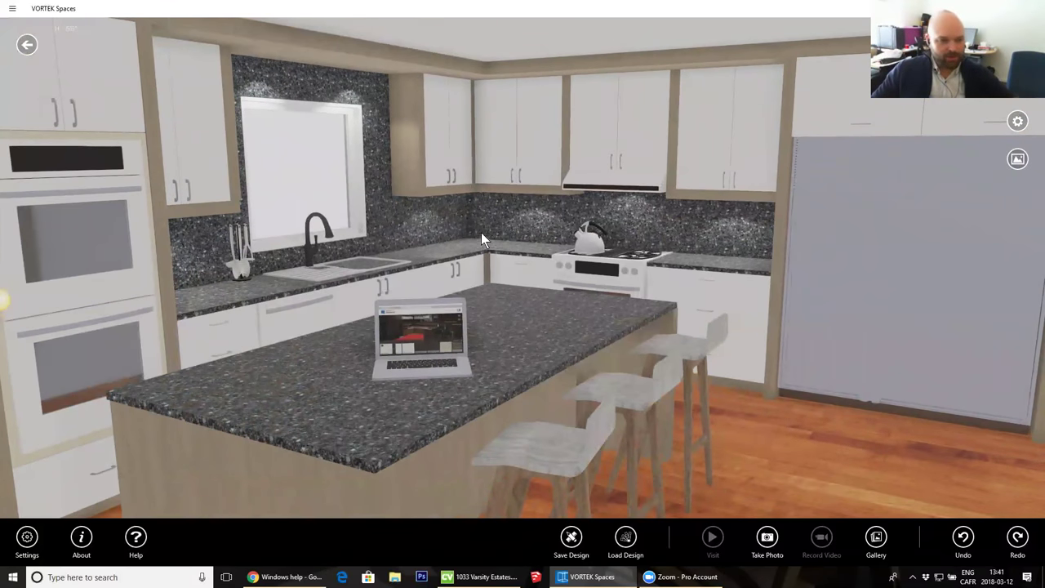
pyautogui.scroll(5, 481, 232)
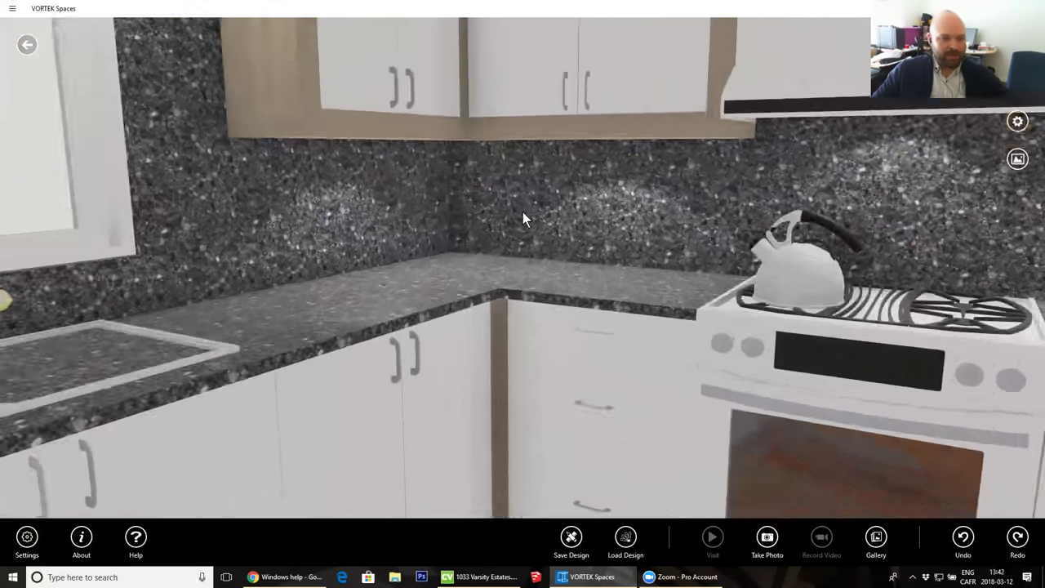
pyautogui.scroll(-5, 519, 212)
pyautogui.scroll(3, 444, 177)
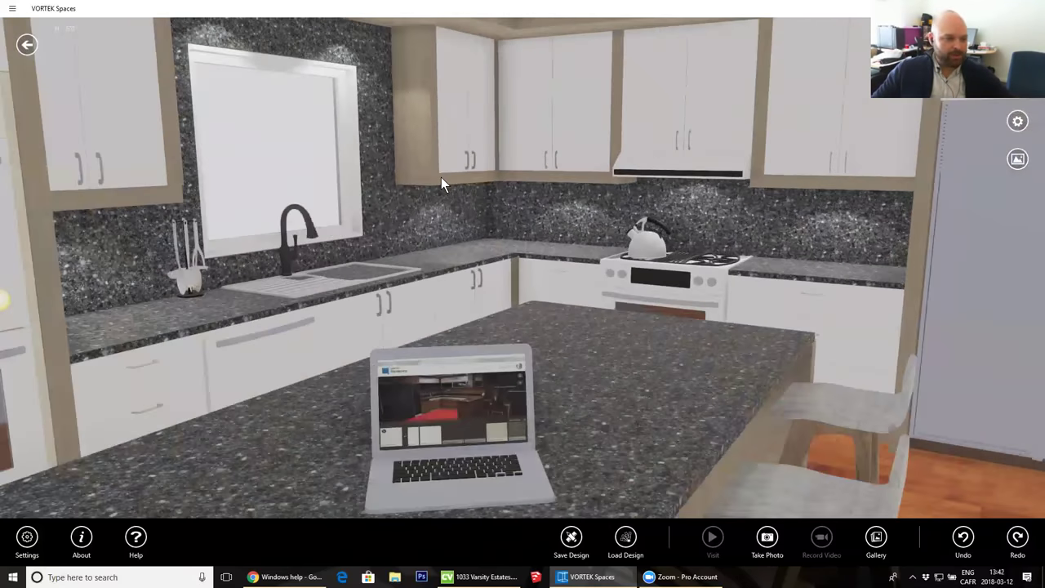
pyautogui.scroll(3, 441, 177)
pyautogui.scroll(-4, 441, 178)
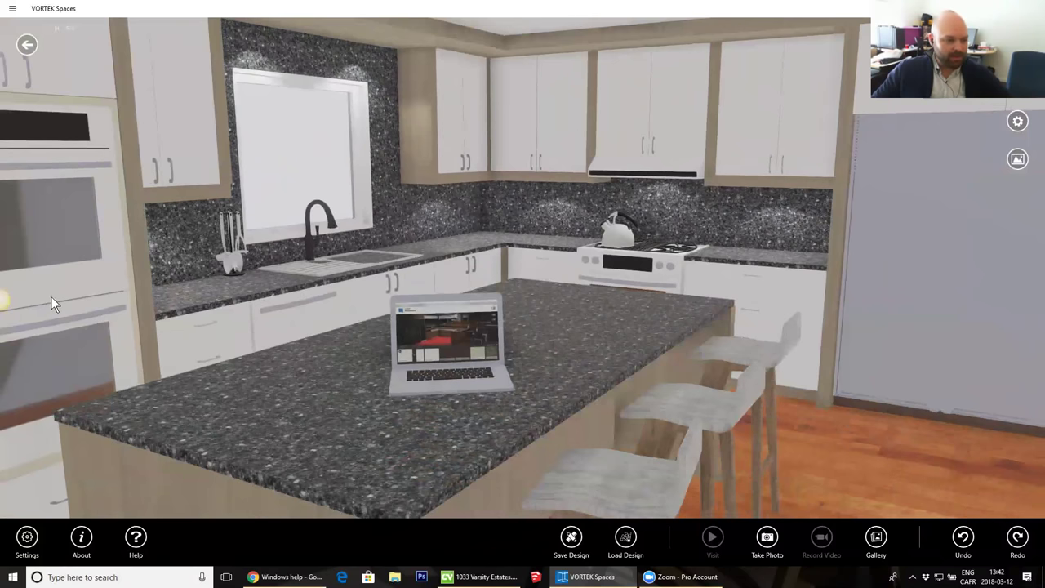
# - Examine the stove with its kettle and the sink with its black faucet up close, and the kitchen around them
pyautogui.scroll(5, 51, 303)
pyautogui.scroll(-3, 699, 211)
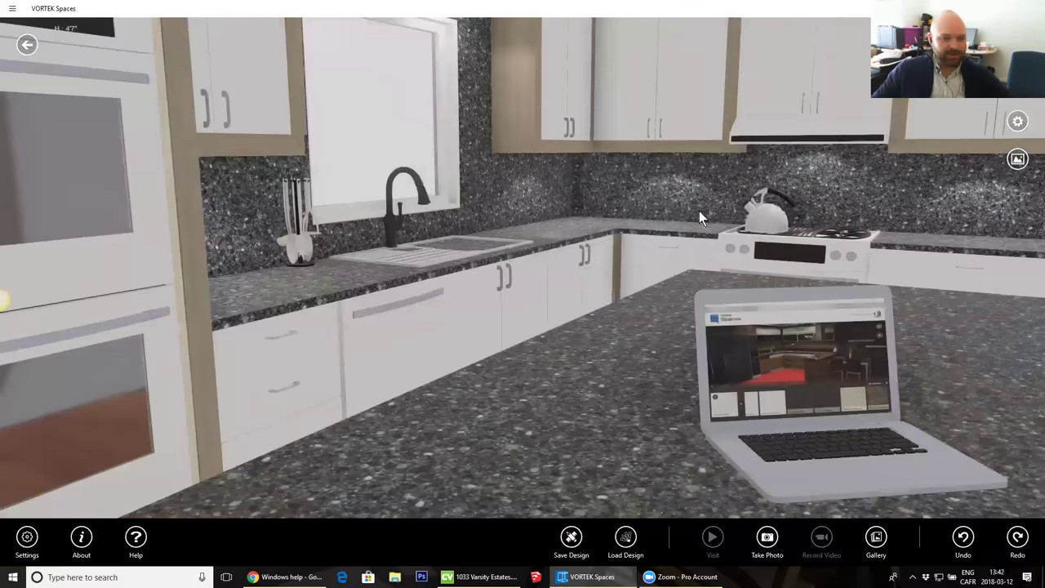
pyautogui.scroll(-3, 699, 211)
pyautogui.click(641, 227)
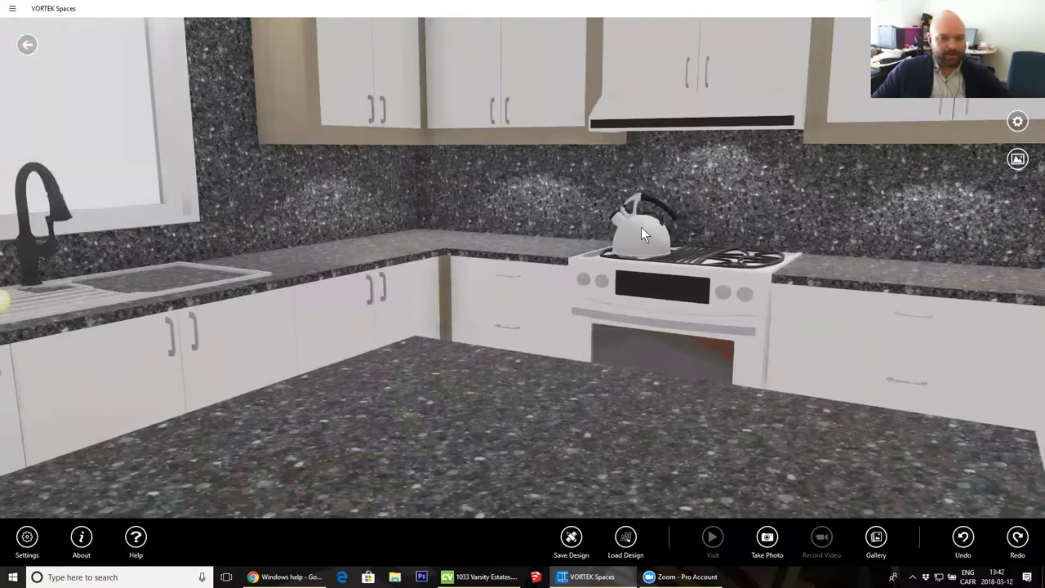
pyautogui.scroll(-5, 641, 227)
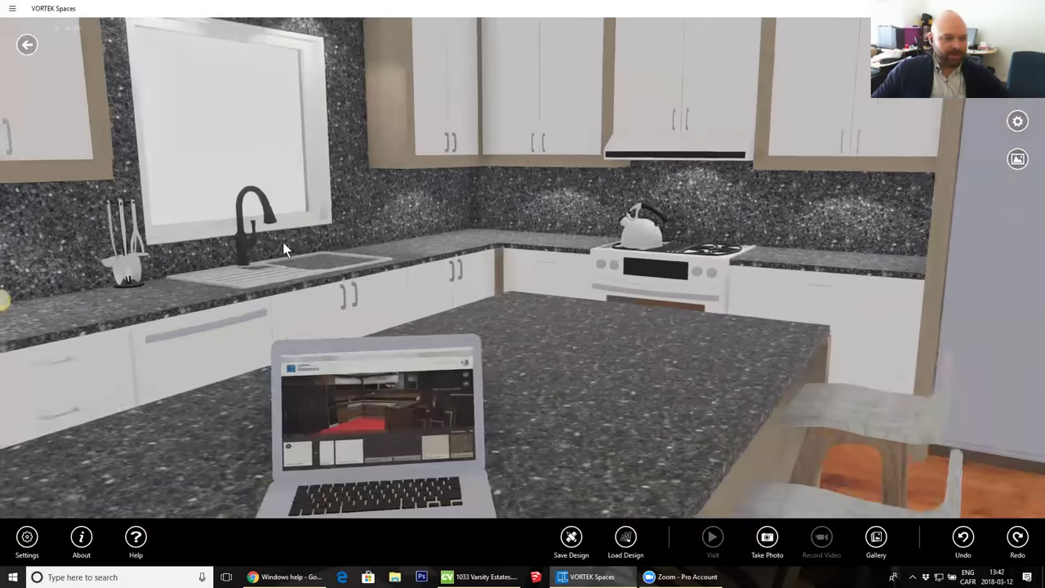
pyautogui.scroll(3, 226, 244)
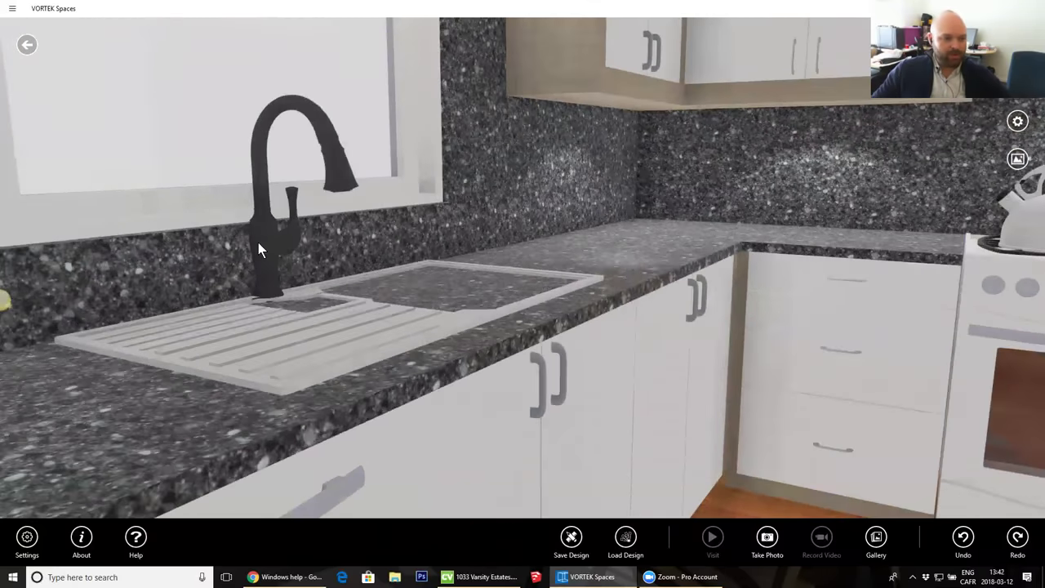
pyautogui.scroll(-3, 531, 163)
pyautogui.scroll(4, 92, 266)
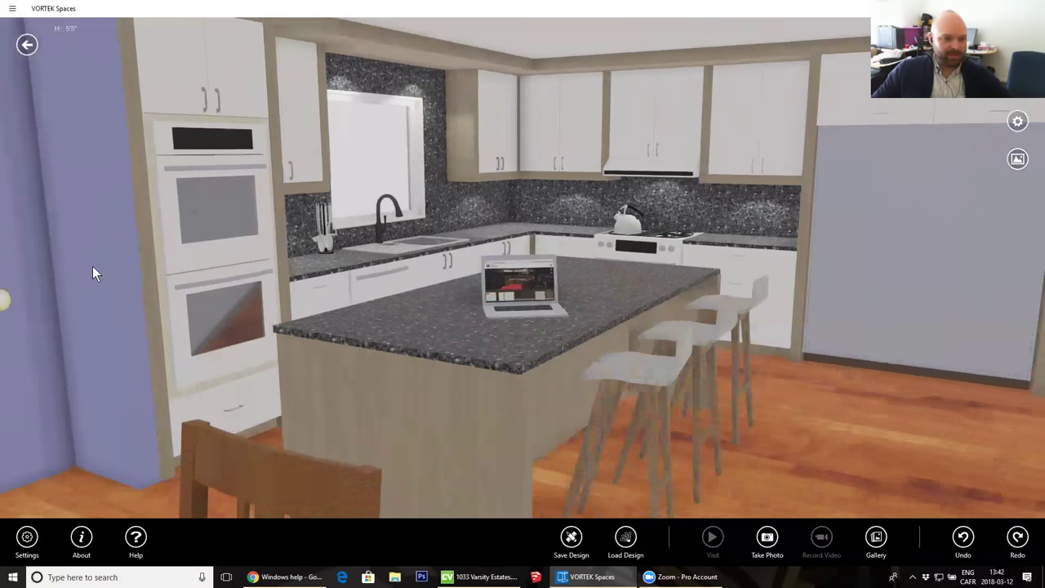
# - Look over the wall ovens, the island with its laptop and stools, and the refrigerator wall from near and far
pyautogui.scroll(-2, 948, 212)
pyautogui.scroll(3, 451, 288)
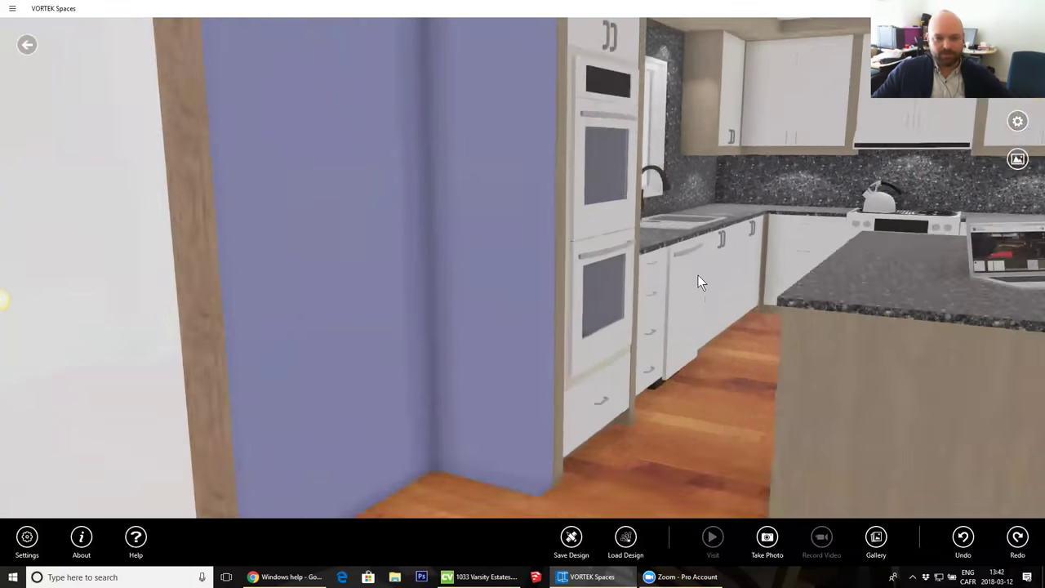
pyautogui.scroll(2, 979, 225)
pyautogui.moveTo(634, 265); pyautogui.dragTo(537, 266)
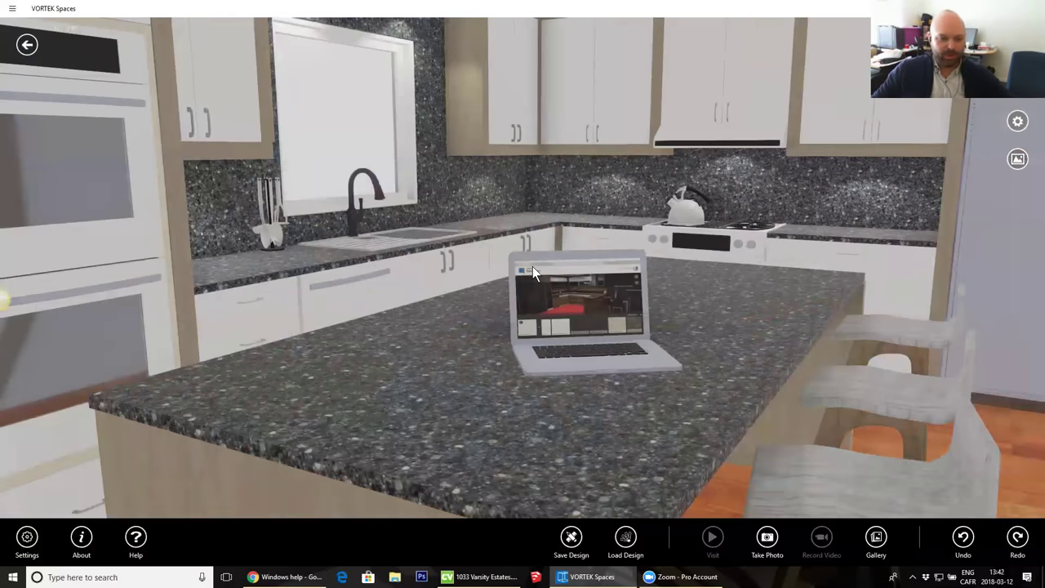
pyautogui.scroll(-3, 532, 266)
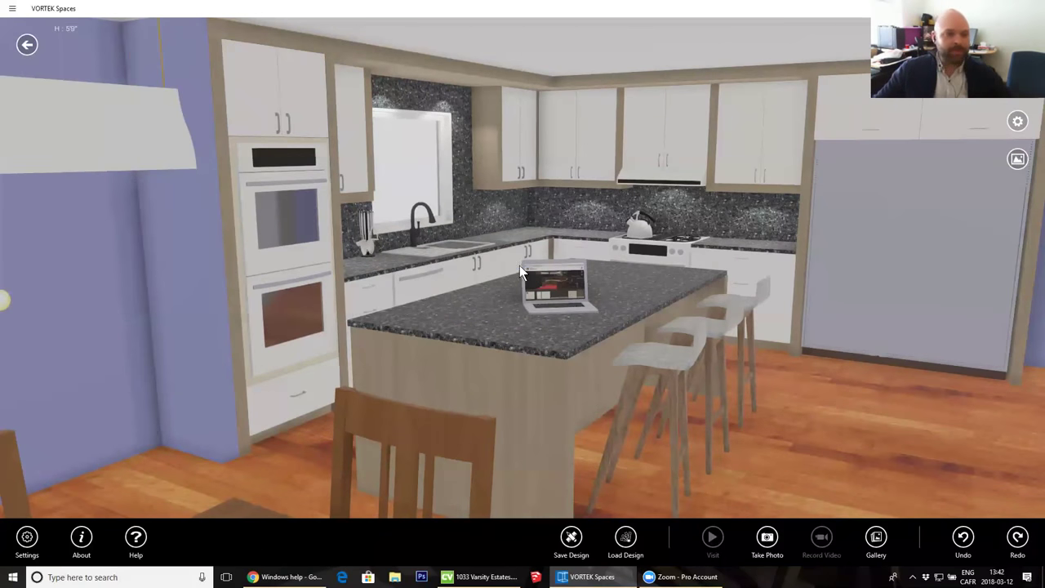
pyautogui.scroll(-3, 692, 200)
pyautogui.scroll(2, 680, 207)
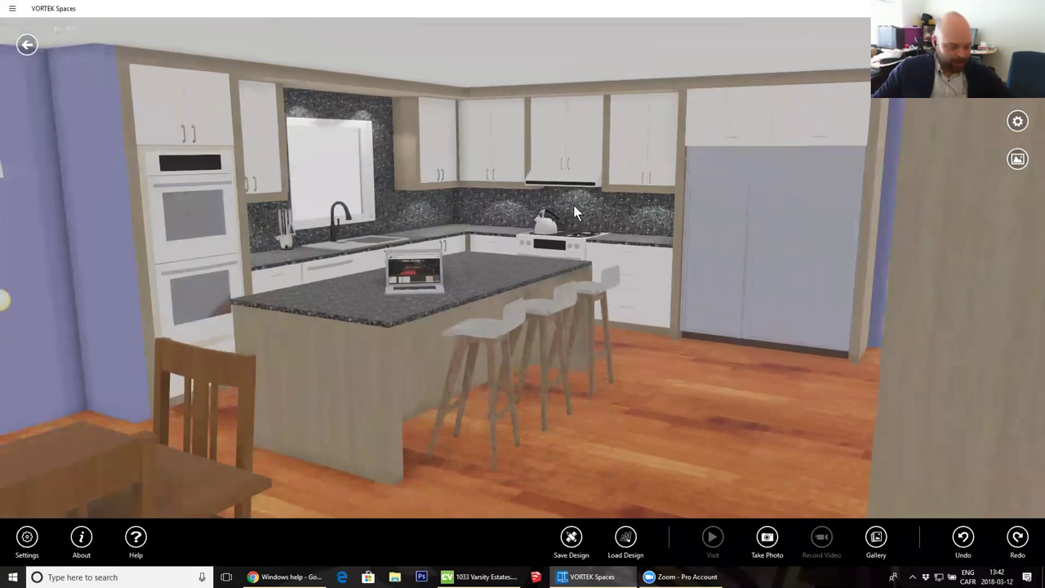
pyautogui.click(519, 223)
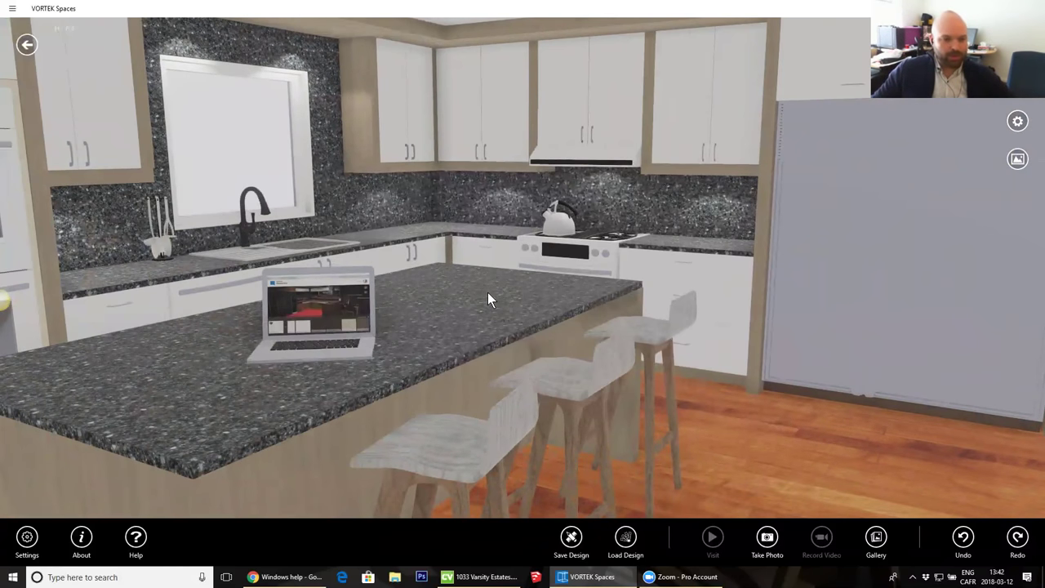
pyautogui.click(488, 293)
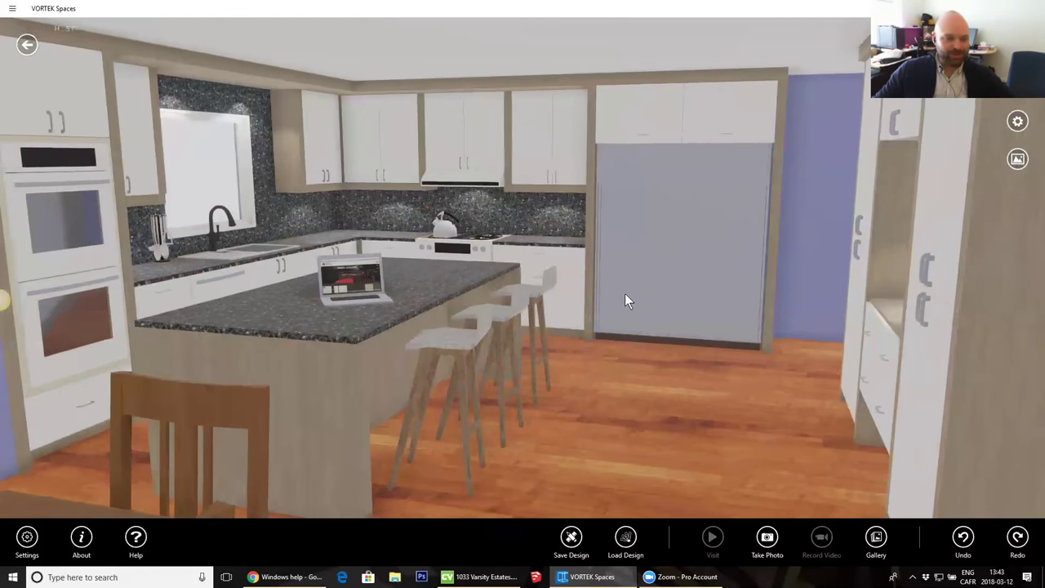
# - Select the kitchen floor and open the Wood category of the Flooring materials for it
pyautogui.moveTo(638, 366); pyautogui.dragTo(650, 285)
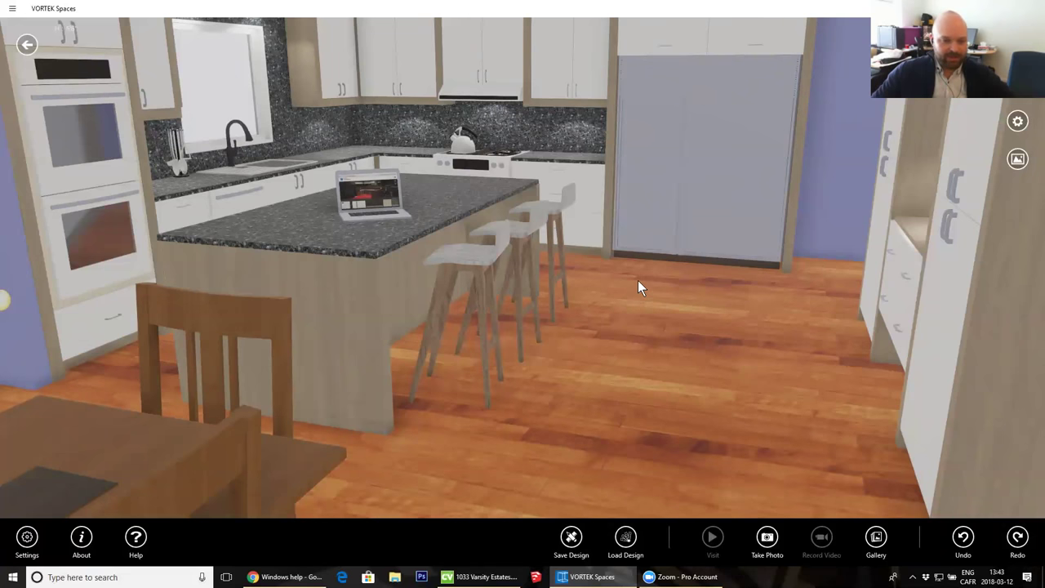
pyautogui.click(638, 280)
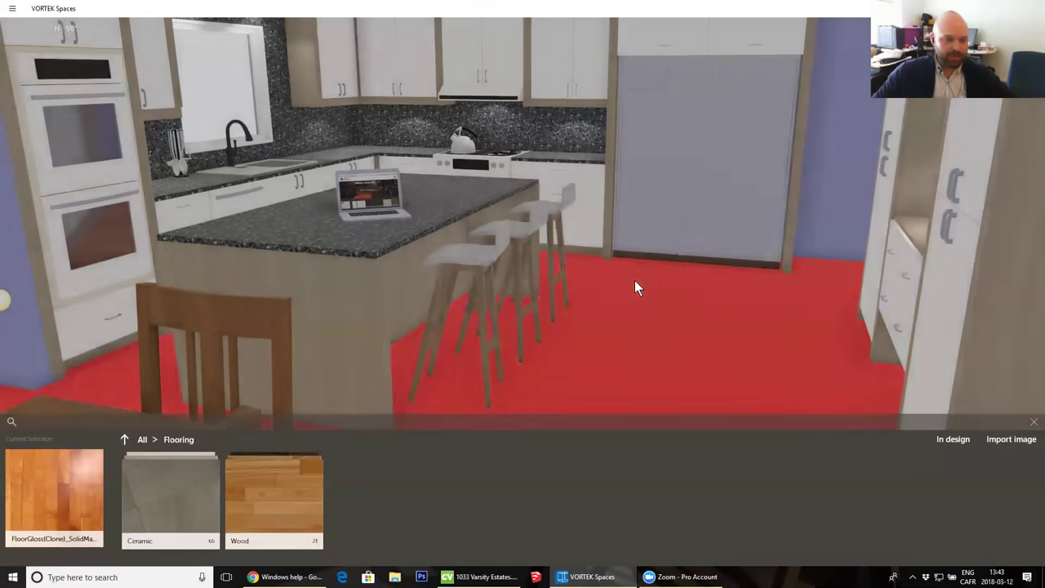
pyautogui.moveTo(635, 280); pyautogui.dragTo(576, 201, button='middle')
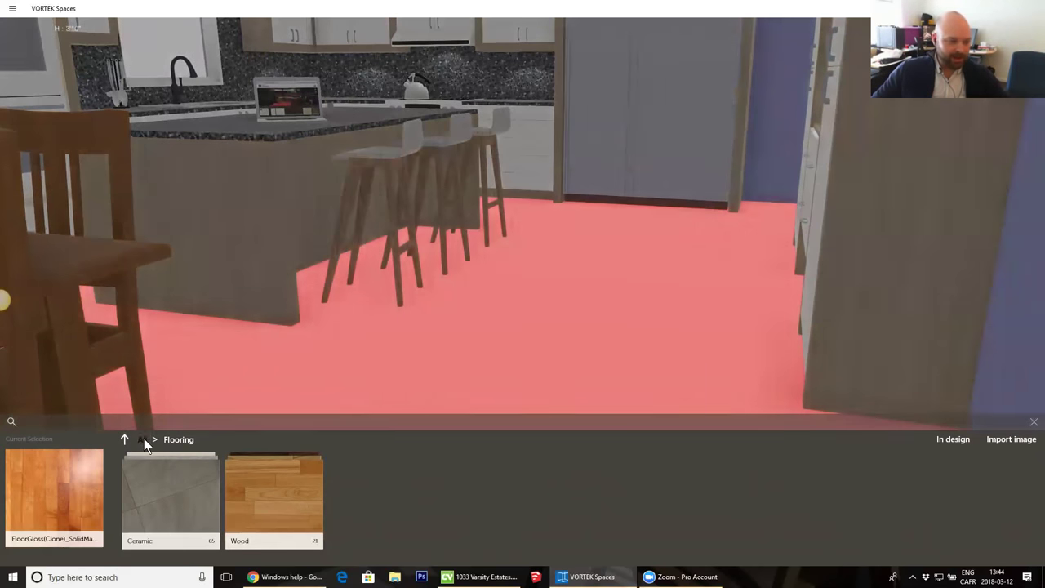
pyautogui.click(144, 438)
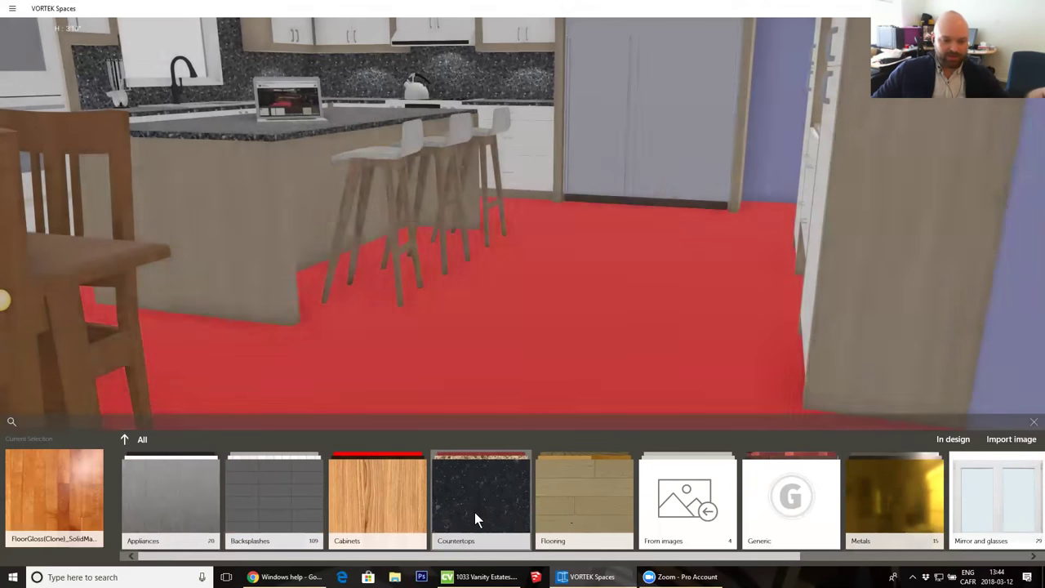
pyautogui.click(540, 506)
pyautogui.click(292, 507)
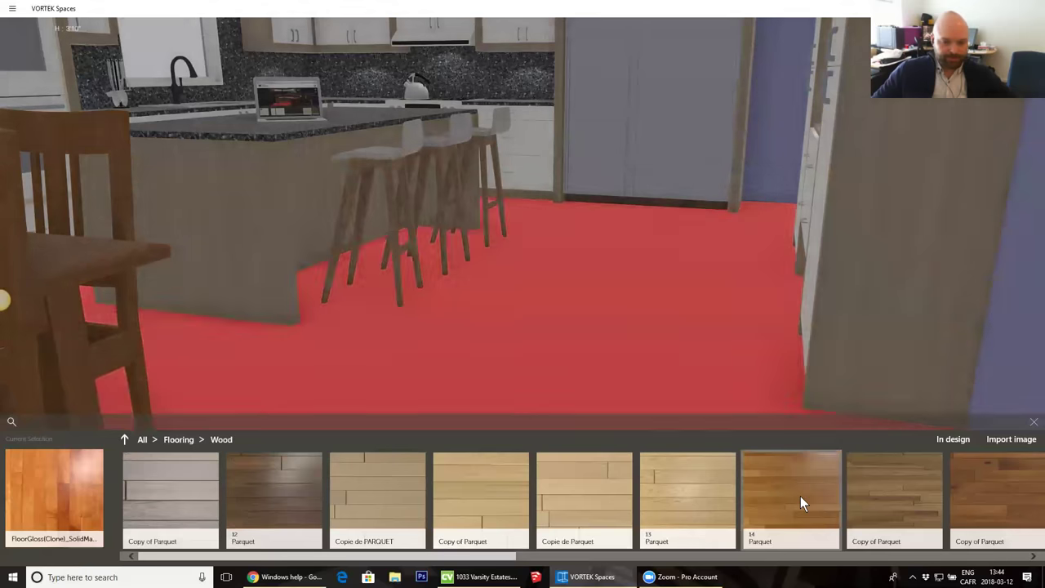
# - Try several light and dark wood parquets on the kitchen floor and settle on Parquet 14
pyautogui.click(796, 498)
pyautogui.click(876, 486)
pyautogui.click(791, 489)
pyautogui.click(579, 480)
pyautogui.click(482, 481)
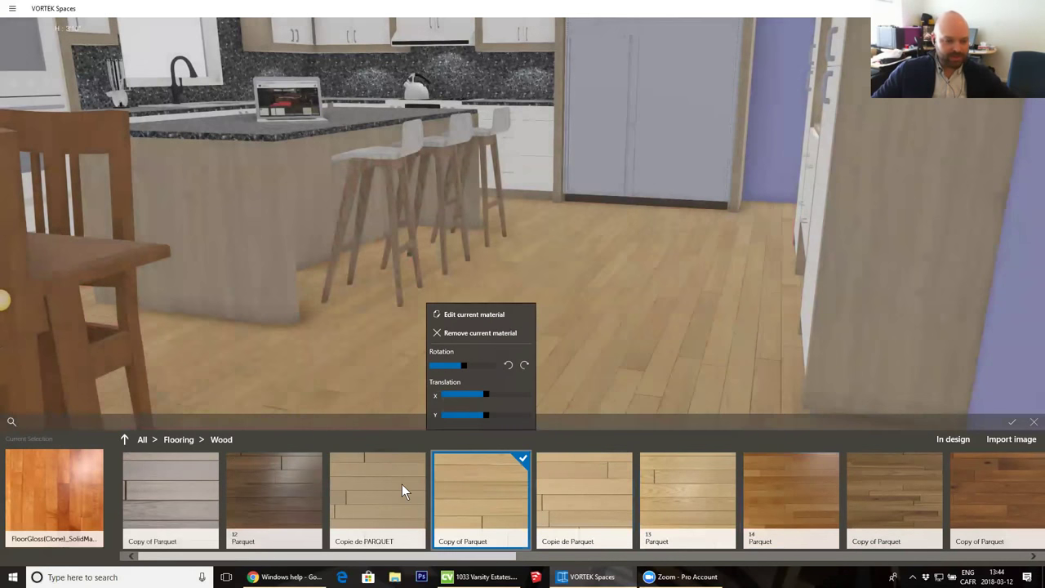
pyautogui.click(402, 484)
pyautogui.click(239, 497)
pyautogui.click(640, 492)
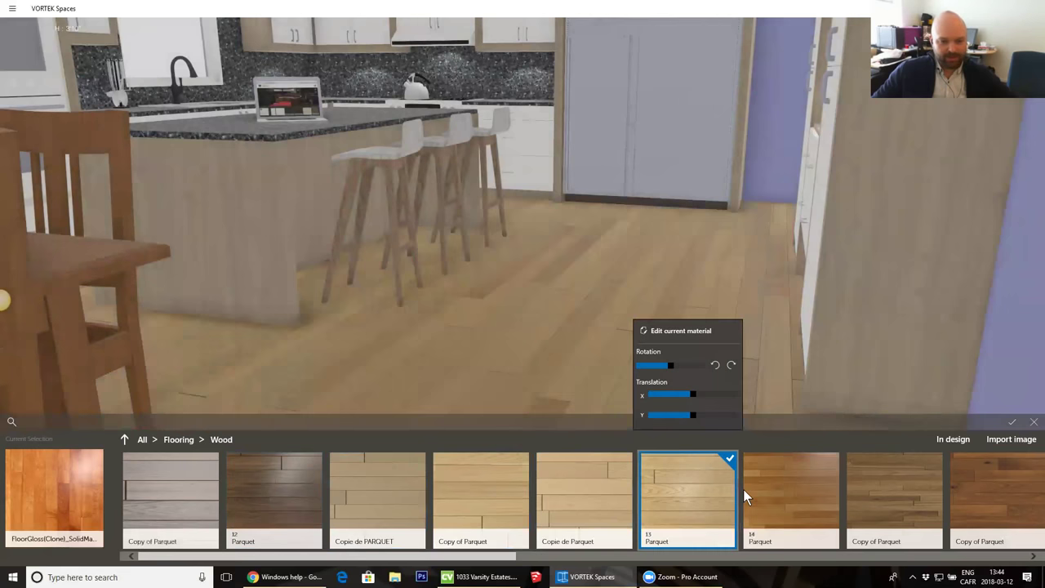
pyautogui.click(792, 488)
pyautogui.click(865, 490)
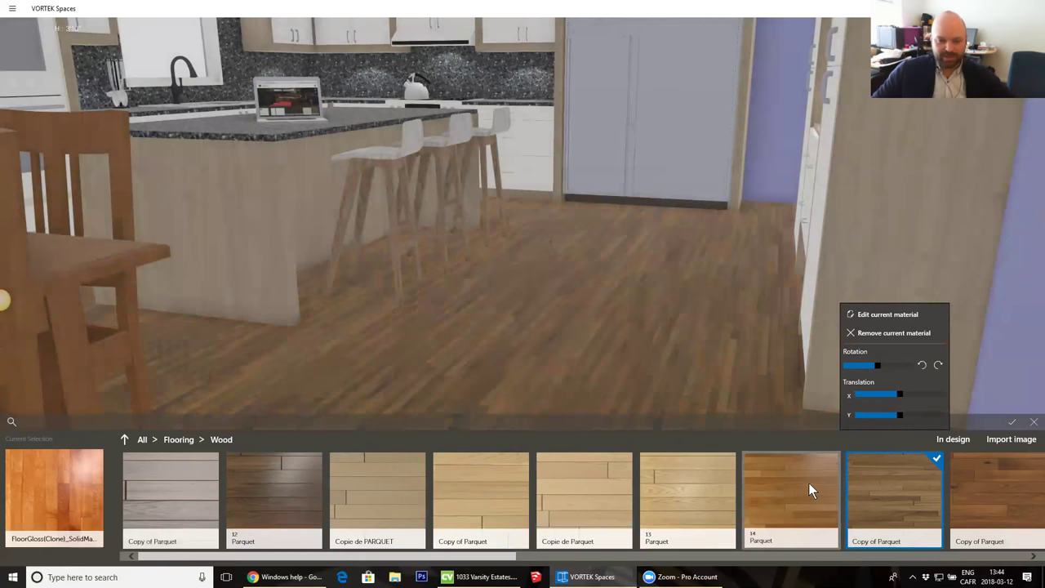
pyautogui.click(808, 487)
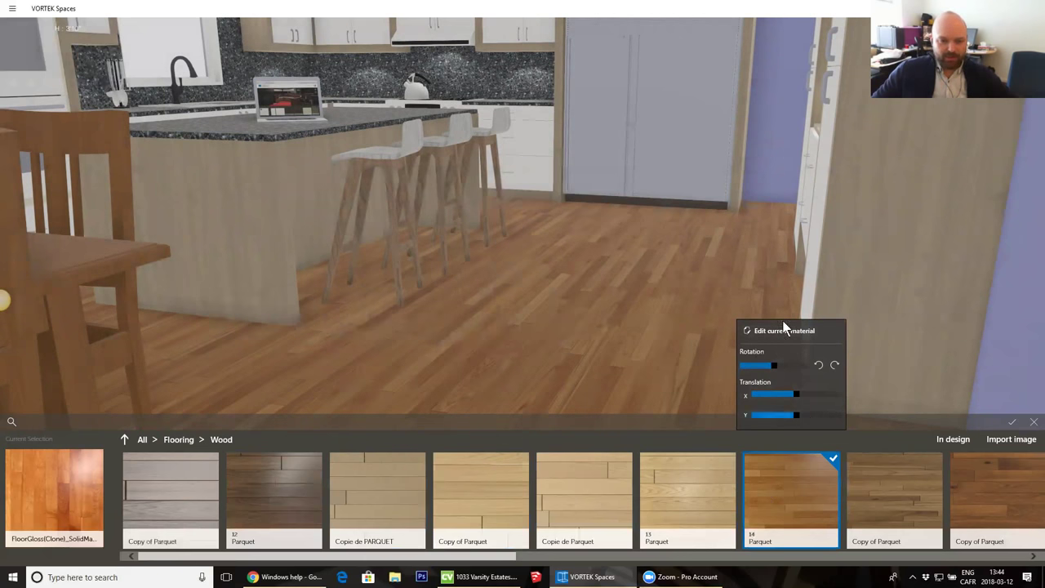
# - Try rotating the floor's parquet to -15, return it to its original orientation and apply the material
pyautogui.moveTo(774, 365)
pyautogui.mouseDown()
pyautogui.moveTo(787, 365)
pyautogui.moveTo(733, 355)
pyautogui.moveTo(776, 355)
pyautogui.mouseUp()
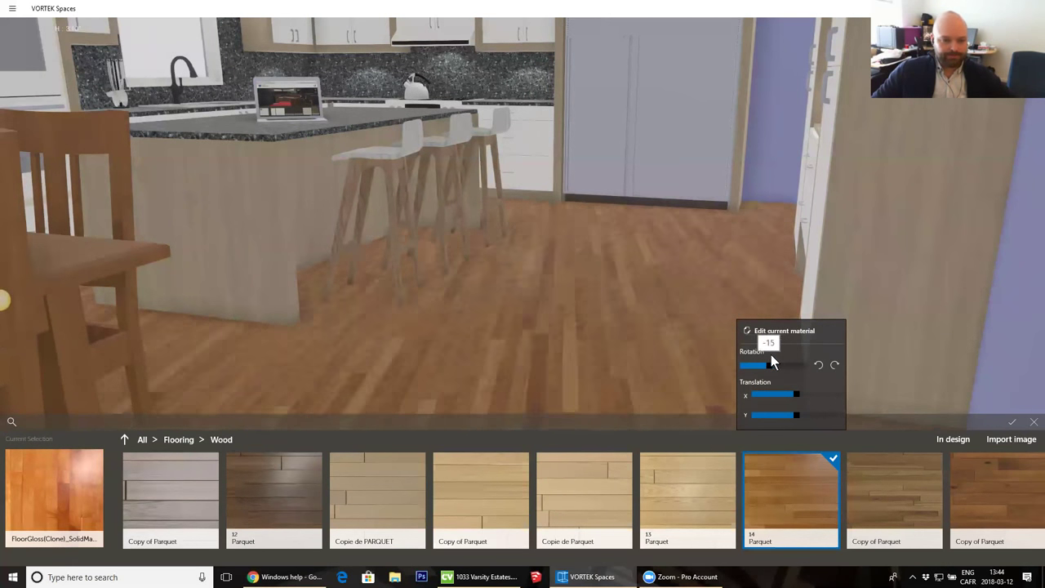
pyautogui.moveTo(776, 355); pyautogui.dragTo(773, 356)
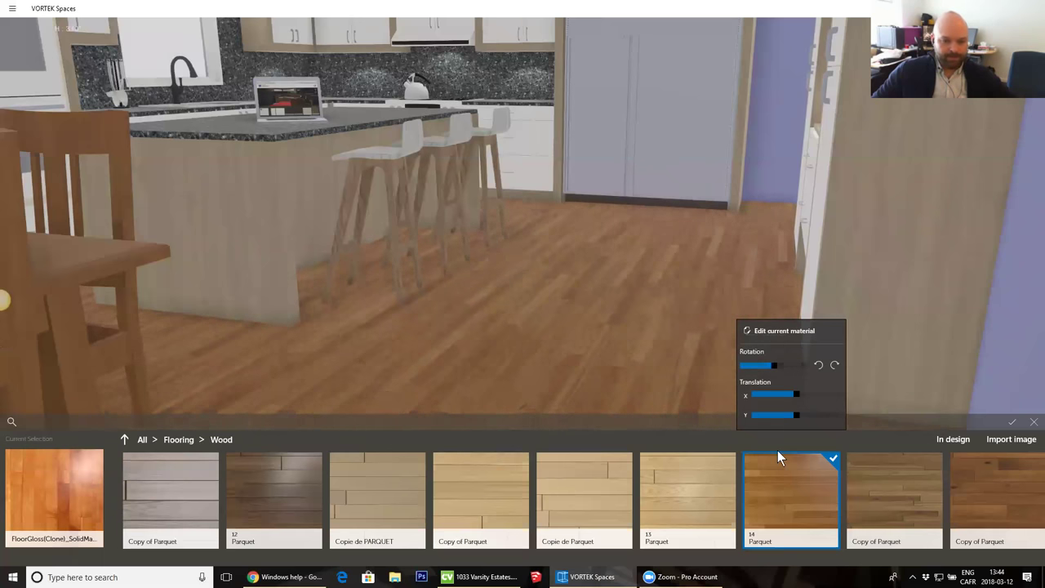
pyautogui.click(777, 491)
# - Starting from the island top, select all surfaces sharing its stone, narrow that to the countertops only, and finally to the island top alone
pyautogui.moveTo(489, 245); pyautogui.dragTo(587, 321)
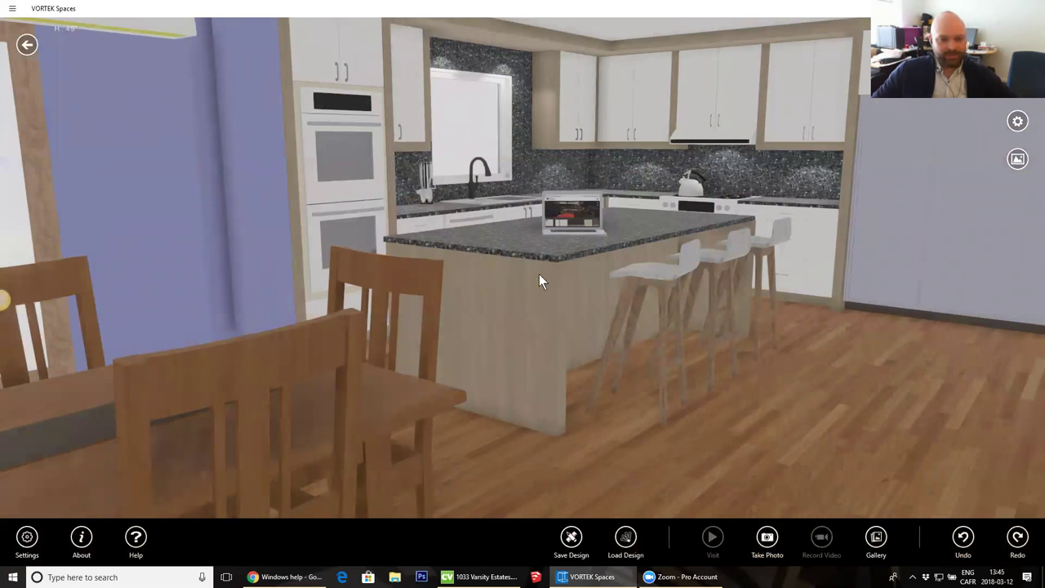
pyautogui.moveTo(686, 276); pyautogui.dragTo(636, 286)
pyautogui.scroll(3, 528, 285)
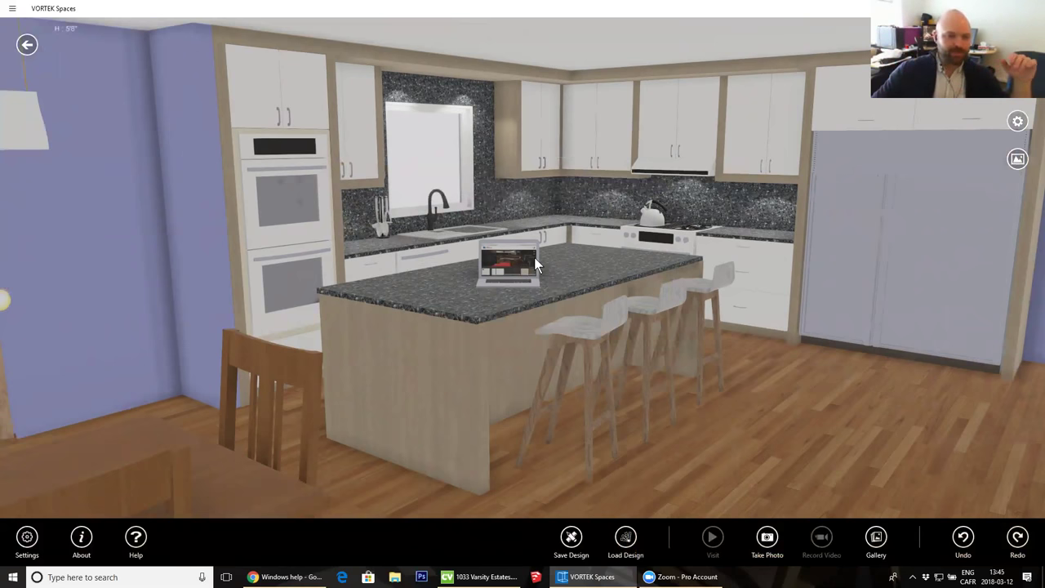
pyautogui.click(576, 256)
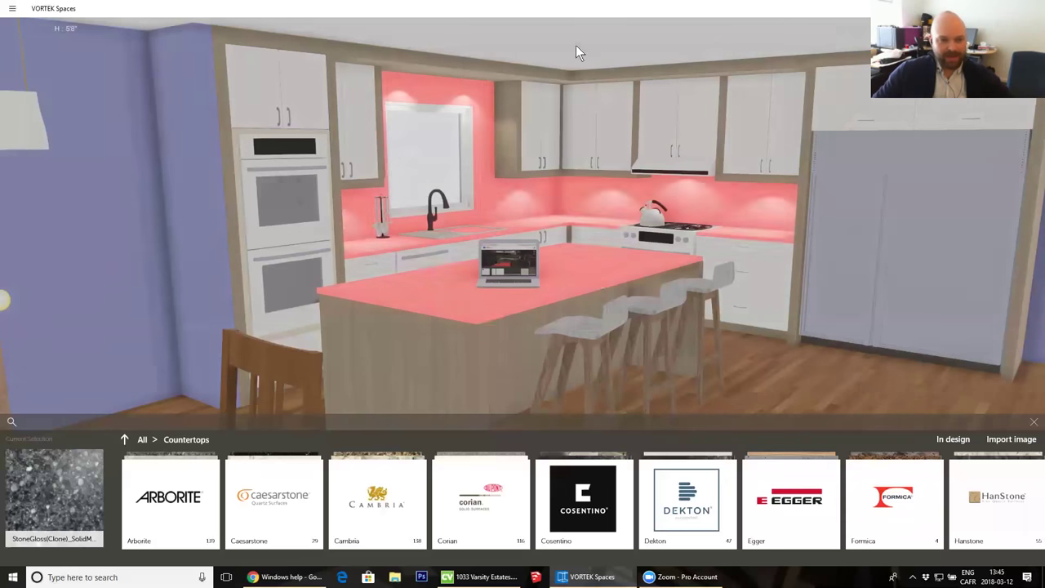
pyautogui.click(573, 278)
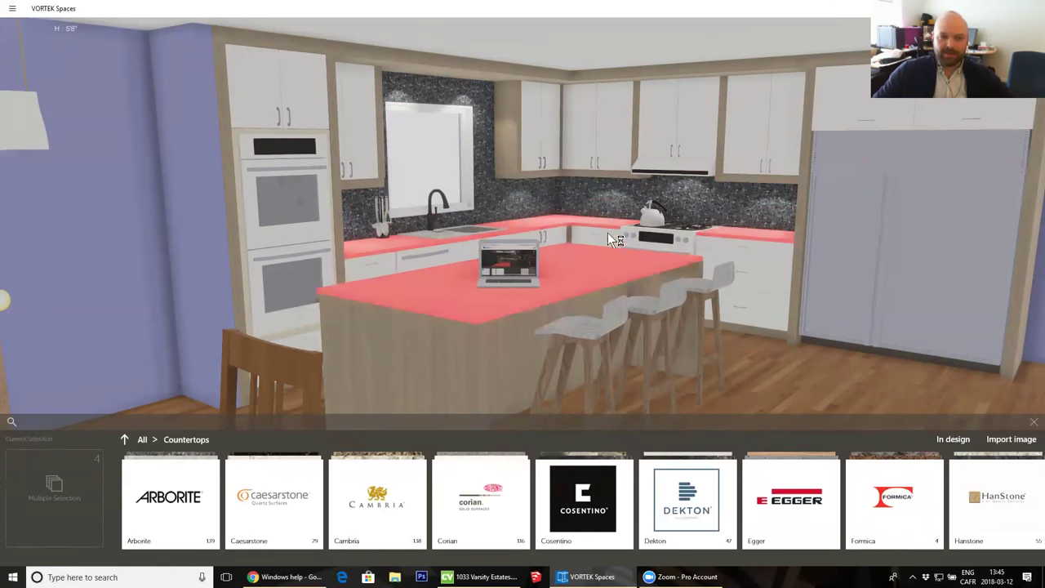
pyautogui.click(569, 267)
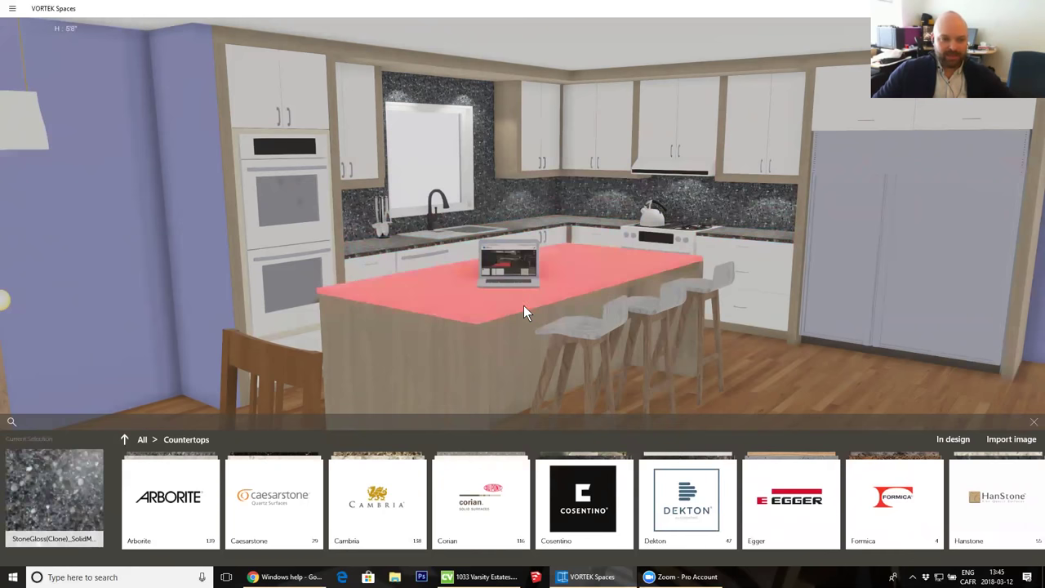
# - Start a new selection from the counter beside the refrigerator and narrow it from all matching stone surfaces to that single countertop piece
pyautogui.click(739, 228)
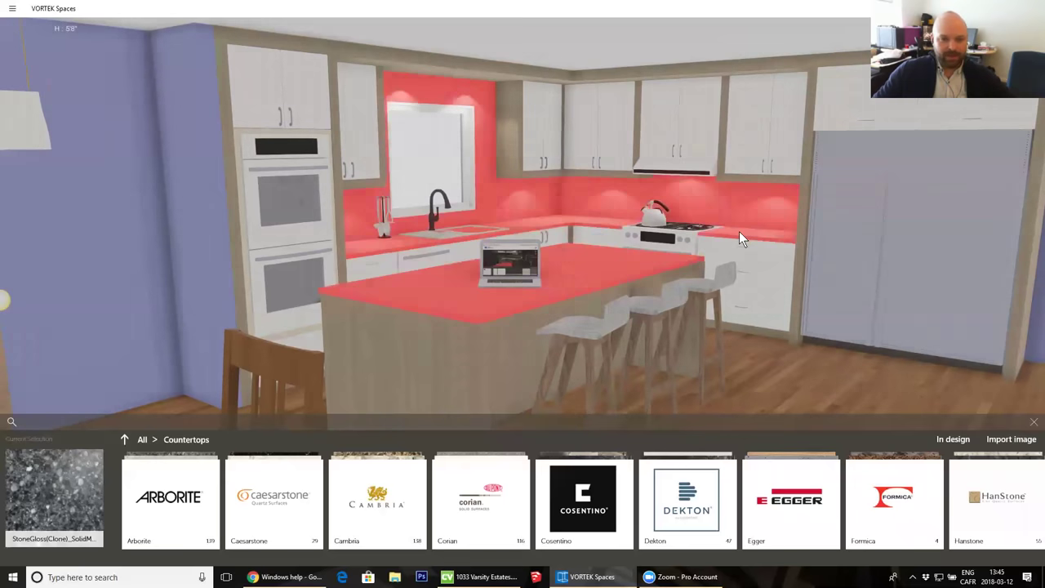
pyautogui.click(741, 231)
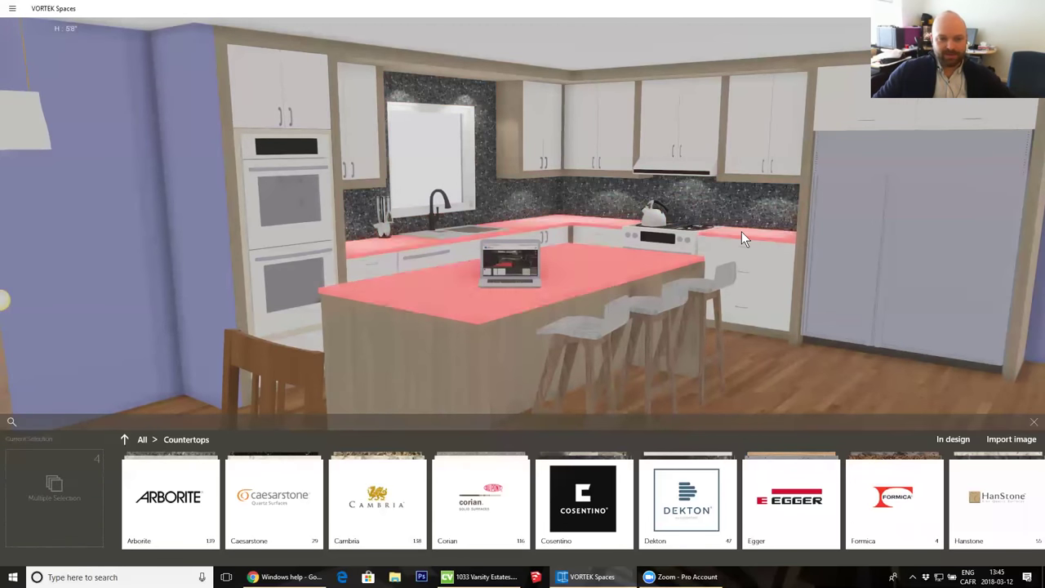
pyautogui.click(742, 231)
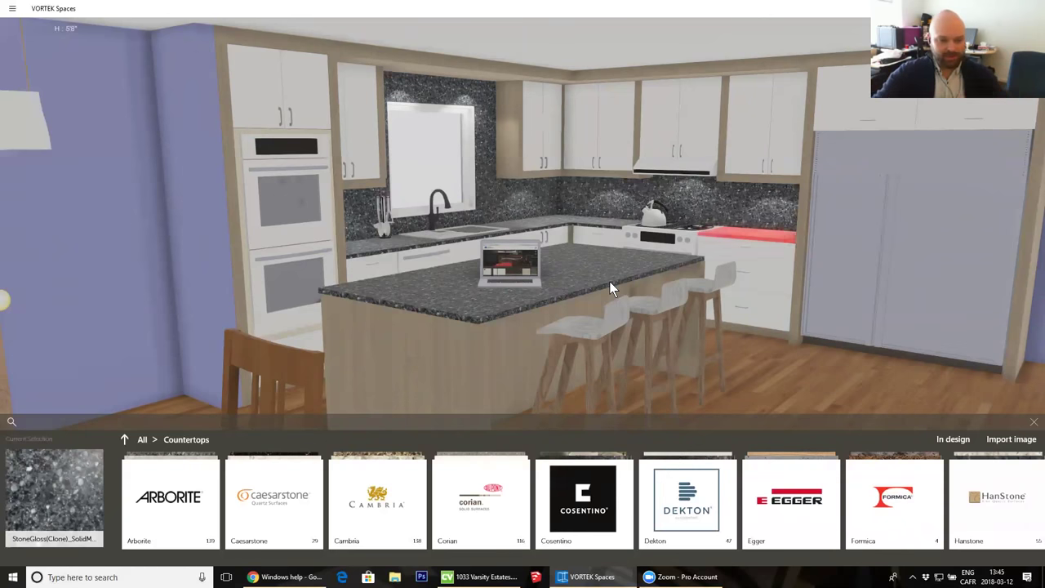
# - Select all the countertops together, including the island top, and leave the backsplash out of the selection
pyautogui.moveTo(591, 258); pyautogui.dragTo(510, 246, button='middle')
pyautogui.moveTo(511, 246); pyautogui.dragTo(573, 254)
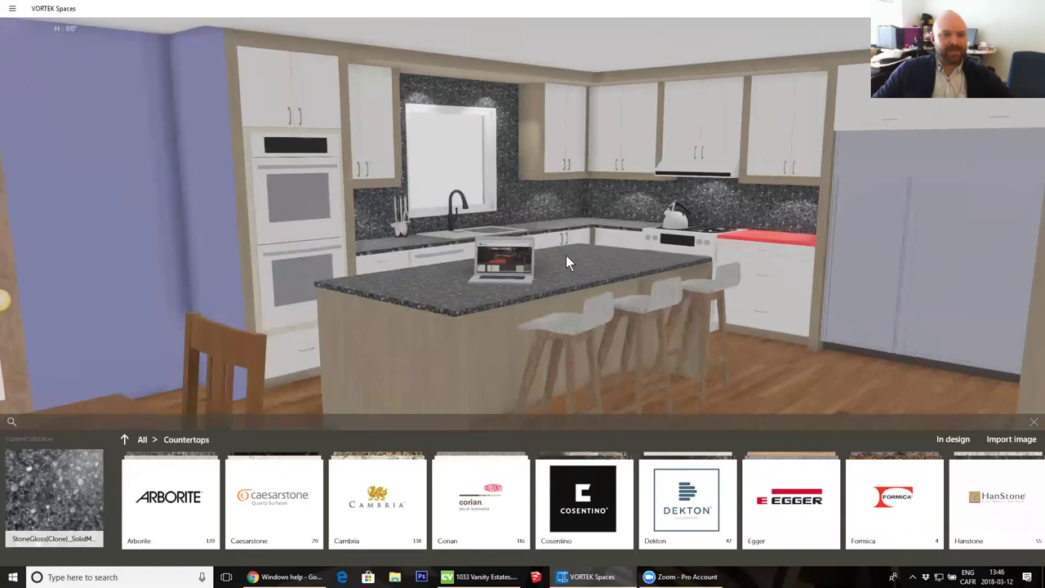
pyautogui.click(566, 254)
pyautogui.click(566, 255)
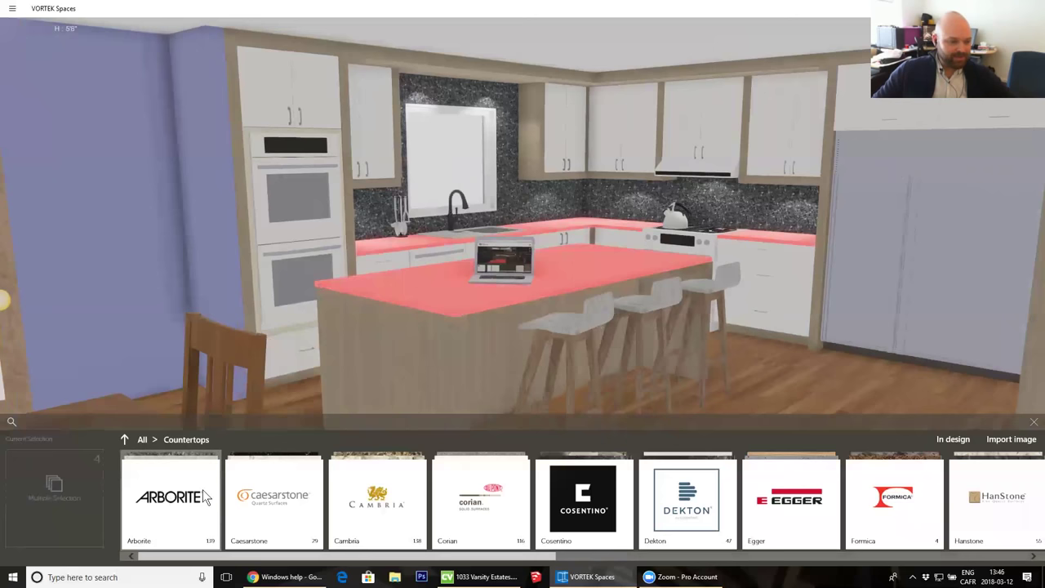
# - Look into the Cambria range, return to the countertop brands and search the countertop materials for "white"
pyautogui.click(402, 491)
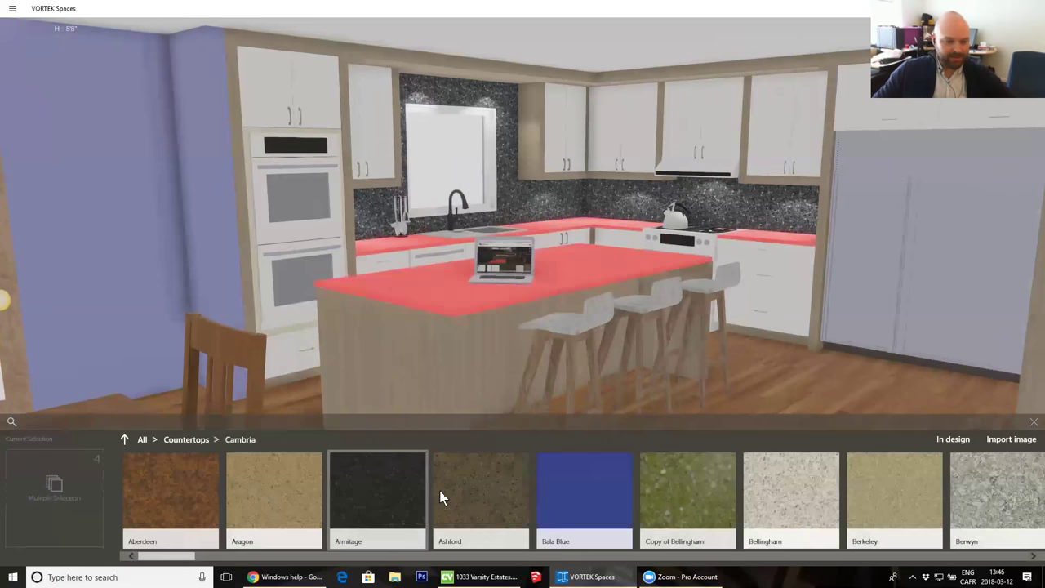
pyautogui.click(188, 441)
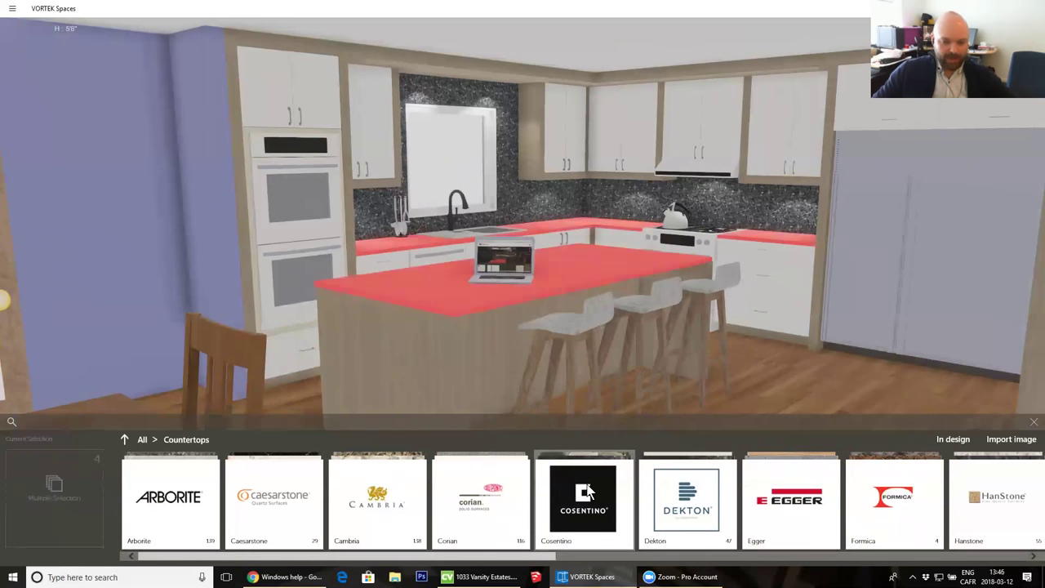
pyautogui.moveTo(369, 558); pyautogui.dragTo(301, 557)
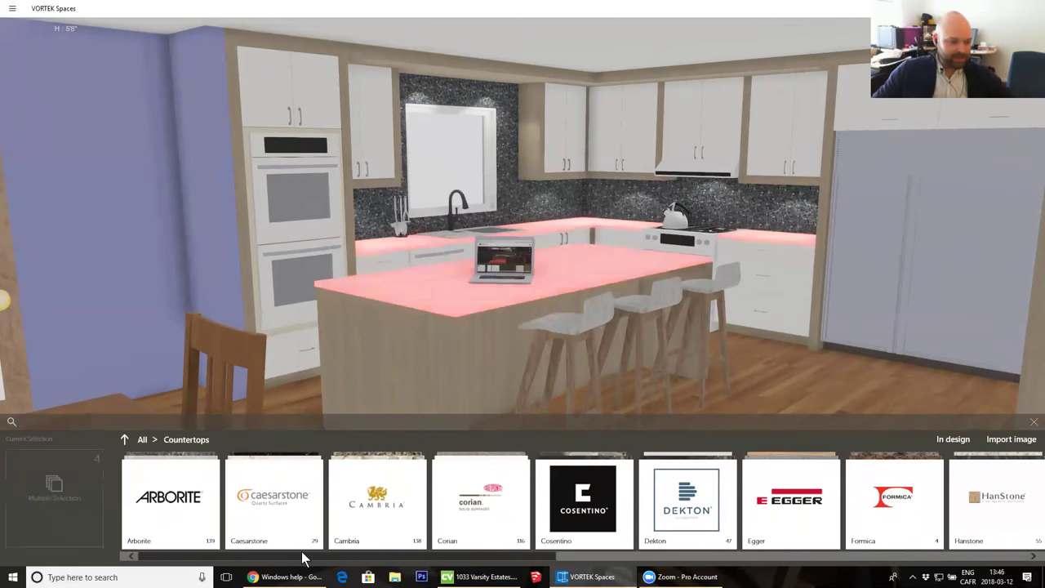
pyautogui.click(22, 422)
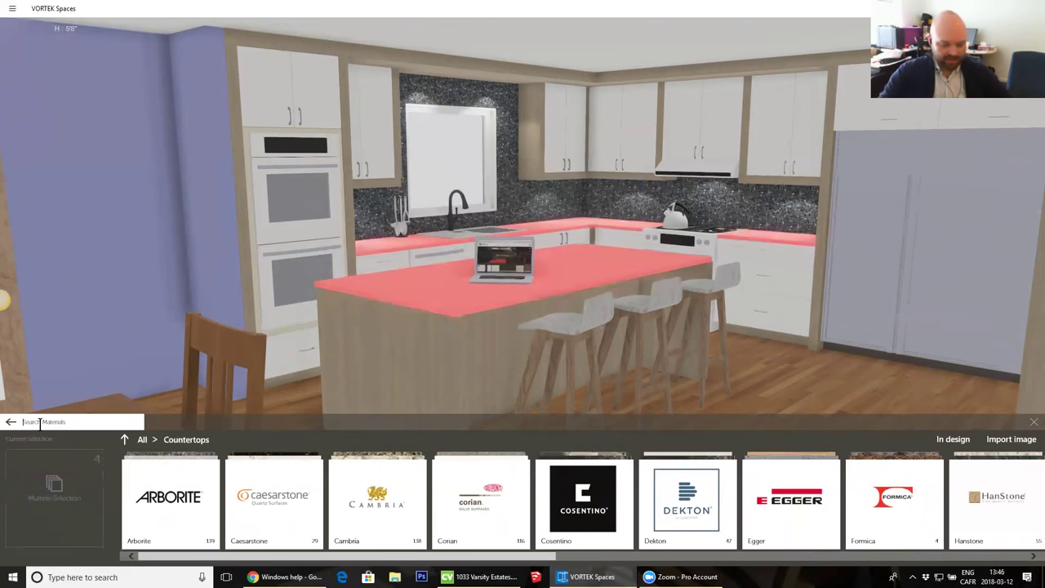
pyautogui.write('white')
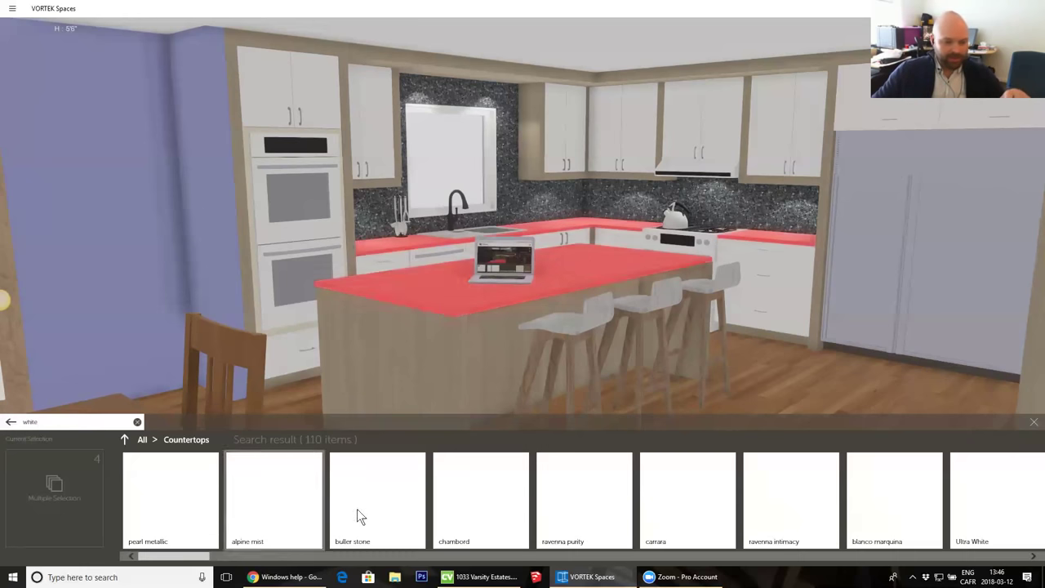
# - Try light stone materials from the search results on the selected countertops, including CD0003 Bedrock
pyautogui.moveTo(183, 558); pyautogui.dragTo(359, 559)
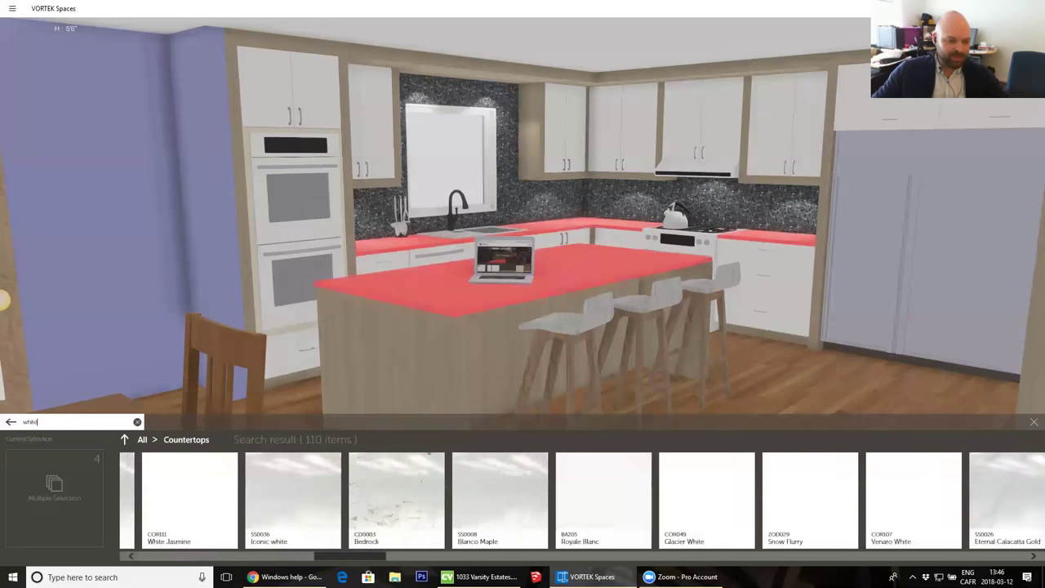
pyautogui.click(1003, 509)
pyautogui.click(432, 506)
pyautogui.click(375, 501)
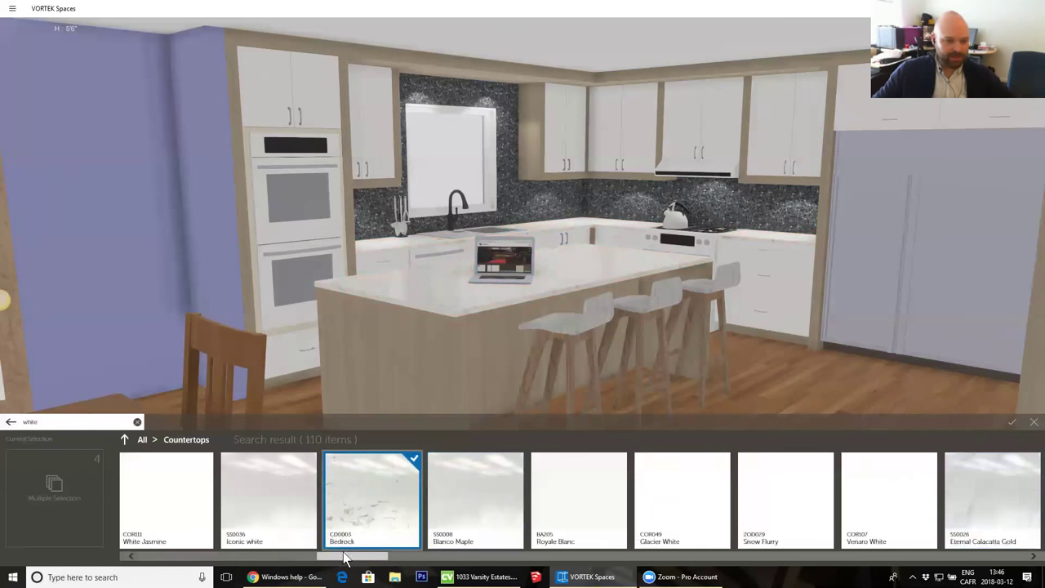
# - Choose the white marbled CD0026 Natura material for all the selected countertops and apply it
pyautogui.moveTo(360, 556); pyautogui.dragTo(473, 550)
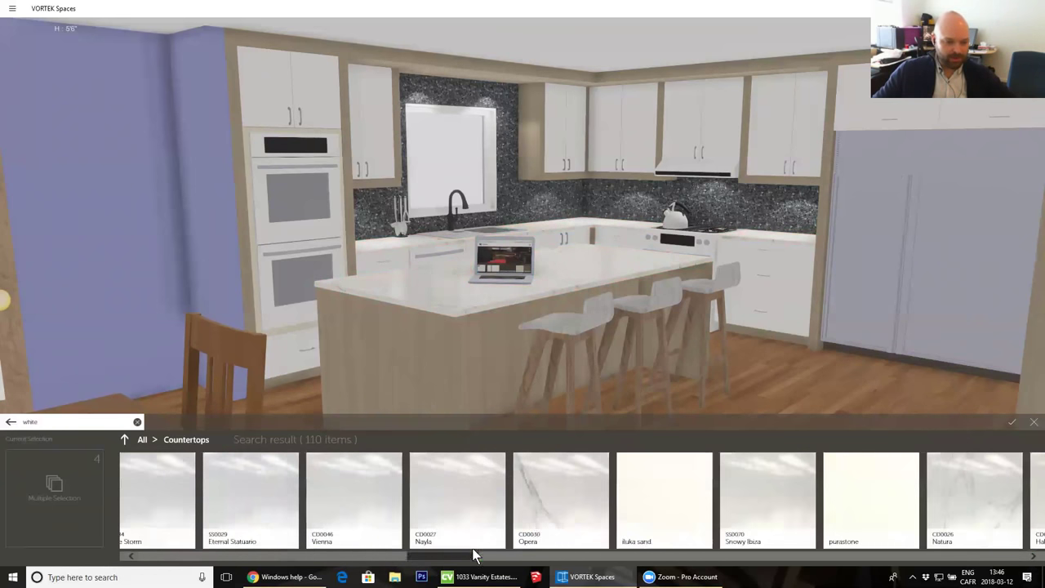
pyautogui.click(939, 501)
pyautogui.click(1012, 422)
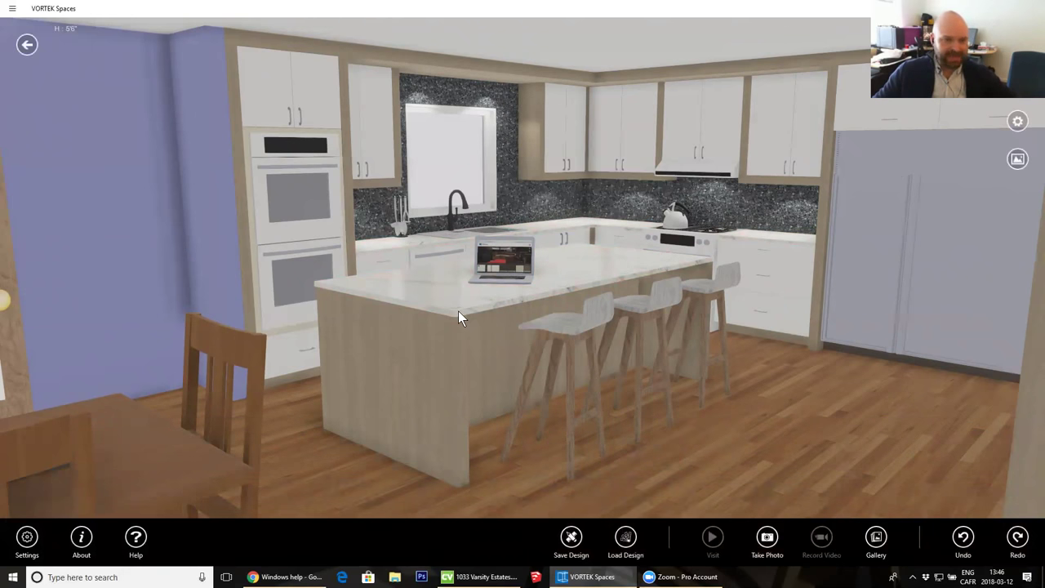
# - Select the dark stone backsplash and apply the white Copie de Céramique tile from the backsplash materials to it
pyautogui.click(577, 198)
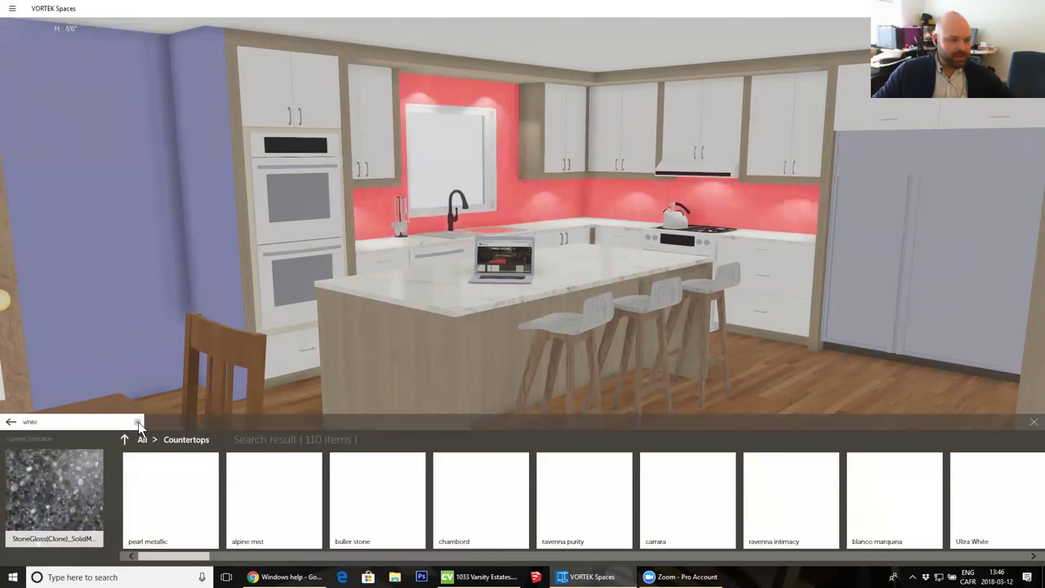
pyautogui.click(138, 423)
pyautogui.click(125, 441)
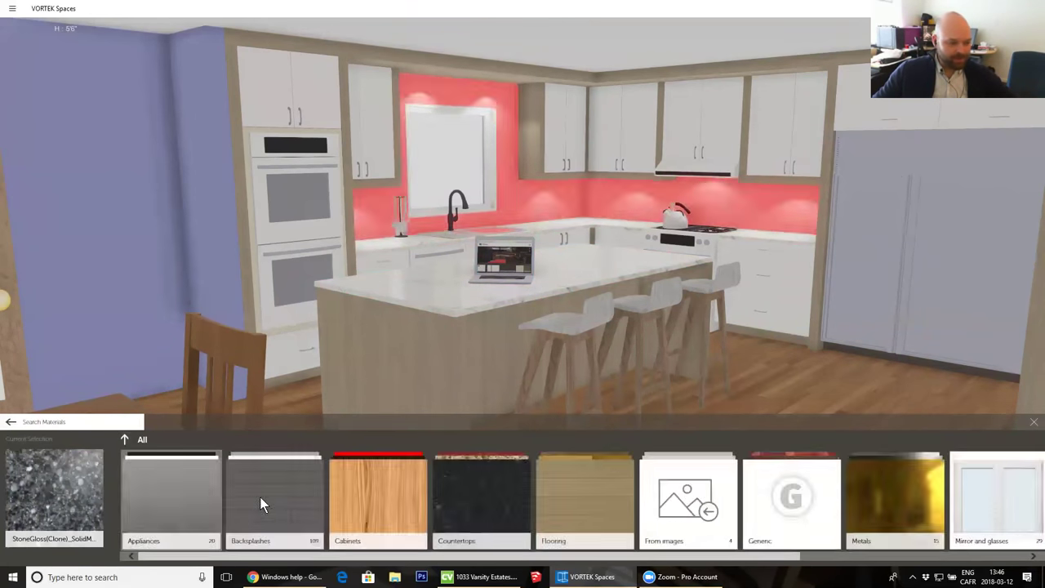
pyautogui.click(262, 501)
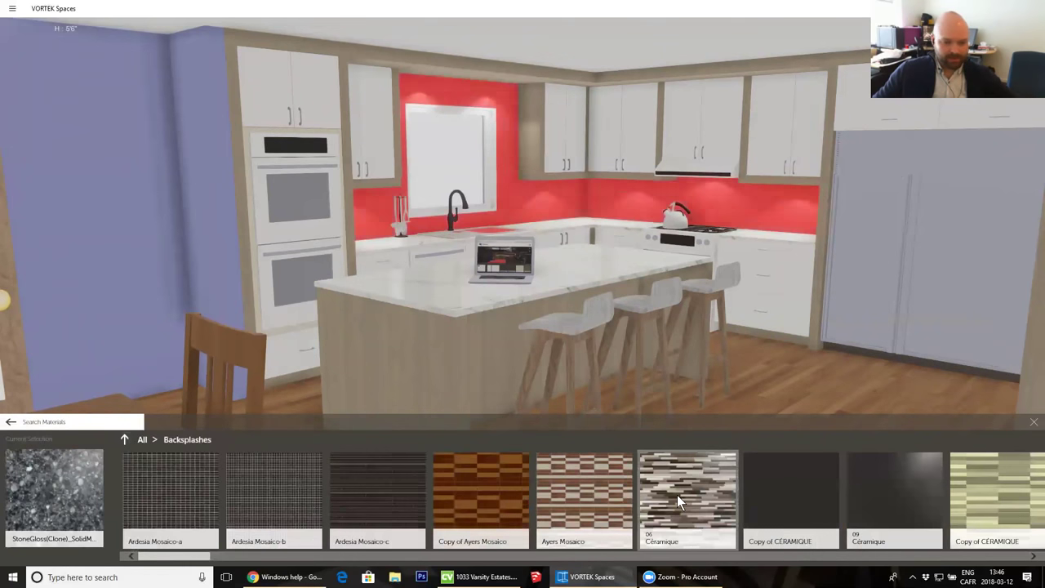
pyautogui.moveTo(195, 563); pyautogui.dragTo(331, 564)
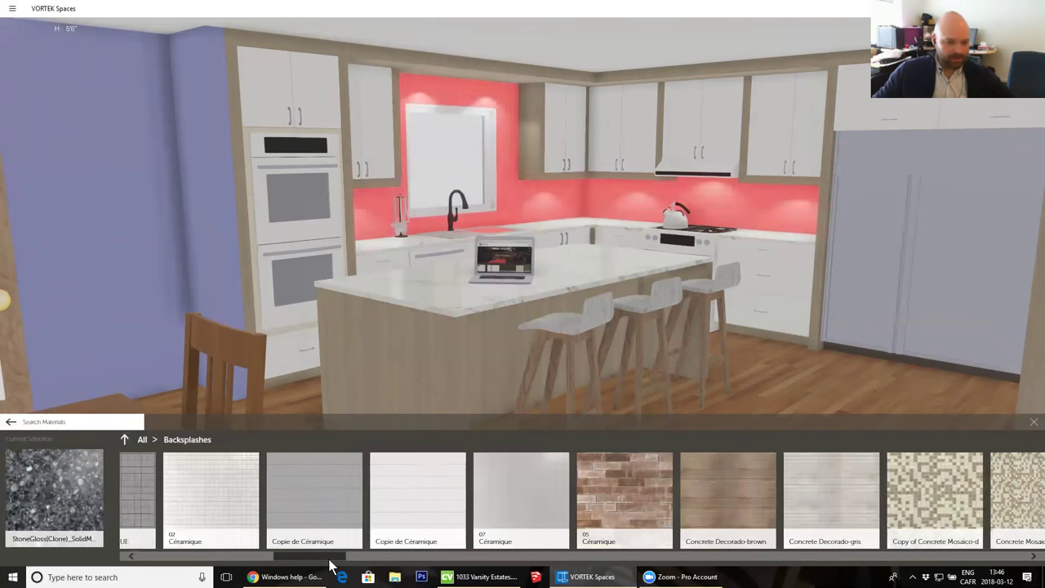
pyautogui.click(395, 491)
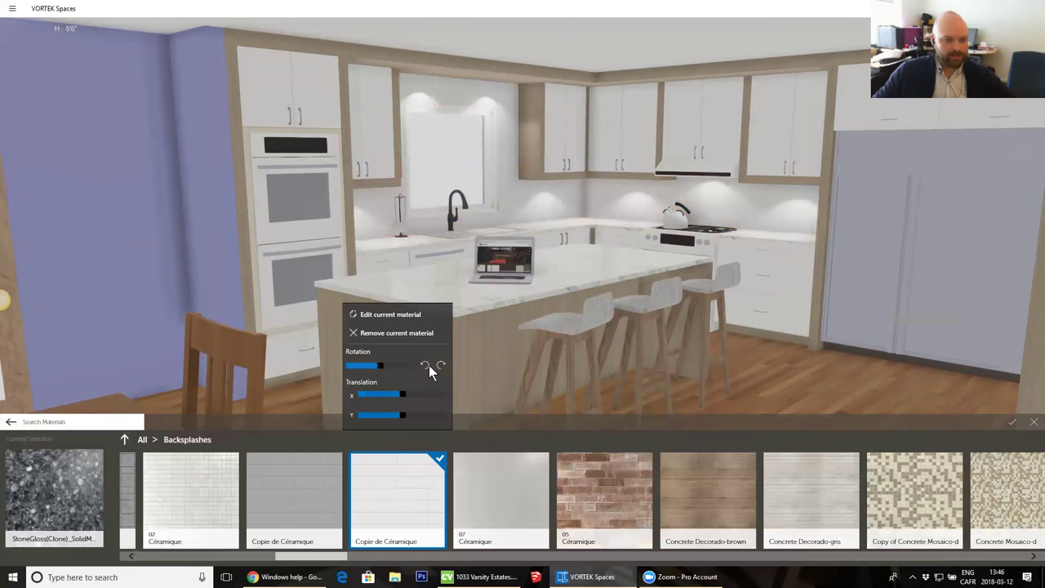
pyautogui.press('Escape')
pyautogui.press('Left')
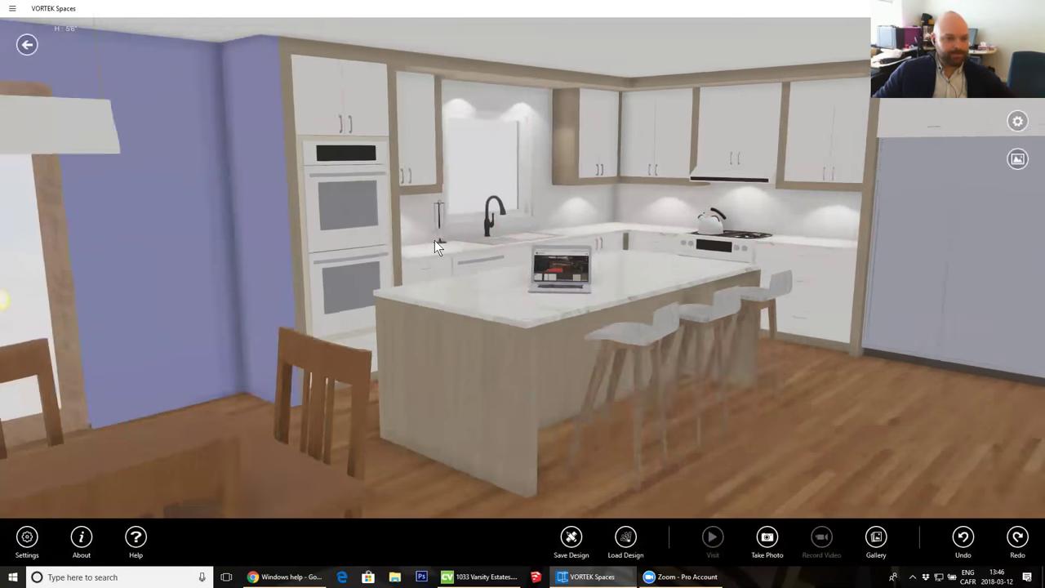
# - Select all wood-finished cabinet surfaces, including the island panels and frames, and look around the kitchen to check the selection
pyautogui.click(425, 220)
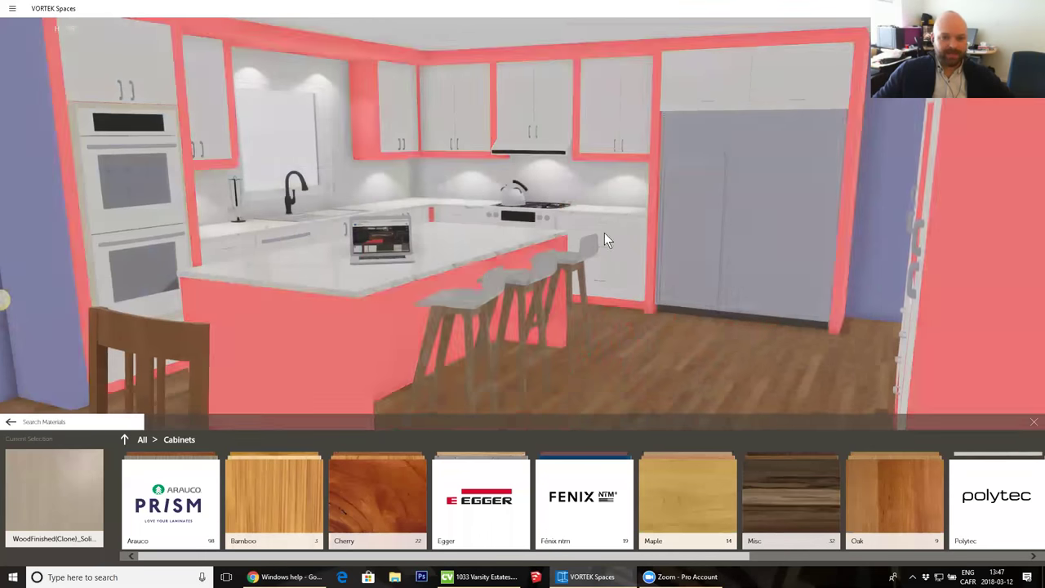
pyautogui.moveTo(605, 233); pyautogui.dragTo(451, 225)
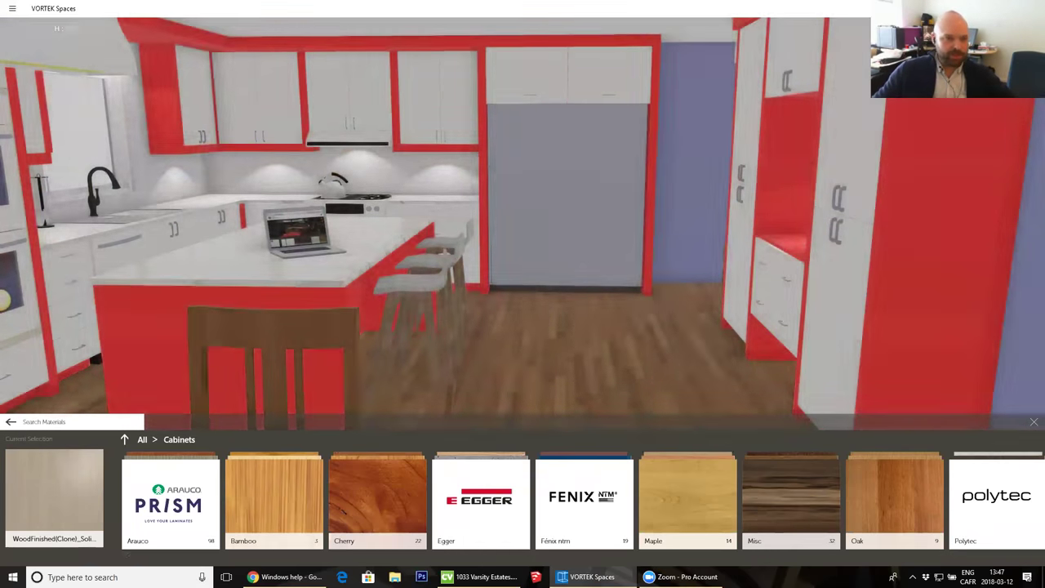
pyautogui.moveTo(452, 225); pyautogui.dragTo(334, 264)
pyautogui.moveTo(516, 260); pyautogui.dragTo(208, 192)
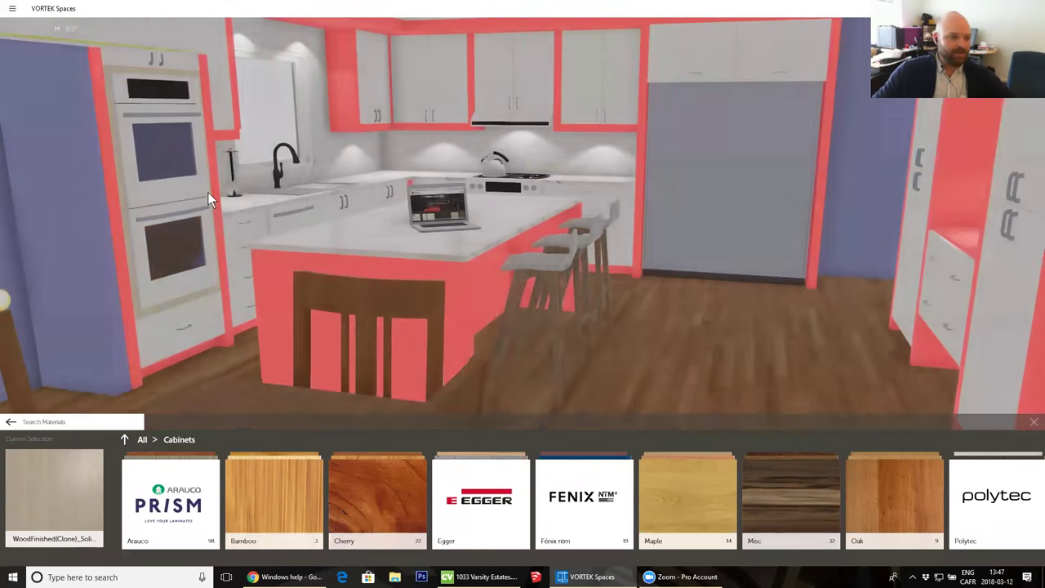
# - Try extending the selection from the wood-finished surfaces to the complete cabinets, and return to the wood surfaces alone
pyautogui.doubleClick(216, 189)
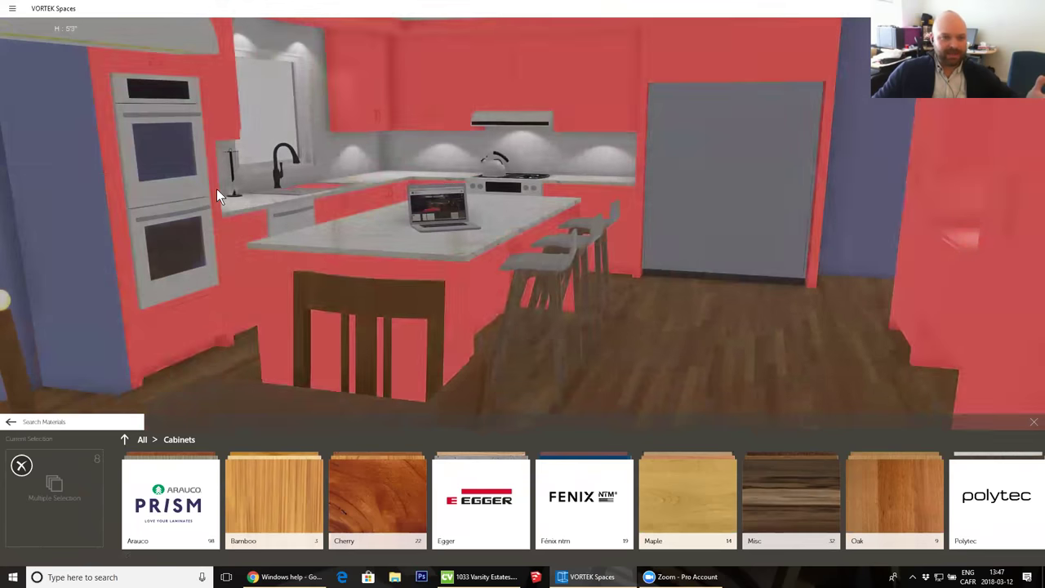
pyautogui.click(217, 188)
pyautogui.click(223, 249)
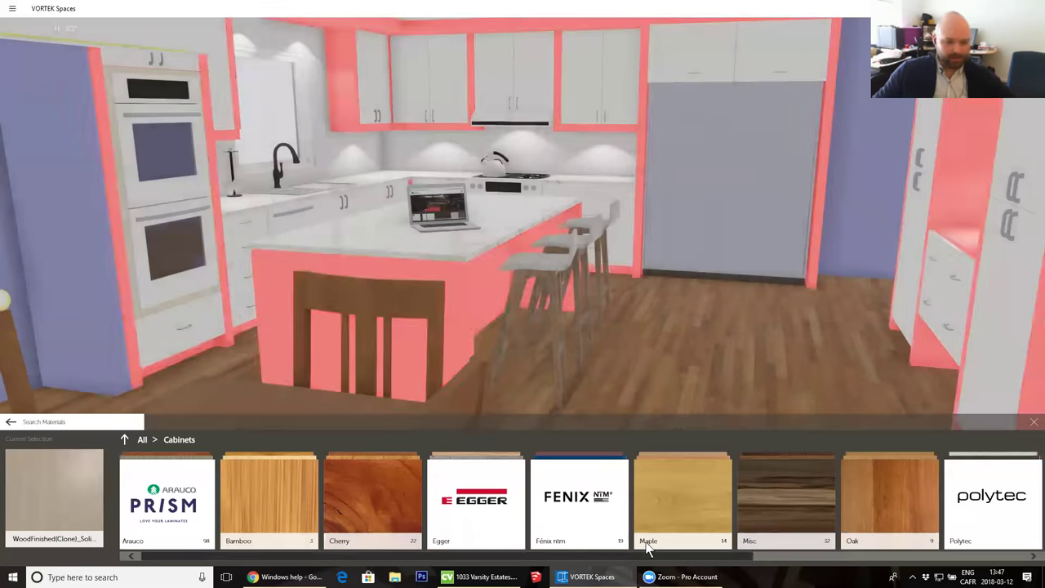
# - Open the Uniboard cabinet collection and preview K03 Cardamom on the selected wood surfaces
pyautogui.moveTo(646, 556); pyautogui.dragTo(918, 556)
pyautogui.click(944, 511)
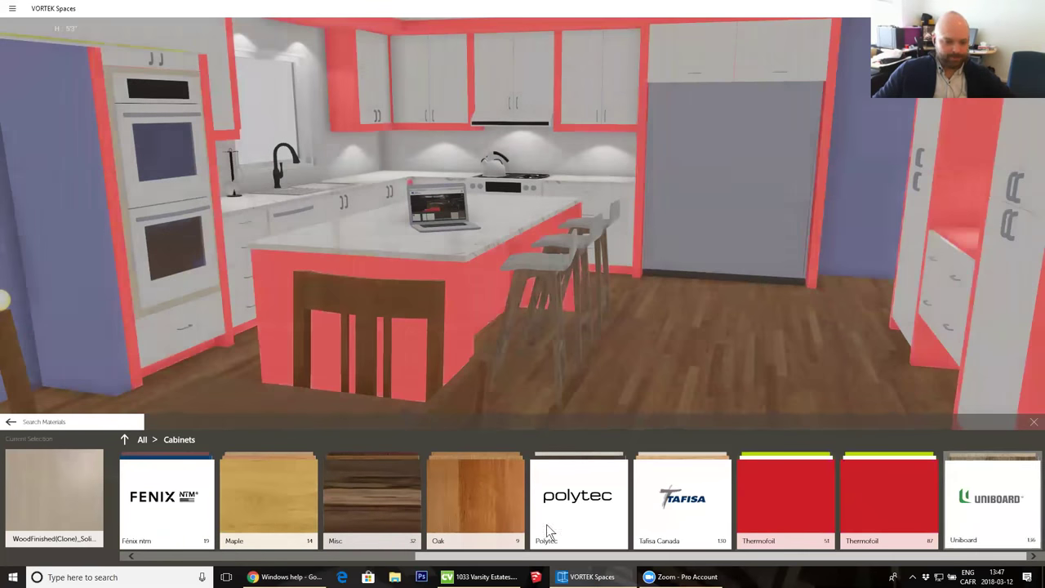
pyautogui.scroll(-5, 497, 521)
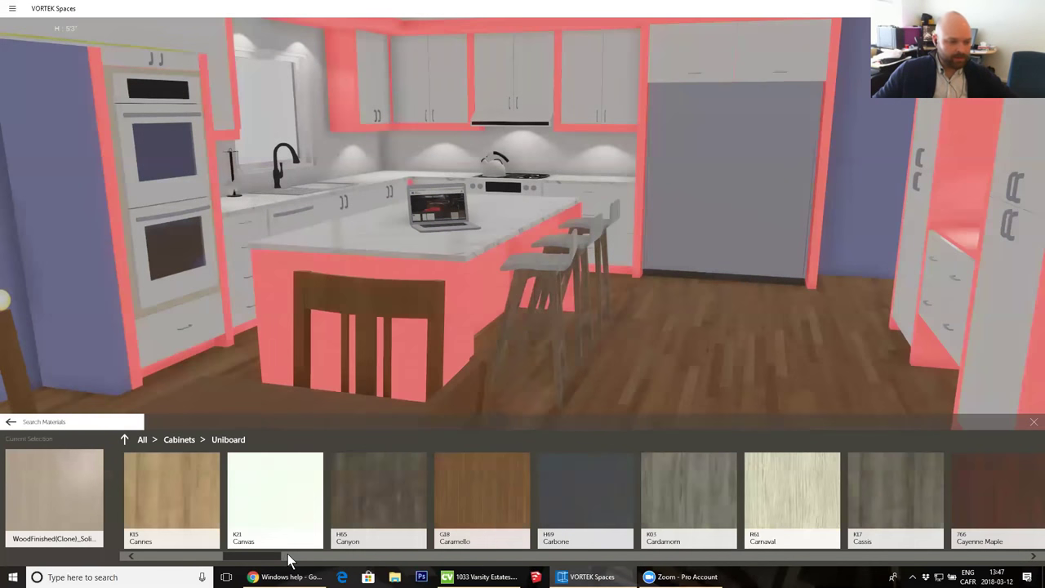
pyautogui.click(691, 470)
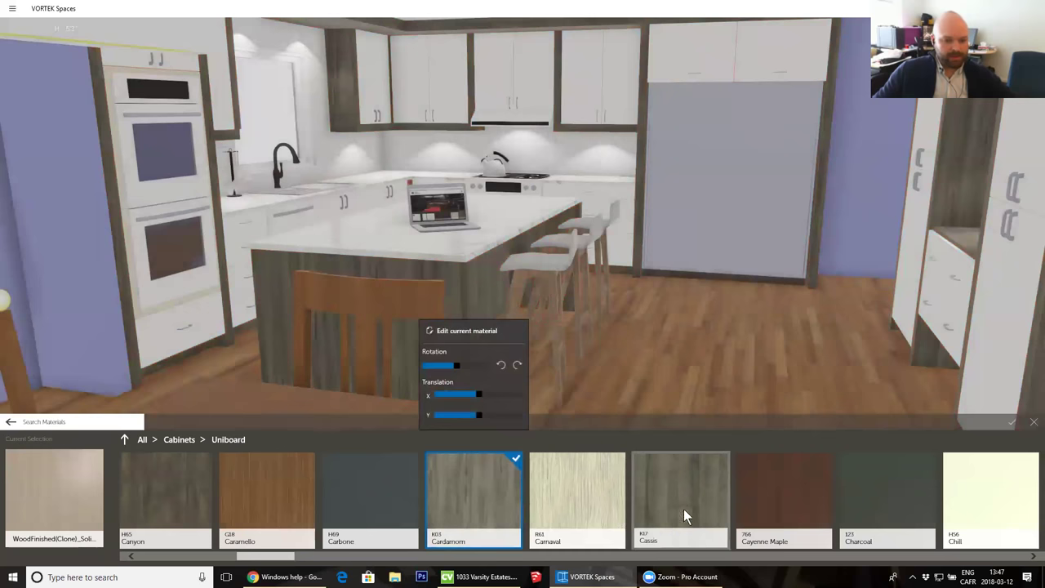
# - Try Uniboard's Classic Chocolate and Classic Spice finishes on the selected wood surfaces
pyautogui.moveTo(282, 555); pyautogui.dragTo(343, 560)
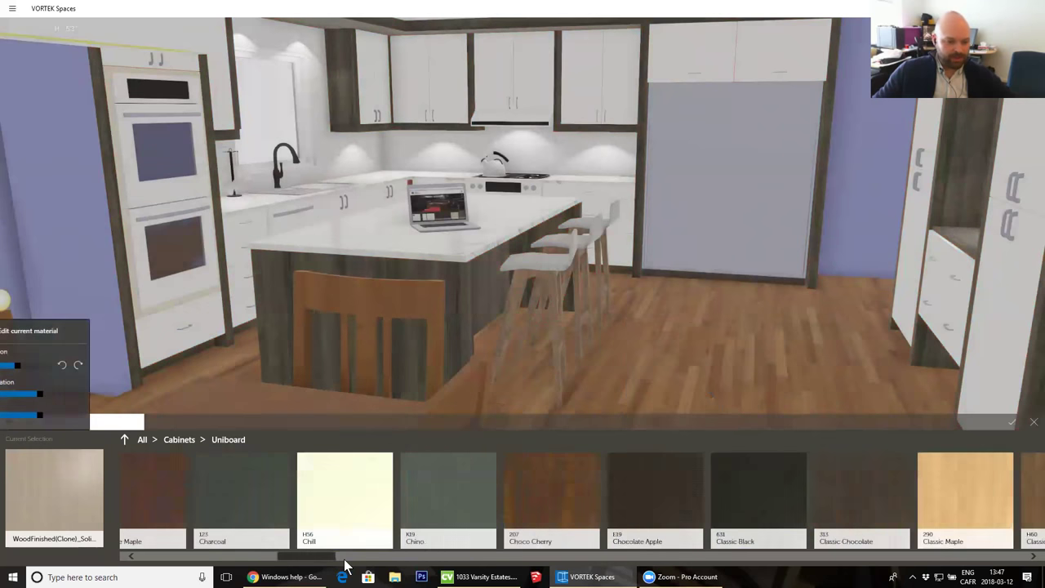
pyautogui.click(744, 482)
pyautogui.click(572, 500)
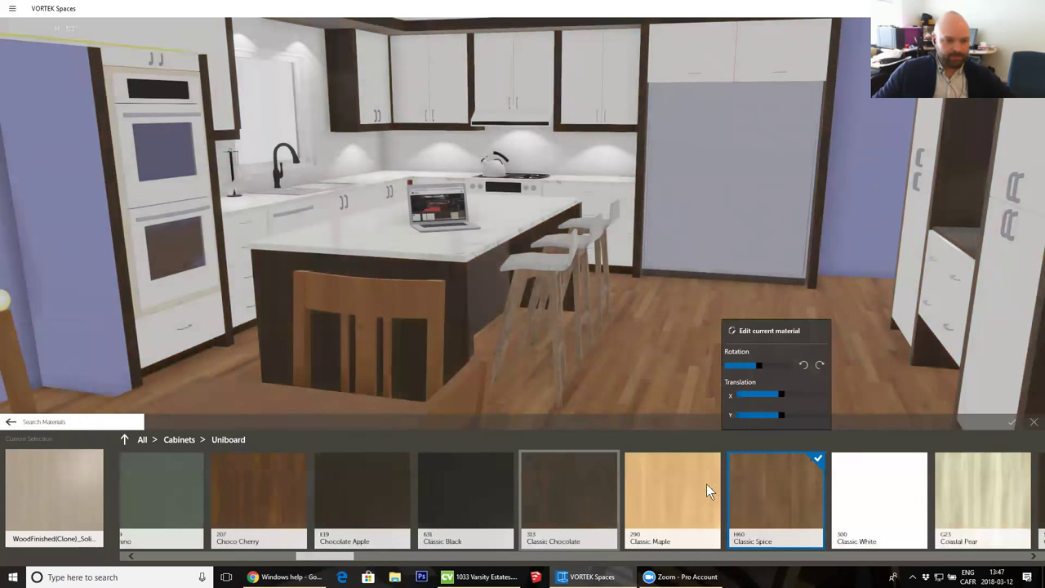
# - Apply Uniboard's K24 Dalia finish to the selected cabinet frames and island panels
pyautogui.moveTo(330, 559); pyautogui.dragTo(426, 558)
pyautogui.click(215, 507)
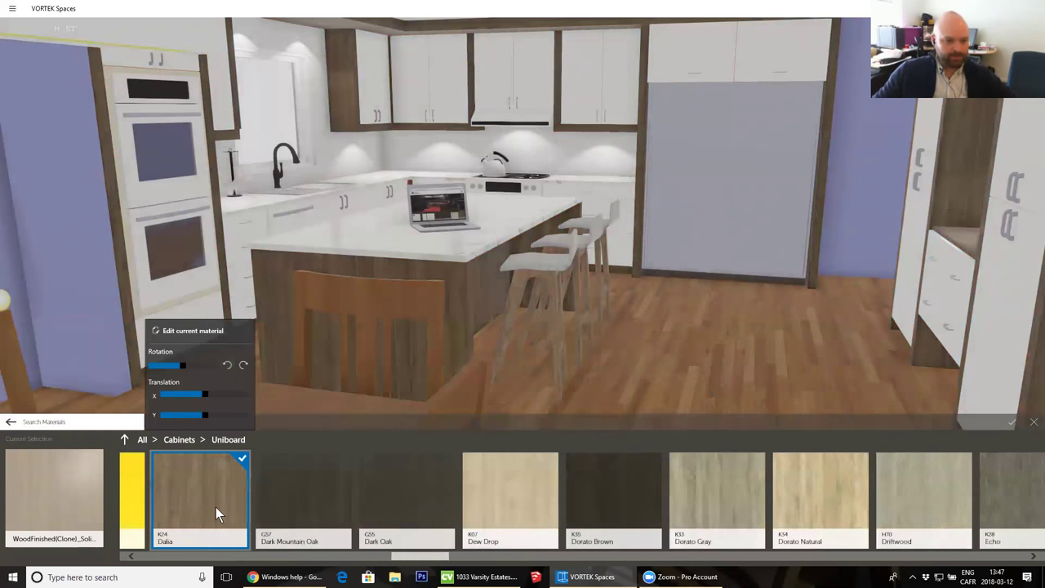
pyautogui.click(216, 505)
pyautogui.moveTo(370, 297); pyautogui.dragTo(249, 326)
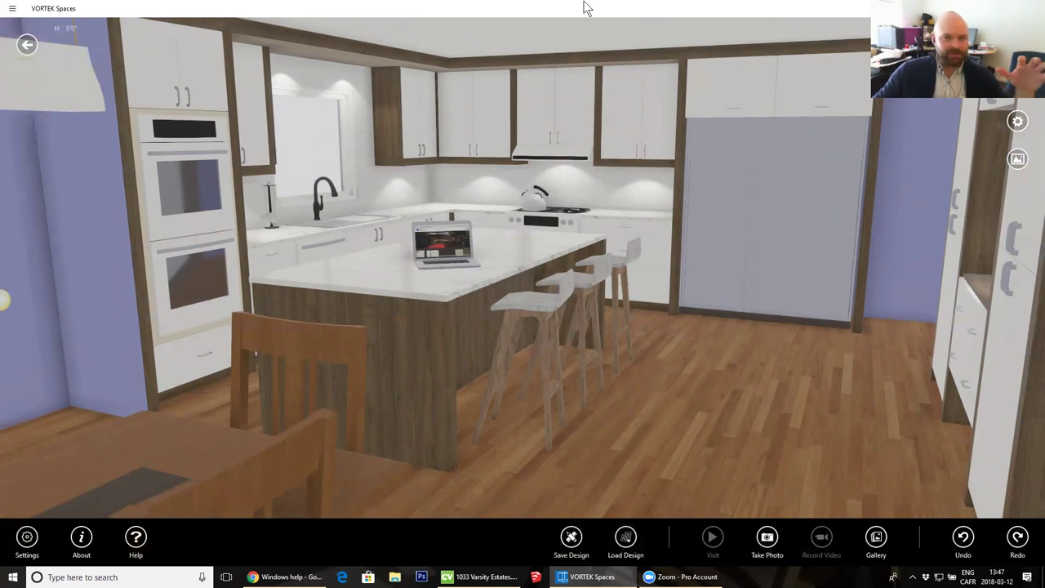
# - Select all the white cabinet doors and drawer fronts and apply Uniboard's S05 Arctic White to them
pyautogui.click(141, 74)
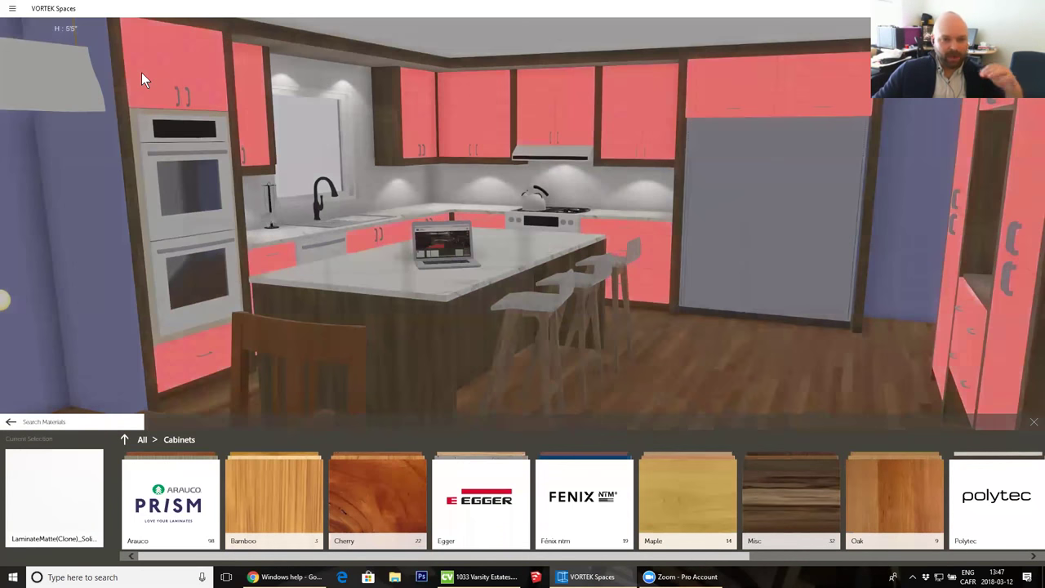
pyautogui.hscroll(4, 387, 543)
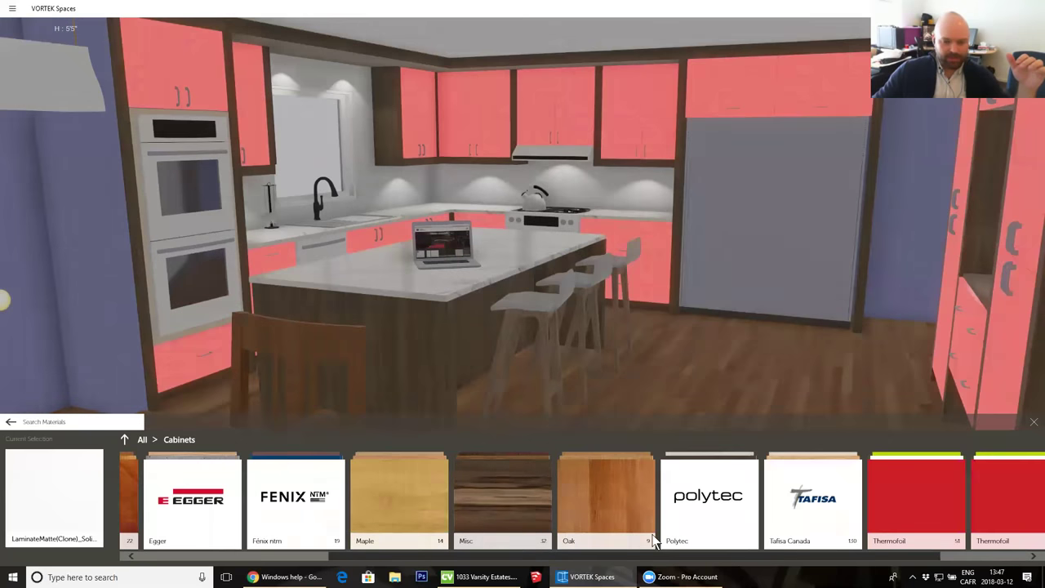
pyautogui.click(952, 489)
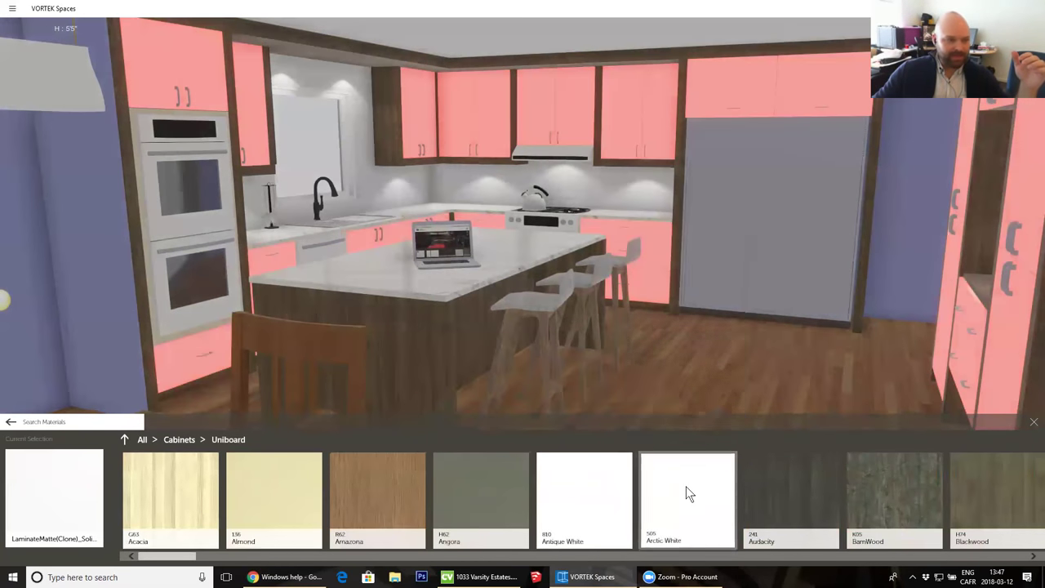
pyautogui.doubleClick(686, 486)
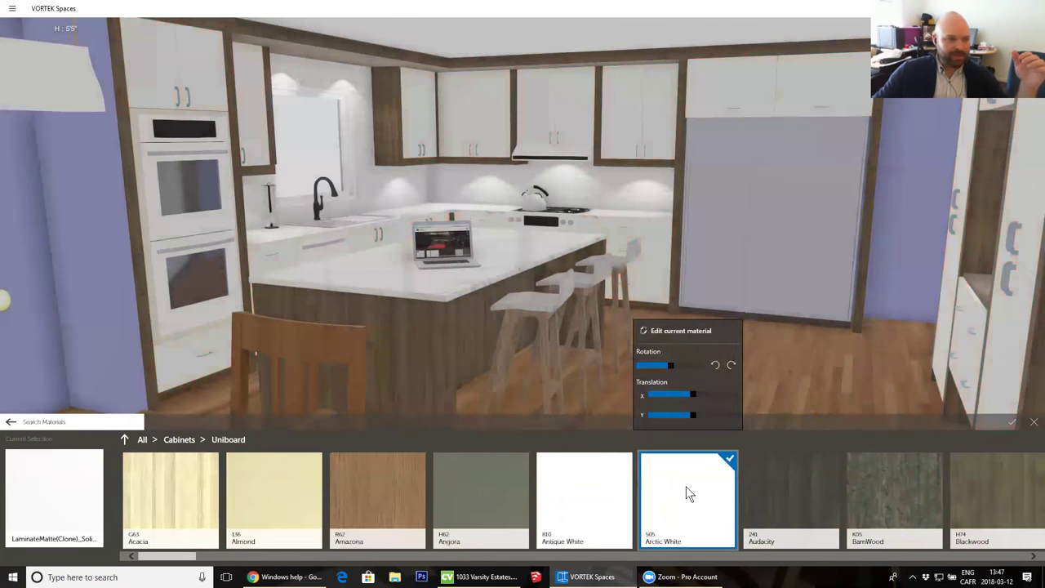
pyautogui.moveTo(350, 263); pyautogui.dragTo(470, 280)
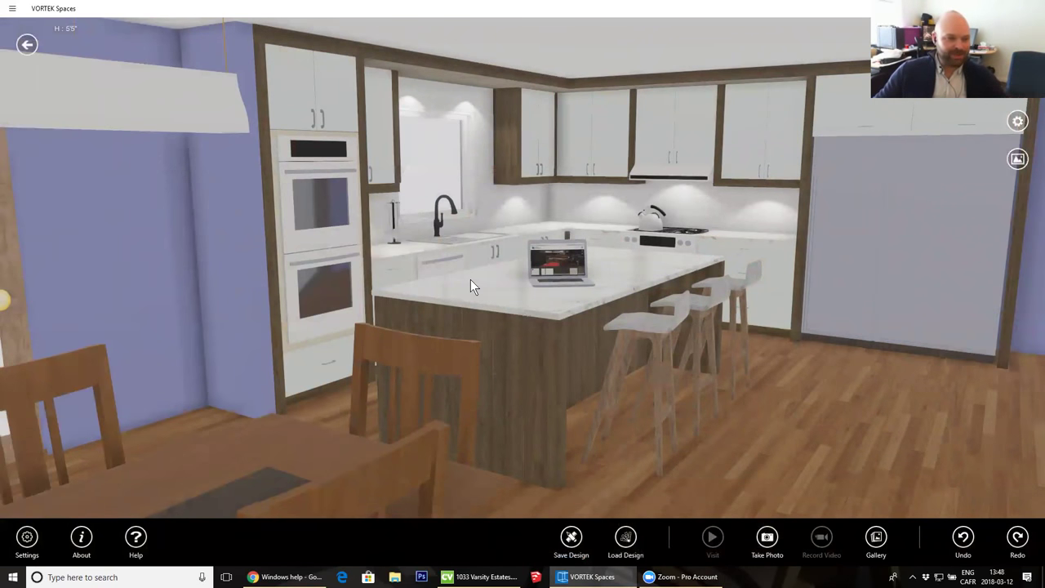
# - Apply the Arctic White finish already used in the design to the cream filler surround of the double wall oven
pyautogui.click(272, 139)
pyautogui.click(274, 140)
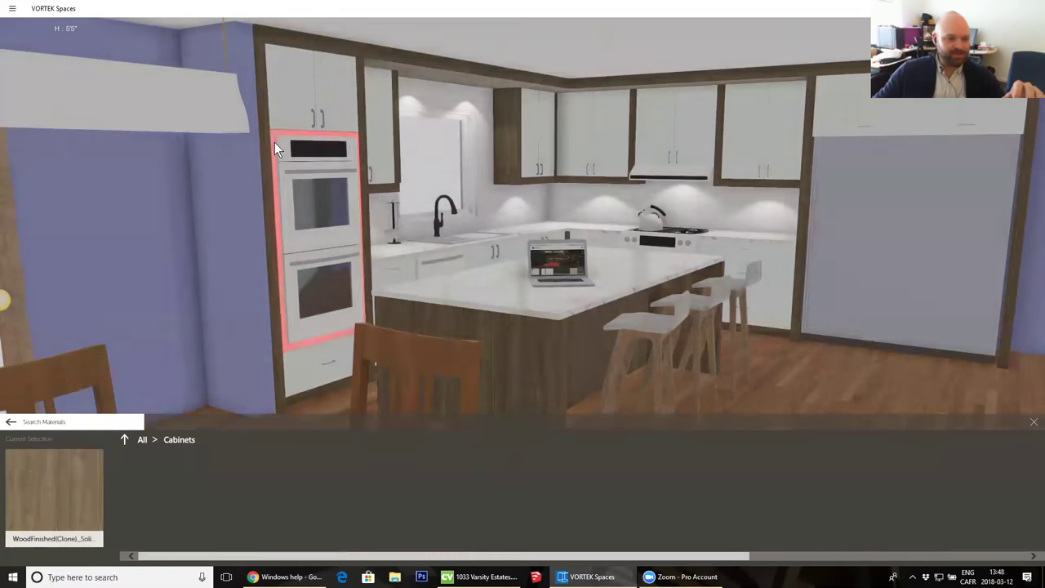
pyautogui.click(12, 423)
pyautogui.click(143, 439)
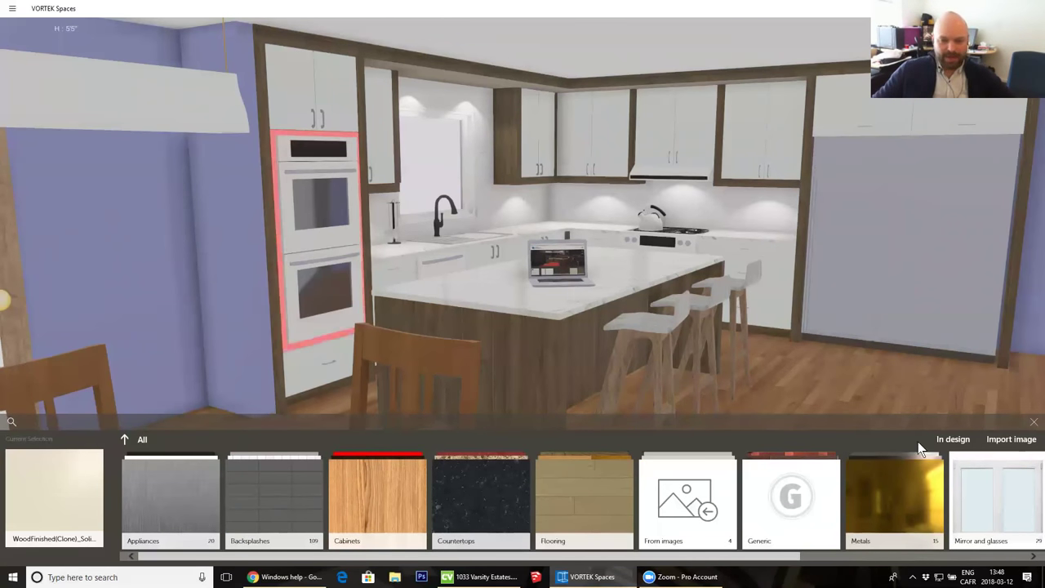
pyautogui.click(955, 442)
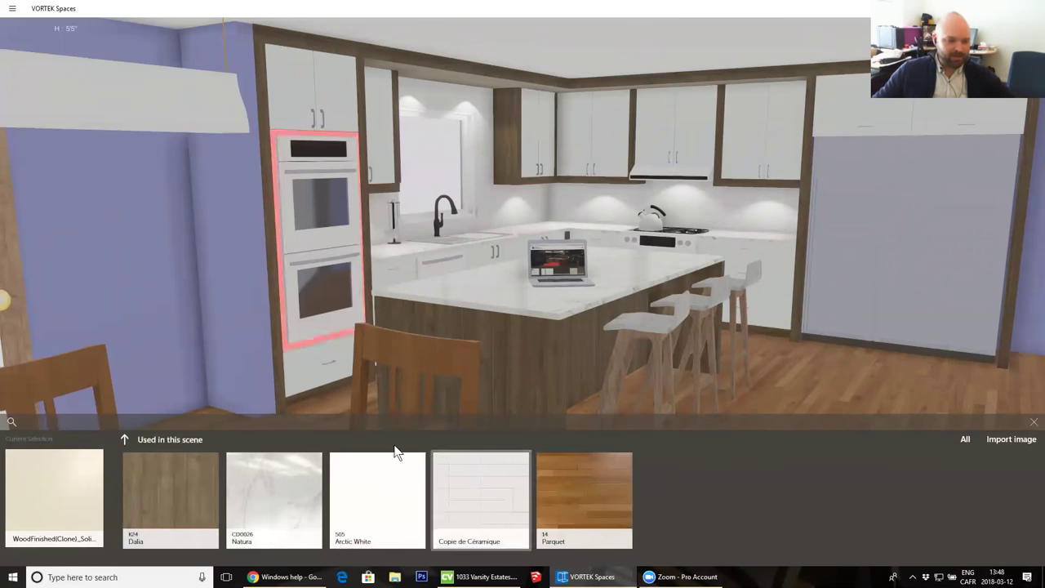
pyautogui.click(406, 502)
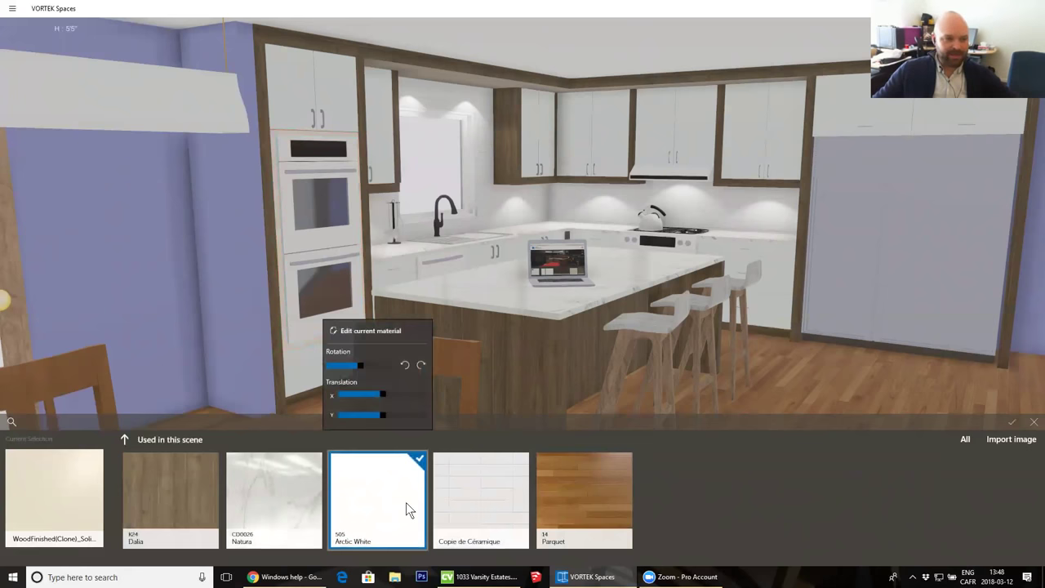
pyautogui.click(406, 502)
# - Select the refrigerator, handles and matching metal parts and apply Stainless Steel from the Appliances materials
pyautogui.moveTo(852, 231); pyautogui.dragTo(736, 245)
pyautogui.click(737, 246)
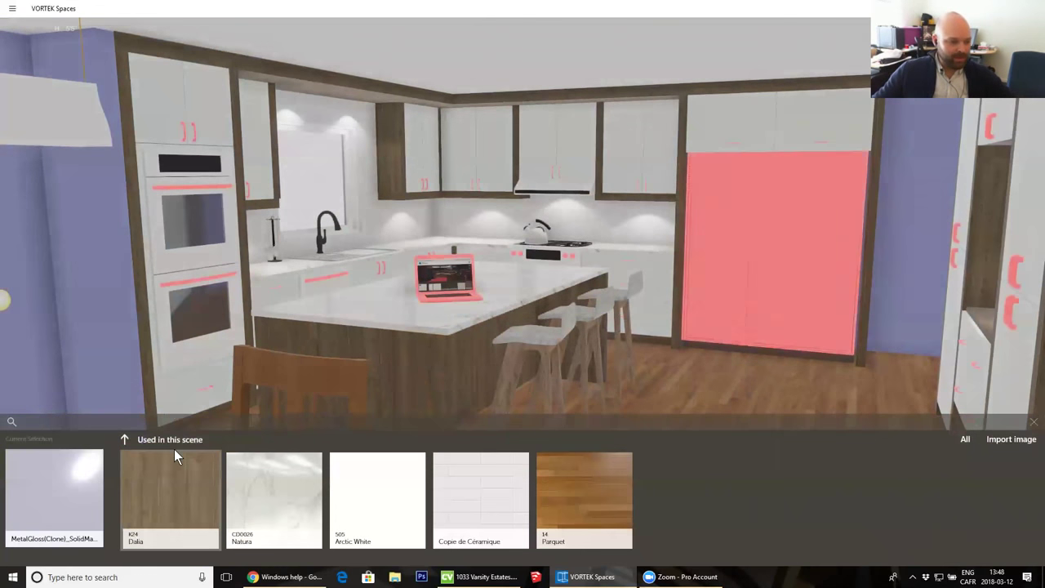
pyautogui.click(966, 440)
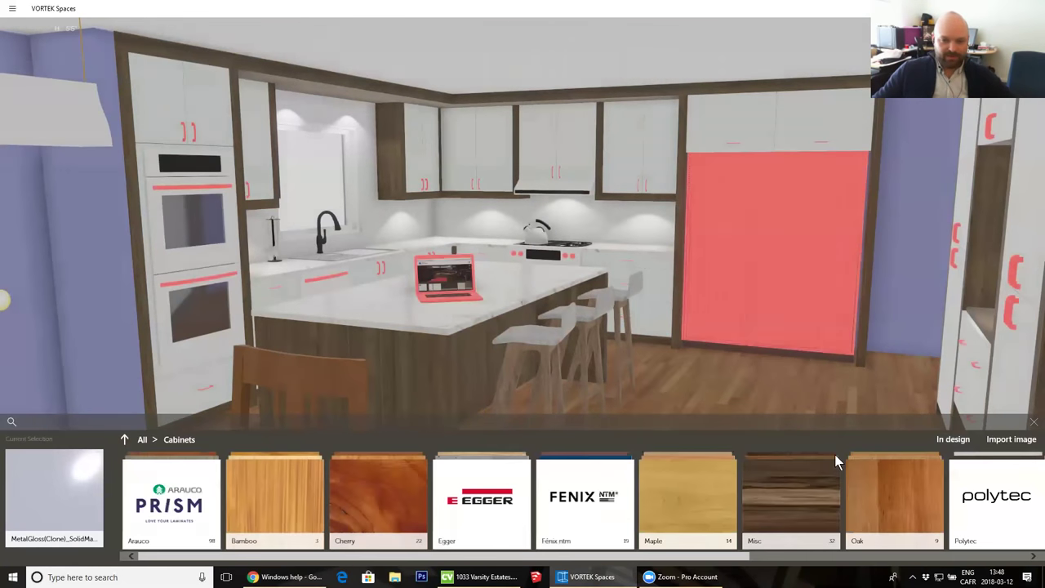
pyautogui.click(146, 441)
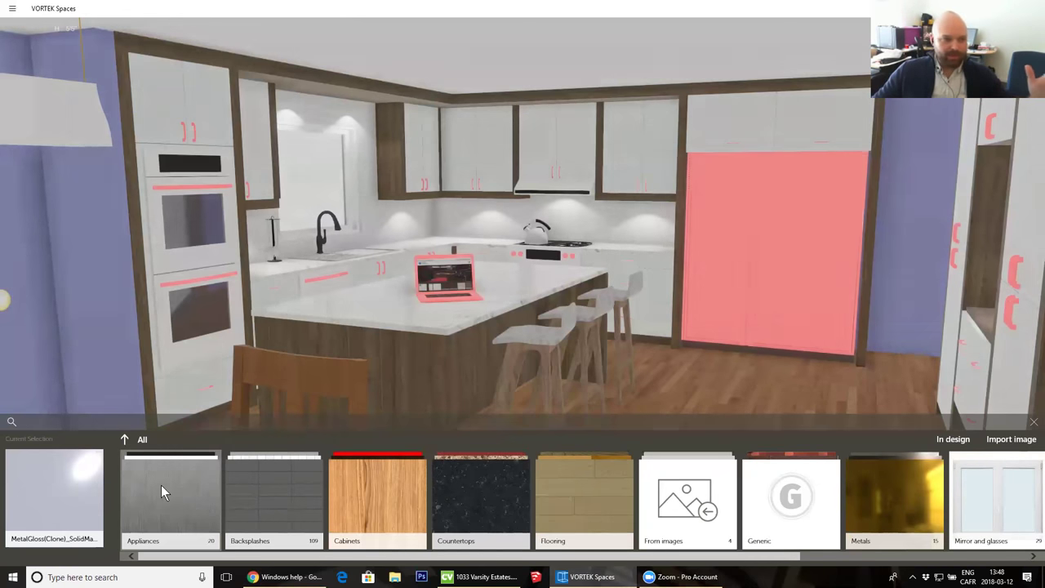
pyautogui.click(165, 485)
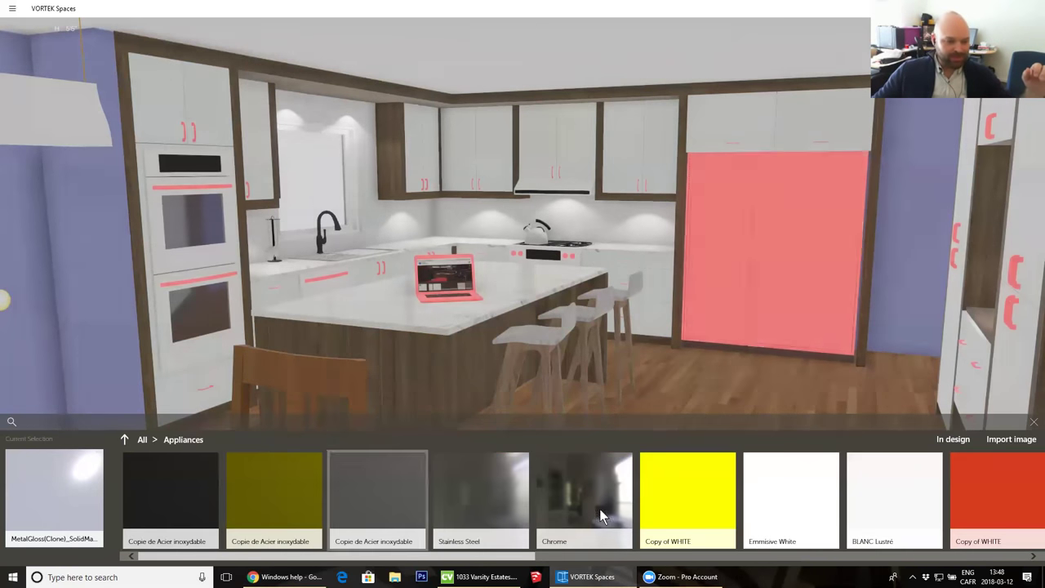
pyautogui.click(494, 499)
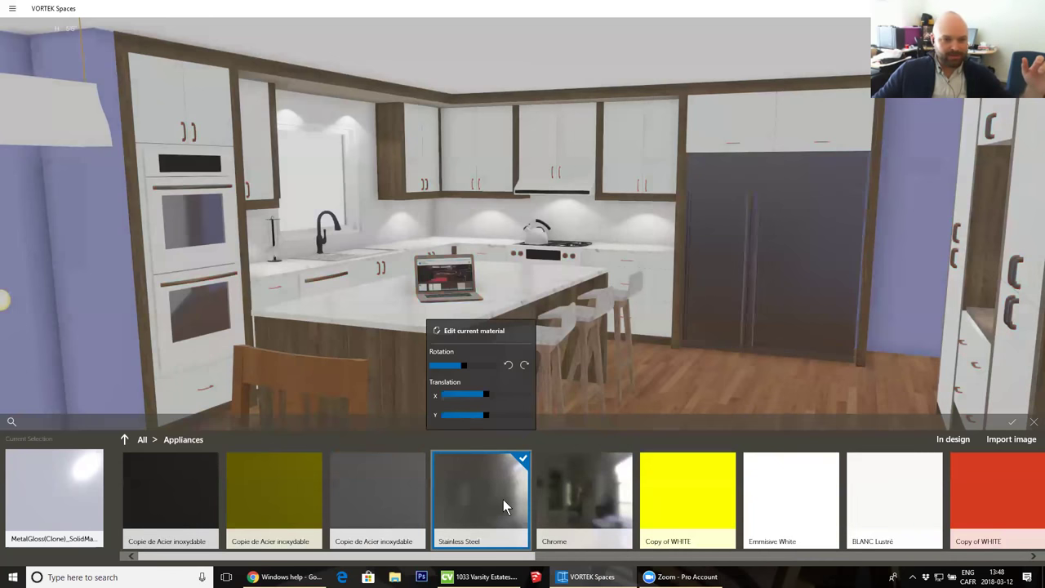
# - Apply Stainless Steel to the white wall ovens, range, hood, dishwasher and pendant lamp body
pyautogui.click(225, 338)
pyautogui.click(224, 337)
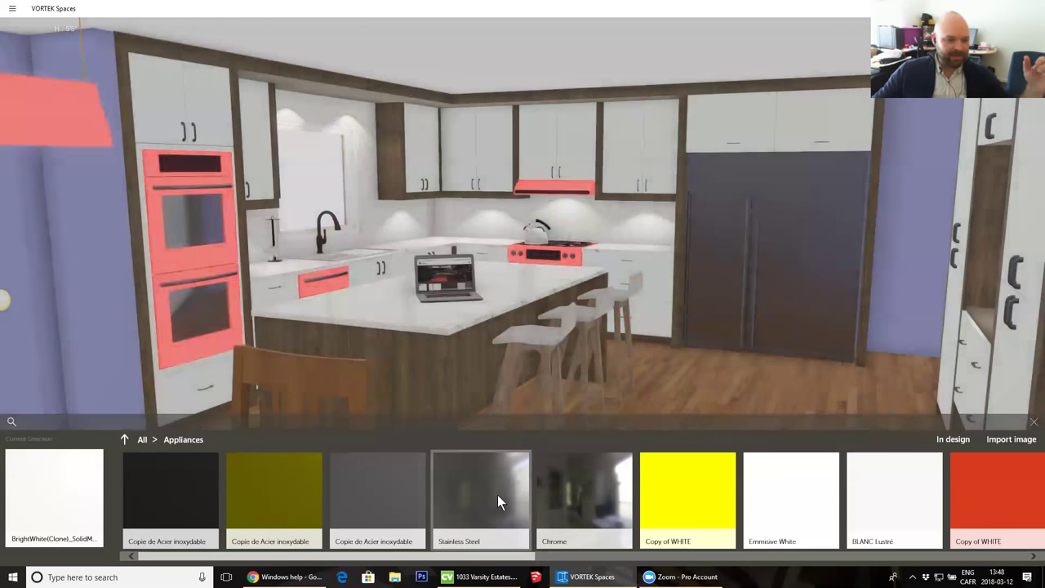
pyautogui.click(497, 495)
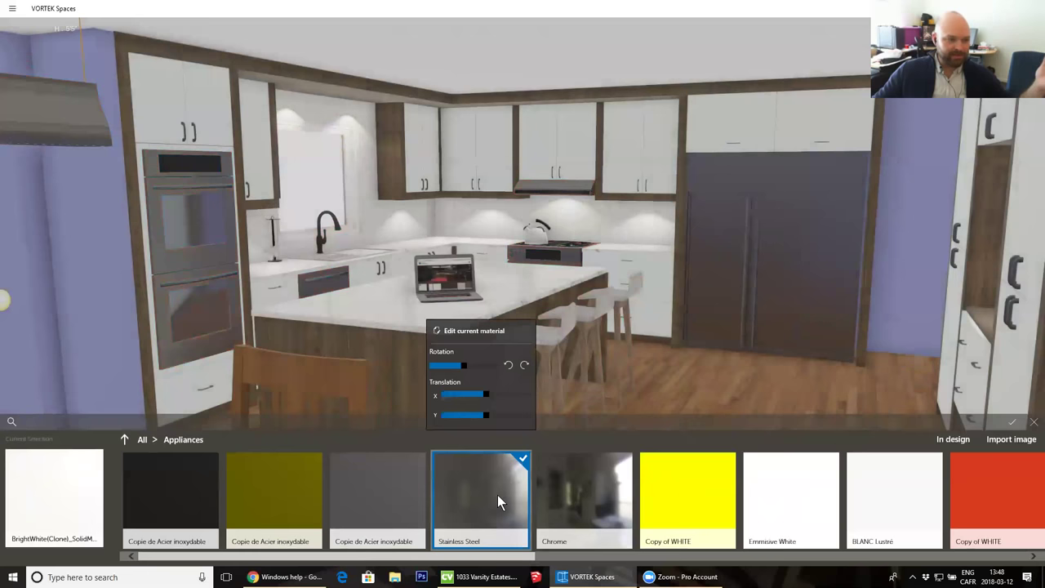
pyautogui.click(546, 272)
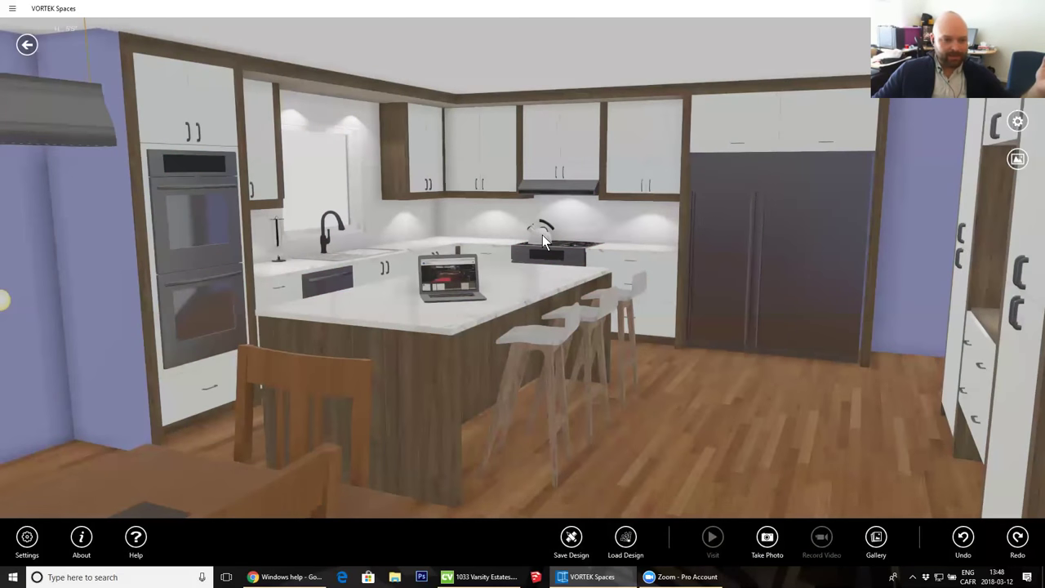
# - Apply Chrome to the kettle on the range and to the kitchen faucet
pyautogui.click(542, 234)
pyautogui.click(585, 494)
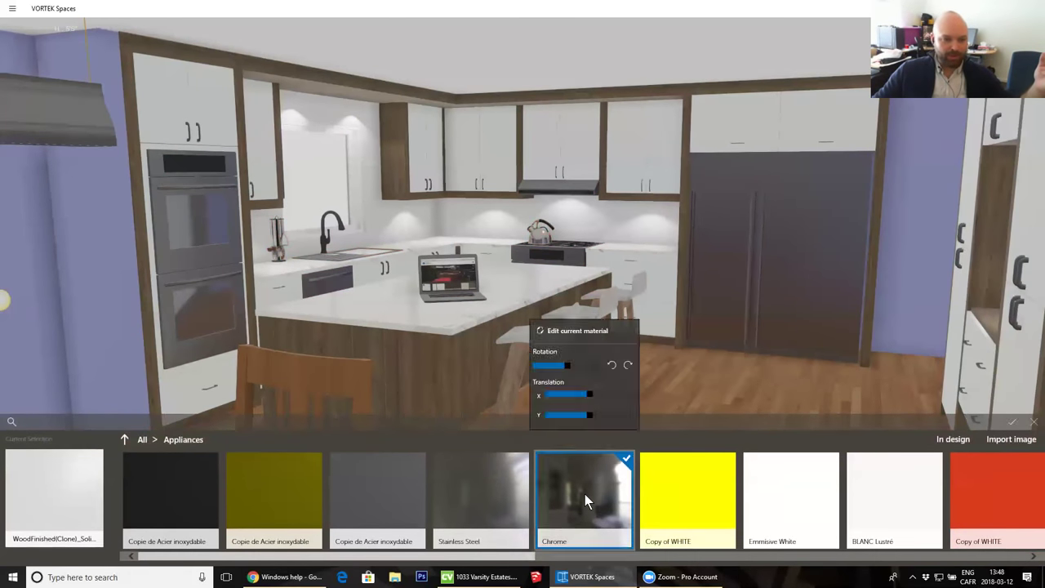
pyautogui.click(455, 306)
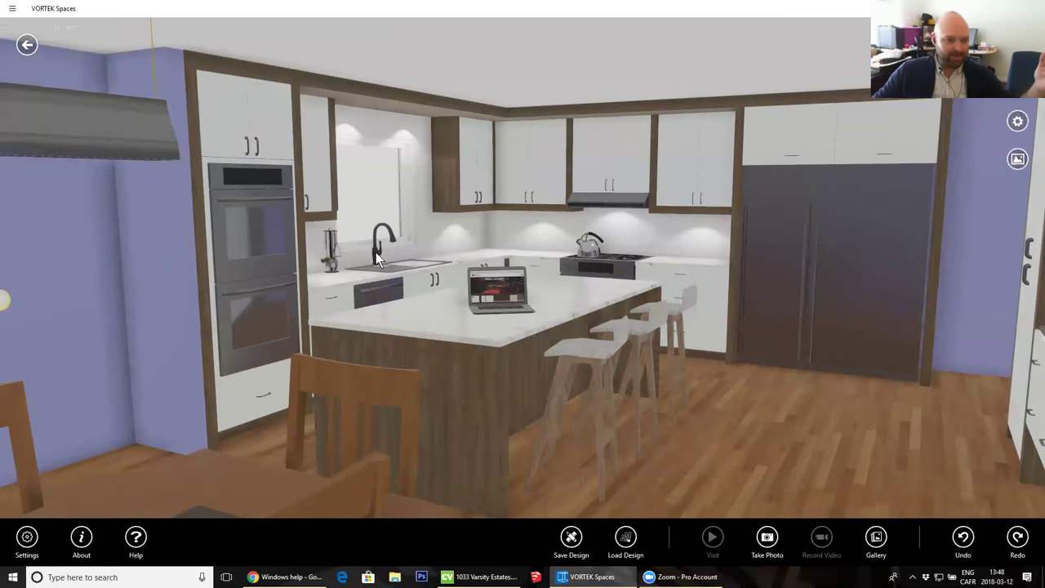
pyautogui.click(375, 253)
pyautogui.click(565, 476)
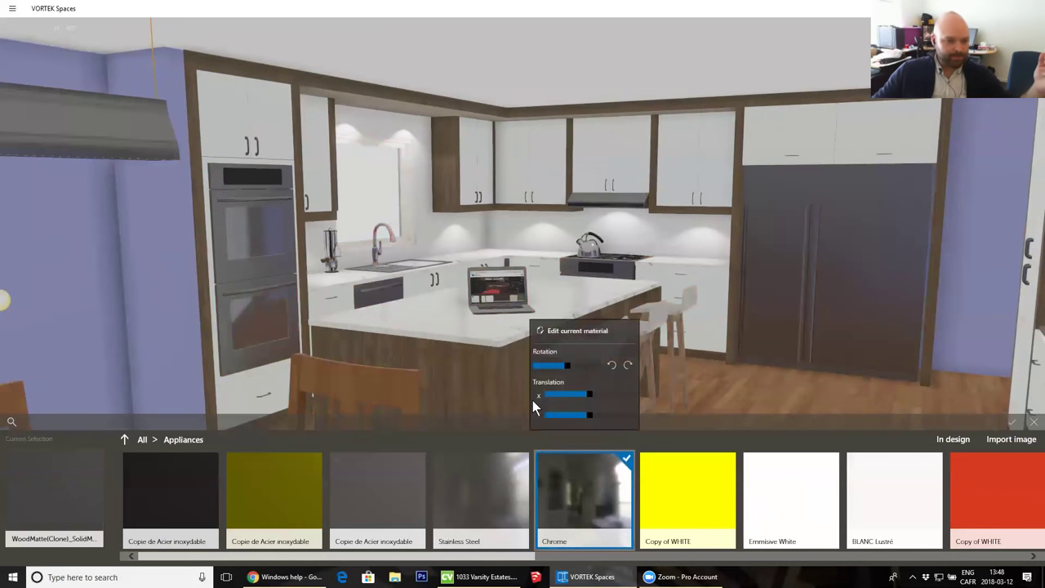
pyautogui.click(478, 327)
# - Apply BLANC Lustré to the bar stool seats and the black Copie de Acier inoxydable to their legs
pyautogui.click(532, 361)
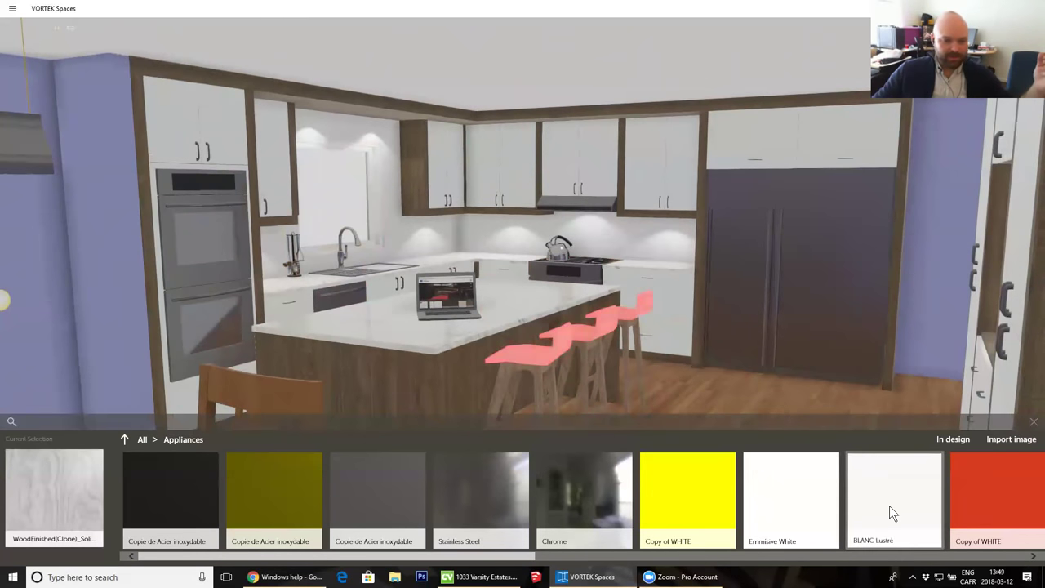
pyautogui.click(889, 506)
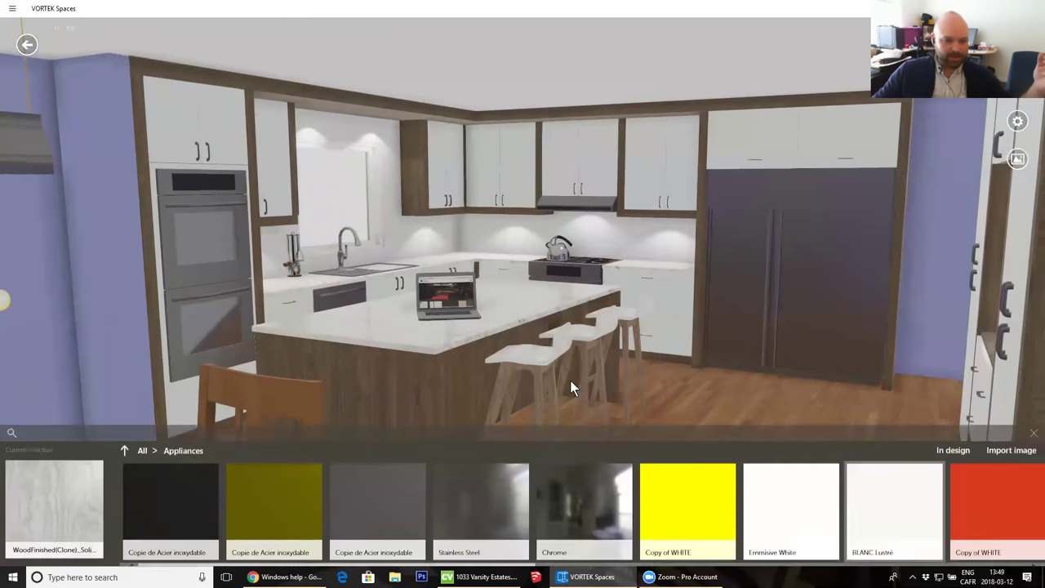
pyautogui.click(541, 382)
pyautogui.click(540, 382)
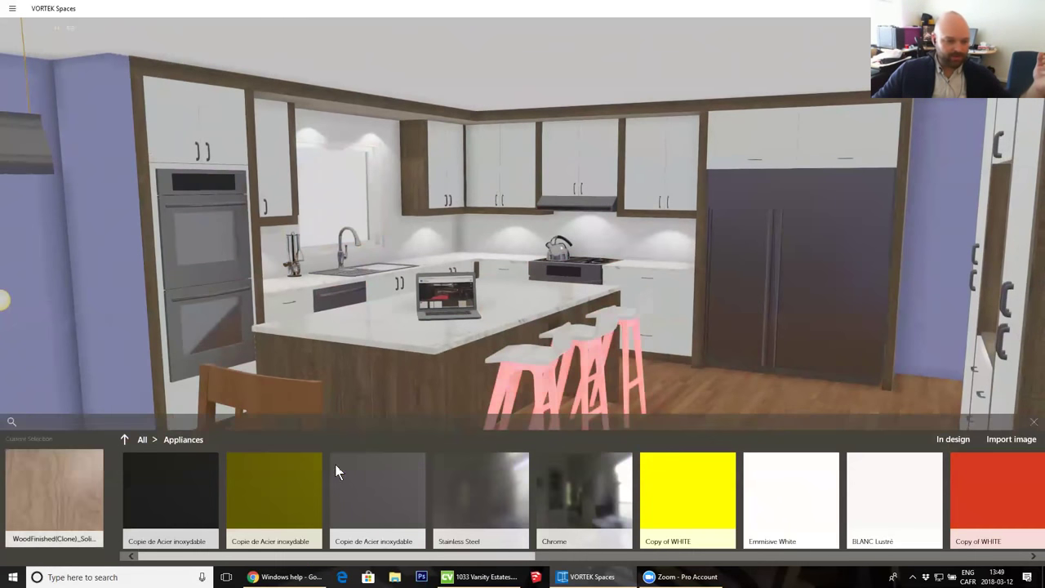
pyautogui.click(174, 506)
pyautogui.click(174, 505)
# - Change the wooden patio door frames to a white material
pyautogui.moveTo(376, 291); pyautogui.dragTo(571, 290)
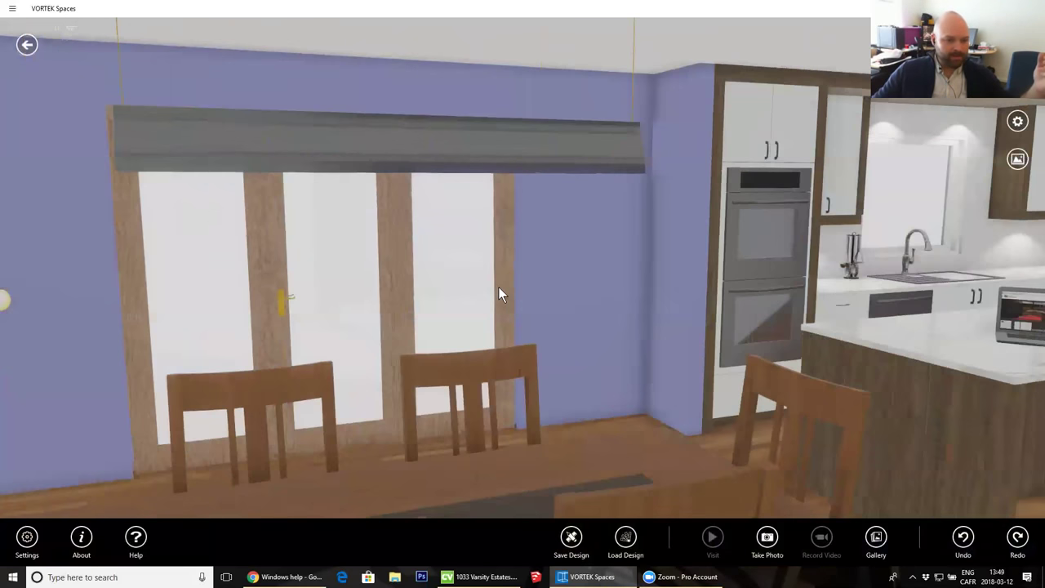
pyautogui.click(498, 287)
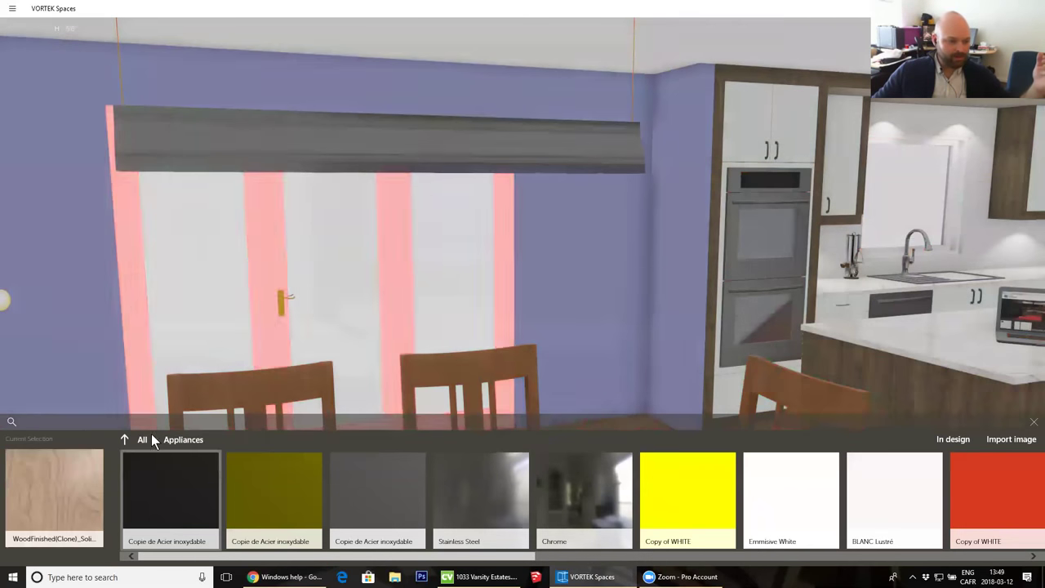
pyautogui.click(699, 357)
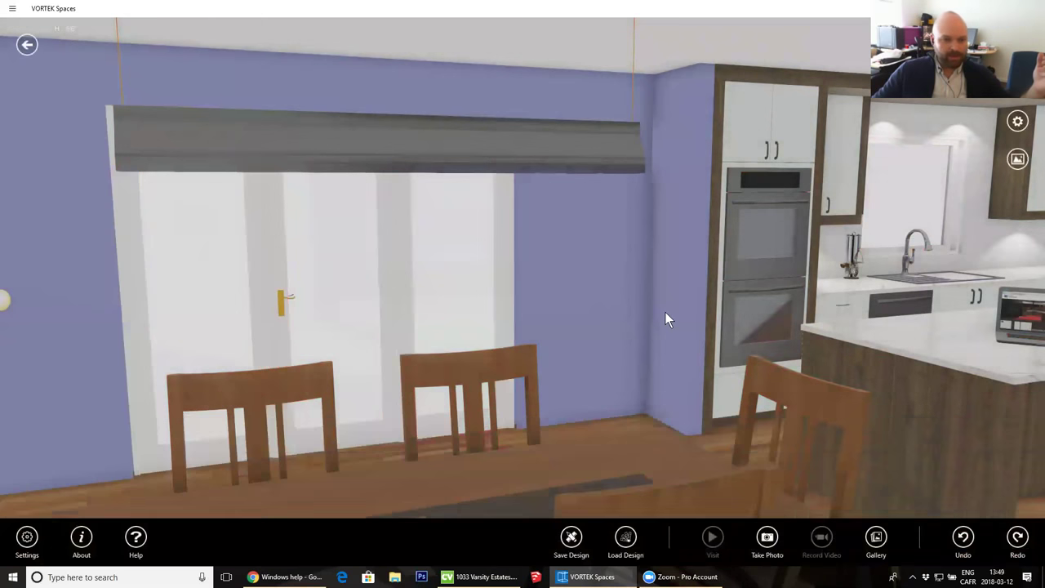
# - Repaint the purple walls with a white paint from the Benjamin Moore collection
pyautogui.click(665, 313)
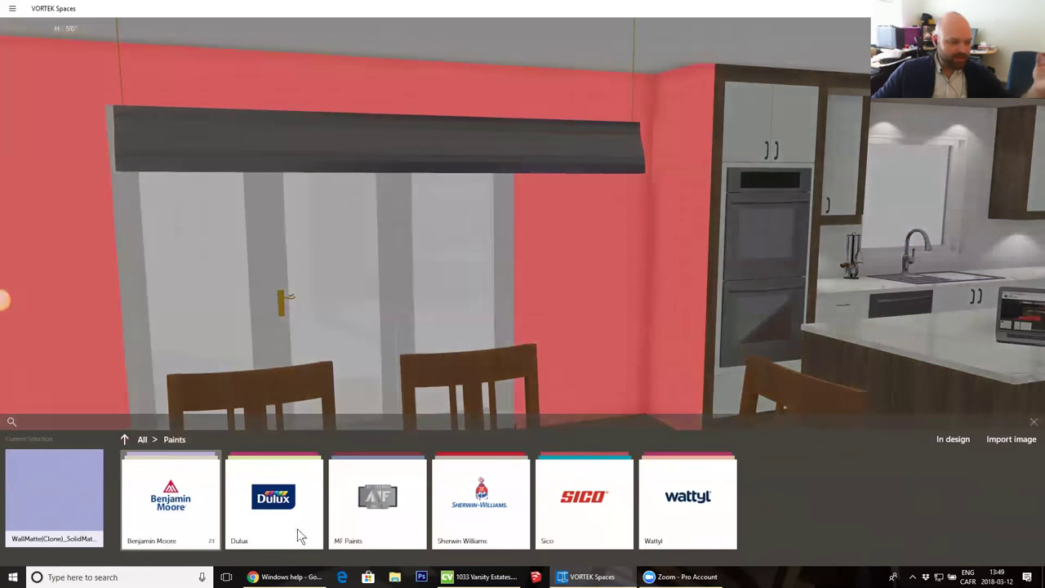
pyautogui.click(180, 501)
pyautogui.click(181, 502)
pyautogui.click(721, 240)
pyautogui.moveTo(721, 240)
pyautogui.mouseDown()
pyautogui.moveTo(446, 231)
pyautogui.moveTo(560, 247)
pyautogui.mouseUp()
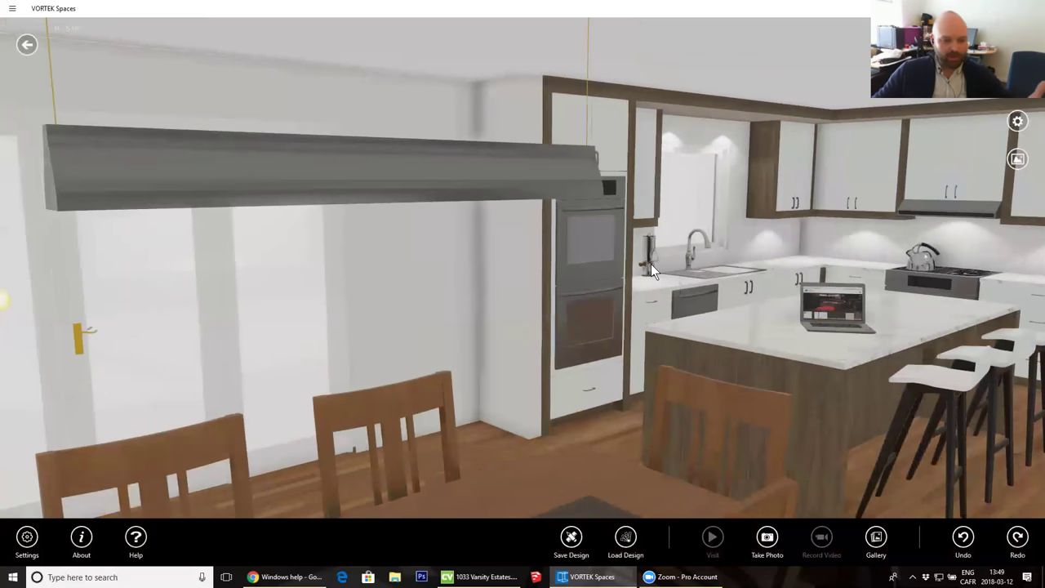
pyautogui.moveTo(702, 286); pyautogui.dragTo(655, 285, button='right')
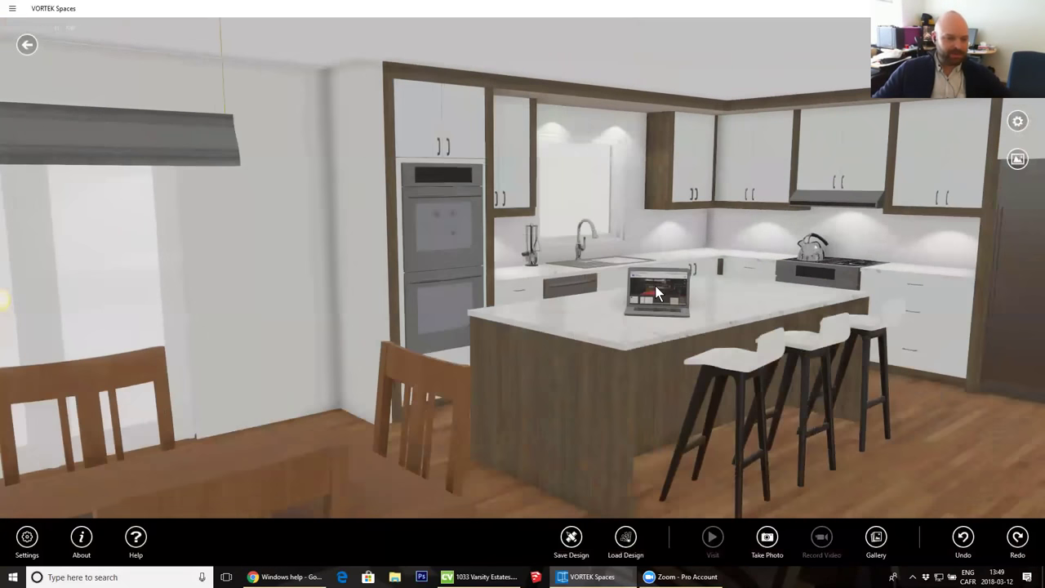
# - Select the yellow underside of the pendant lamp above the dining table and apply Emissive White to it
pyautogui.moveTo(346, 291); pyautogui.dragTo(163, 234)
pyautogui.moveTo(343, 227); pyautogui.dragTo(671, 168, button='right')
pyautogui.moveTo(671, 168); pyautogui.dragTo(596, 386)
pyautogui.click(653, 168)
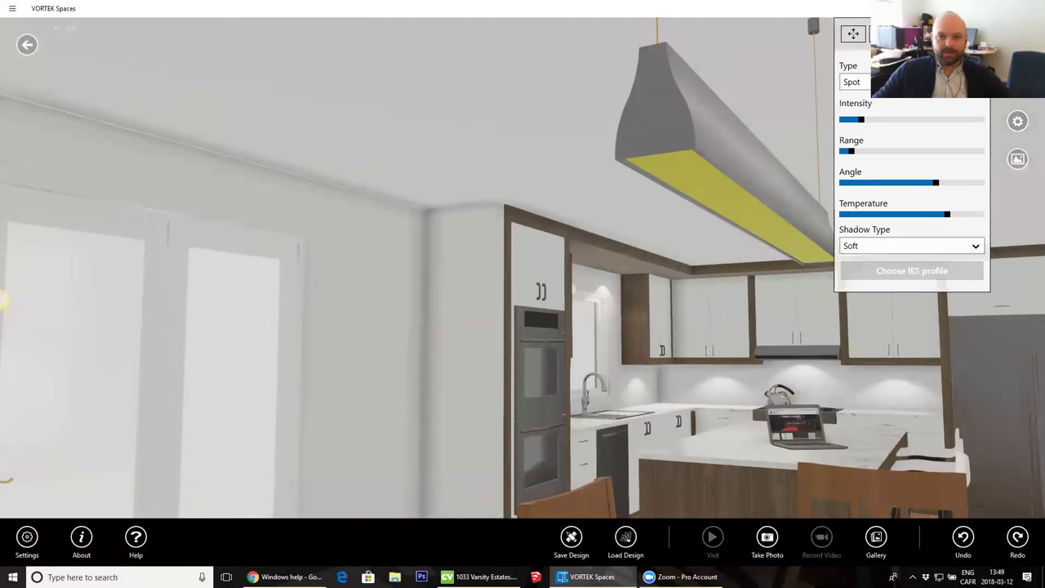
pyautogui.press('Escape')
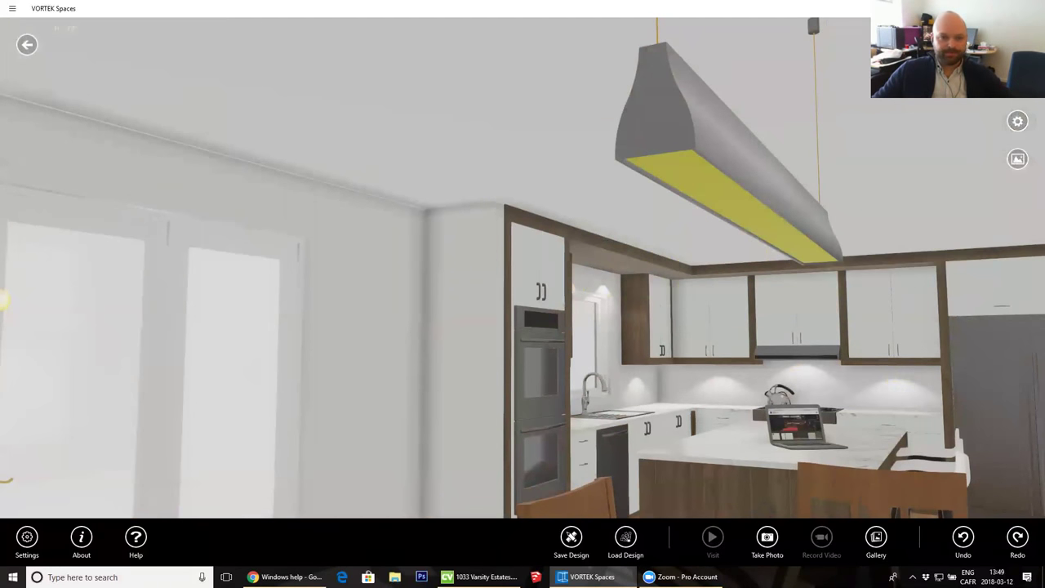
pyautogui.click(647, 159)
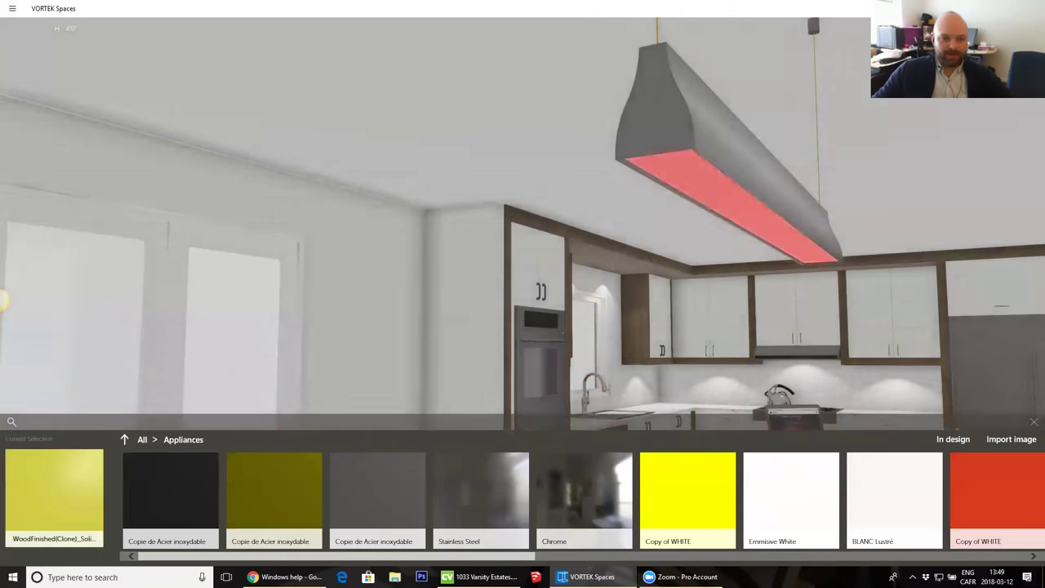
pyautogui.moveTo(646, 159); pyautogui.dragTo(536, 141)
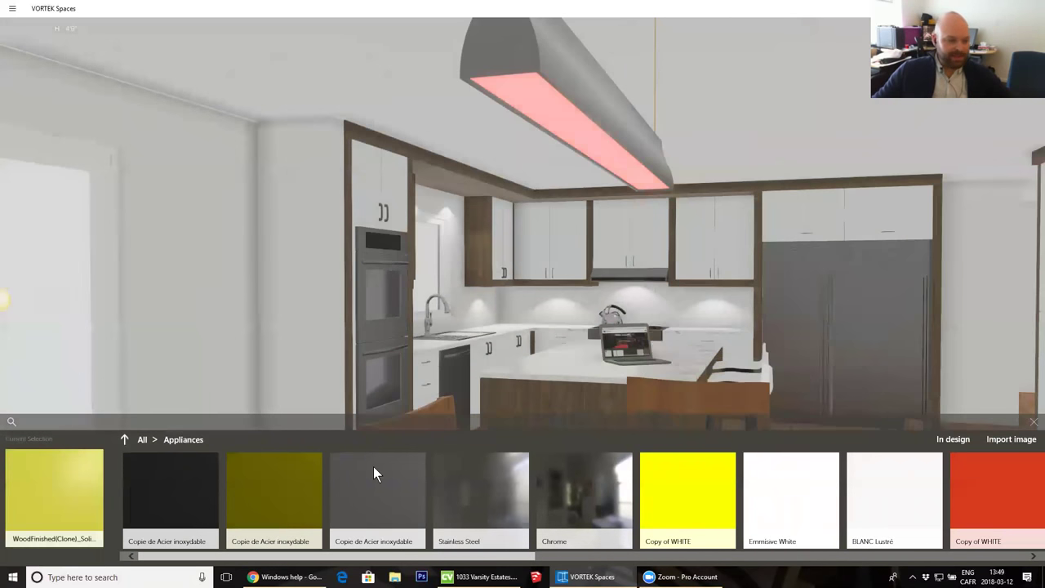
pyautogui.click(791, 499)
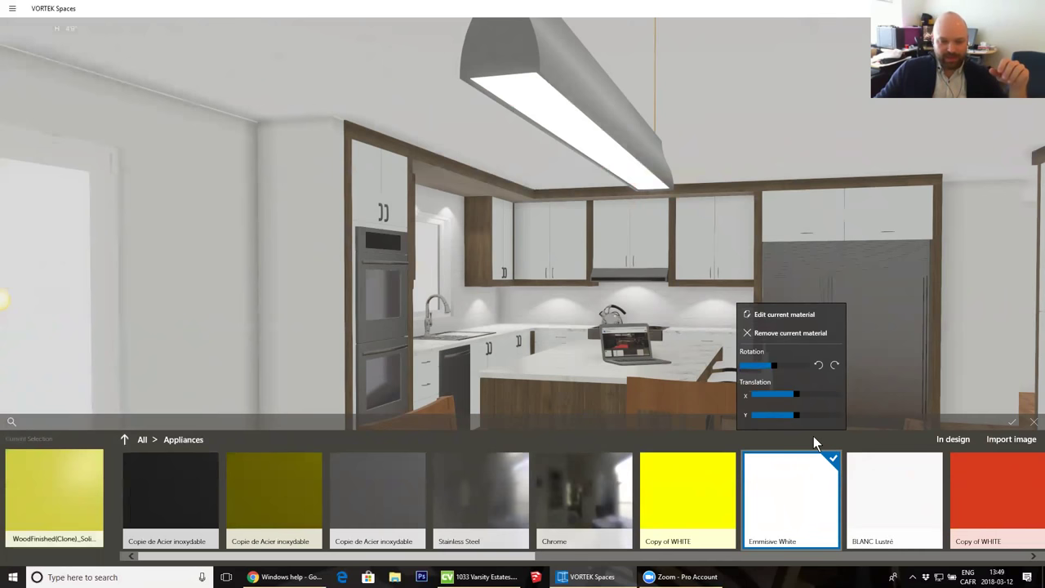
# - Edit the Emissive White material by lowering its emissive level to the minimum and raising it back to the maximum
pyautogui.click(794, 314)
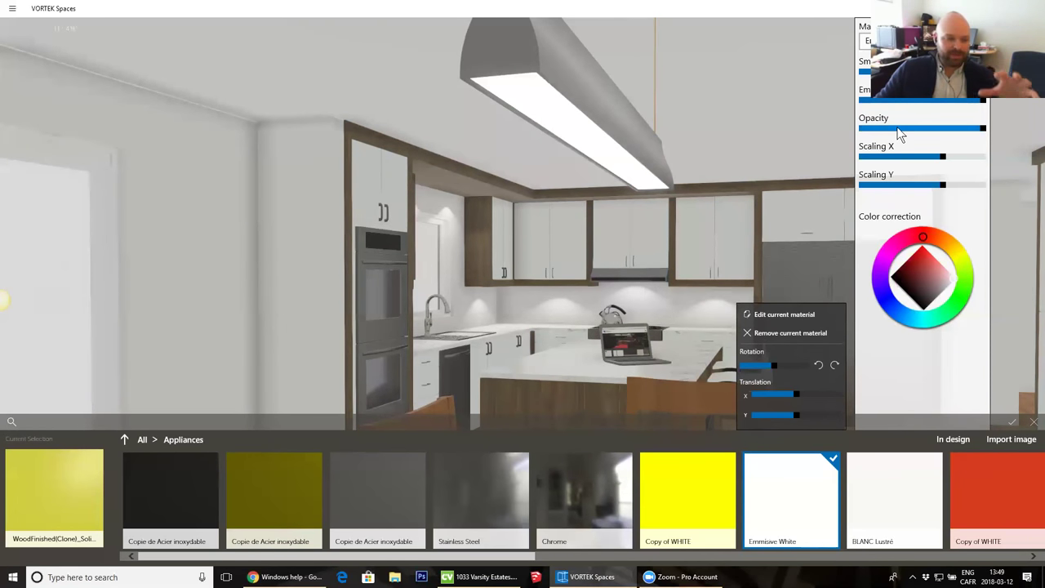
pyautogui.moveTo(985, 105); pyautogui.dragTo(862, 100)
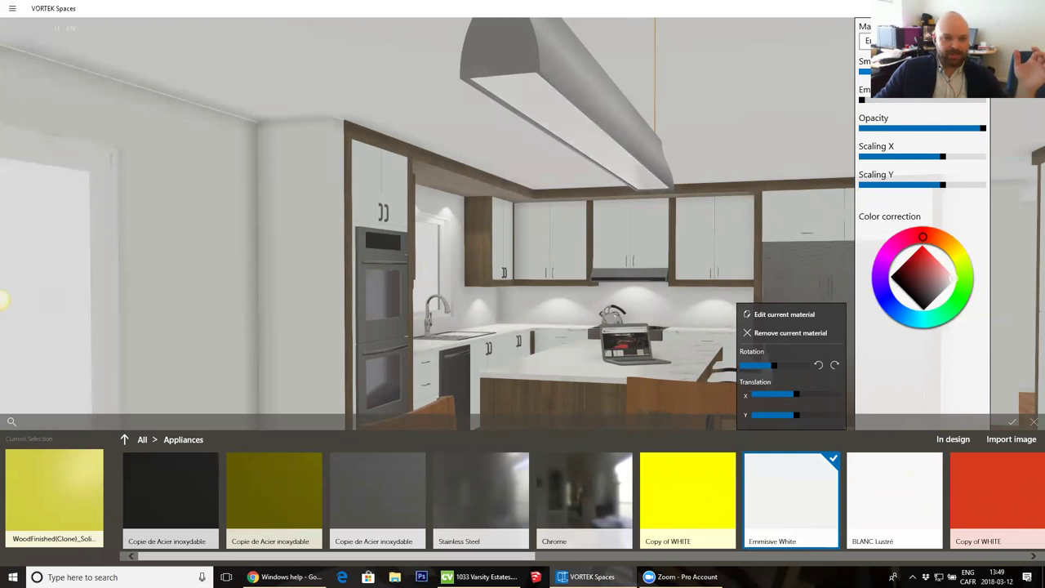
pyautogui.moveTo(650, 175); pyautogui.dragTo(686, 170)
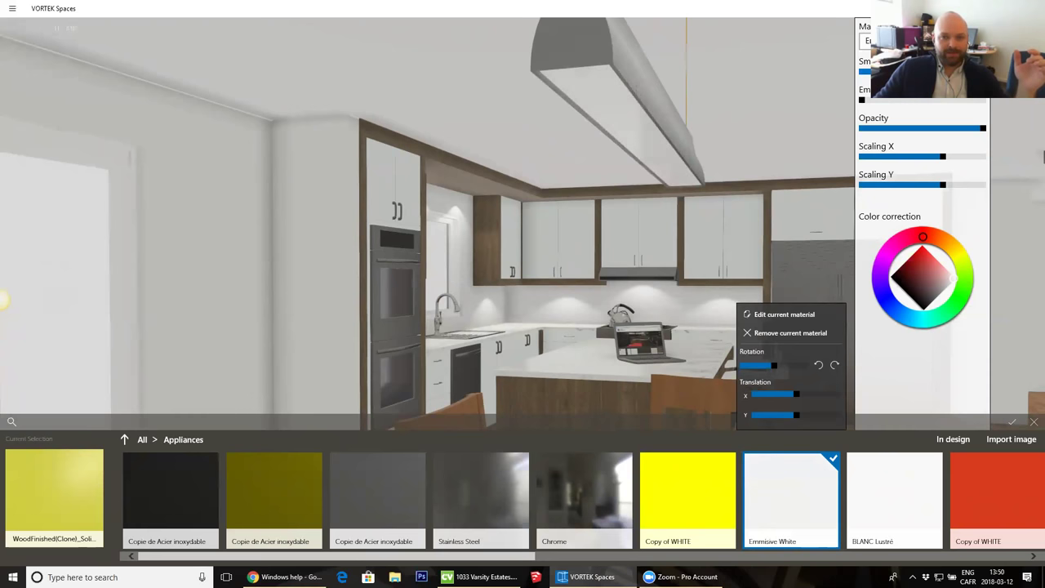
pyautogui.moveTo(982, 128)
pyautogui.mouseDown()
pyautogui.moveTo(874, 129)
pyautogui.moveTo(984, 128)
pyautogui.mouseUp()
pyautogui.moveTo(872, 100); pyautogui.dragTo(1016, 104)
pyautogui.moveTo(923, 104); pyautogui.dragTo(999, 106)
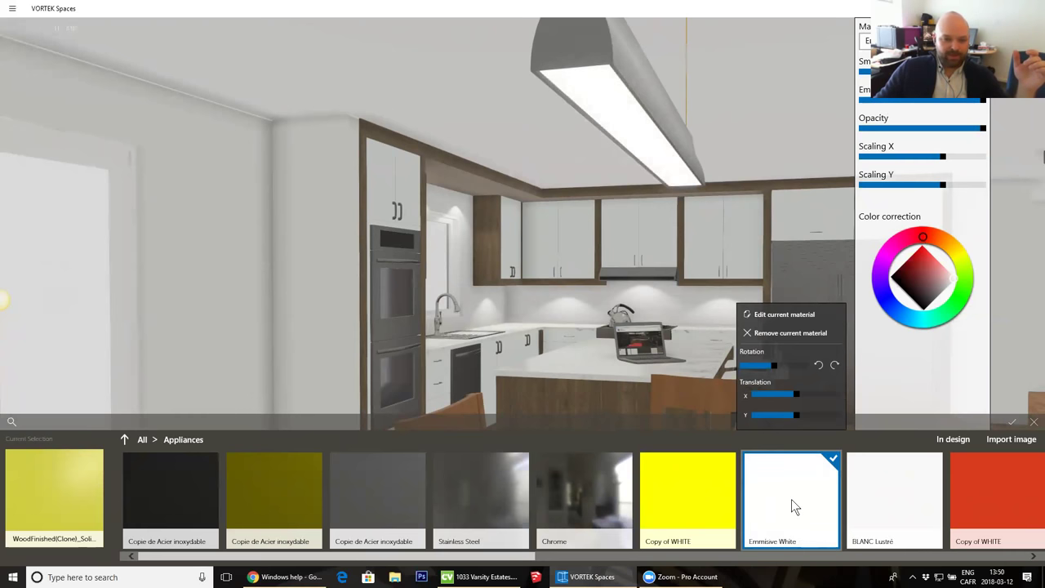
# - Confirm Emissive White on the pendant lamp and look over the dining area and kitchen
pyautogui.click(792, 499)
pyautogui.press('d')
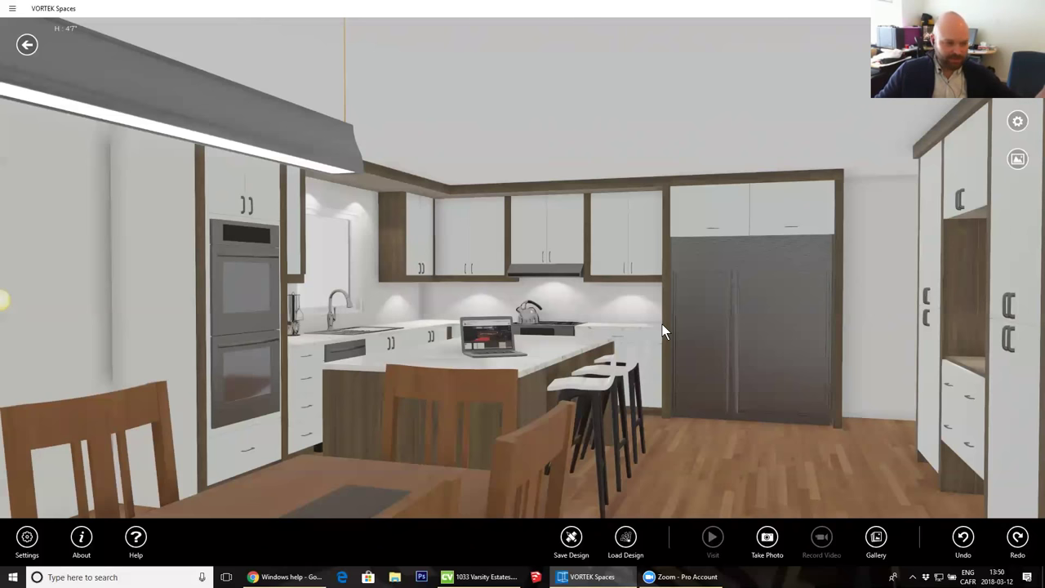
pyautogui.moveTo(438, 245); pyautogui.dragTo(629, 248)
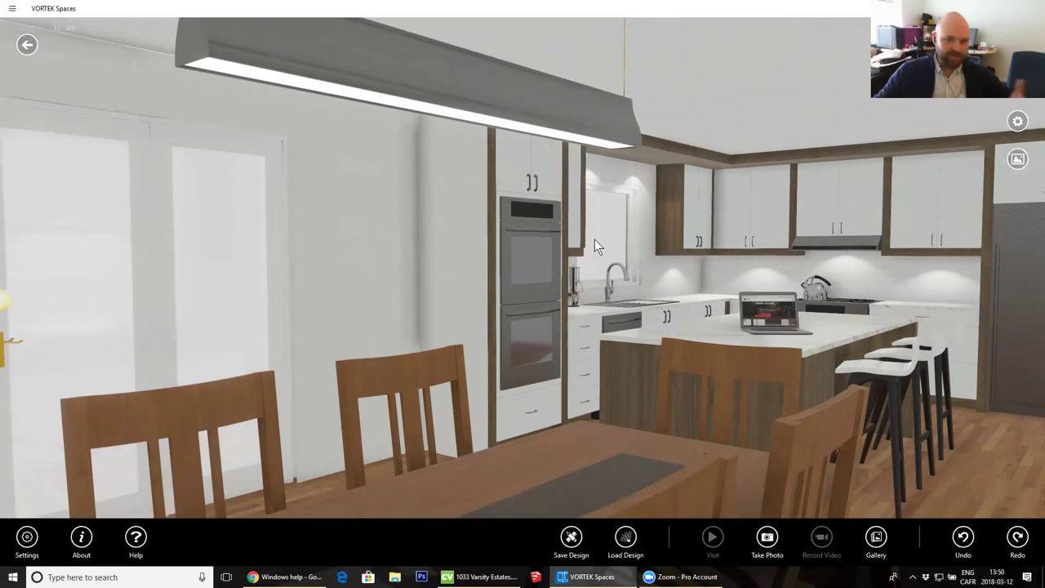
# - Show the light sources in the kitchen and select the under-cabinet lights, keeping their type as Spot
pyautogui.moveTo(575, 315); pyautogui.dragTo(562, 279)
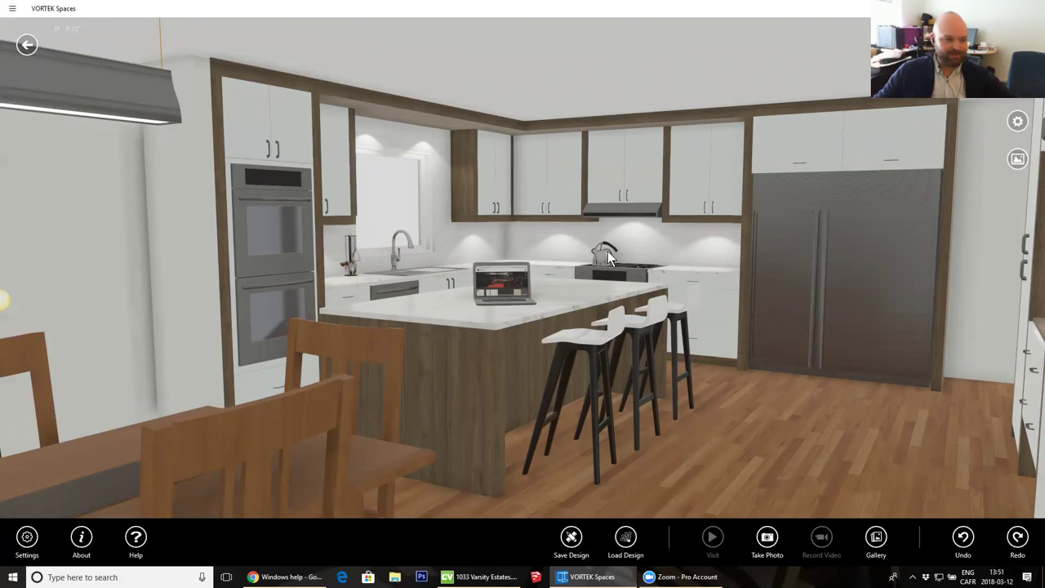
pyautogui.scroll(-3, 608, 251)
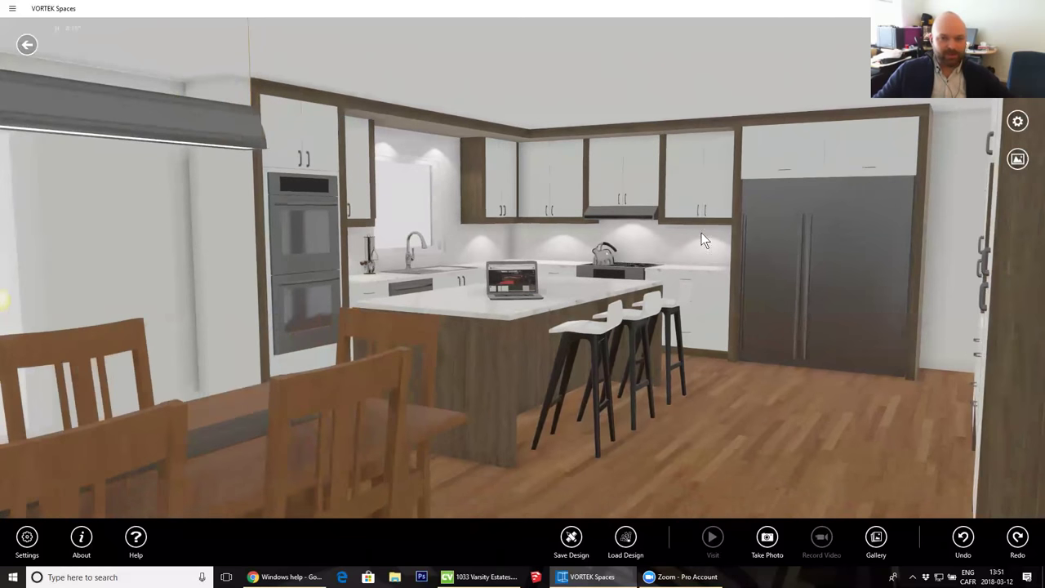
pyautogui.moveTo(669, 240); pyautogui.dragTo(679, 244, button='middle')
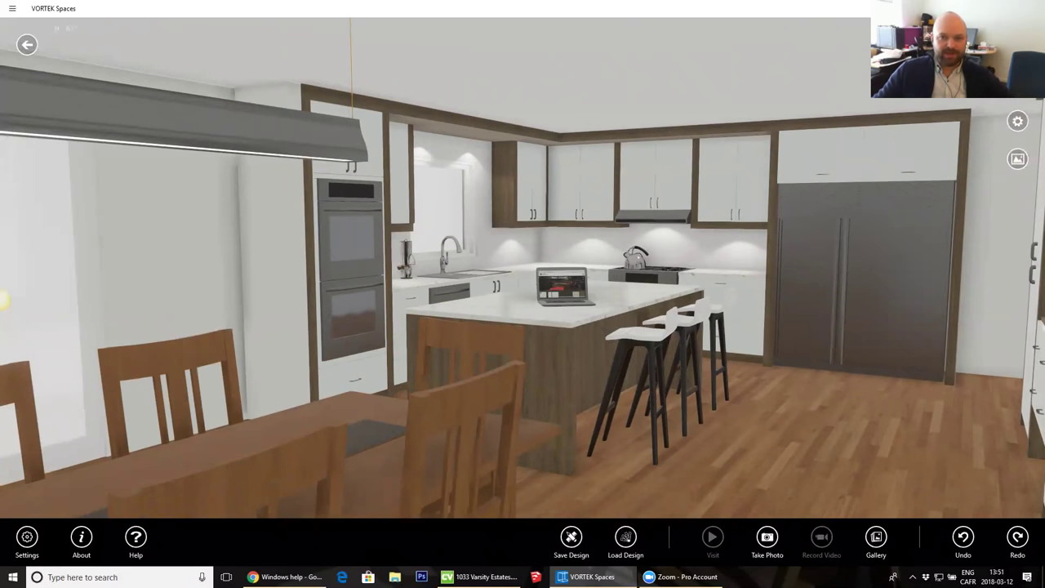
pyautogui.press('l')
pyautogui.moveTo(441, 277); pyautogui.dragTo(353, 257)
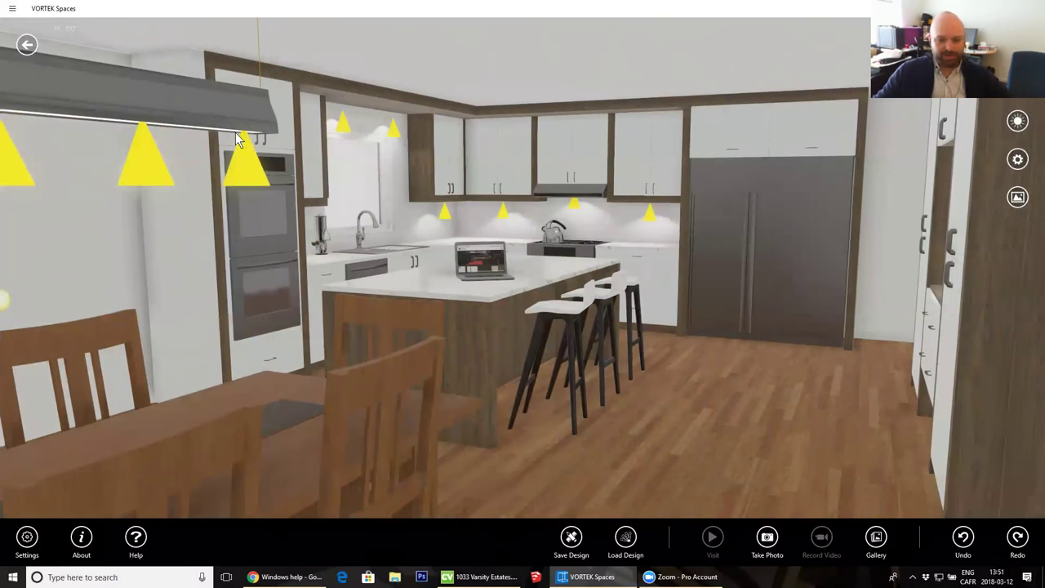
pyautogui.click(442, 218)
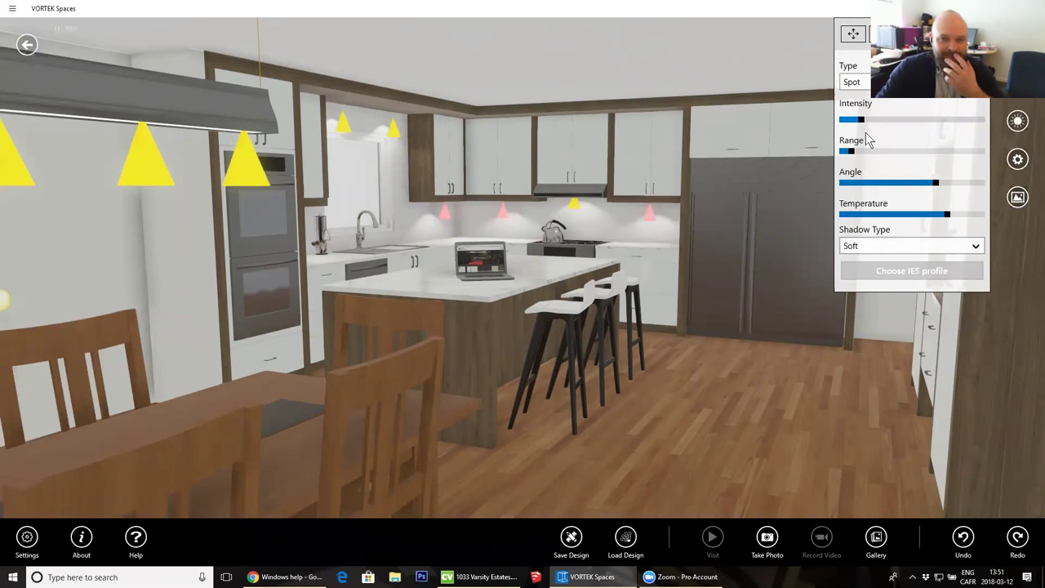
pyautogui.click(911, 82)
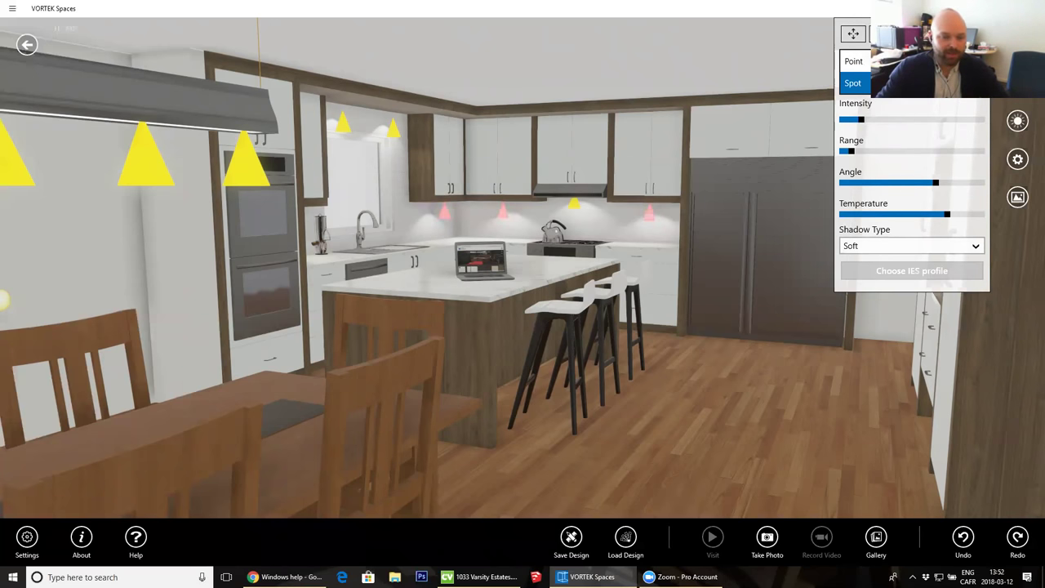
pyautogui.click(912, 82)
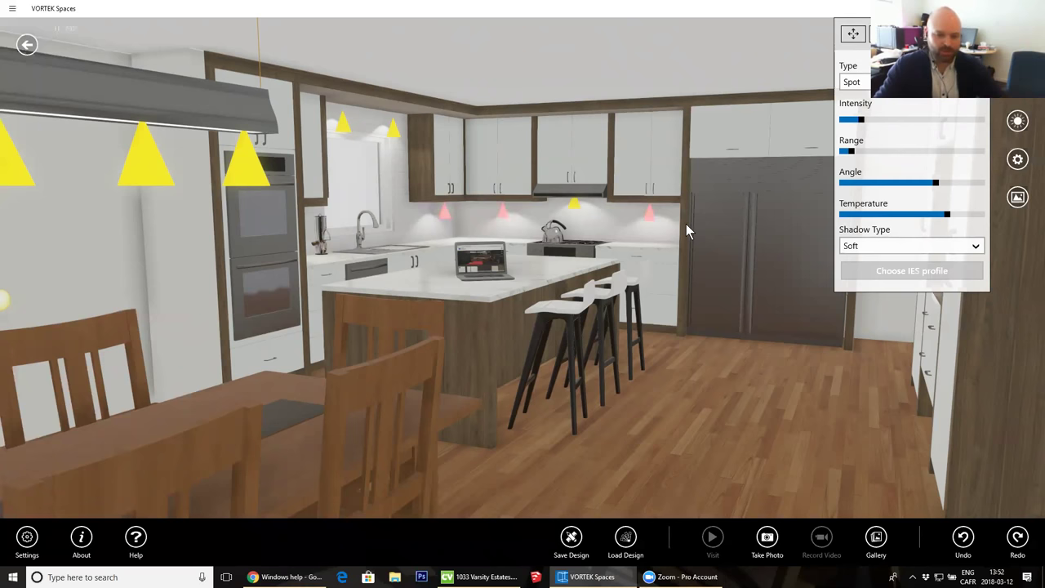
# - Raise the under-cabinet spotlights' intensity and try a much longer range before shortening it to just above its original setting
pyautogui.moveTo(864, 121); pyautogui.dragTo(897, 119)
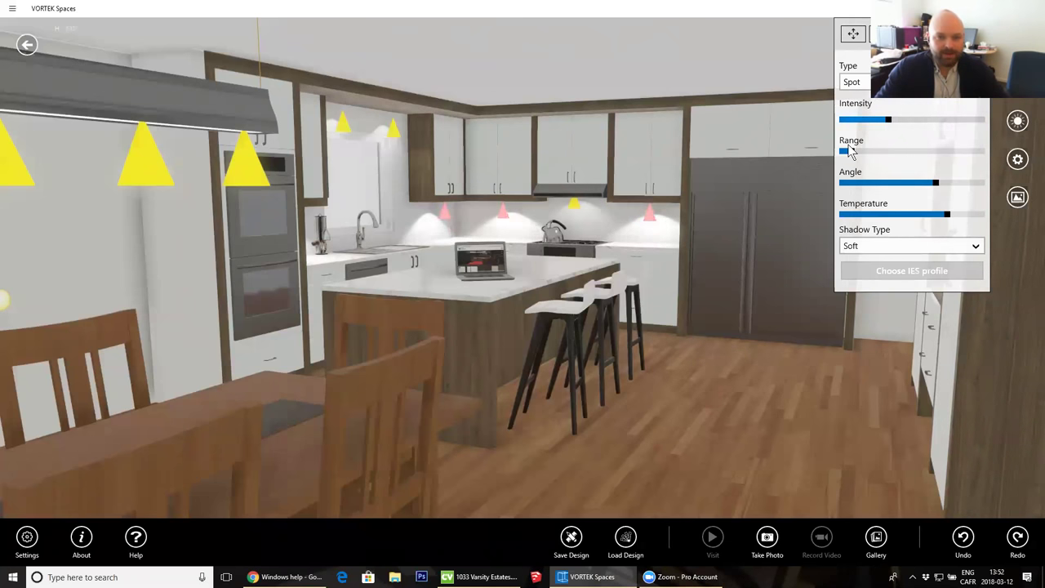
pyautogui.moveTo(853, 152); pyautogui.dragTo(888, 151)
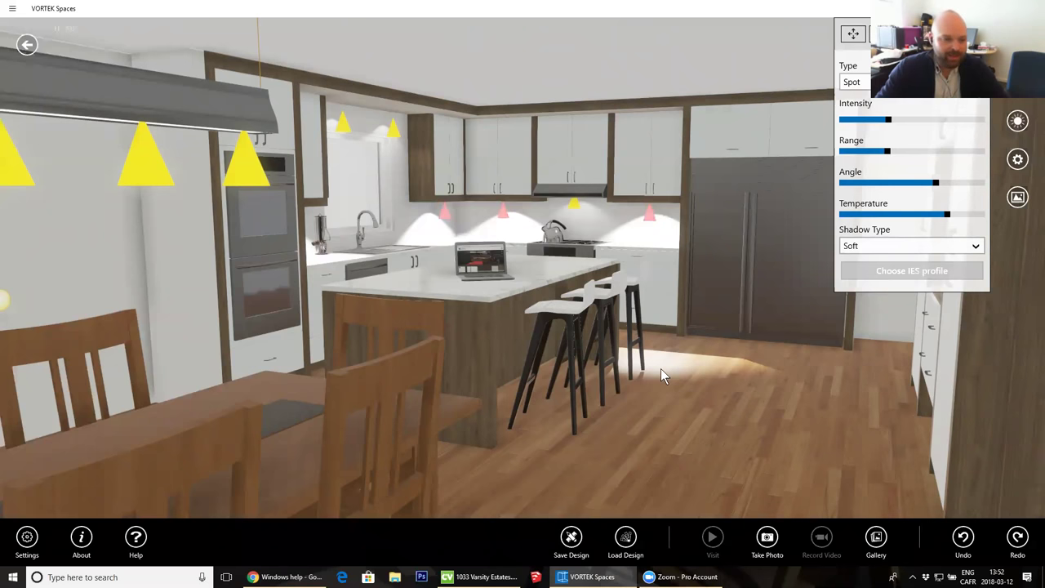
pyautogui.moveTo(695, 357); pyautogui.dragTo(629, 457, button='middle')
pyautogui.moveTo(887, 152); pyautogui.dragTo(857, 156)
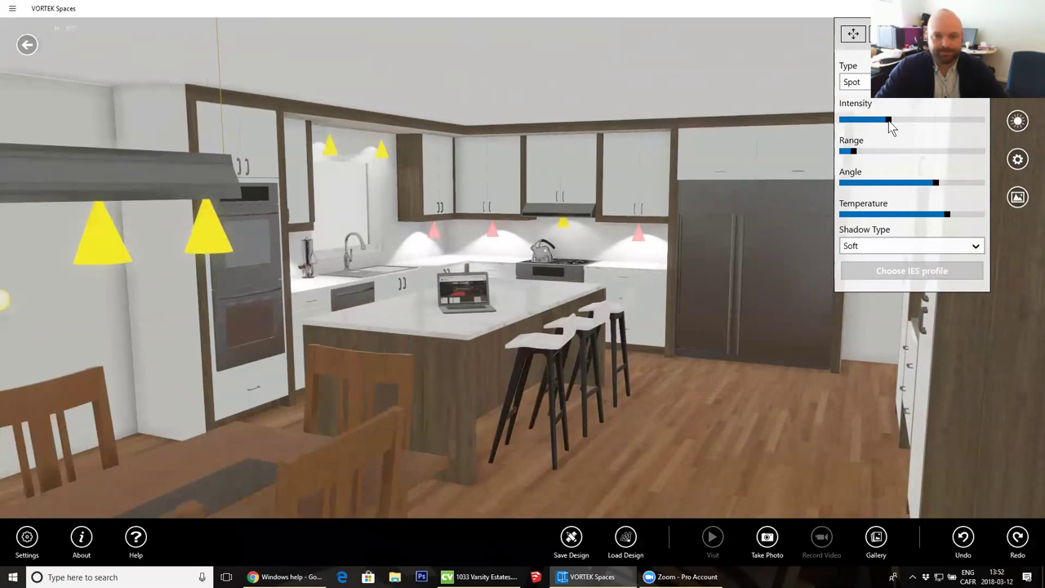
# - Narrow the under-cabinet lights' beam angle slightly and raise their colour temperature to just below the maximum
pyautogui.moveTo(936, 183); pyautogui.dragTo(837, 221)
pyautogui.moveTo(914, 216); pyautogui.dragTo(990, 222)
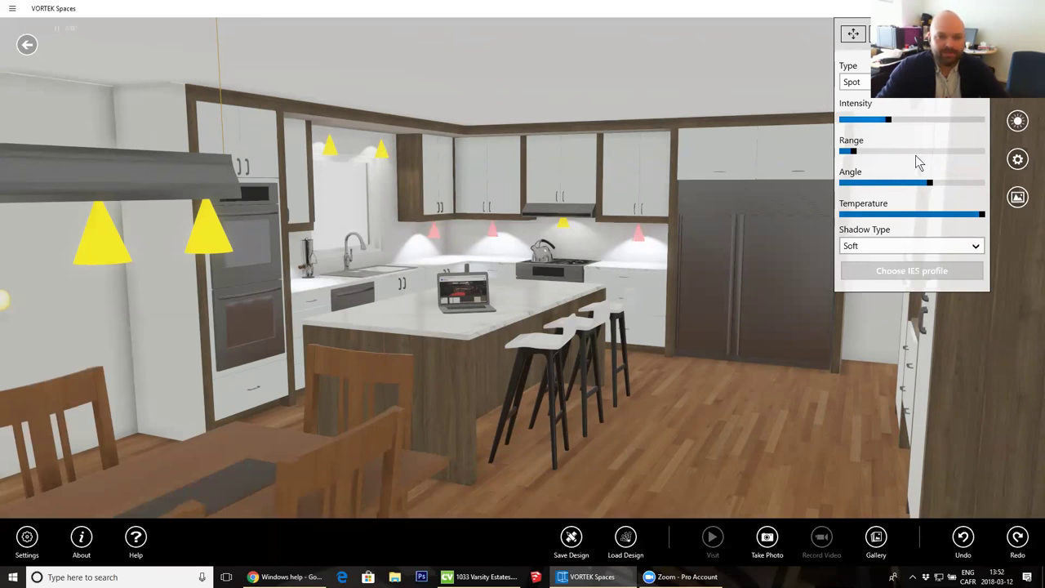
pyautogui.moveTo(983, 215)
pyautogui.mouseDown()
pyautogui.moveTo(973, 215)
pyautogui.moveTo(984, 216)
pyautogui.mouseUp()
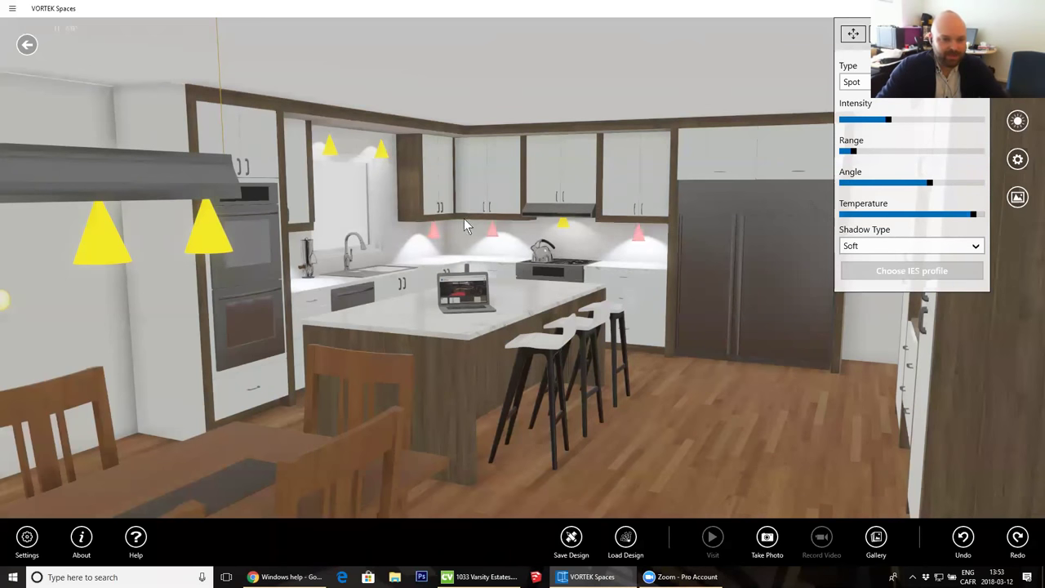
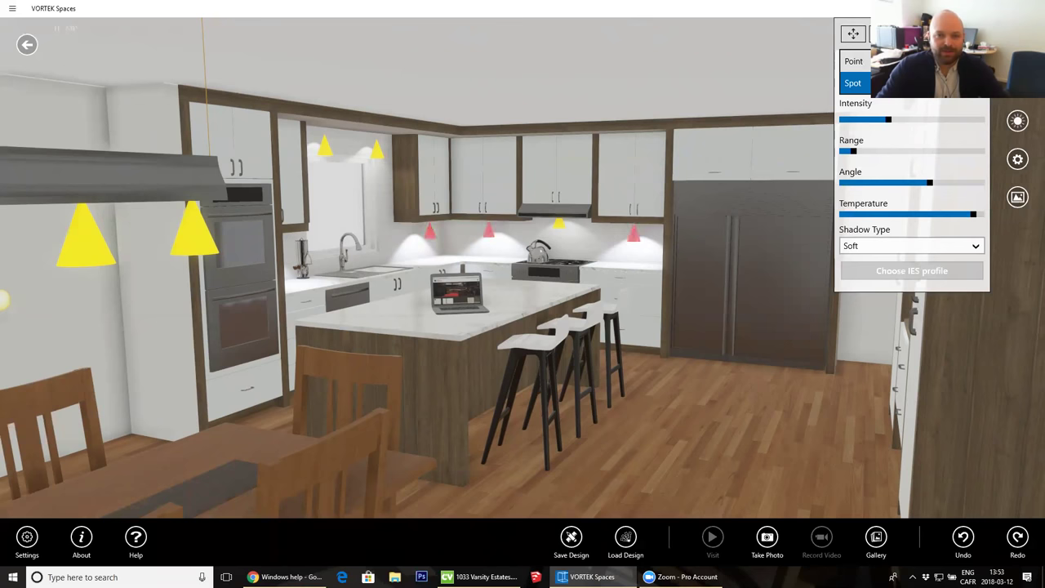
# - Change the under-cabinet lights to Point type, lower their intensity a little and set their range to 1.37
pyautogui.click(864, 62)
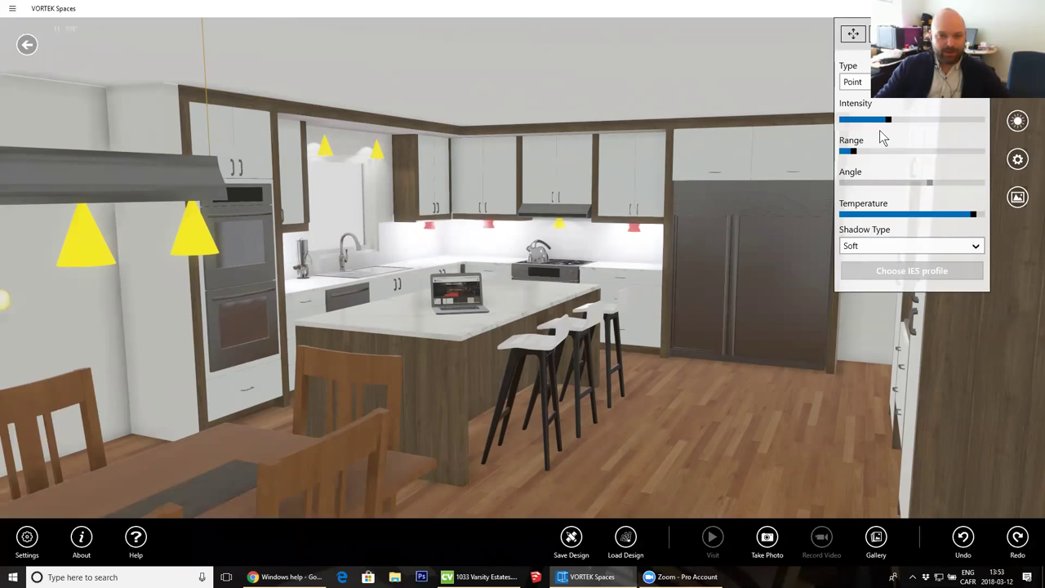
pyautogui.moveTo(876, 125); pyautogui.dragTo(874, 125)
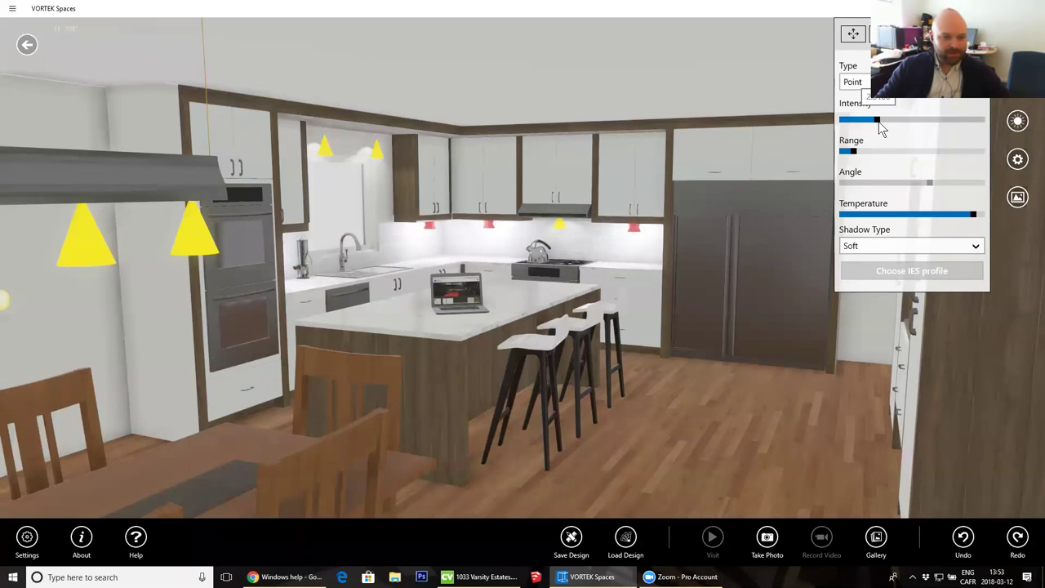
pyautogui.moveTo(852, 158); pyautogui.dragTo(854, 159)
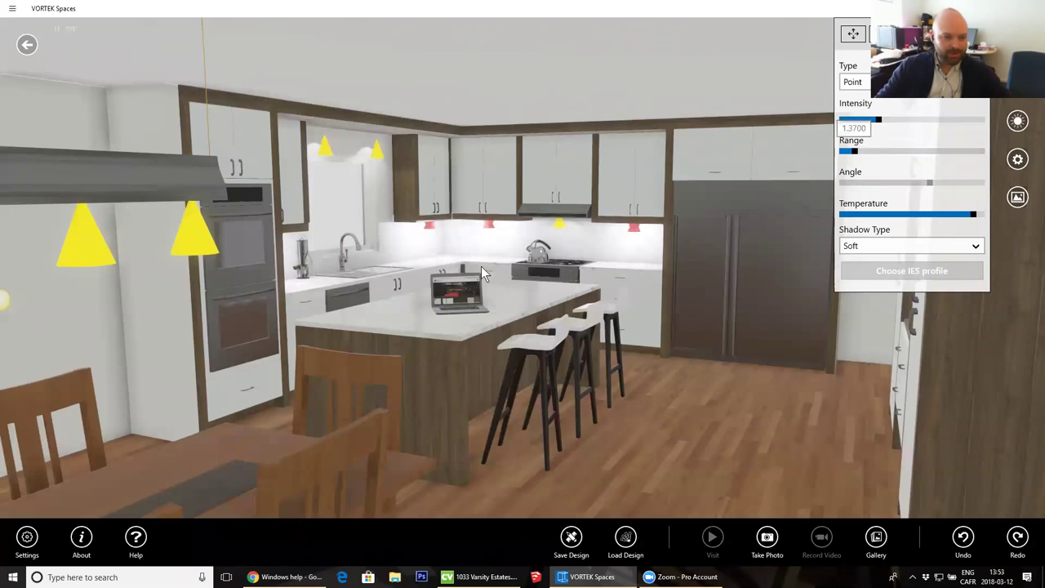
pyautogui.moveTo(527, 274); pyautogui.dragTo(648, 188)
pyautogui.moveTo(573, 411); pyautogui.dragTo(555, 222)
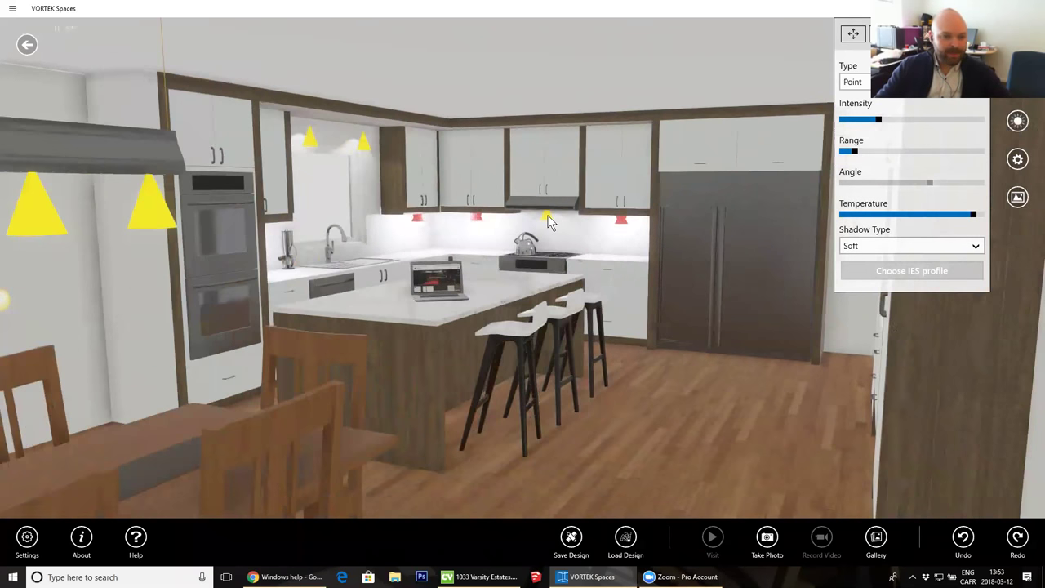
# - Select the range hood light and the two lights above the sink window and apply the BEGA 8701 IES profile
pyautogui.click(547, 215)
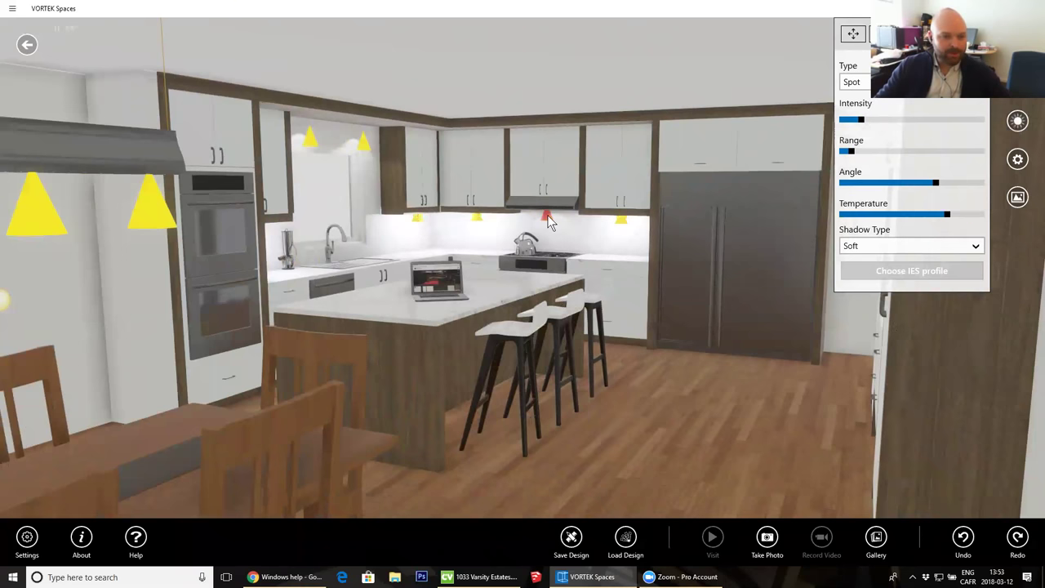
pyautogui.click(361, 146)
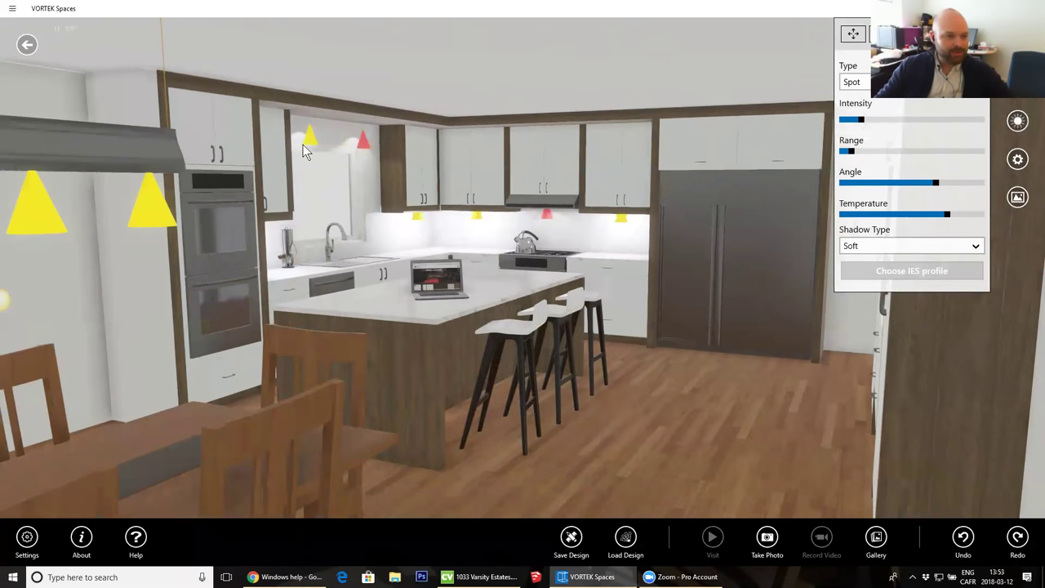
pyautogui.click(311, 138)
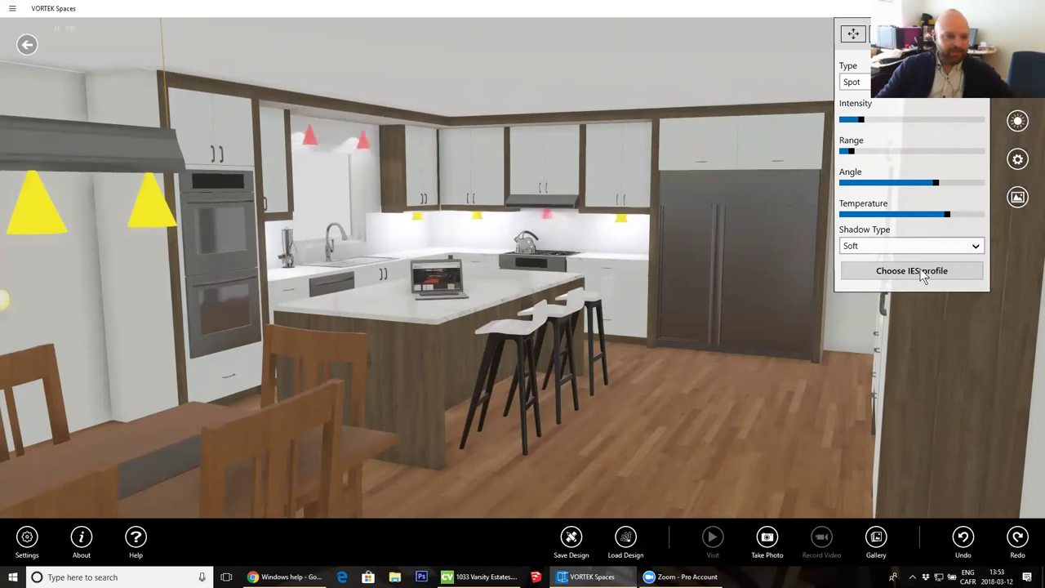
pyautogui.click(918, 272)
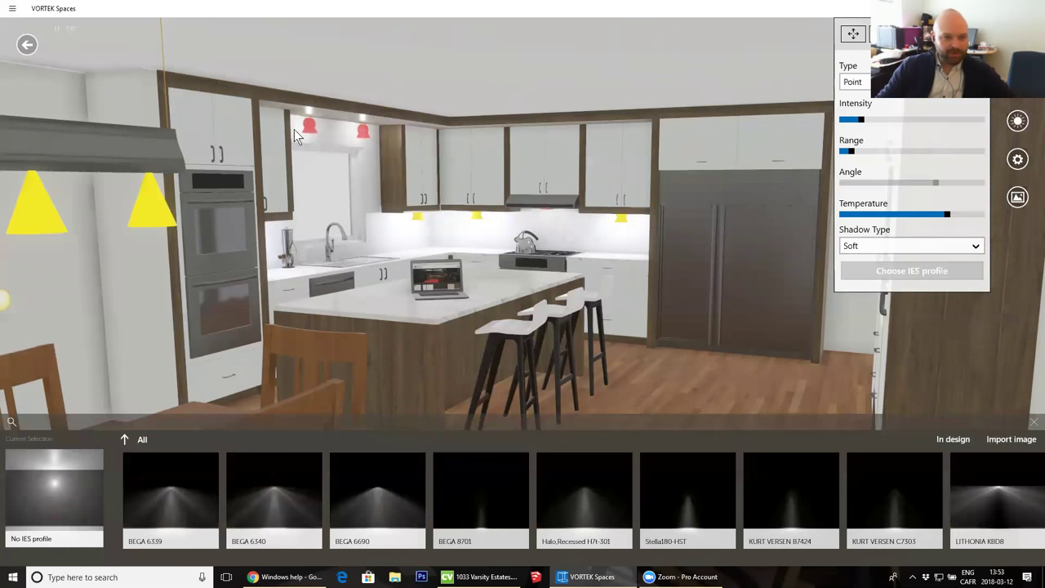
pyautogui.moveTo(202, 555)
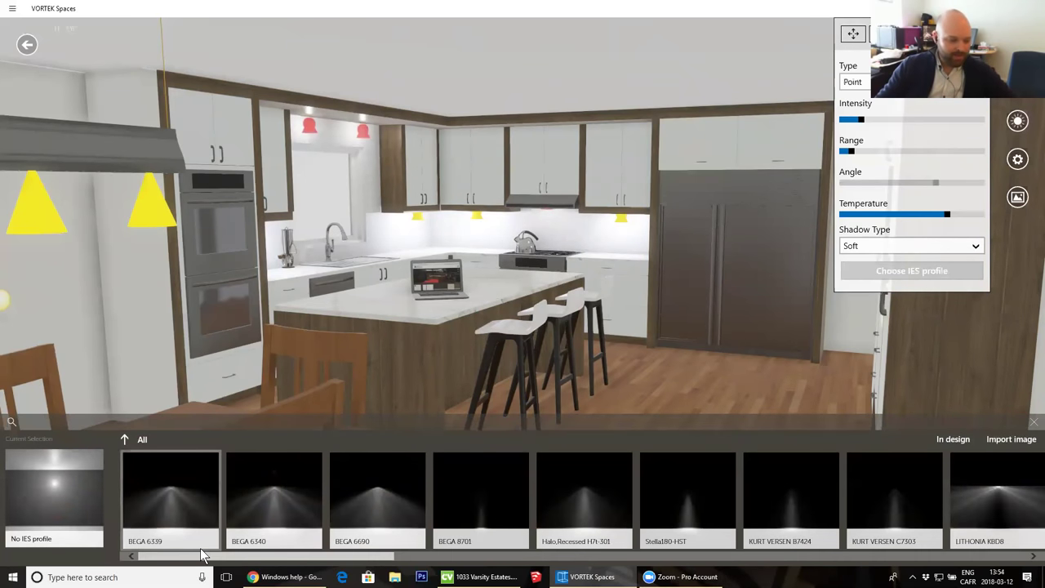
pyautogui.moveTo(211, 558); pyautogui.dragTo(279, 525)
pyautogui.click(320, 490)
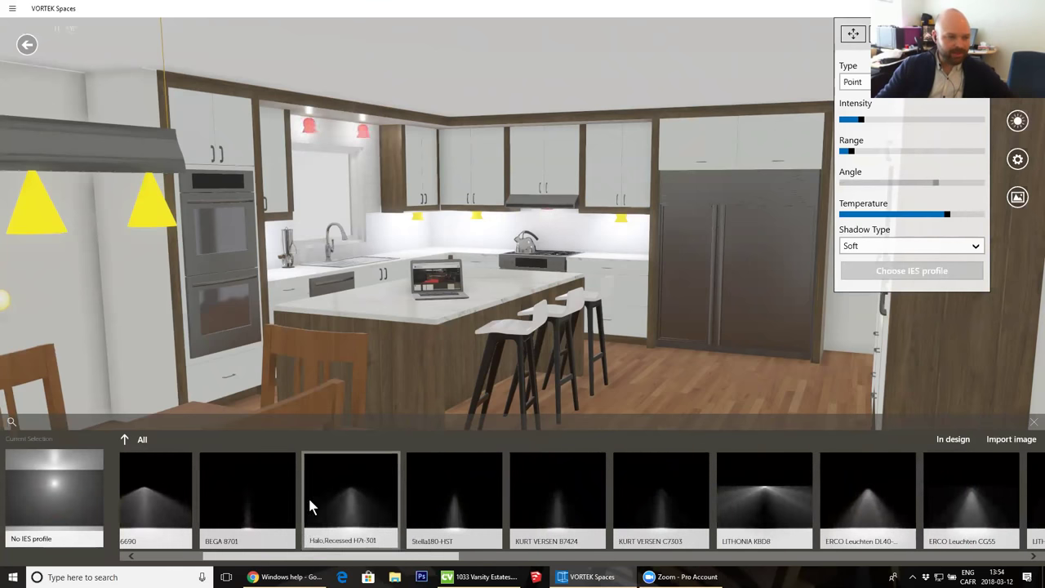
pyautogui.click(242, 494)
# - Increase the intensity and range of the selected hood and sink window lights
pyautogui.click(882, 119)
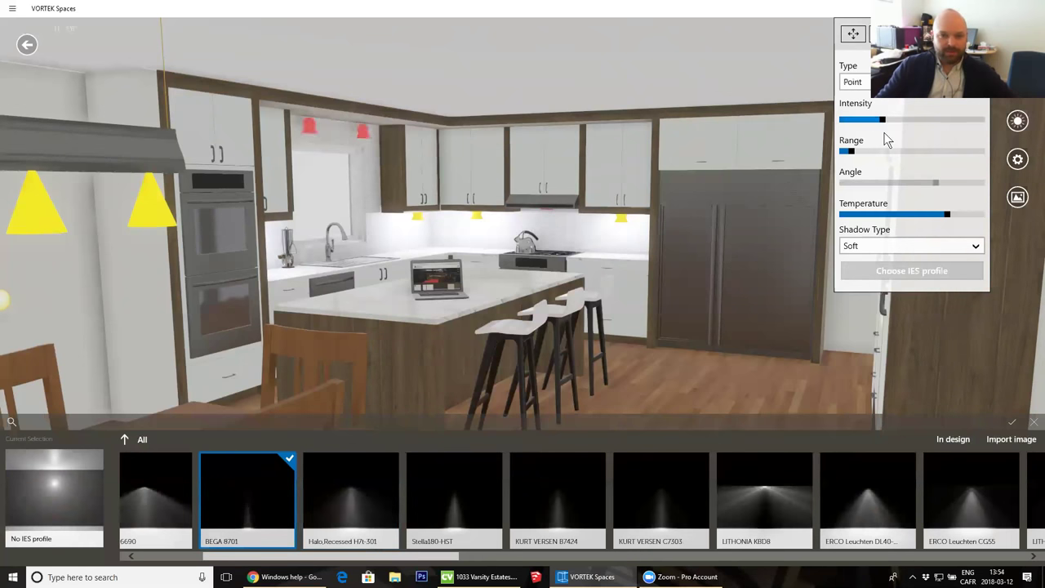
pyautogui.click(869, 151)
pyautogui.moveTo(872, 157); pyautogui.dragTo(887, 155)
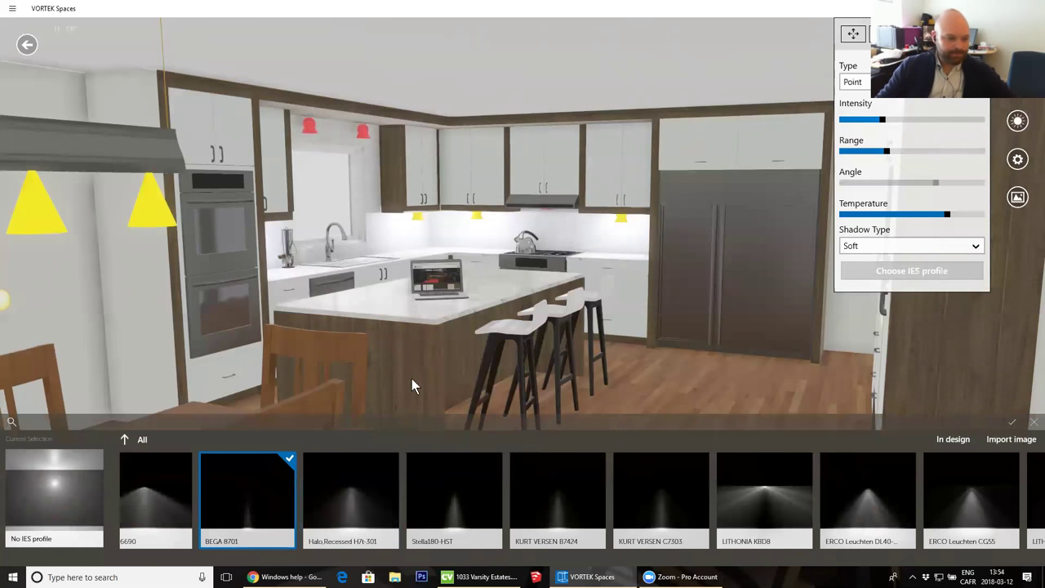
# - Try the BEGA 6690 and Halo Recessed H7t-301 IES profiles on the selected lights and assign BEGA 6340
pyautogui.click(149, 501)
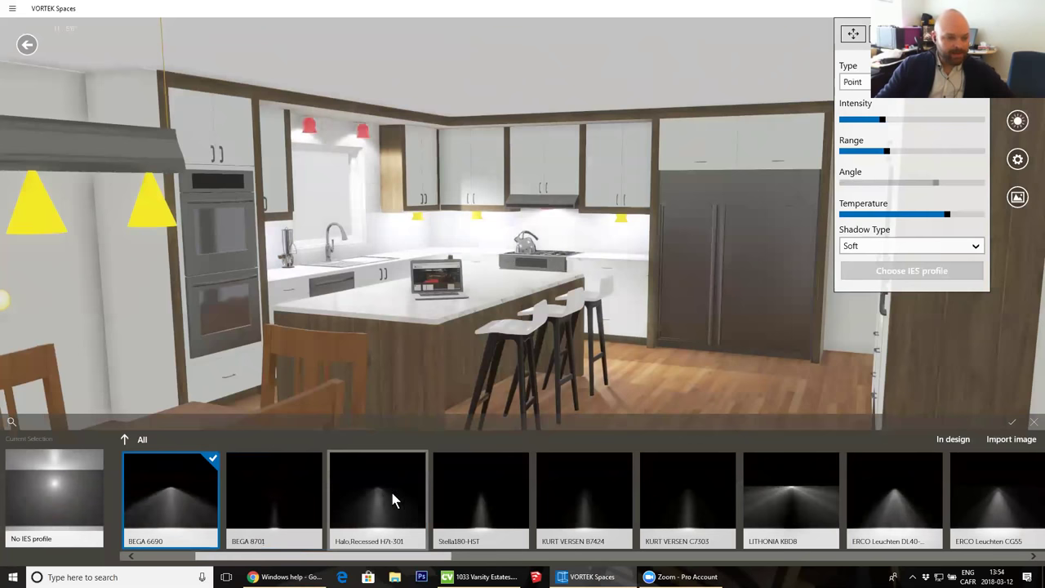
pyautogui.click(475, 495)
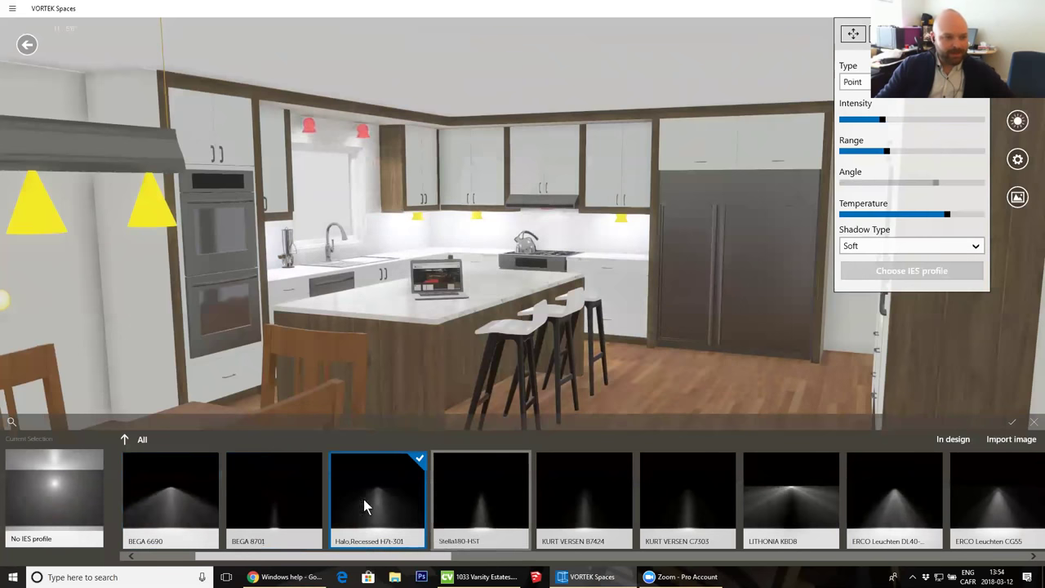
pyautogui.click(189, 507)
pyautogui.click(136, 557)
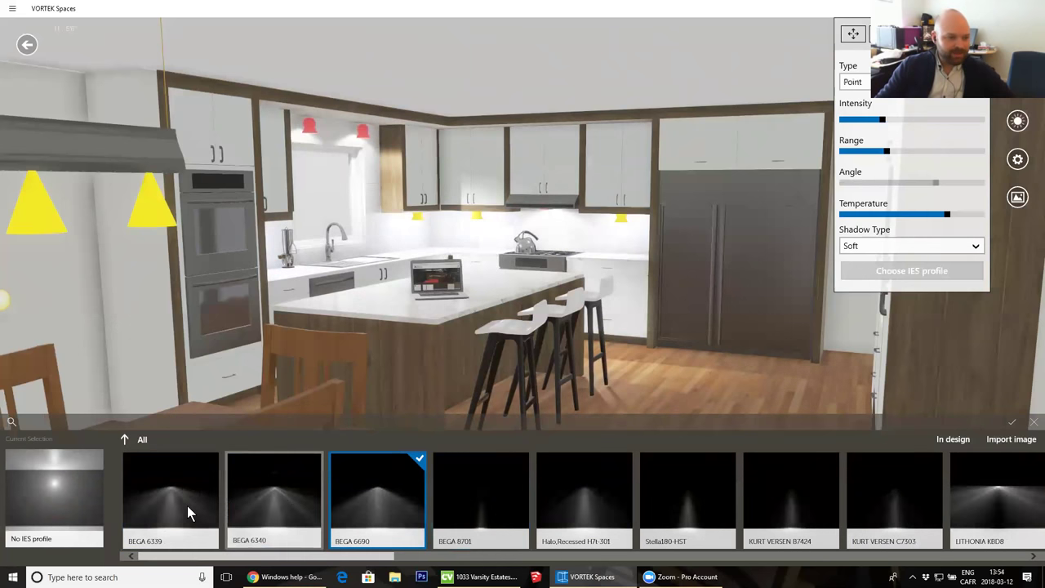
pyautogui.click(228, 503)
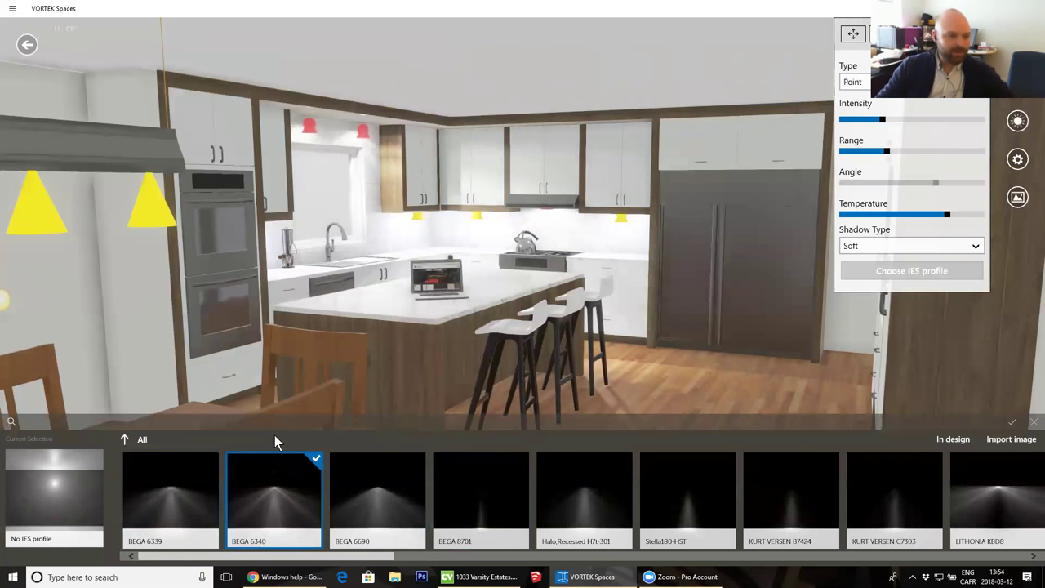
pyautogui.click(315, 459)
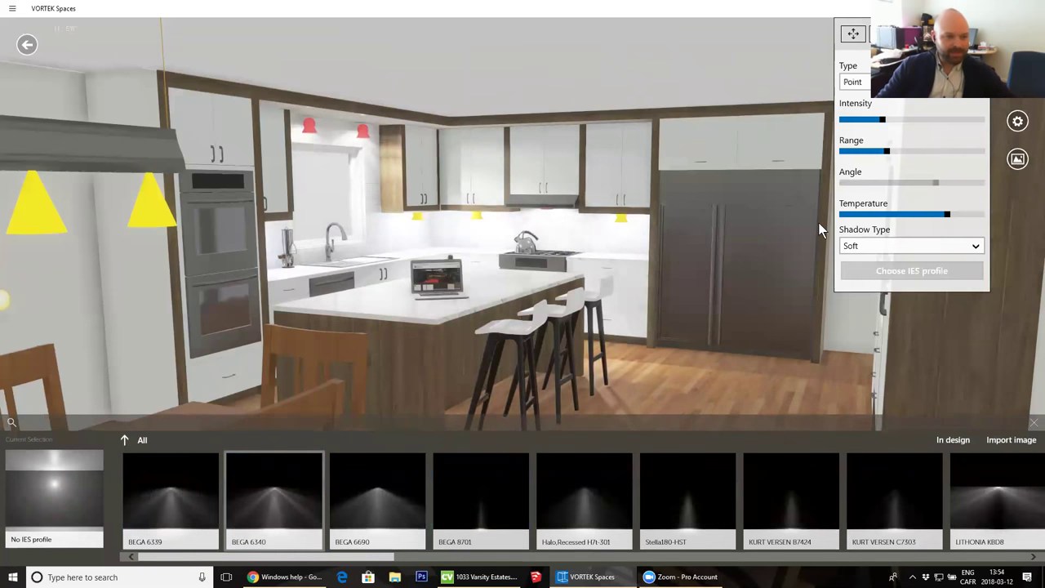
# - Set the selected lights' temperature to 4100, reduce their intensity slightly and extend their range a little
pyautogui.moveTo(921, 219); pyautogui.dragTo(889, 219)
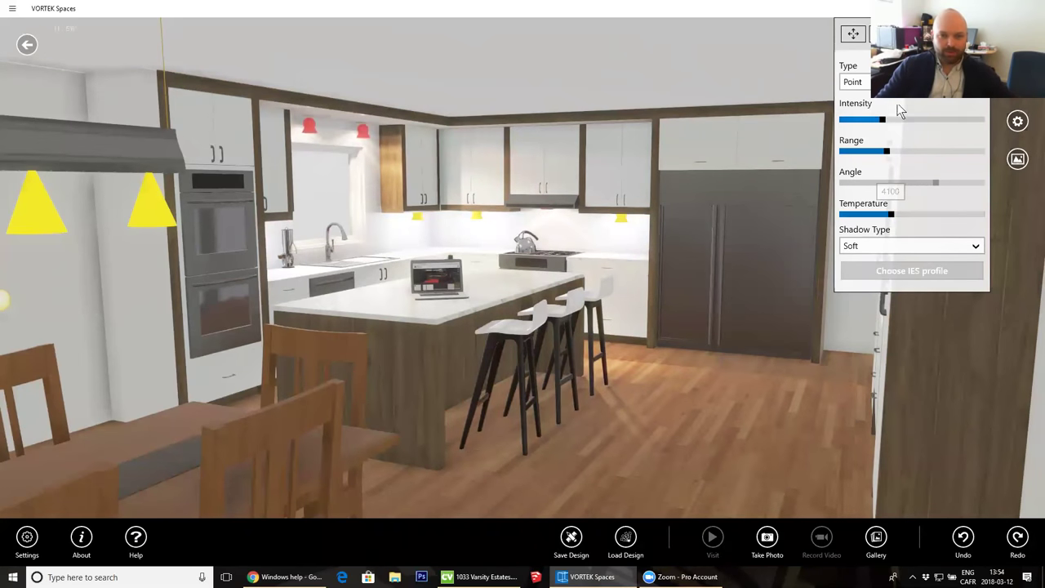
pyautogui.moveTo(877, 120); pyautogui.dragTo(892, 149)
pyautogui.moveTo(334, 312); pyautogui.dragTo(500, 254)
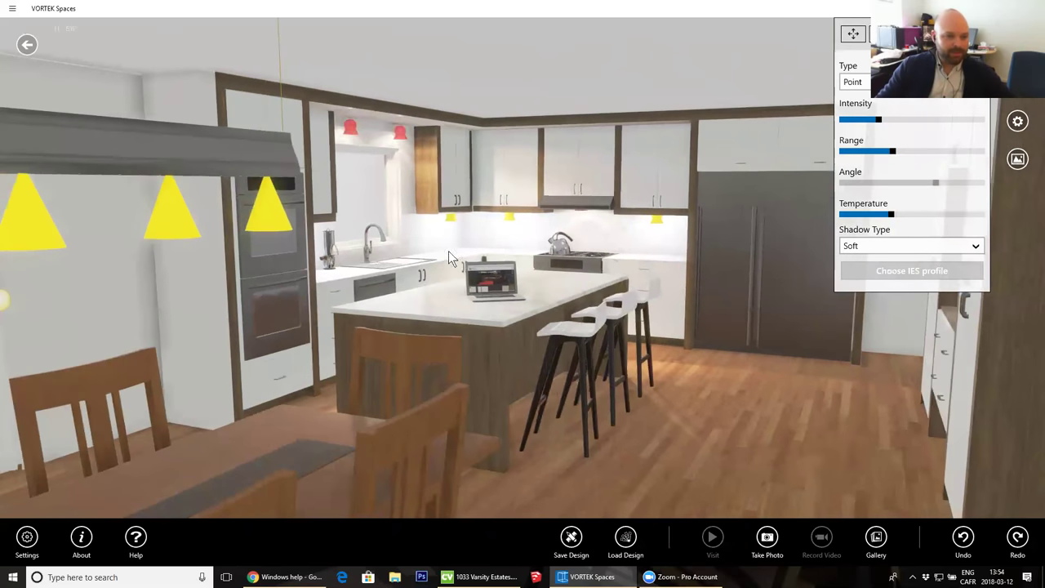
# - Select the pendant spotlights above the dining table, extend their range to reach the table and floor, and lower their intensity slightly
pyautogui.click(291, 225)
pyautogui.moveTo(291, 225); pyautogui.dragTo(534, 227)
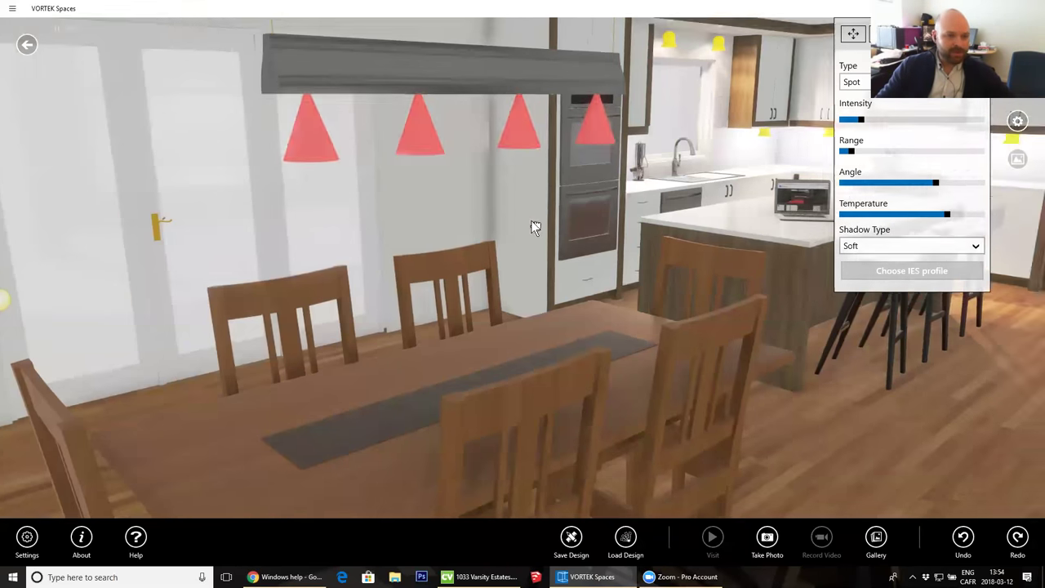
pyautogui.click(883, 152)
pyautogui.moveTo(685, 304); pyautogui.dragTo(635, 220)
pyautogui.moveTo(860, 117)
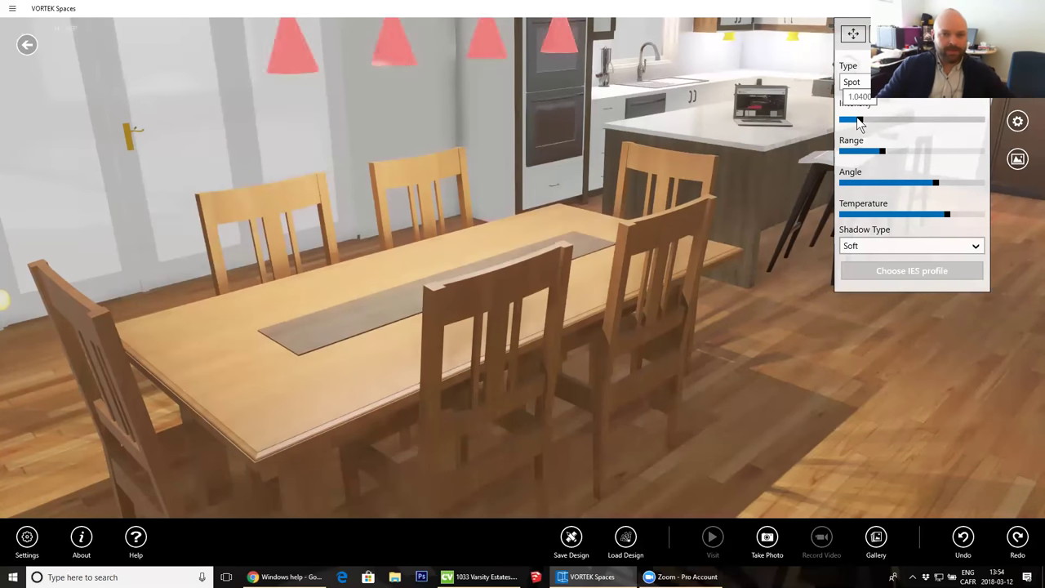
pyautogui.moveTo(860, 119); pyautogui.dragTo(857, 119)
pyautogui.moveTo(739, 169); pyautogui.dragTo(576, 143)
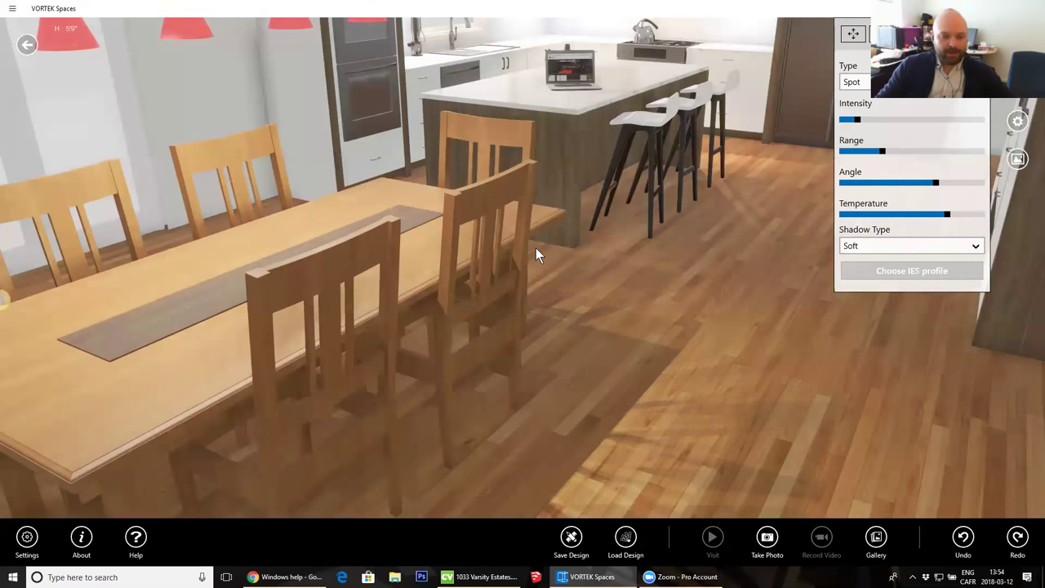
# - Shorten the range of the selected dining table pendant spotlights slightly and deselect them
pyautogui.moveTo(593, 215); pyautogui.dragTo(644, 312)
pyautogui.scroll(-3, 648, 335)
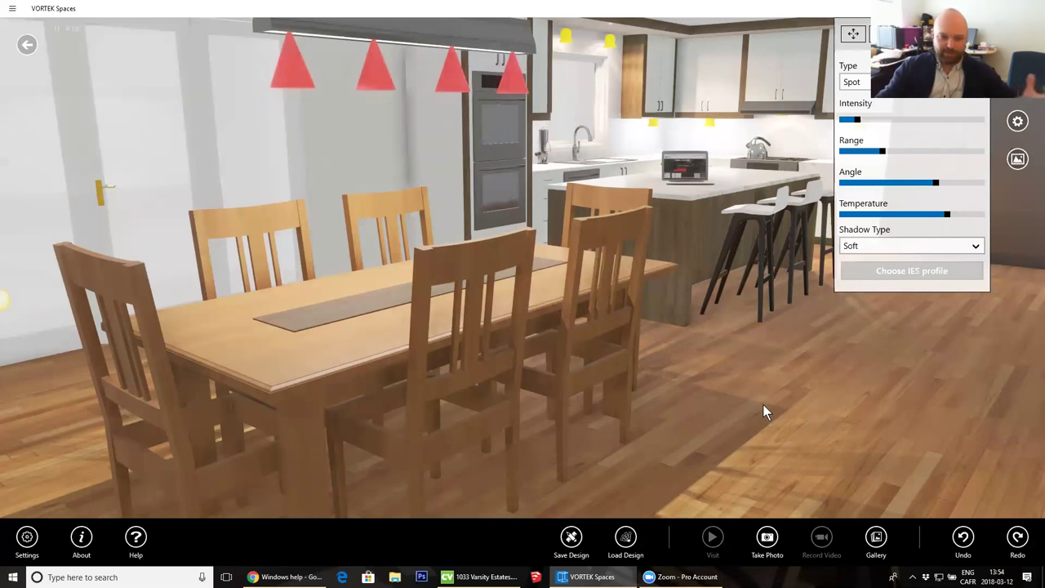
pyautogui.moveTo(762, 405); pyautogui.dragTo(674, 392, button='middle')
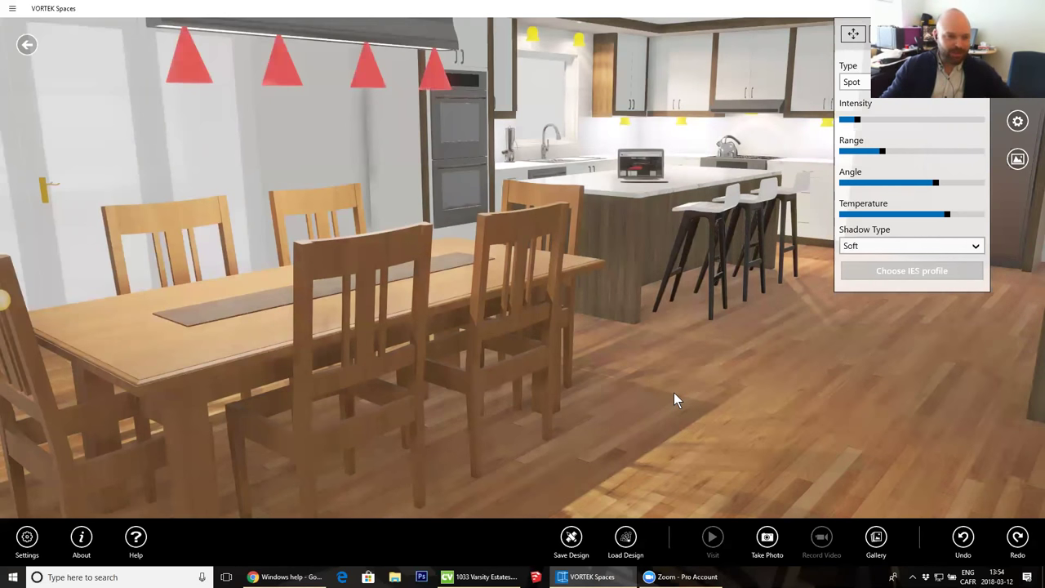
pyautogui.moveTo(717, 322); pyautogui.dragTo(756, 241)
pyautogui.moveTo(882, 150); pyautogui.dragTo(875, 153)
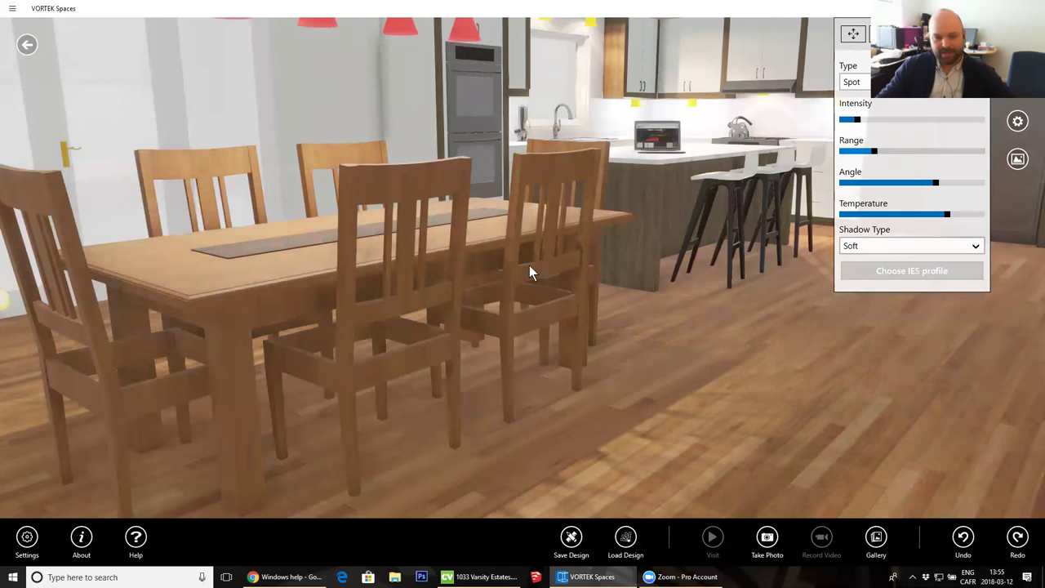
pyautogui.moveTo(572, 282); pyautogui.dragTo(670, 359)
pyautogui.moveTo(204, 245); pyautogui.dragTo(461, 268)
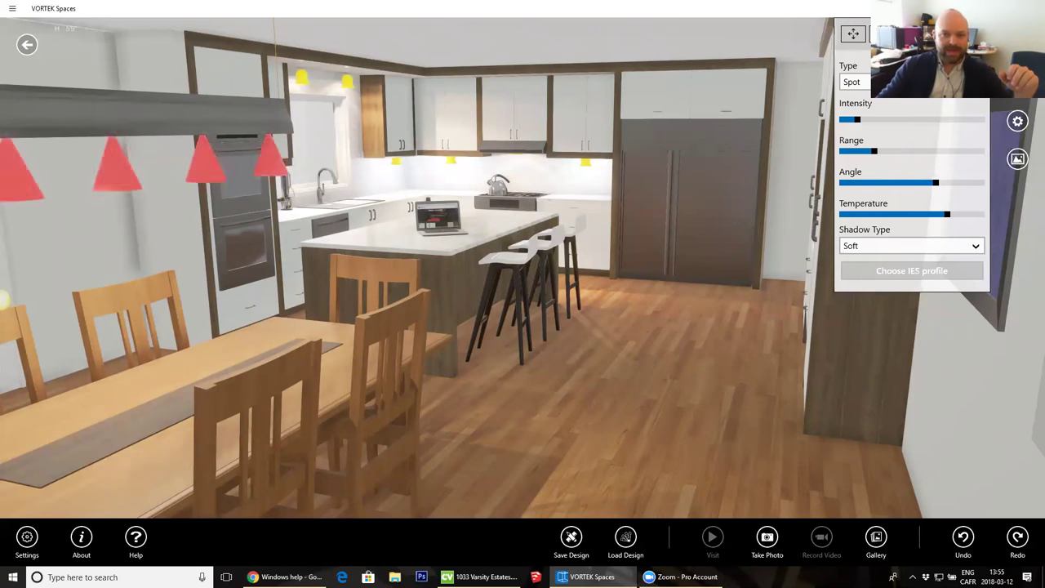
pyautogui.click(619, 278)
# - Add a new light on the floor between the island and the pantry cabinets and set its type to Point
pyautogui.moveTo(553, 272)
pyautogui.mouseDown()
pyautogui.moveTo(497, 259)
pyautogui.moveTo(548, 256)
pyautogui.moveTo(532, 274)
pyautogui.mouseUp()
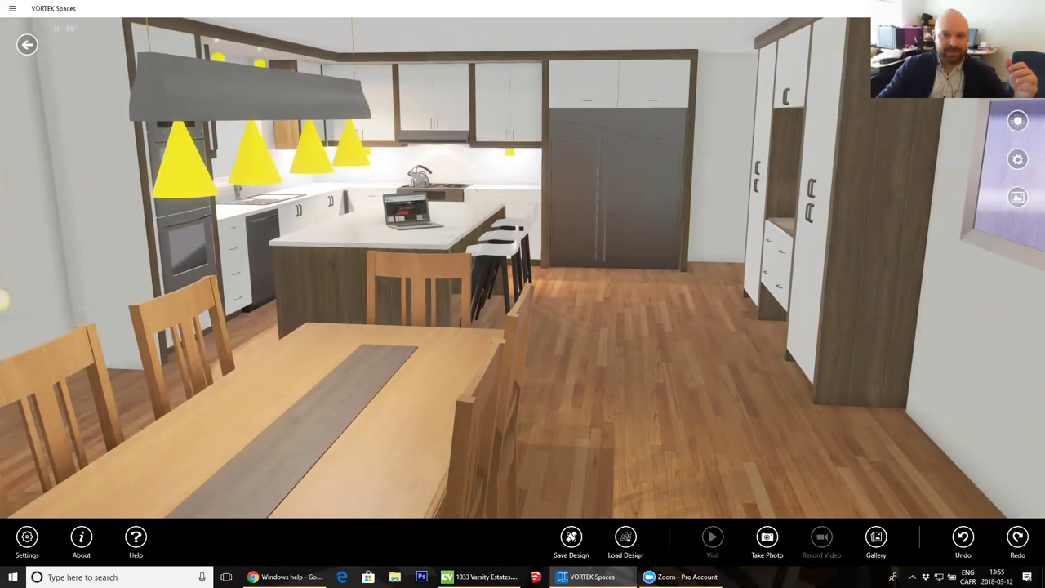
pyautogui.click(653, 323)
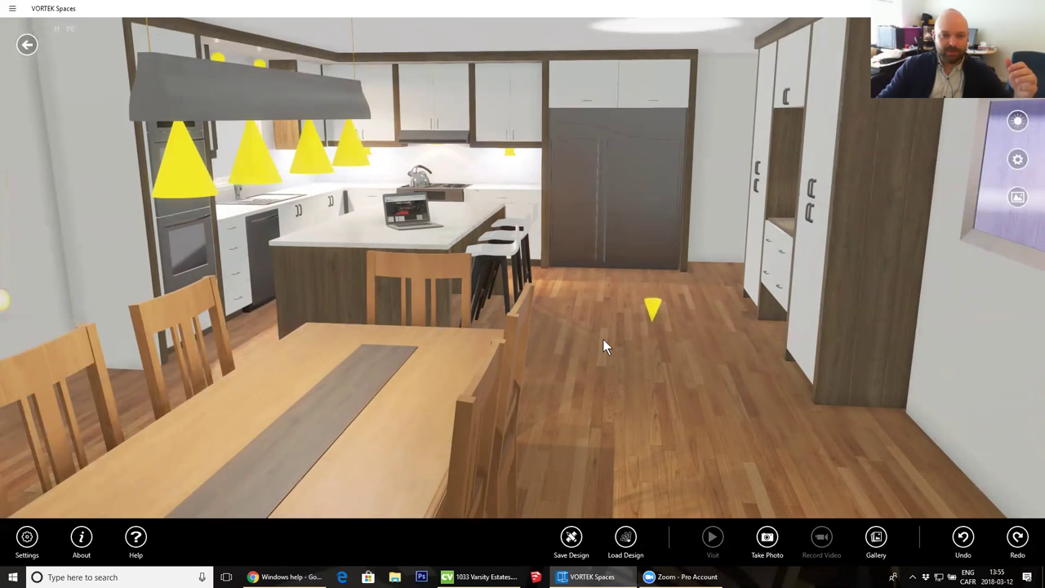
pyautogui.click(652, 310)
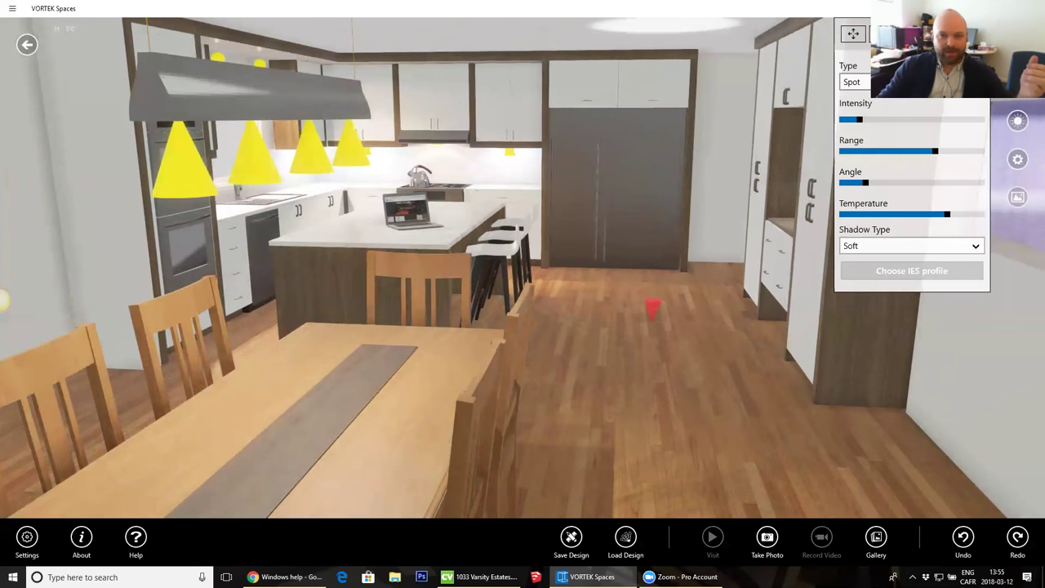
pyautogui.click(853, 61)
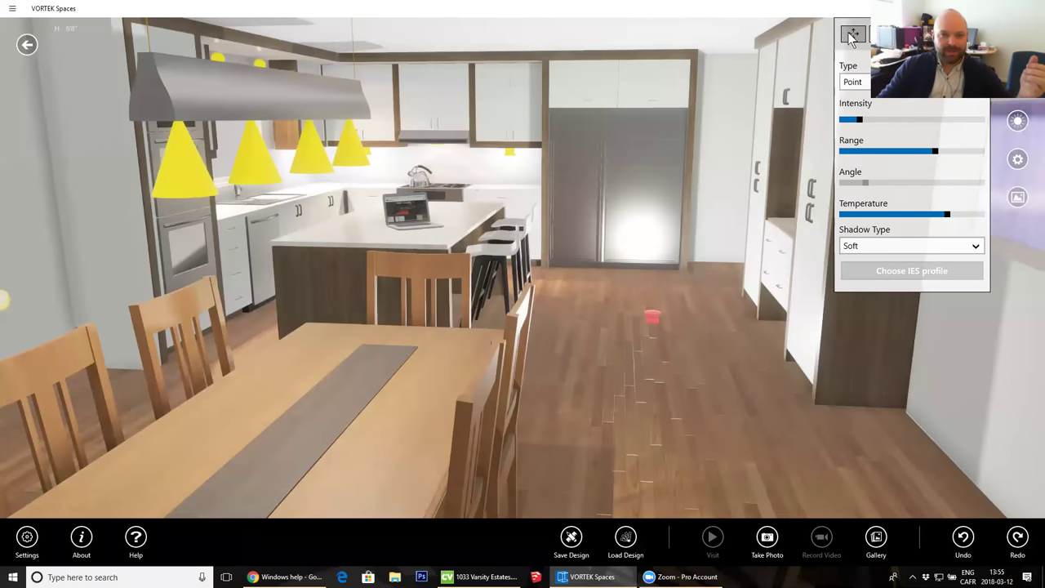
# - Raise the new point light to about the height of the refrigerator's top and reduce its range slightly
pyautogui.click(855, 33)
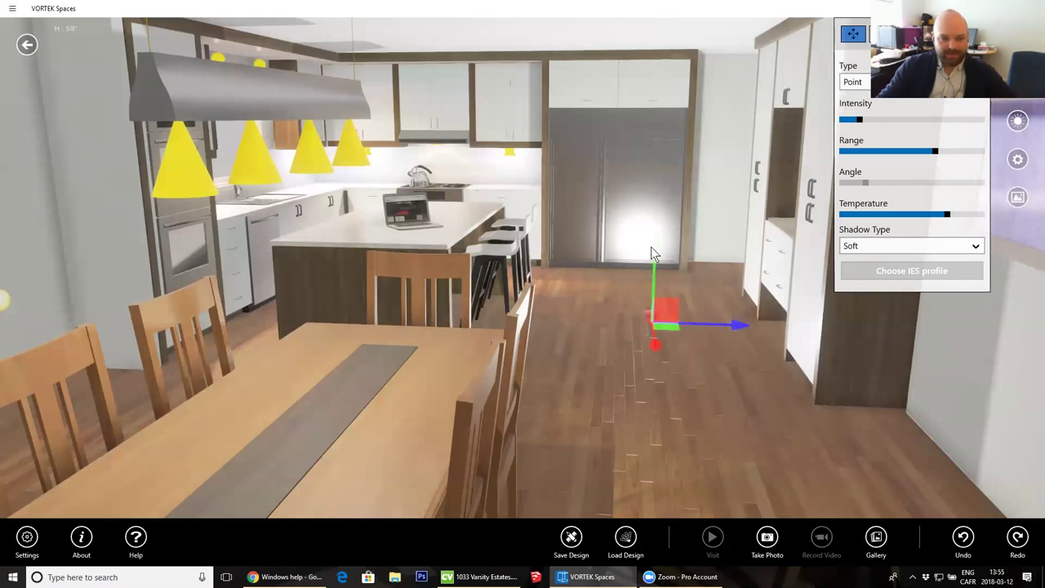
pyautogui.moveTo(609, 309); pyautogui.dragTo(548, 325, button='middle')
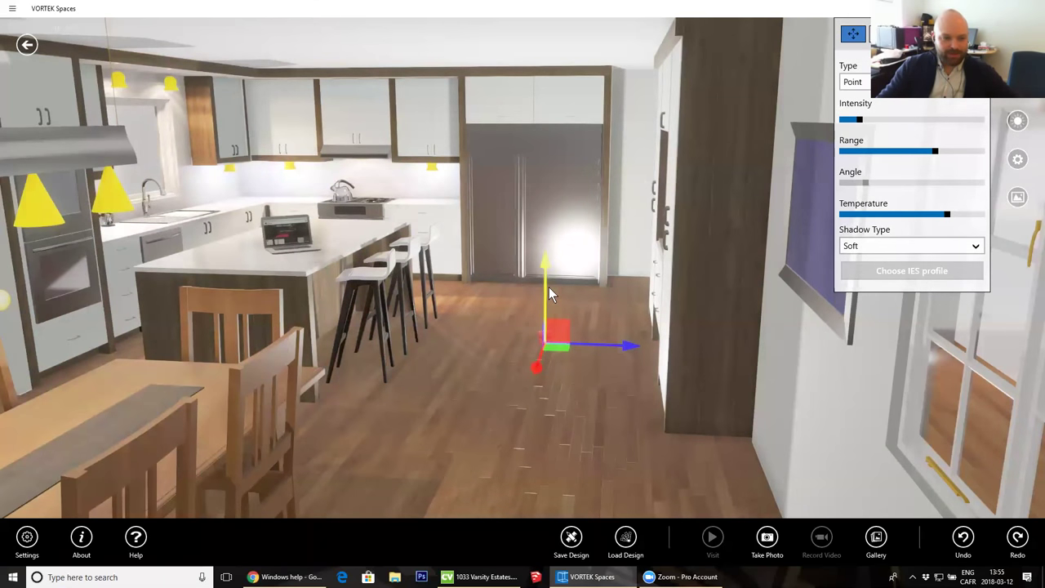
pyautogui.moveTo(545, 290); pyautogui.dragTo(514, 139)
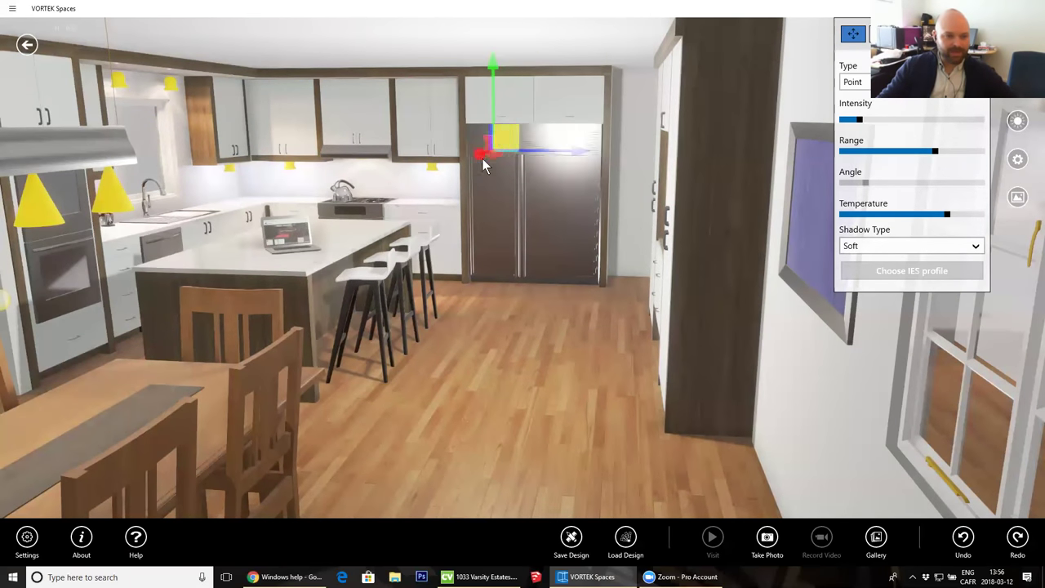
pyautogui.moveTo(933, 155)
pyautogui.mouseDown()
pyautogui.moveTo(898, 153)
pyautogui.moveTo(921, 149)
pyautogui.mouseUp()
# - Examine the new point light's effect on the refrigerator, floor, island and dining area from several viewpoints
pyautogui.press('a')
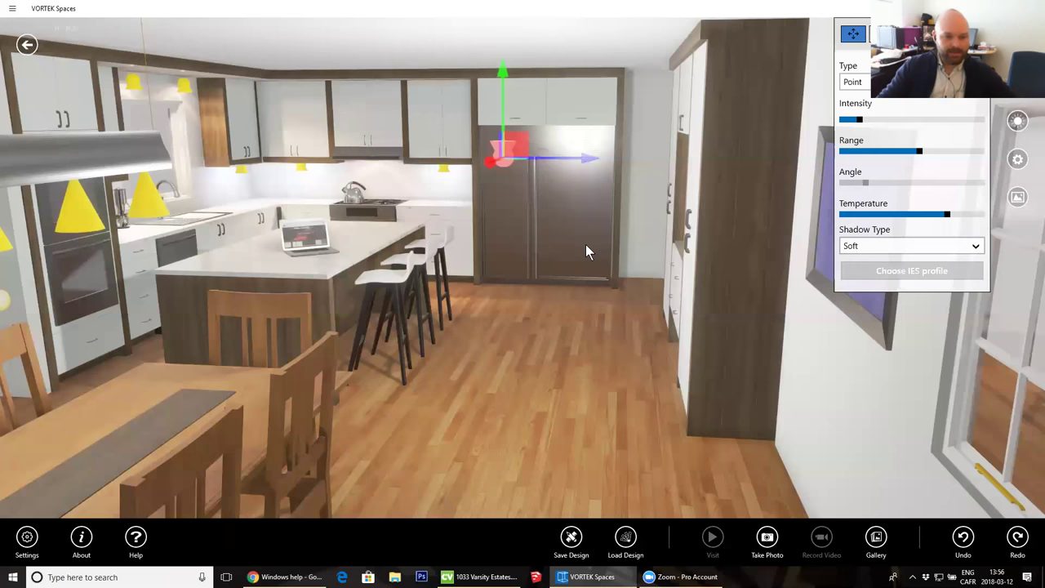
pyautogui.moveTo(586, 244); pyautogui.dragTo(623, 107, button='right')
pyautogui.moveTo(623, 107); pyautogui.dragTo(628, 155)
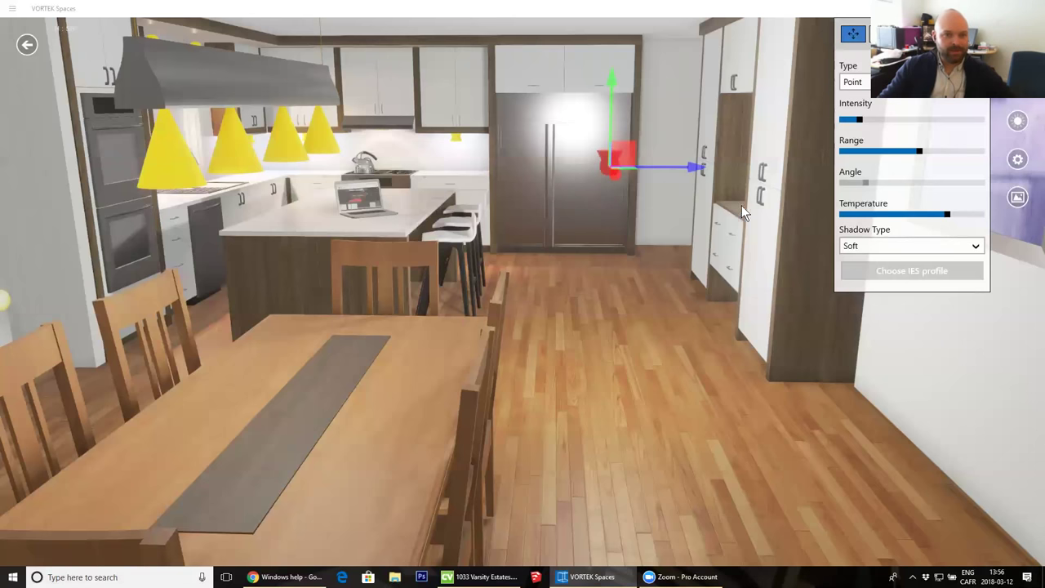
pyautogui.moveTo(673, 220); pyautogui.dragTo(660, 223, button='middle')
pyautogui.moveTo(660, 223); pyautogui.dragTo(599, 248, button='right')
pyautogui.moveTo(600, 248)
pyautogui.mouseDown()
pyautogui.moveTo(575, 233)
pyautogui.moveTo(601, 231)
pyautogui.mouseUp()
pyautogui.scroll(2, 606, 231)
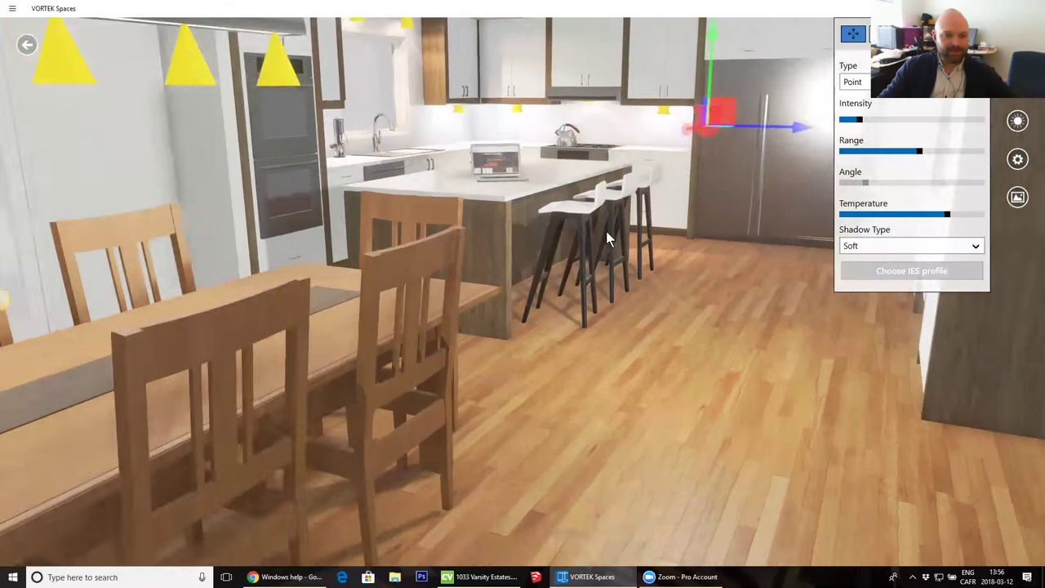
pyautogui.scroll(-3, 606, 231)
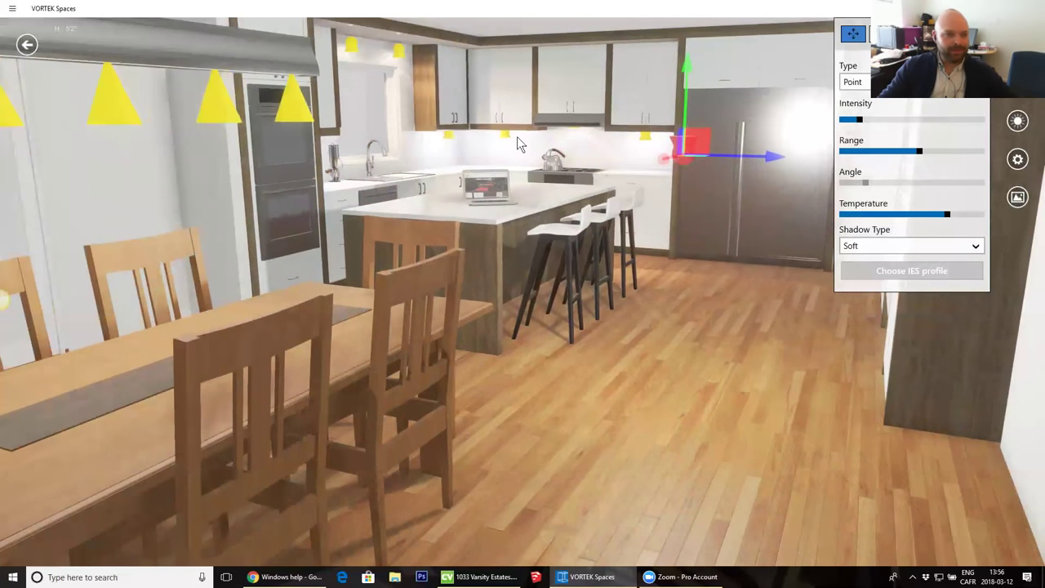
pyautogui.scroll(2, 518, 139)
pyautogui.scroll(-2, 518, 140)
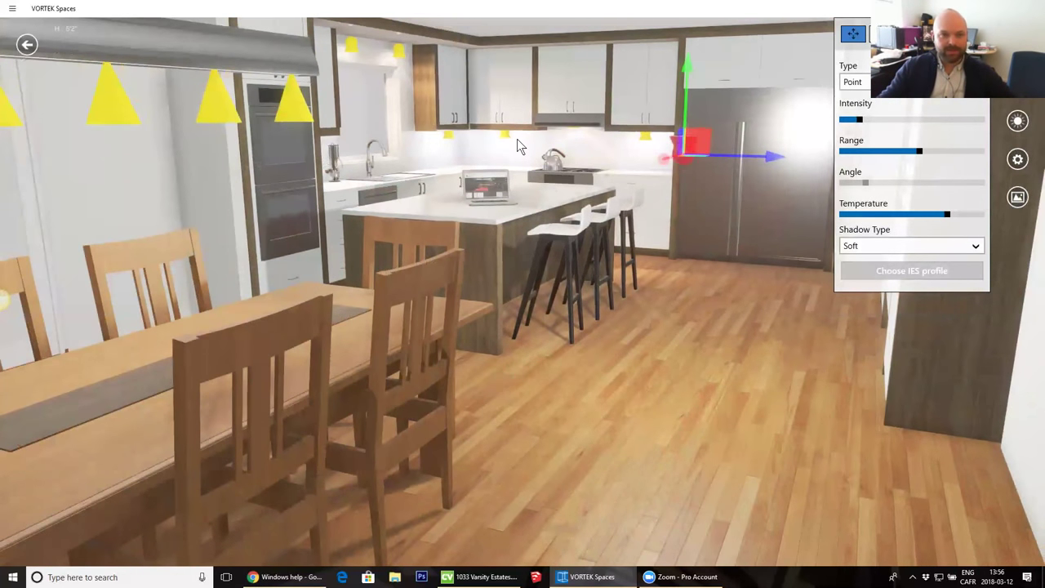
pyautogui.moveTo(522, 142); pyautogui.dragTo(481, 154)
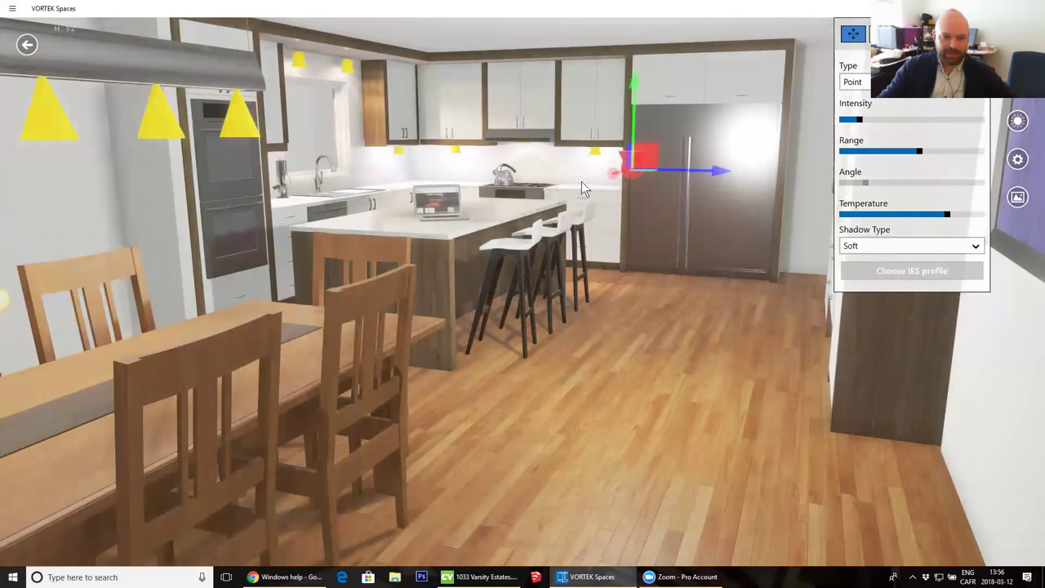
pyautogui.moveTo(525, 234); pyautogui.dragTo(556, 258)
# - Add a second point light on the floor between the wall ovens and the island and raise it above counter height
pyautogui.press('w')
pyautogui.press('a')
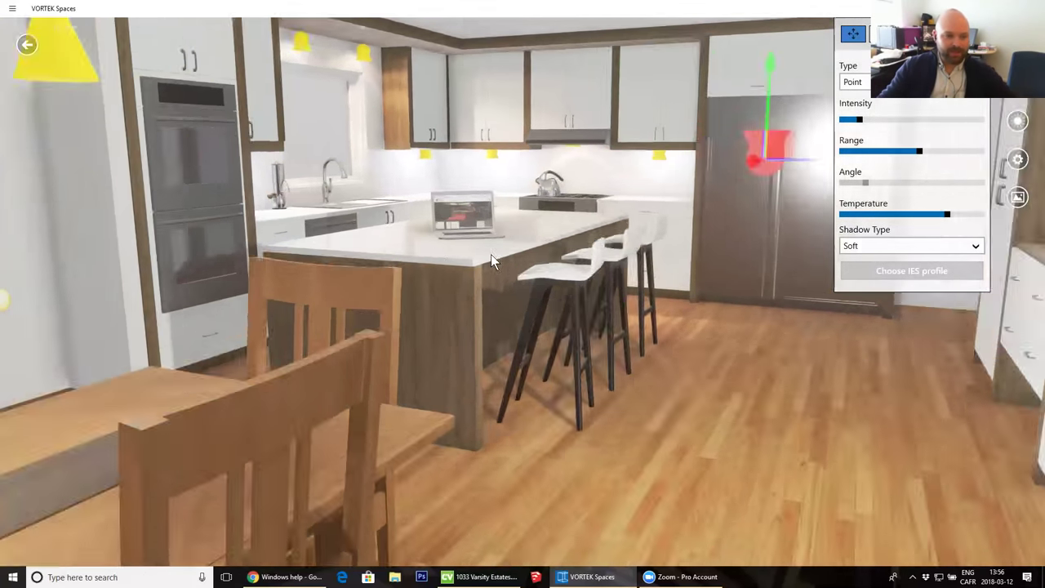
pyautogui.press('a')
pyautogui.moveTo(537, 183); pyautogui.dragTo(351, 154)
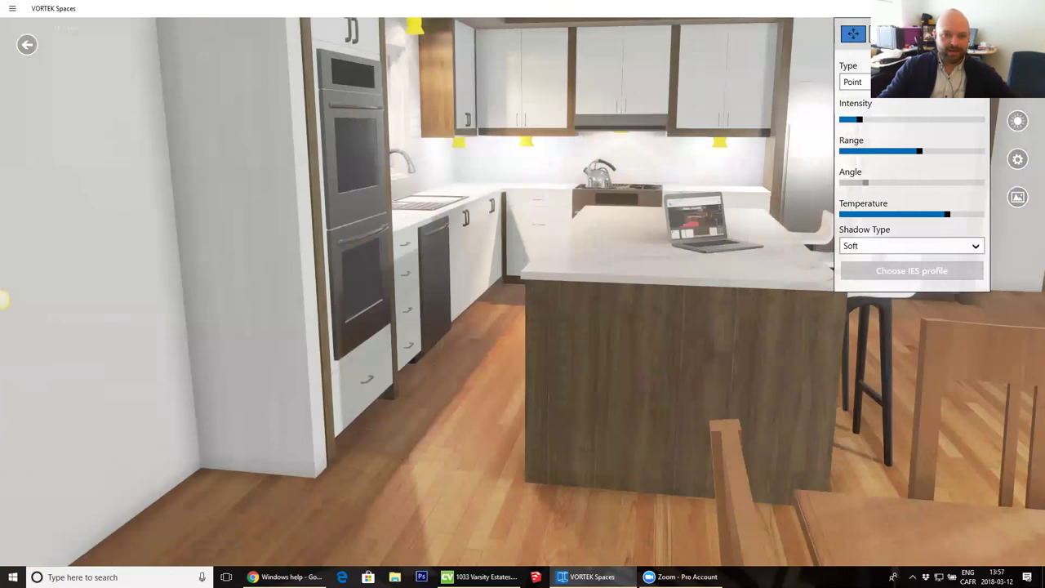
pyautogui.click(468, 434)
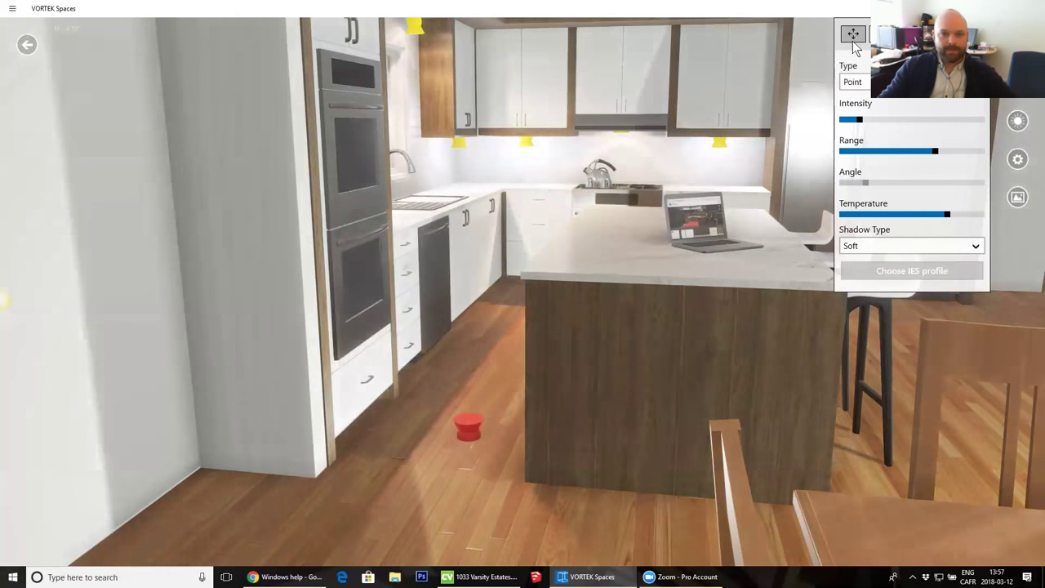
pyautogui.click(852, 35)
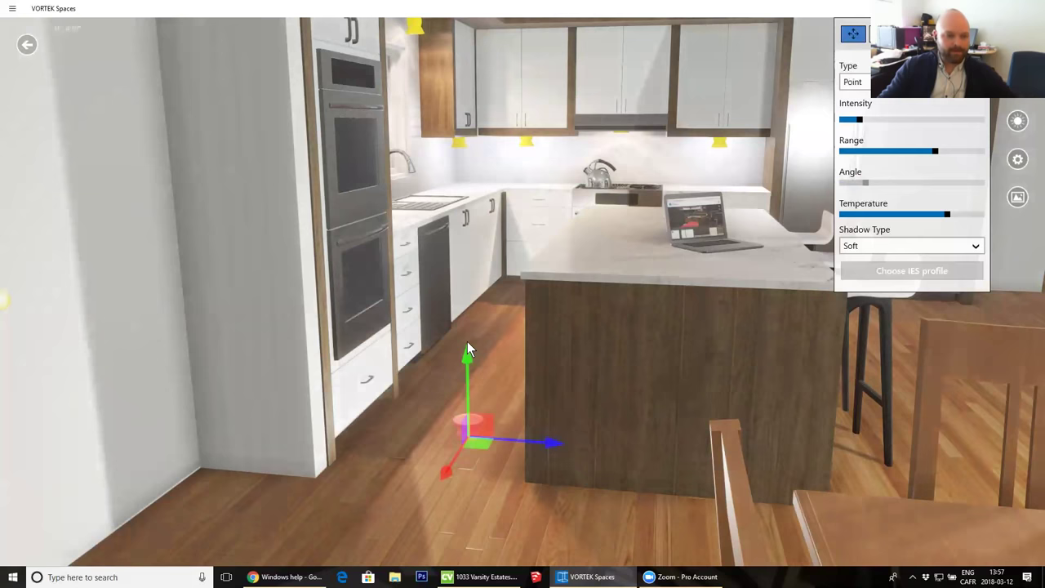
pyautogui.moveTo(468, 350); pyautogui.dragTo(455, 184)
# - Deselect the light and examine how the two point lights illuminate the kitchen, dining table and window wall
pyautogui.moveTo(455, 178); pyautogui.dragTo(422, 178, button='right')
pyautogui.scroll(-3, 308, 280)
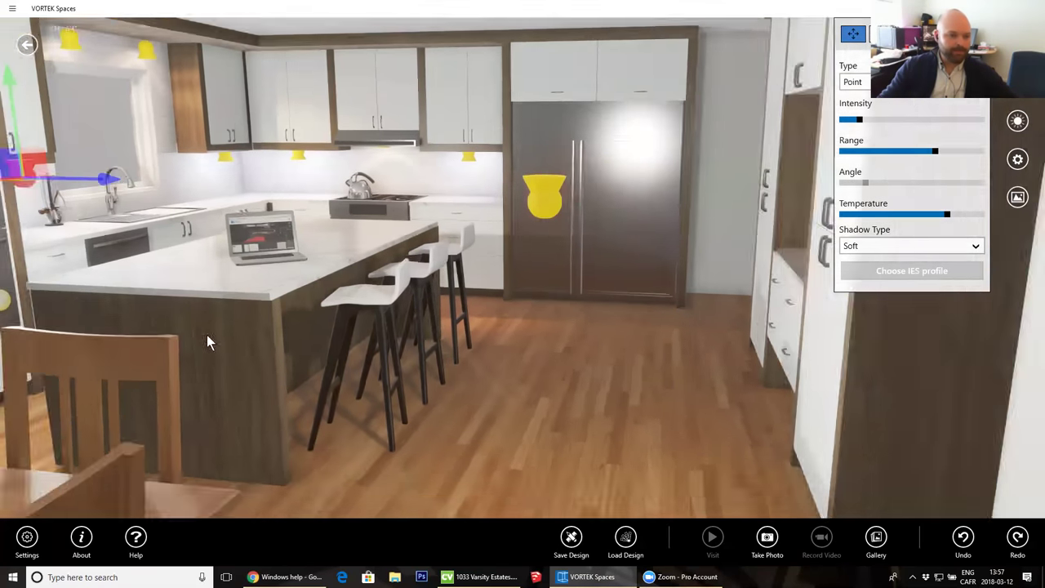
pyautogui.scroll(-3, 431, 313)
pyautogui.moveTo(431, 313); pyautogui.dragTo(520, 308, button='middle')
pyautogui.scroll(3, 355, 317)
pyautogui.moveTo(354, 318); pyautogui.dragTo(386, 252, button='middle')
pyautogui.moveTo(385, 251); pyautogui.dragTo(515, 257, button='right')
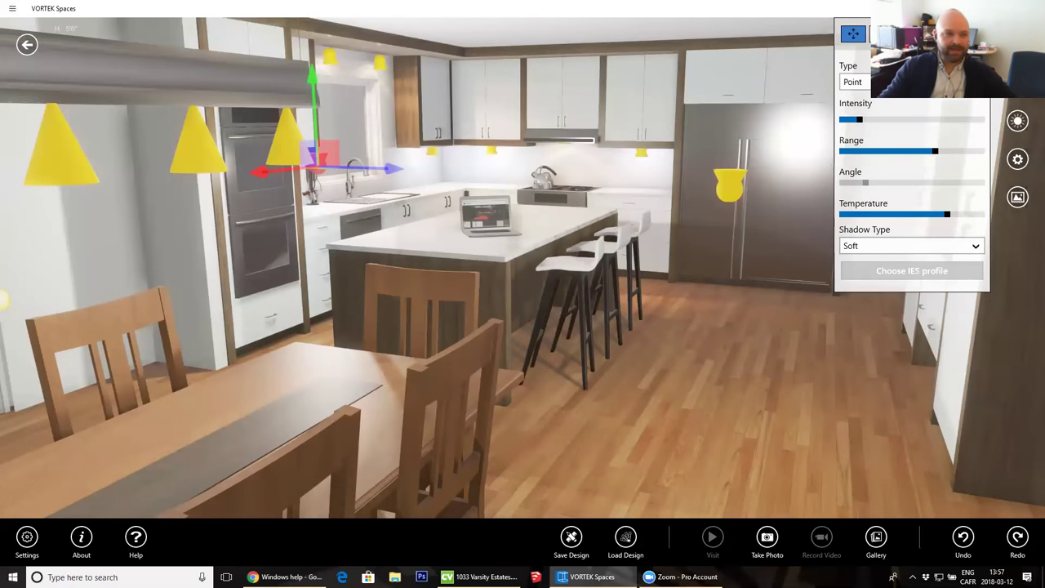
pyautogui.press('Escape')
pyautogui.moveTo(539, 291); pyautogui.dragTo(432, 275, button='middle')
pyautogui.moveTo(432, 275); pyautogui.dragTo(739, 279, button='right')
pyautogui.moveTo(571, 215); pyautogui.dragTo(599, 230)
pyautogui.click(811, 184)
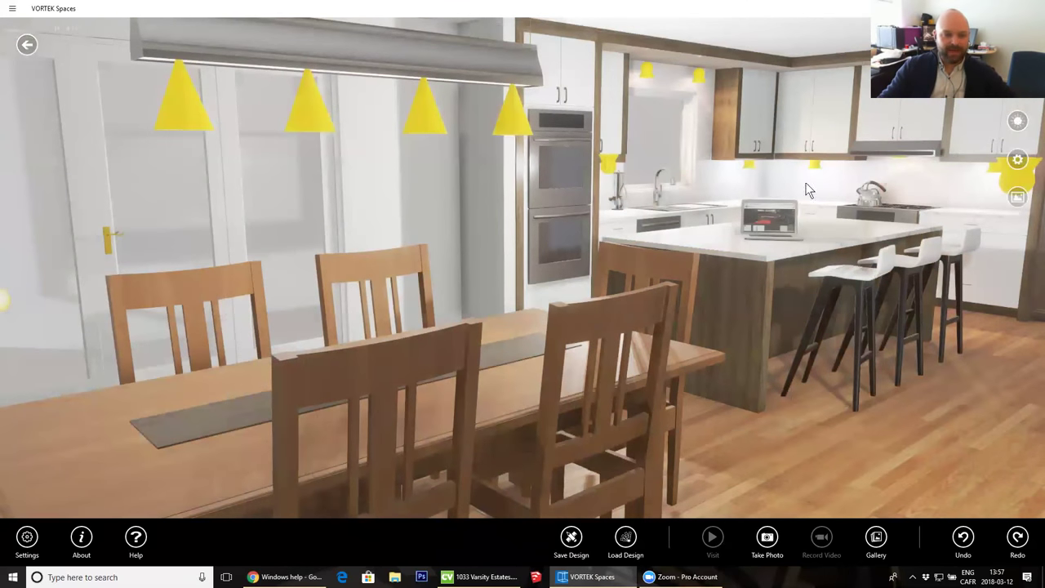
pyautogui.moveTo(769, 191); pyautogui.dragTo(605, 155)
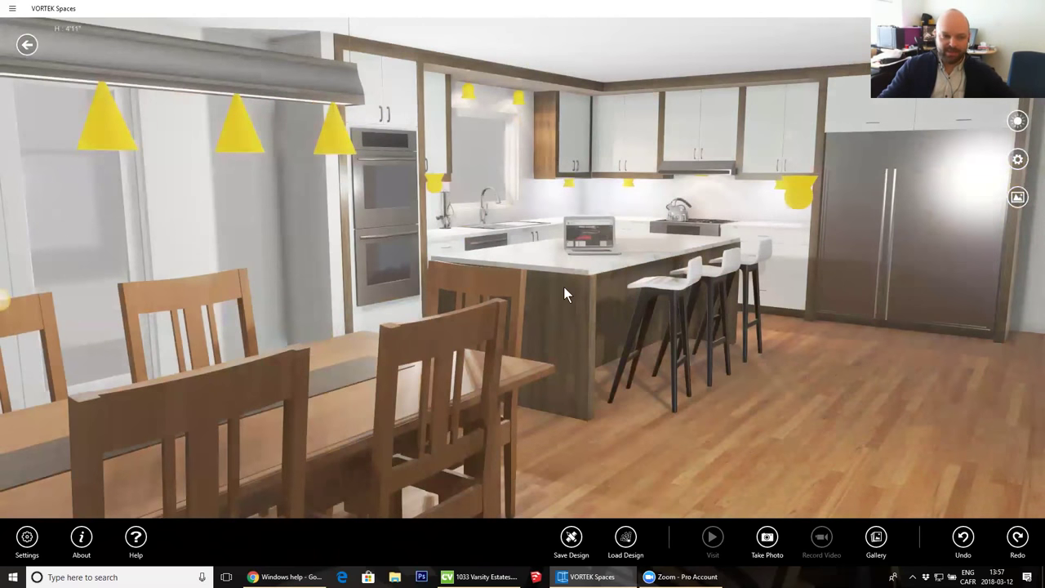
pyautogui.moveTo(563, 287); pyautogui.dragTo(570, 305)
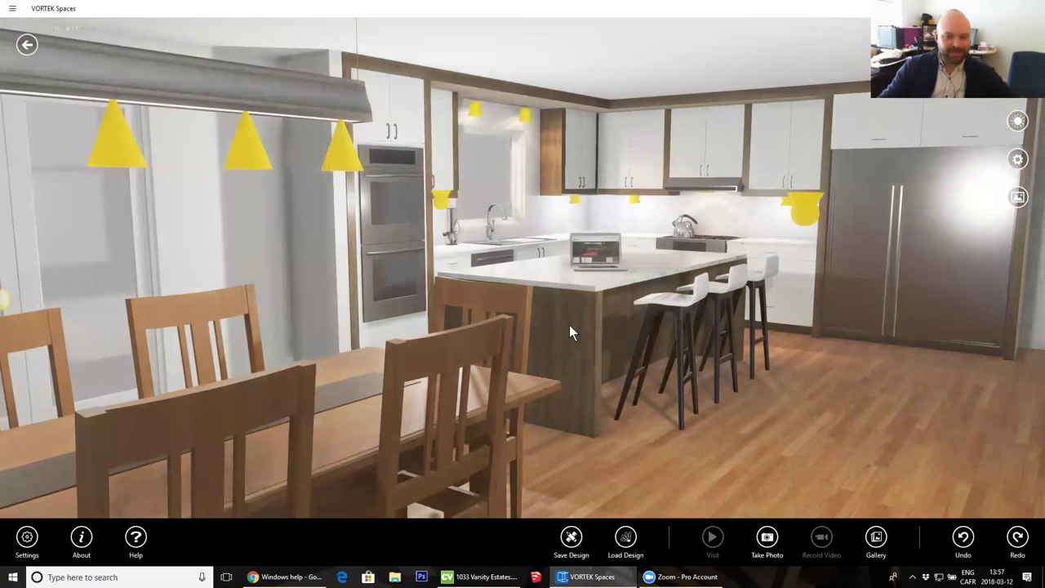
pyautogui.moveTo(817, 317); pyautogui.dragTo(6, 219)
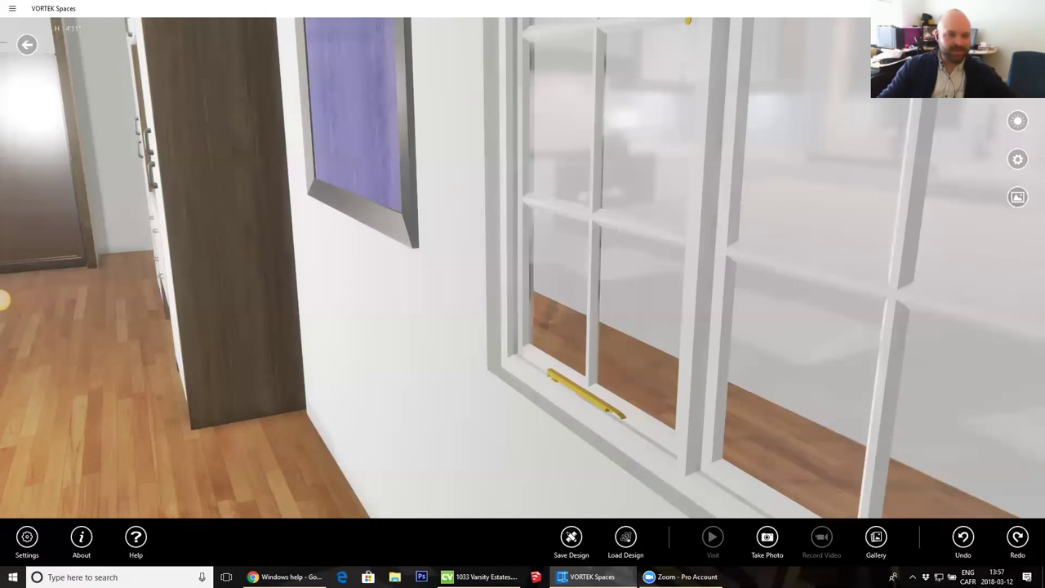
pyautogui.moveTo(215, 242); pyautogui.dragTo(751, 221)
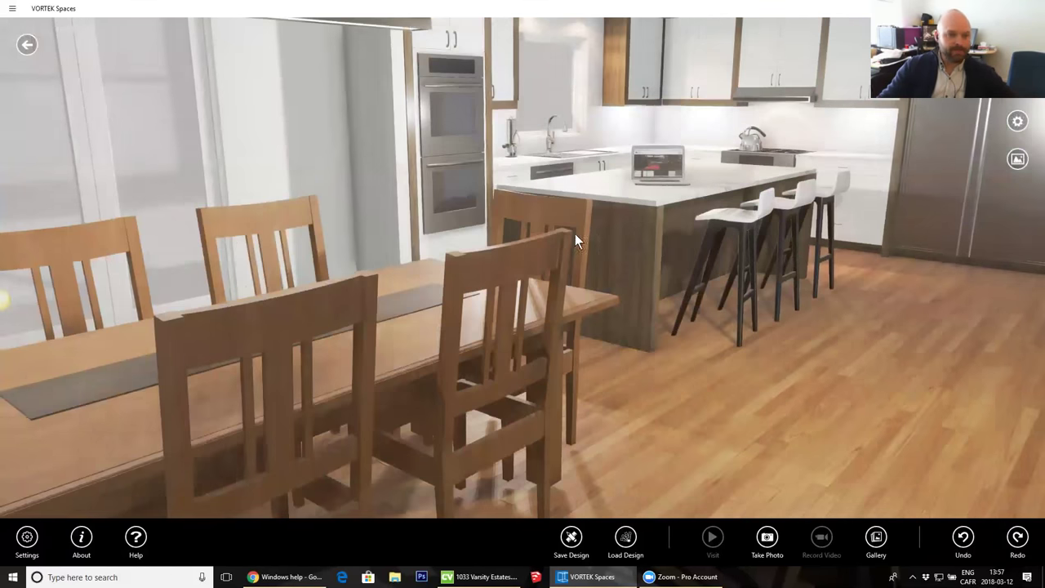
pyautogui.moveTo(575, 234); pyautogui.dragTo(504, 260)
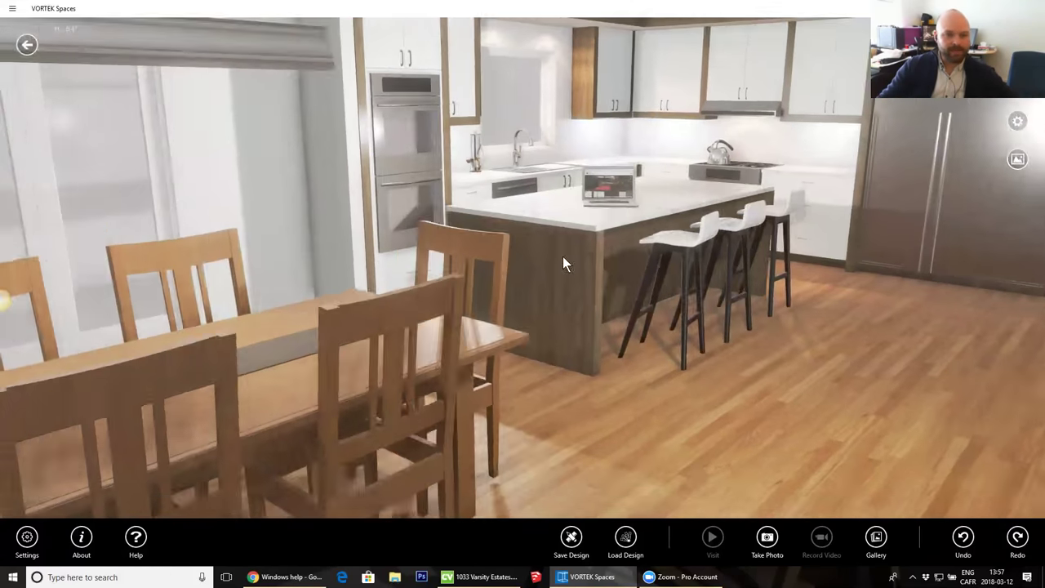
pyautogui.moveTo(620, 438); pyautogui.dragTo(940, 102)
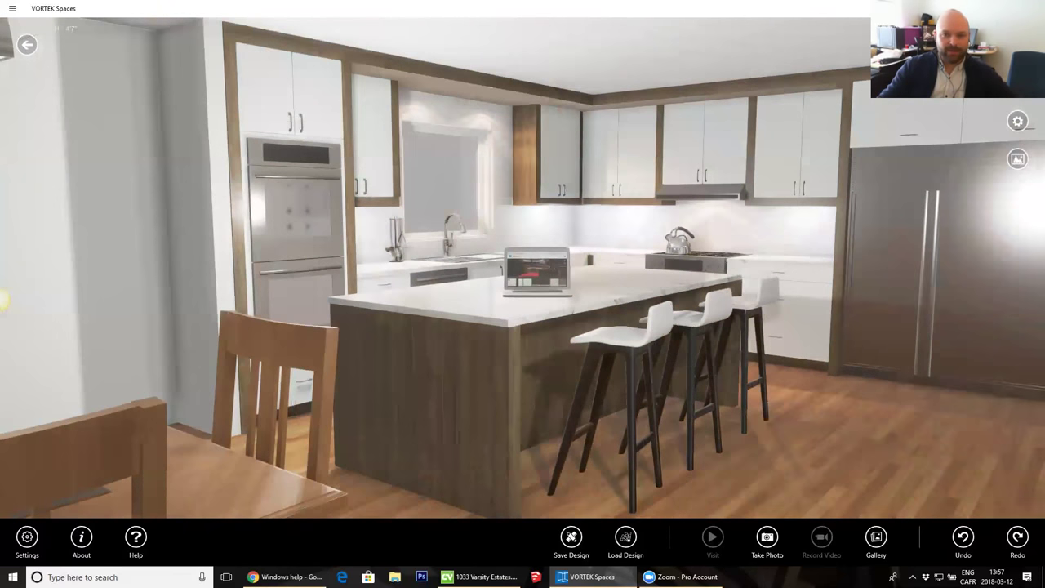
# - Lower the scene's ambient intensity to 0 to compare the lighting and raise it again to brighten the room
pyautogui.click(1017, 121)
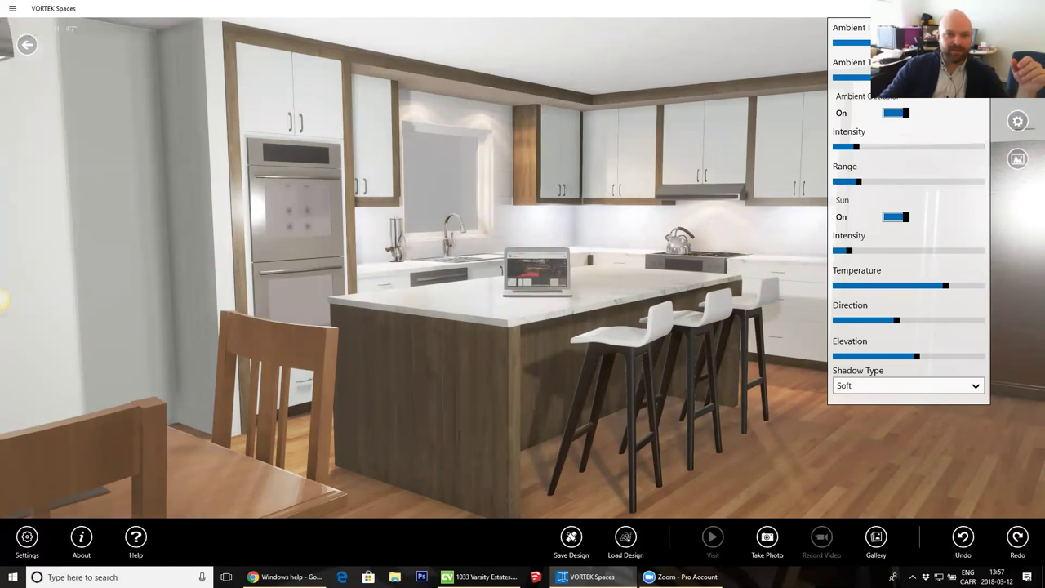
pyautogui.moveTo(849, 43); pyautogui.dragTo(779, 76)
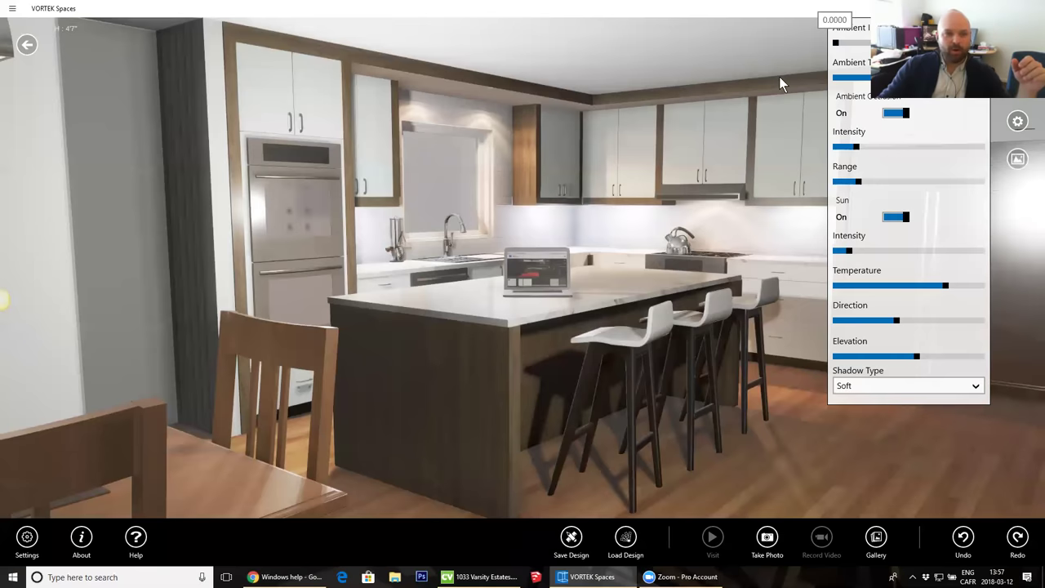
pyautogui.moveTo(654, 214); pyautogui.dragTo(525, 159)
pyautogui.moveTo(481, 223); pyautogui.dragTo(528, 284, button='middle')
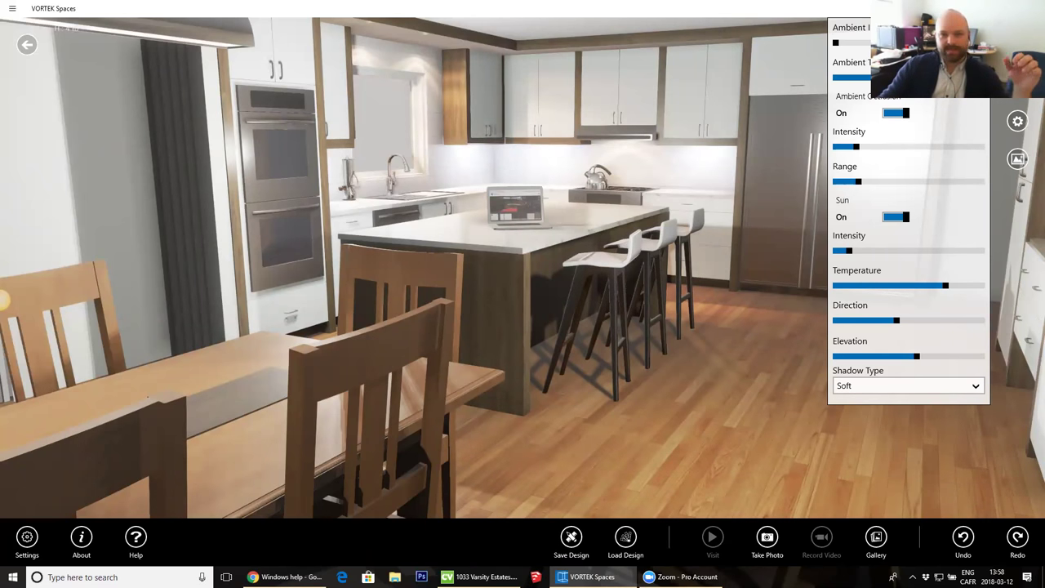
pyautogui.moveTo(835, 42); pyautogui.dragTo(899, 43)
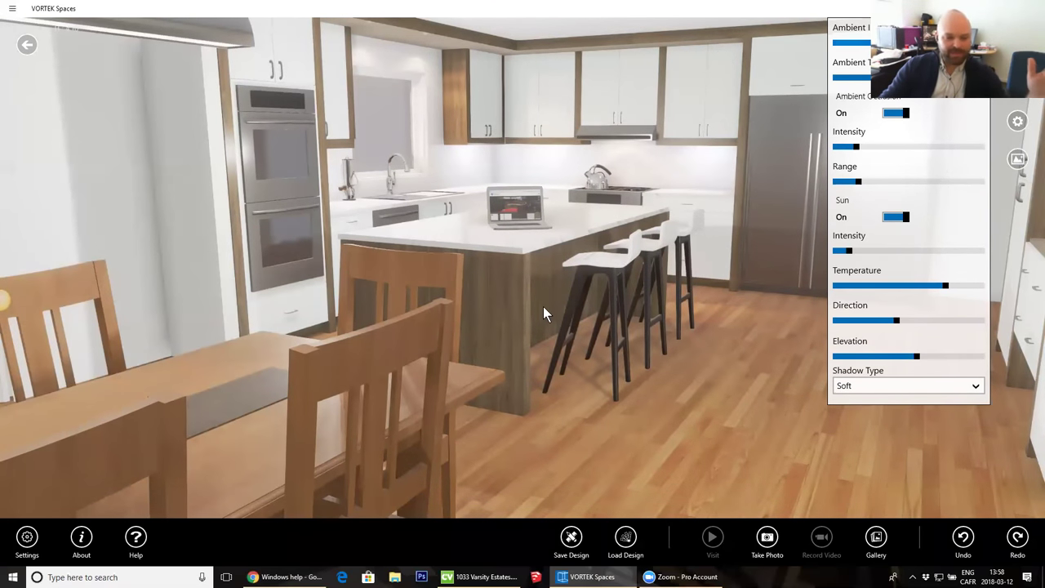
pyautogui.moveTo(524, 327); pyautogui.dragTo(569, 289)
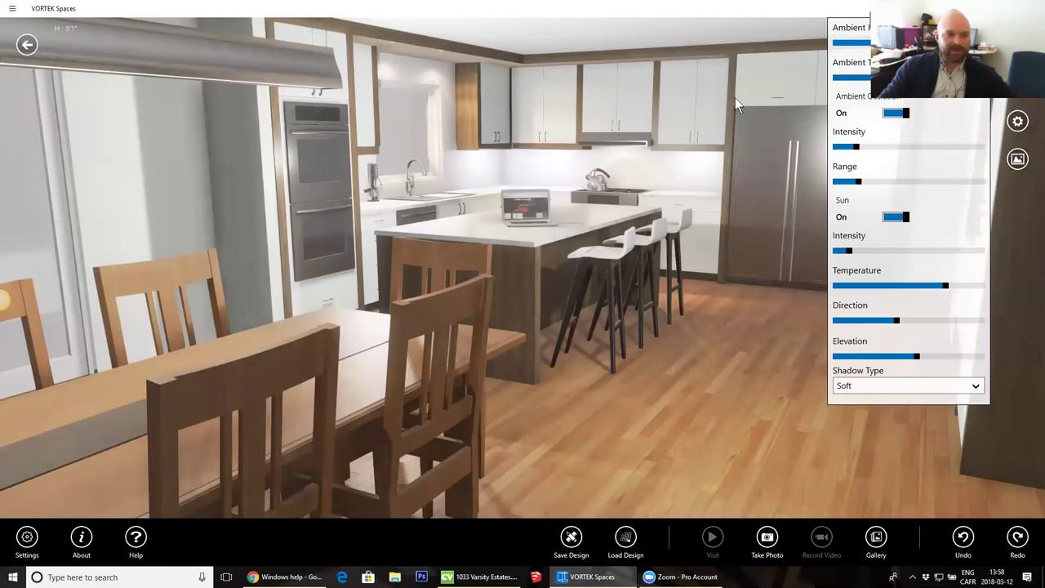
# - Compare the ambient occlusion at maximum intensity, reduce its range, and return its intensity to a low level
pyautogui.moveTo(606, 106); pyautogui.dragTo(504, 120)
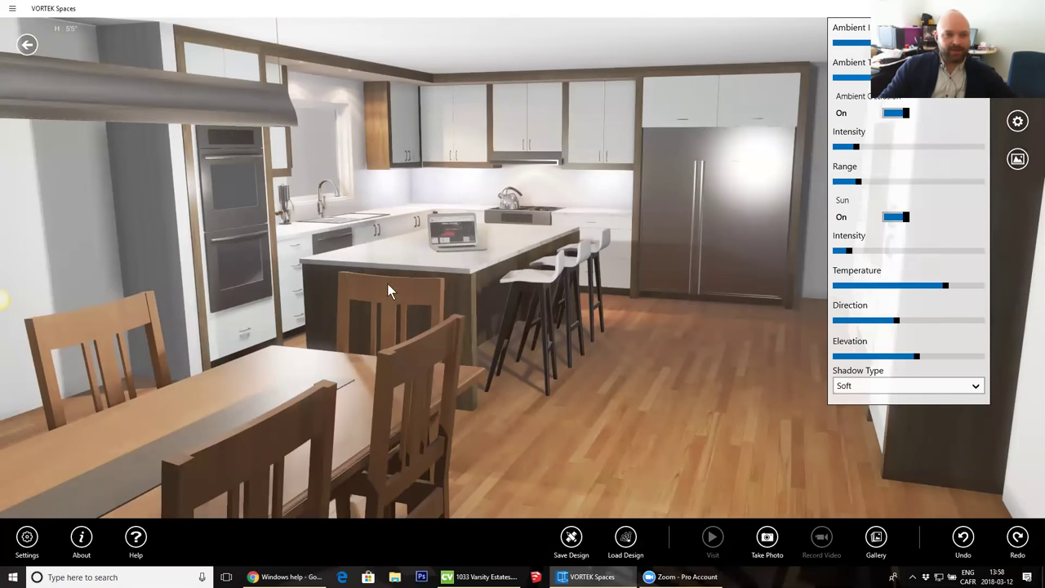
pyautogui.moveTo(367, 299); pyautogui.dragTo(330, 328)
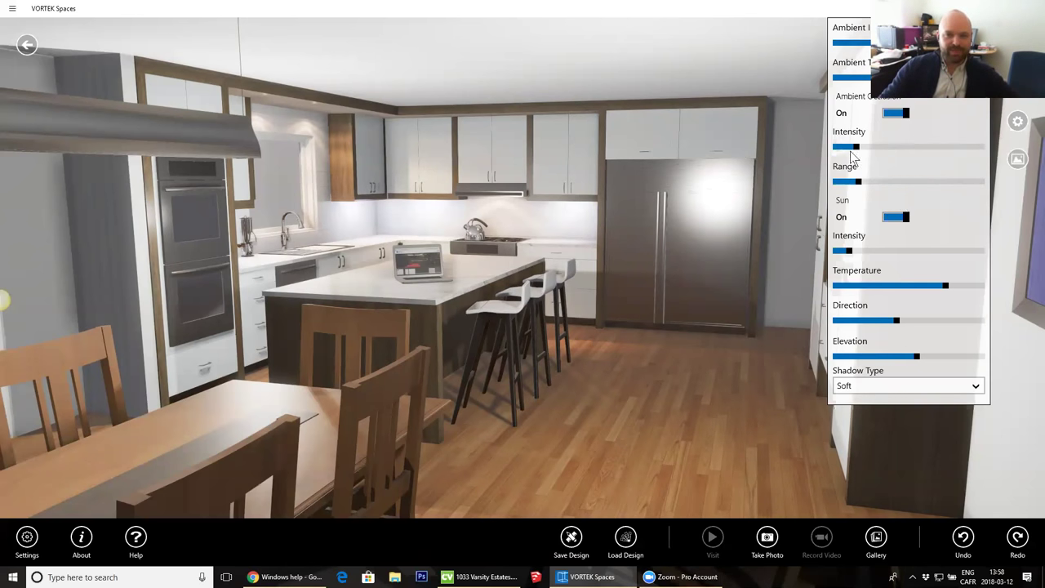
pyautogui.moveTo(868, 147); pyautogui.dragTo(1000, 146)
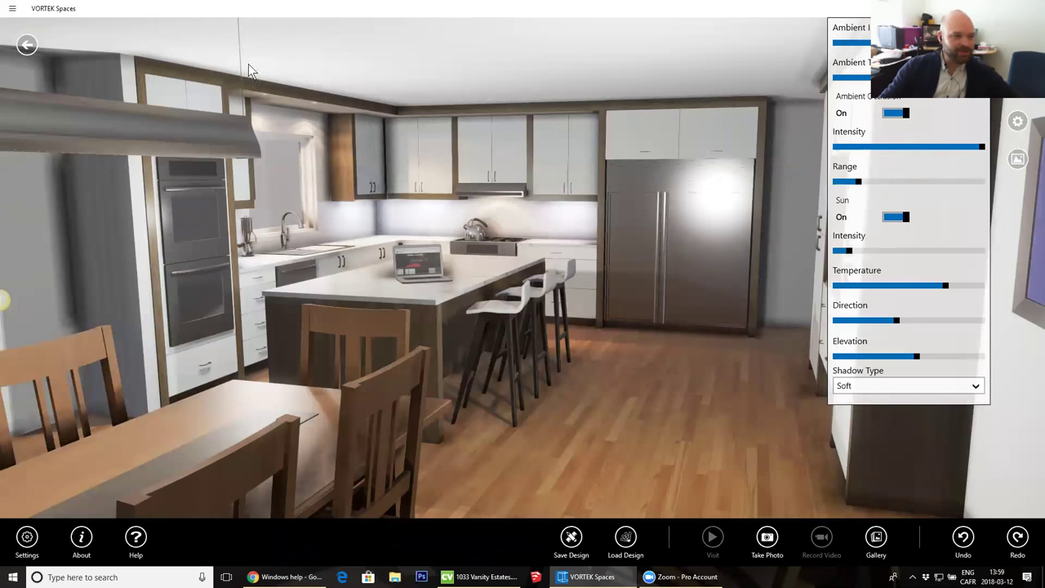
pyautogui.moveTo(881, 184)
pyautogui.mouseDown()
pyautogui.moveTo(904, 184)
pyautogui.moveTo(855, 182)
pyautogui.moveTo(923, 180)
pyautogui.moveTo(841, 168)
pyautogui.moveTo(873, 134)
pyautogui.moveTo(879, 143)
pyautogui.moveTo(844, 149)
pyautogui.moveTo(860, 153)
pyautogui.moveTo(789, 187)
pyautogui.mouseUp()
pyautogui.click(843, 181)
pyautogui.click(857, 147)
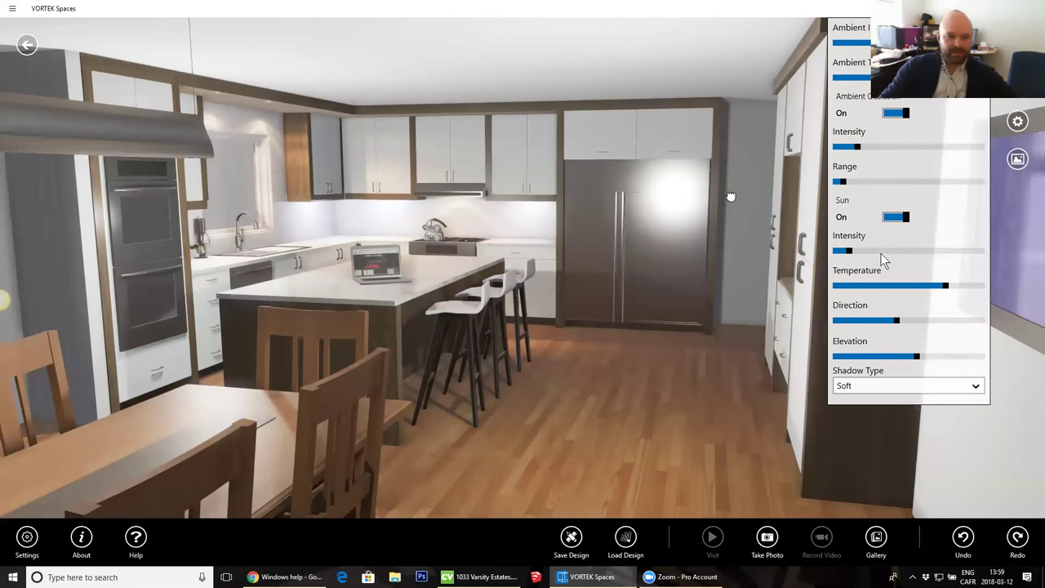
# - Increase the sun's intensity to strengthen the sunlight in the dining area and kitchen
pyautogui.click(882, 251)
pyautogui.moveTo(635, 254); pyautogui.dragTo(426, 308)
pyautogui.moveTo(645, 286); pyautogui.dragTo(894, 226)
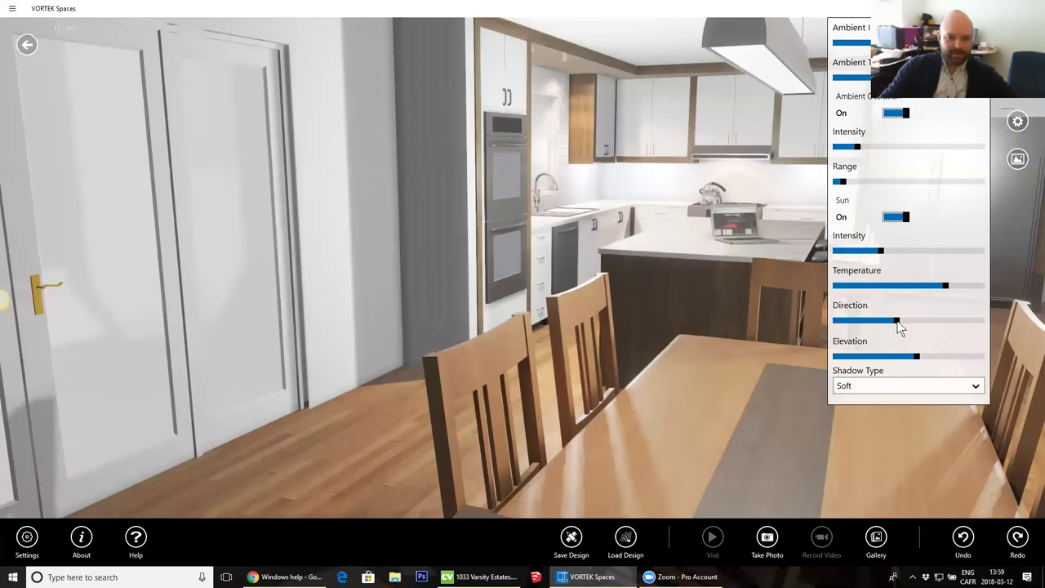
# - Rotate the sun's direction and lower its elevation so sunlight reaches the floor and island, and set its temperature to 5350
pyautogui.moveTo(971, 319); pyautogui.dragTo(976, 319)
pyautogui.moveTo(931, 349); pyautogui.dragTo(882, 304)
pyautogui.moveTo(949, 320)
pyautogui.mouseDown()
pyautogui.moveTo(952, 329)
pyautogui.moveTo(963, 323)
pyautogui.mouseUp()
pyautogui.moveTo(448, 329); pyautogui.dragTo(403, 319)
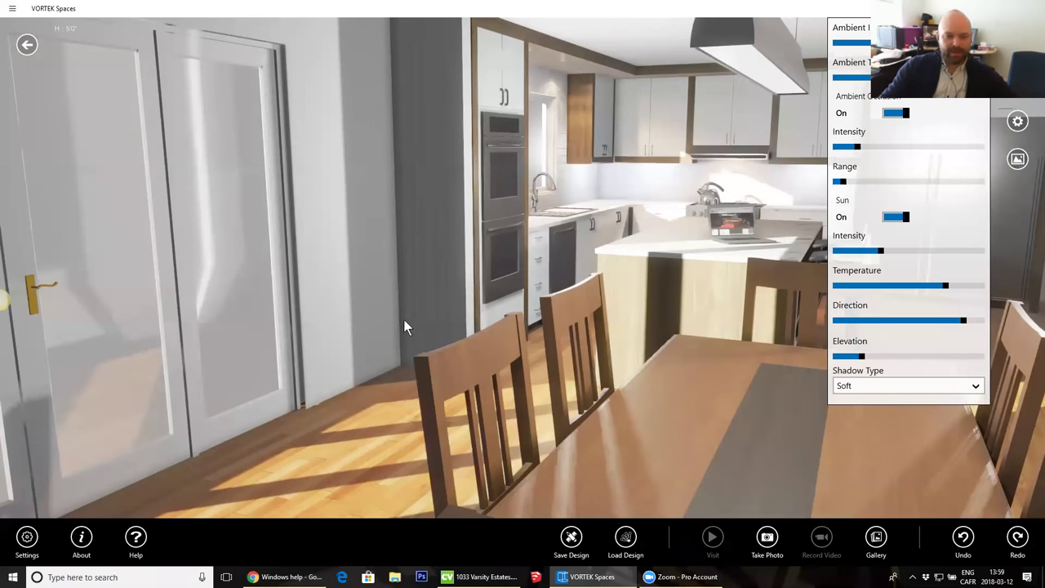
pyautogui.click(918, 285)
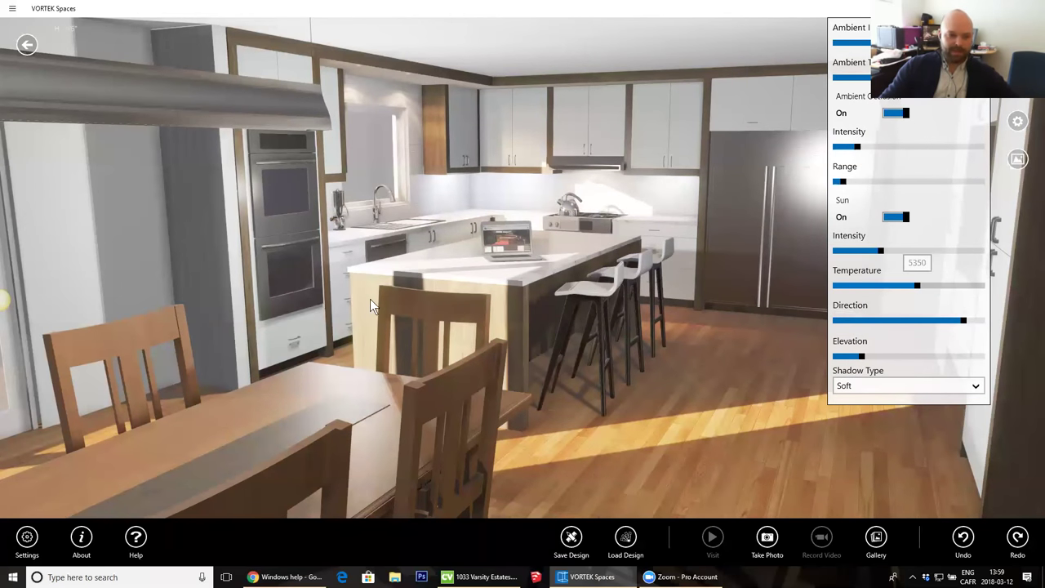
# - Examine the sunlight and shadows on the island, floor and backsplash from several viewpoints
pyautogui.moveTo(343, 296); pyautogui.dragTo(572, 298)
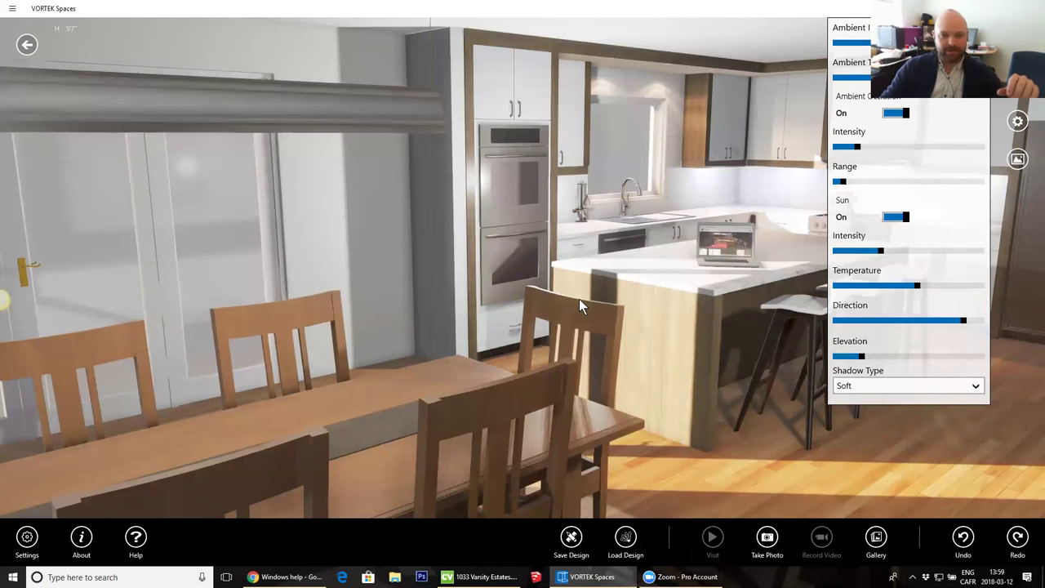
pyautogui.moveTo(669, 276); pyautogui.dragTo(677, 184)
pyautogui.scroll(3, 676, 184)
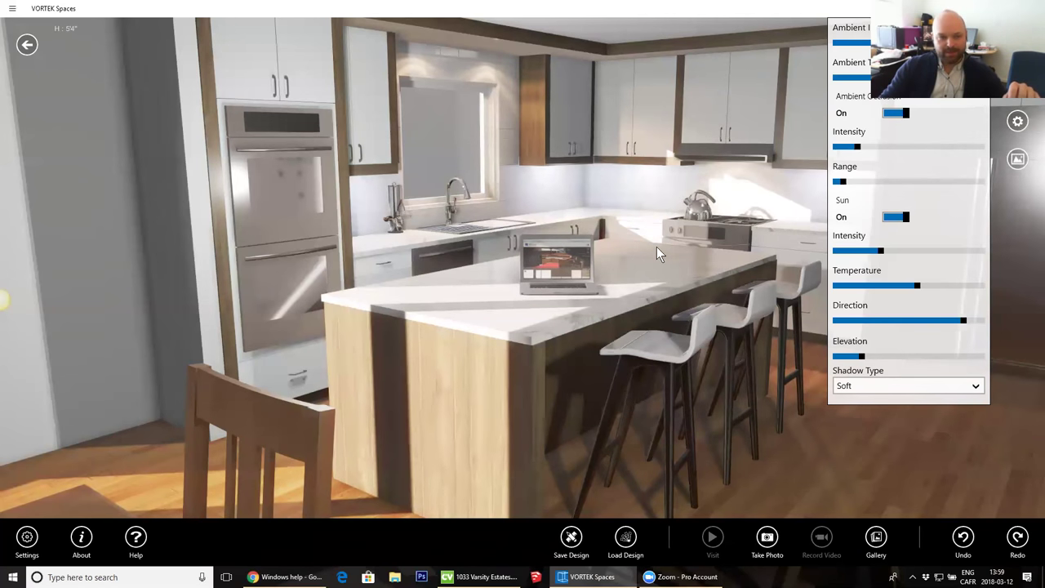
pyautogui.moveTo(486, 347); pyautogui.dragTo(596, 429)
pyautogui.moveTo(595, 429); pyautogui.dragTo(507, 290, button='middle')
pyautogui.moveTo(508, 298); pyautogui.dragTo(449, 175)
pyautogui.scroll(5, 392, 318)
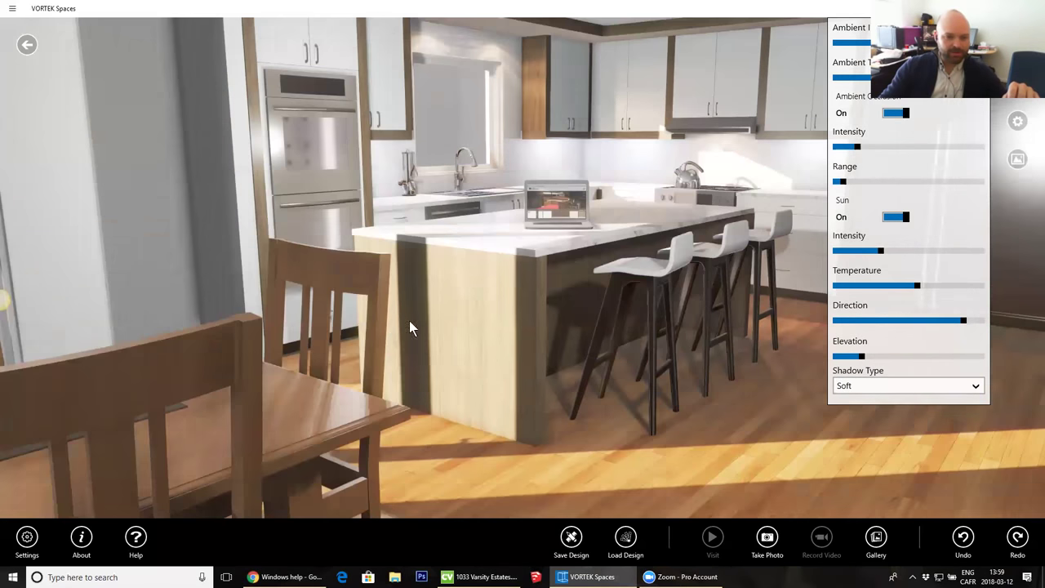
pyautogui.moveTo(371, 344); pyautogui.dragTo(456, 303)
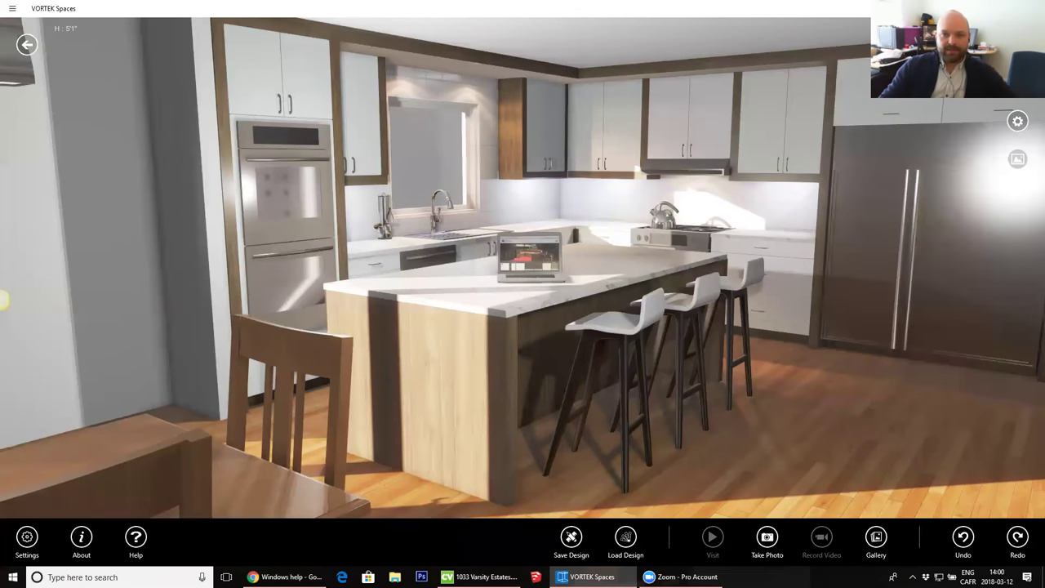
# - Open the camera effect settings and widen the field of view to show more of the room
pyautogui.click(1018, 122)
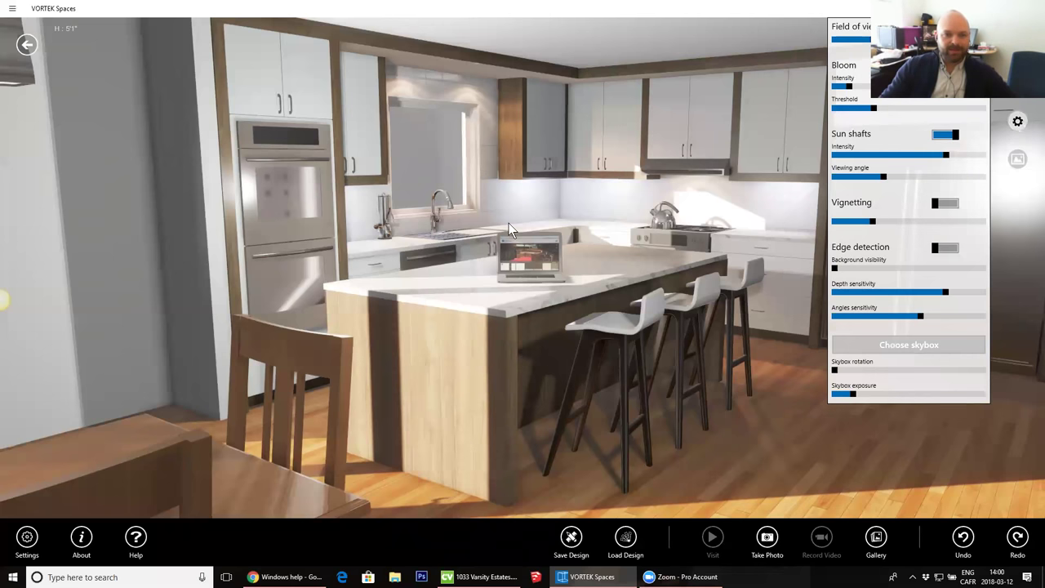
pyautogui.moveTo(495, 247); pyautogui.dragTo(555, 227)
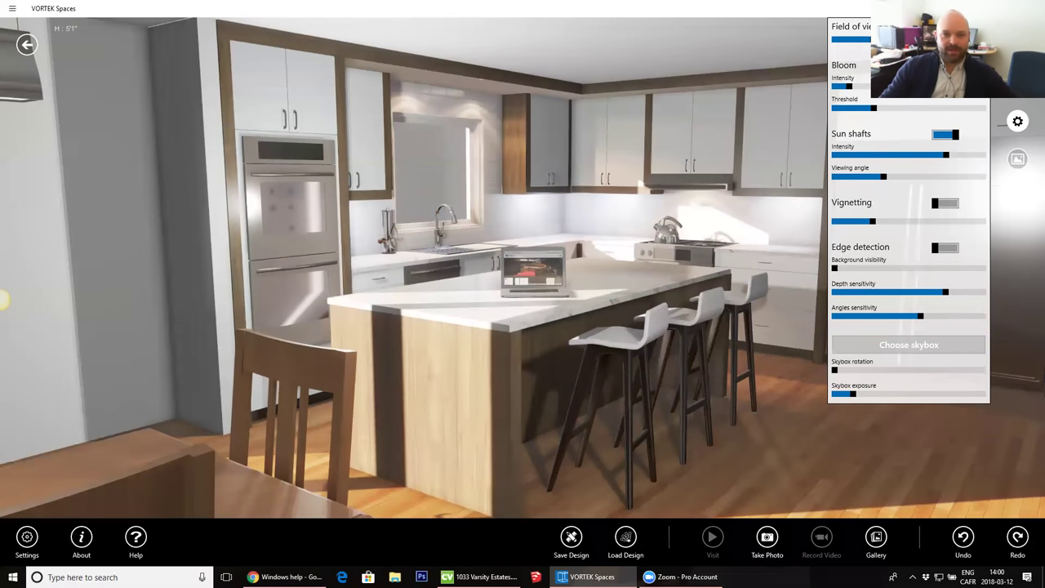
pyautogui.moveTo(876, 39); pyautogui.dragTo(951, 39)
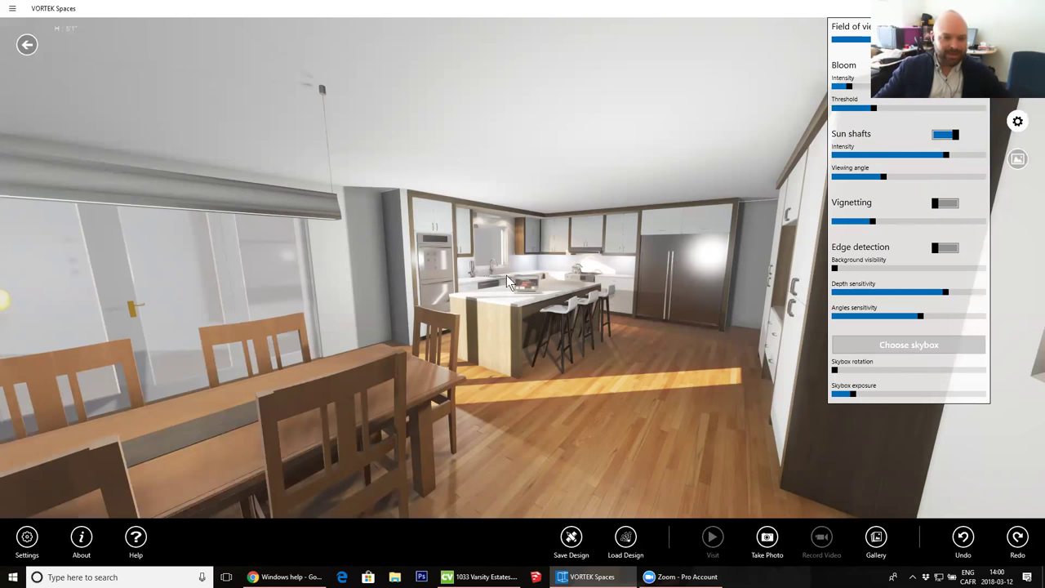
# - Inspect the island, wall ovens and cabinets with the wide field of view, and narrow the field of view again
pyautogui.scroll(5, 559, 244)
pyautogui.moveTo(544, 273); pyautogui.dragTo(539, 181)
pyautogui.scroll(-5, 585, 236)
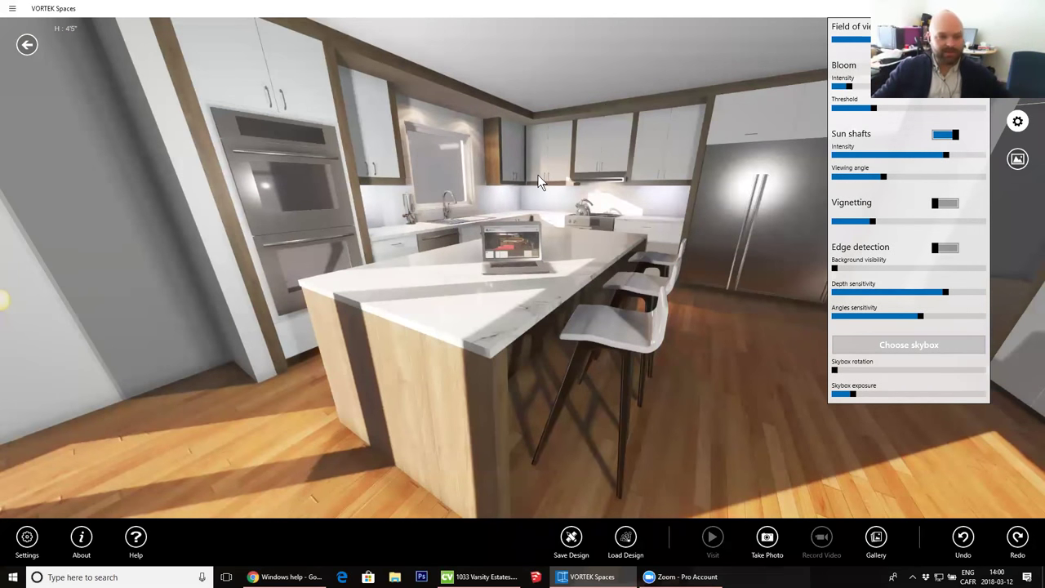
pyautogui.scroll(3, 523, 294)
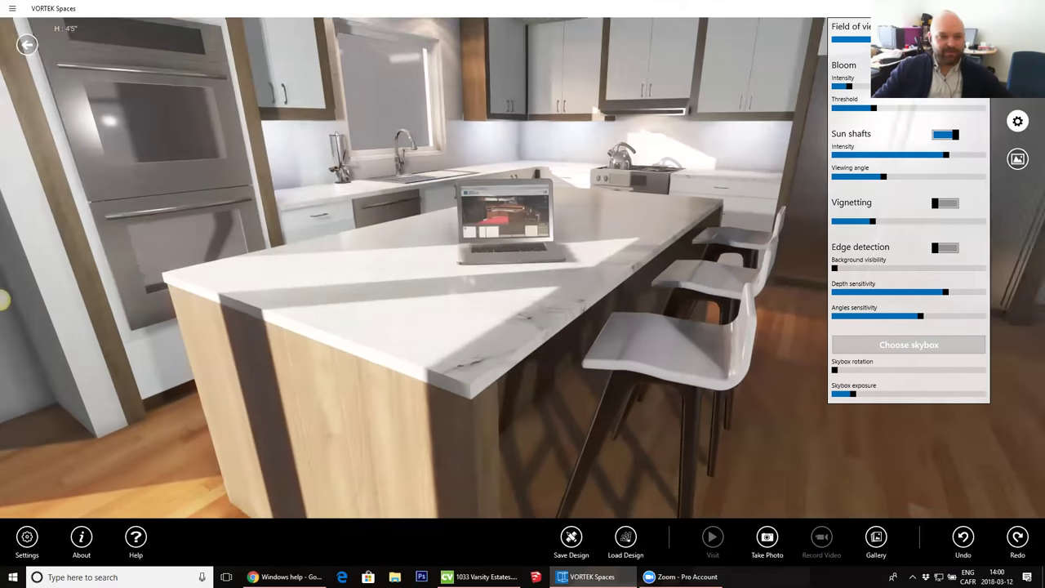
pyautogui.scroll(2, 523, 294)
pyautogui.moveTo(602, 123); pyautogui.dragTo(639, 217)
pyautogui.scroll(-2, 639, 217)
pyautogui.scroll(3, 613, 263)
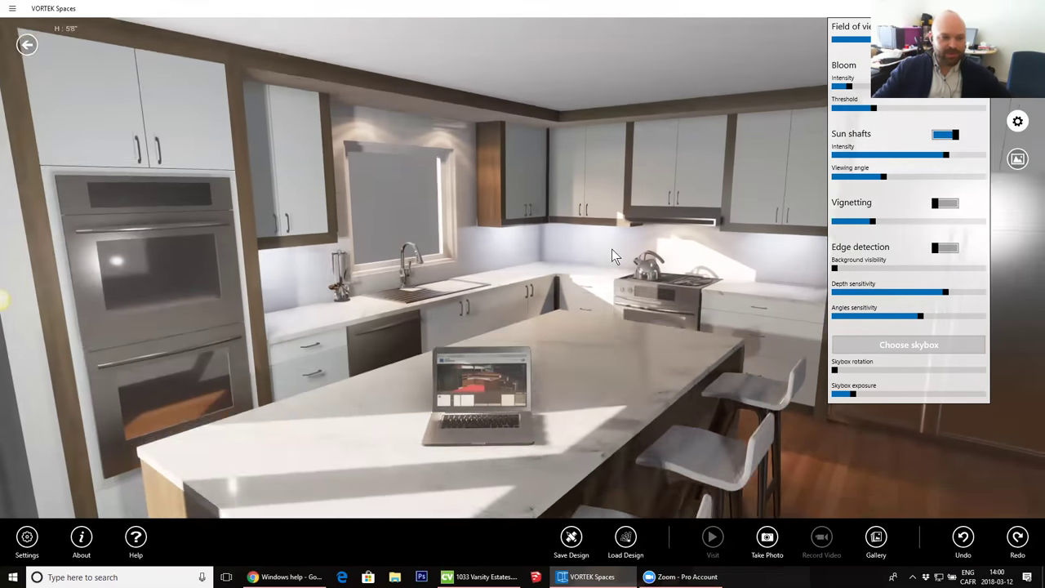
pyautogui.scroll(2, 612, 249)
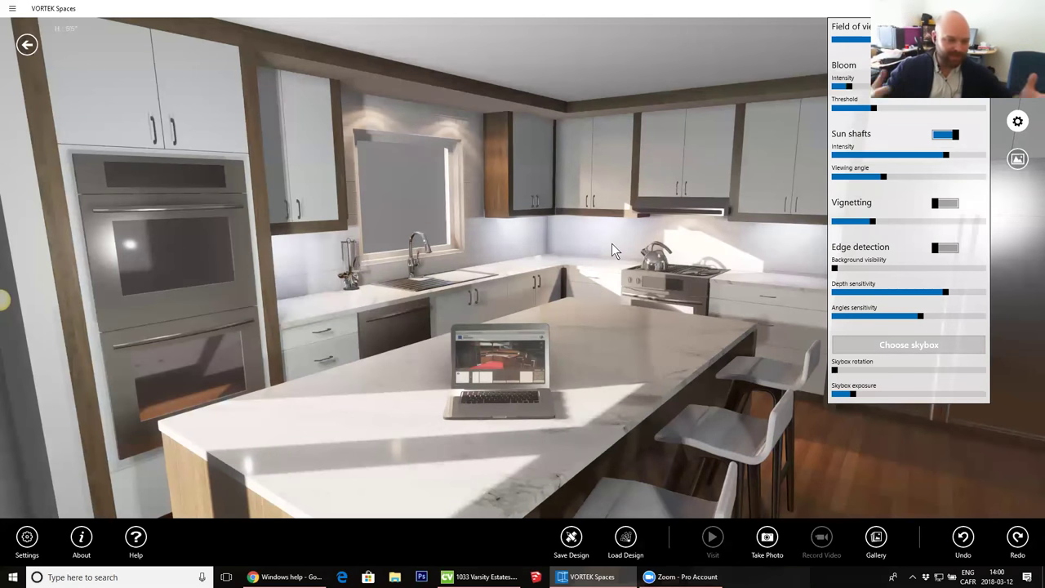
pyautogui.scroll(-3, 611, 269)
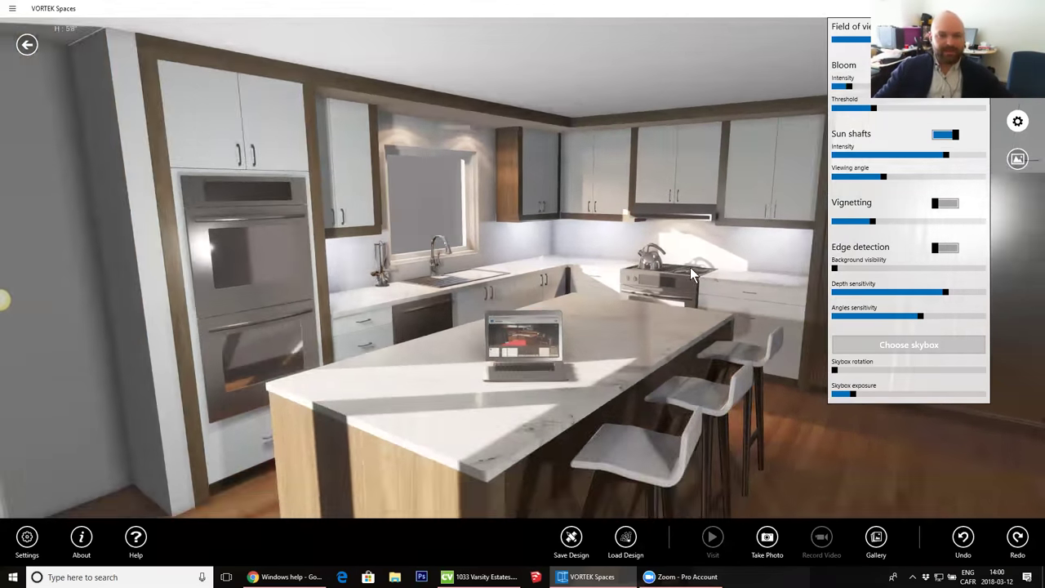
pyautogui.moveTo(892, 39); pyautogui.dragTo(869, 39)
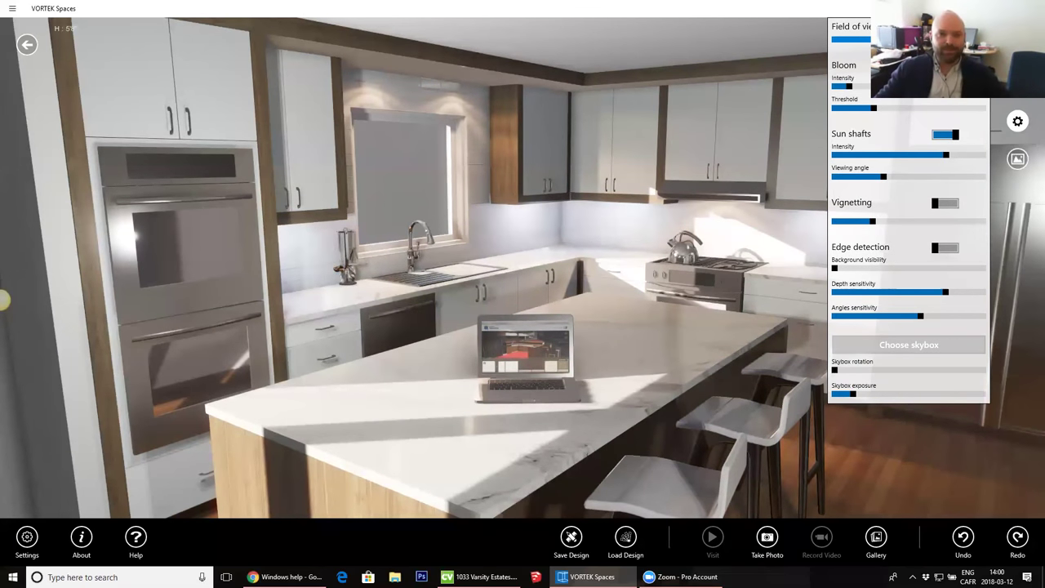
# - Compare strong bloom with the threshold at maximum, restore the threshold to a low level, and settle on a moderate bloom intensity
pyautogui.scroll(-3, 692, 148)
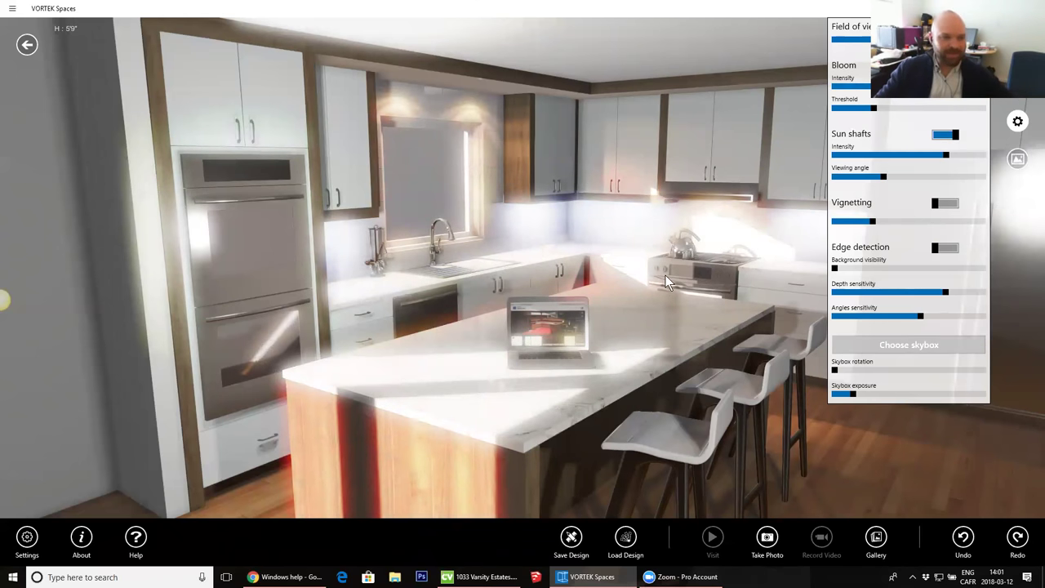
pyautogui.scroll(-4, 664, 274)
pyautogui.scroll(2, 748, 214)
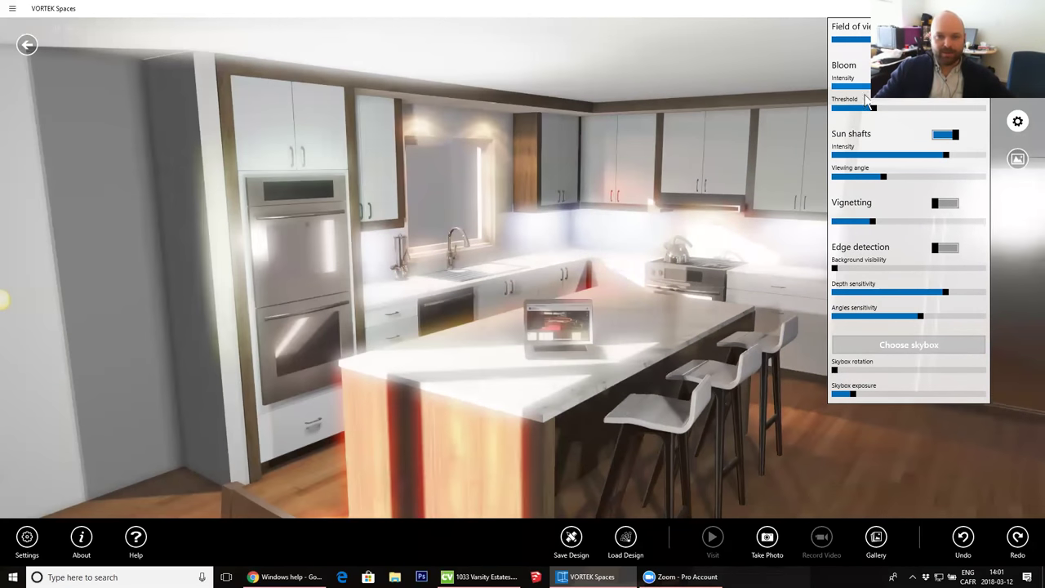
pyautogui.moveTo(873, 109); pyautogui.dragTo(995, 127)
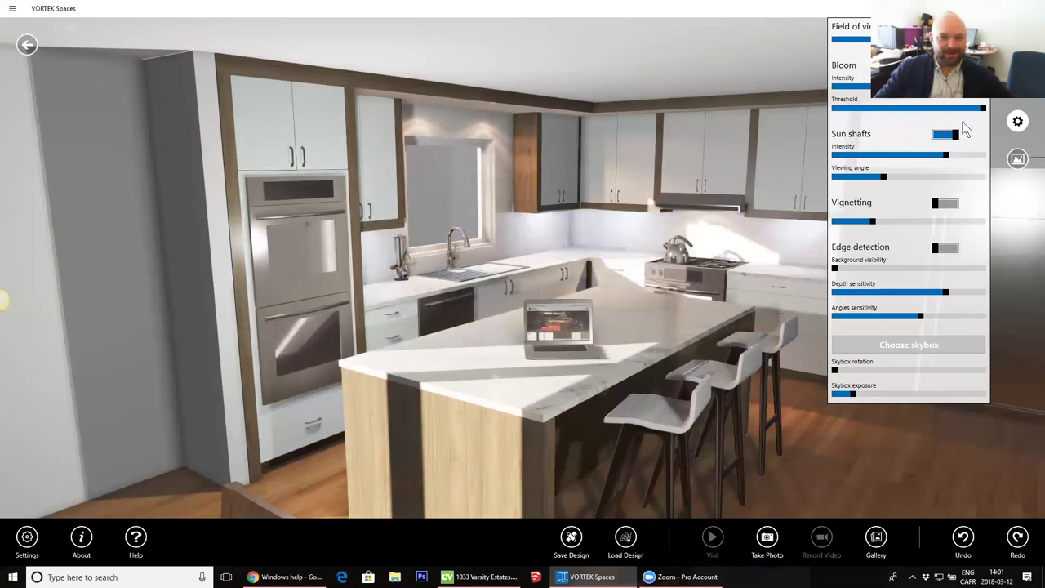
pyautogui.click(872, 106)
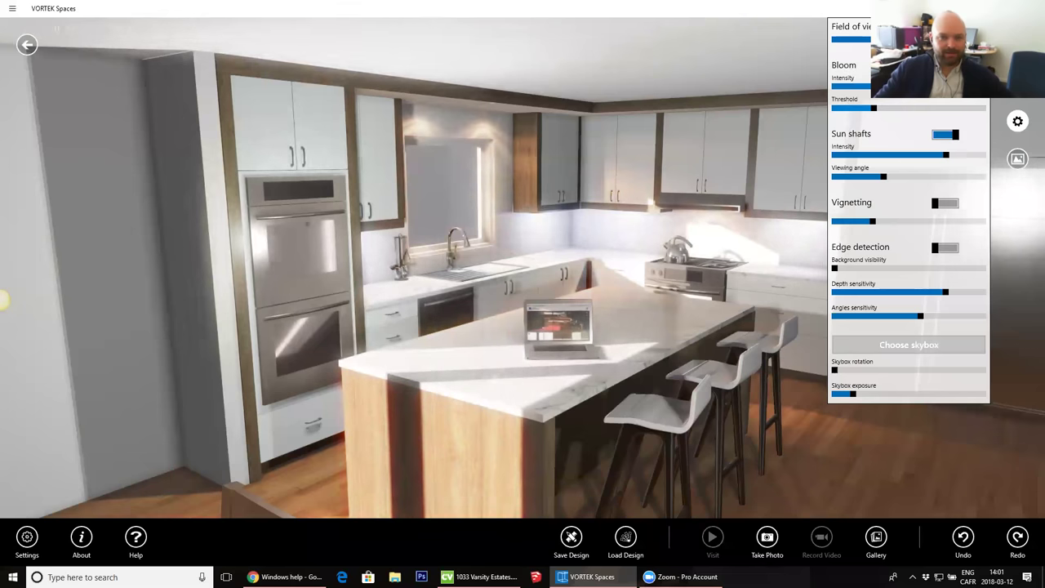
pyautogui.moveTo(931, 86); pyautogui.dragTo(867, 87)
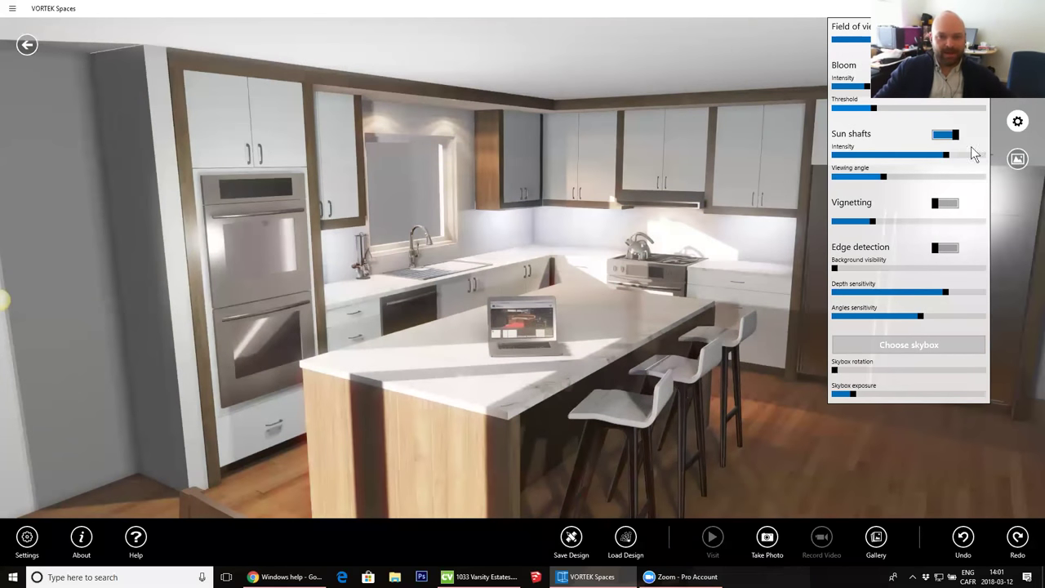
# - Raise the sun shafts' intensity and viewing angle to maximum
pyautogui.moveTo(946, 154); pyautogui.dragTo(982, 154)
pyautogui.click(985, 177)
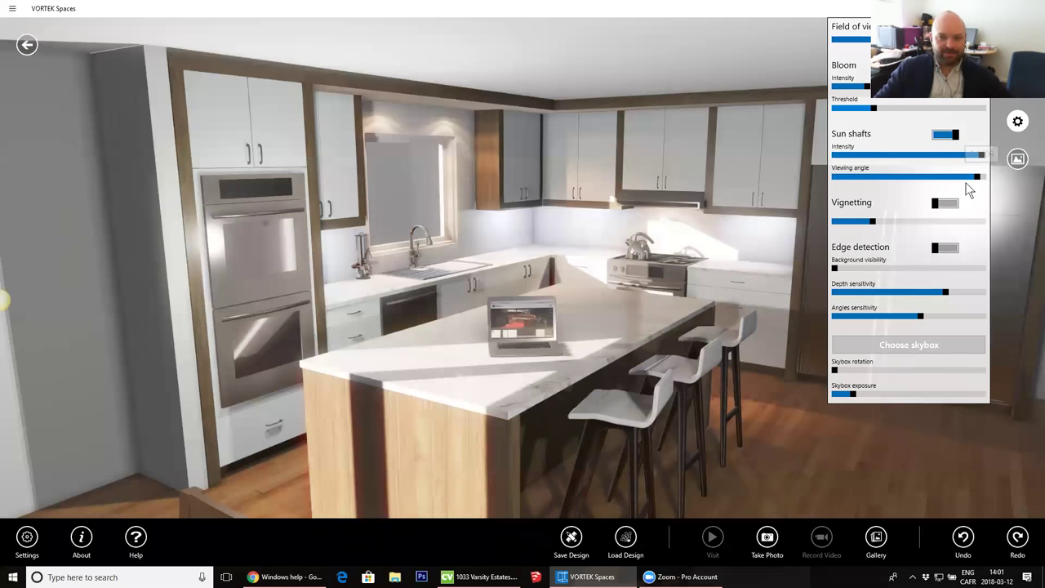
pyautogui.moveTo(618, 239); pyautogui.dragTo(232, 266)
# - Turn on vignetting and raise its strength to maximum to darken the edges of the view
pyautogui.moveTo(872, 222); pyautogui.dragTo(939, 220)
pyautogui.click(939, 204)
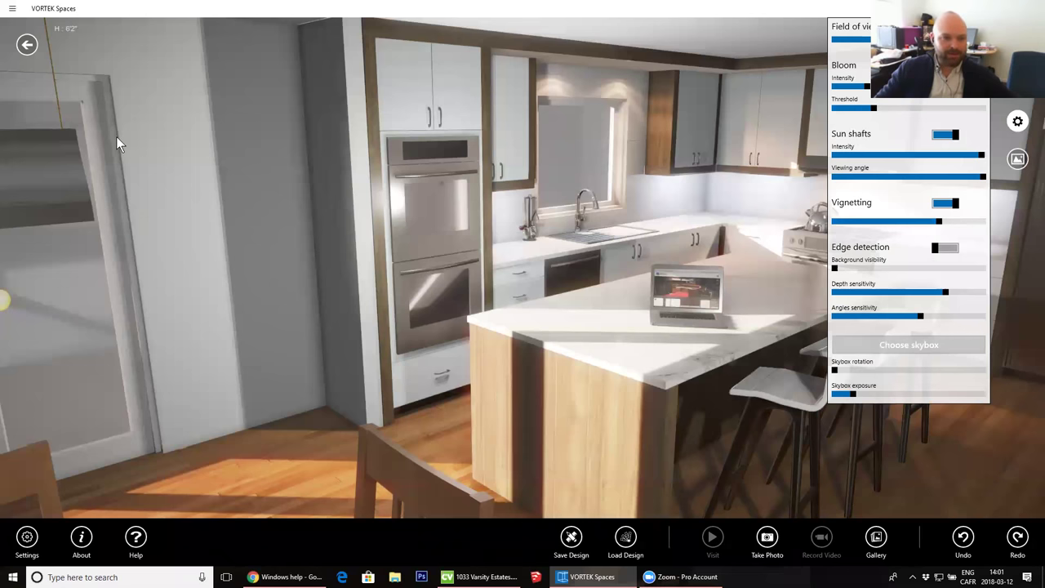
pyautogui.click(984, 221)
pyautogui.moveTo(637, 239); pyautogui.dragTo(412, 253)
pyautogui.moveTo(412, 253); pyautogui.dragTo(468, 143, button='middle')
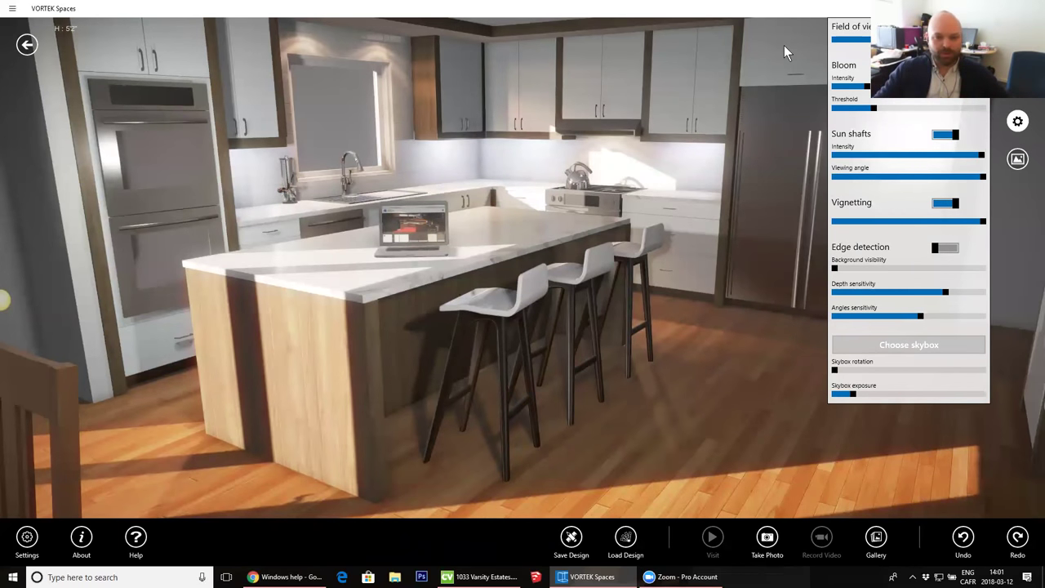
# - Face the glass doors and browse the skybox library to apply the Dresden Moat skybox
pyautogui.click(918, 347)
pyautogui.moveTo(833, 255); pyautogui.dragTo(517, 314)
pyautogui.moveTo(654, 149); pyautogui.dragTo(433, 168)
pyautogui.moveTo(625, 196); pyautogui.dragTo(649, 285)
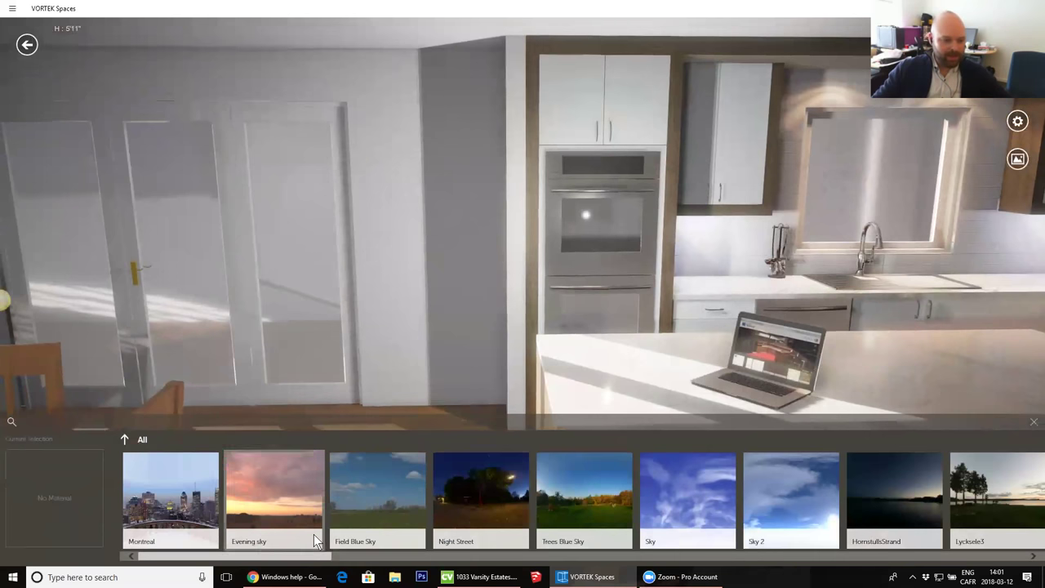
pyautogui.scroll(-8, 571, 500)
pyautogui.scroll(-10, 704, 514)
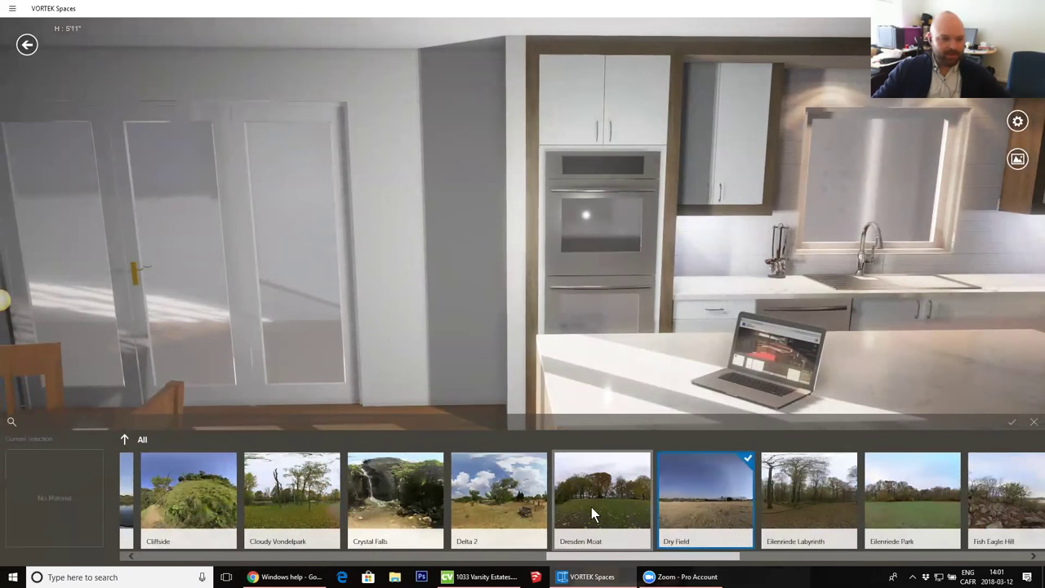
pyautogui.click(591, 507)
# - Examine the new skybox through the glass doors from several viewpoints around the island
pyautogui.moveTo(609, 405); pyautogui.dragTo(373, 292, button='middle')
pyautogui.moveTo(373, 291); pyautogui.dragTo(776, 312)
pyautogui.moveTo(627, 222); pyautogui.dragTo(442, 215)
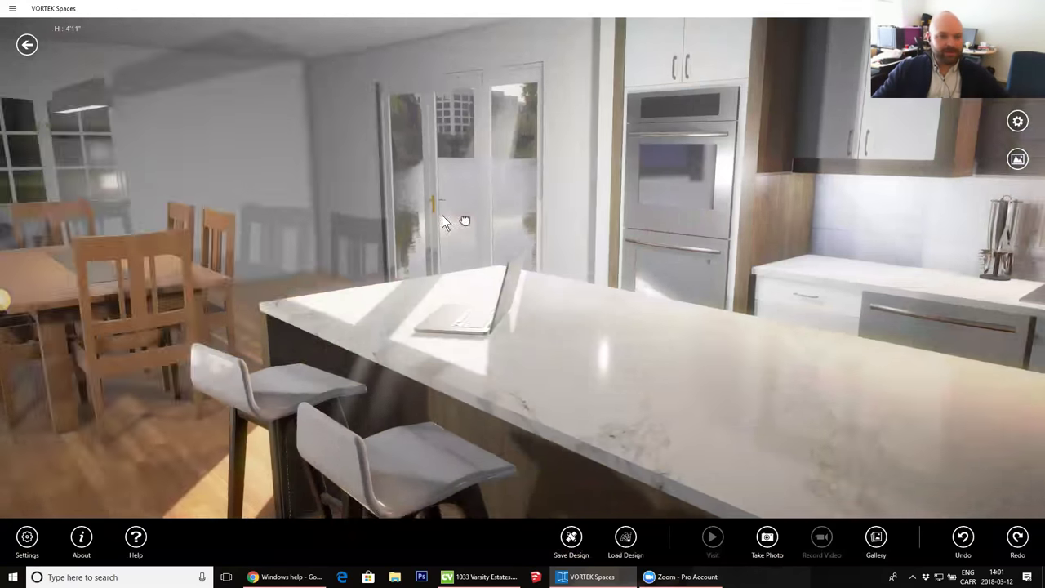
pyautogui.press('a')
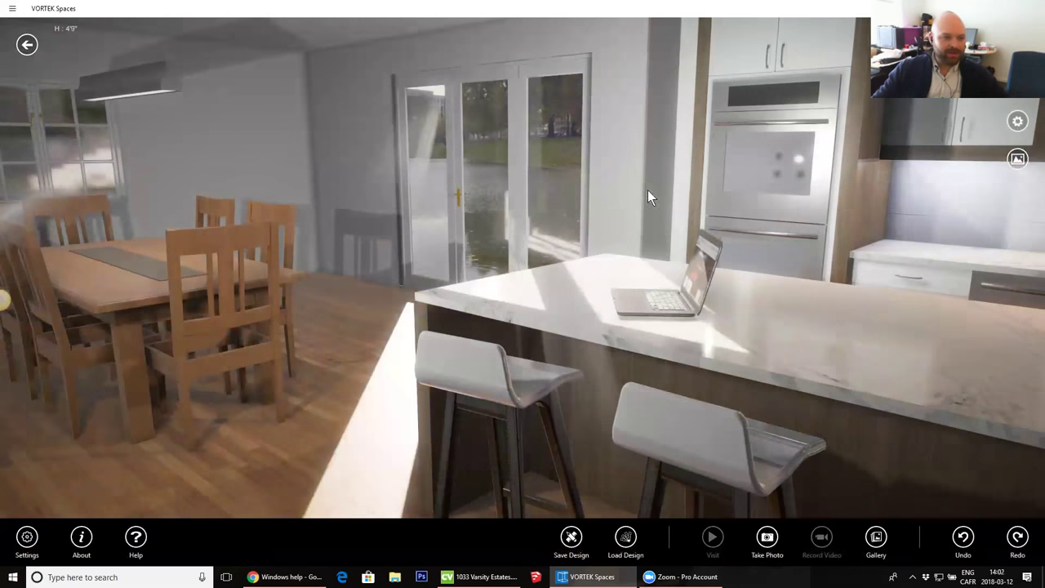
pyautogui.press('a')
pyautogui.moveTo(647, 175); pyautogui.dragTo(331, 168)
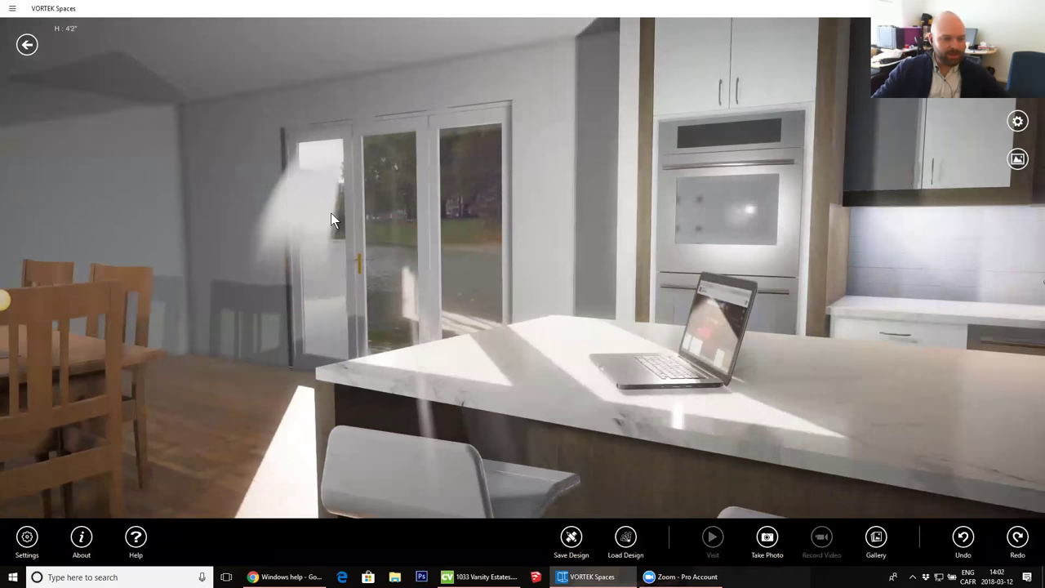
pyautogui.moveTo(470, 217); pyautogui.dragTo(801, 214)
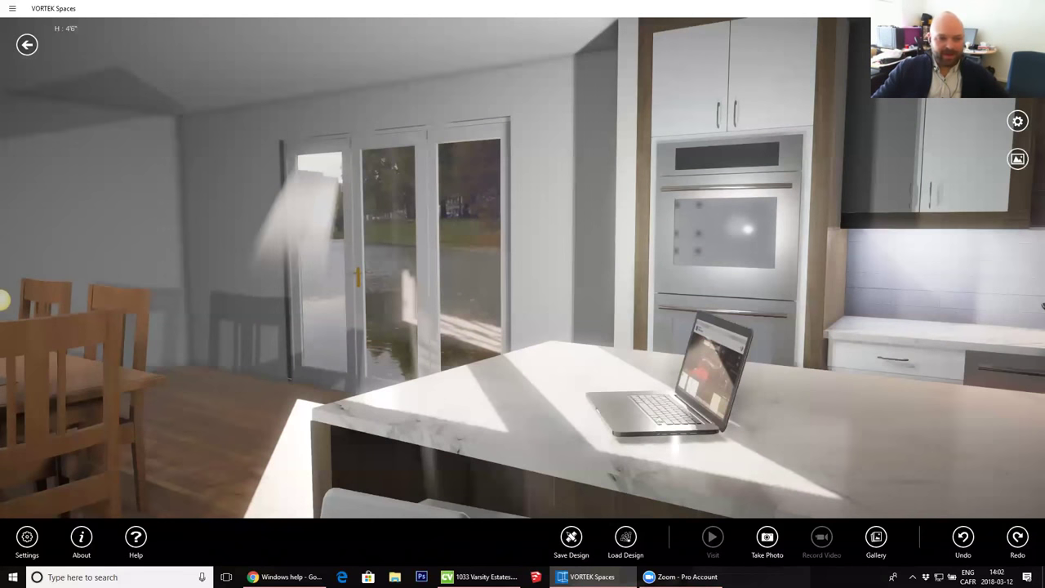
# - Turn the skybox rotation to maximum and replace the Dresden Moat skybox with Eilenriede Park
pyautogui.click(1018, 121)
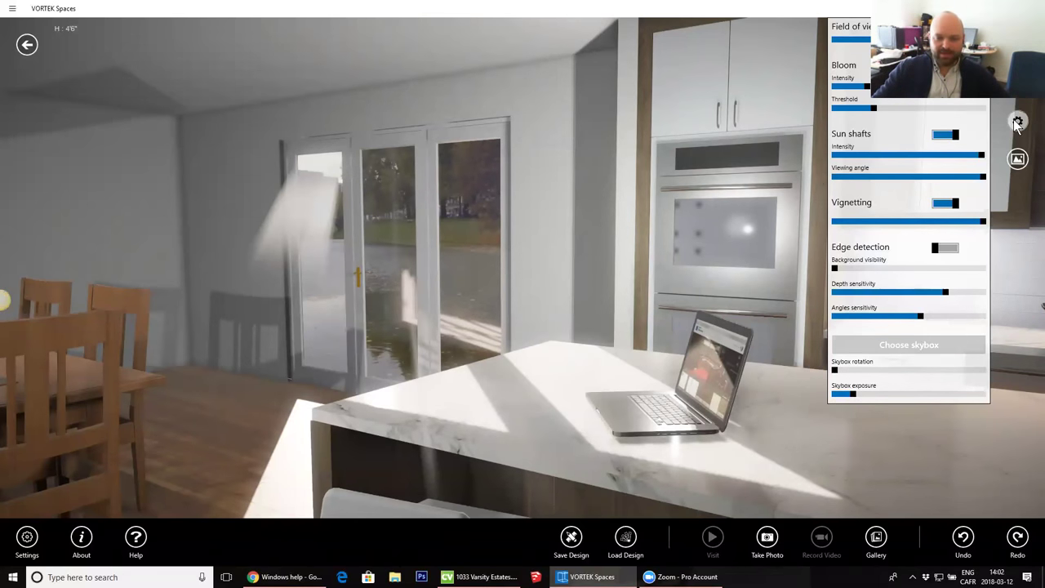
pyautogui.moveTo(834, 373); pyautogui.dragTo(980, 362)
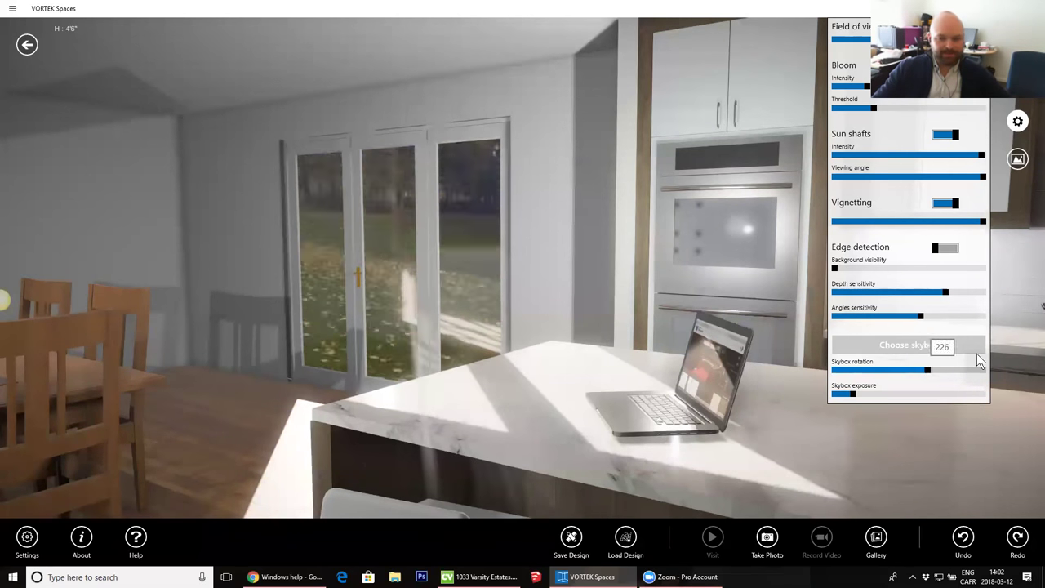
pyautogui.click(950, 349)
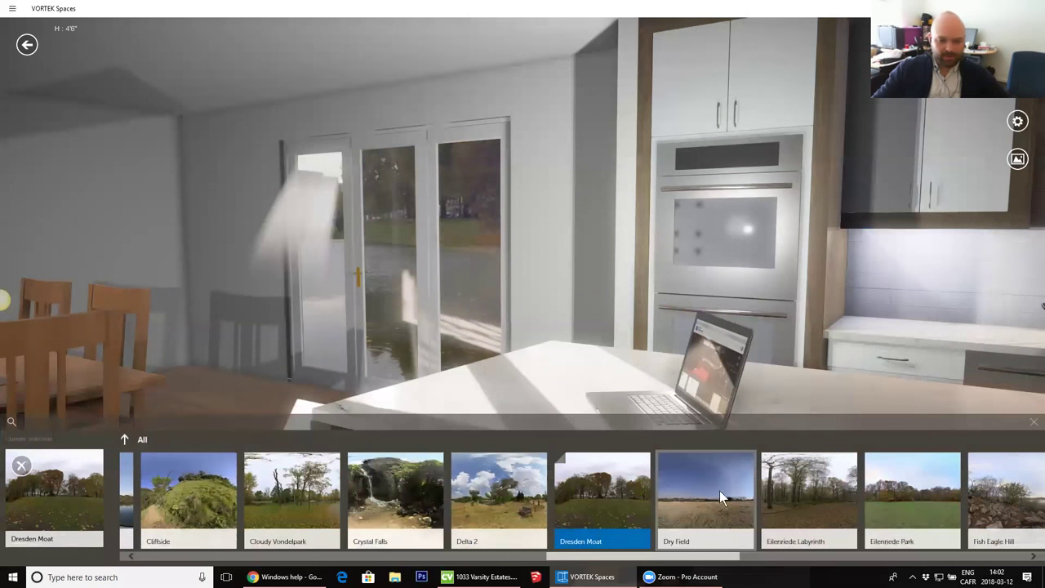
pyautogui.click(825, 494)
pyautogui.click(906, 493)
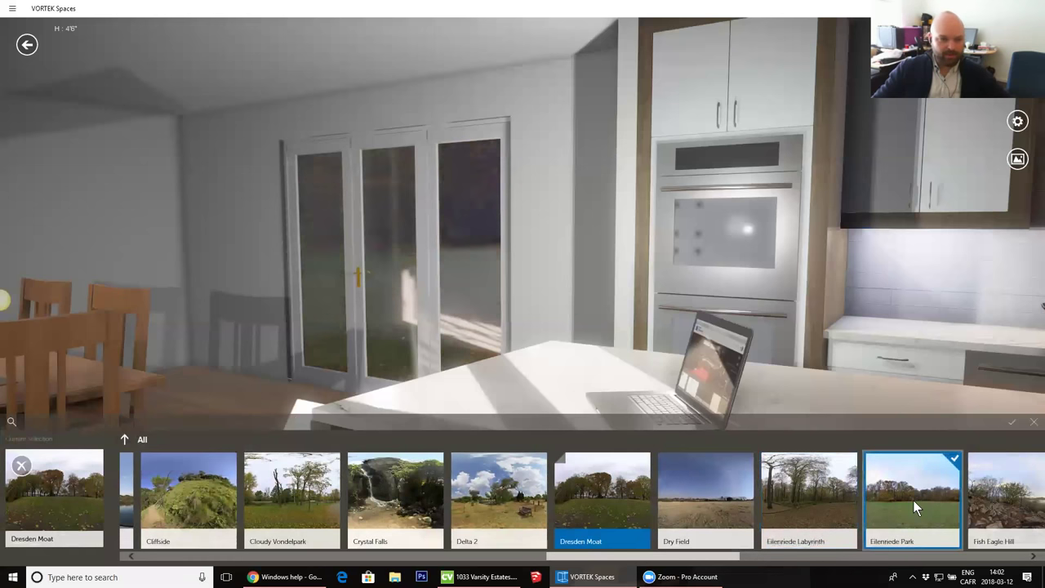
pyautogui.click(991, 497)
pyautogui.click(896, 502)
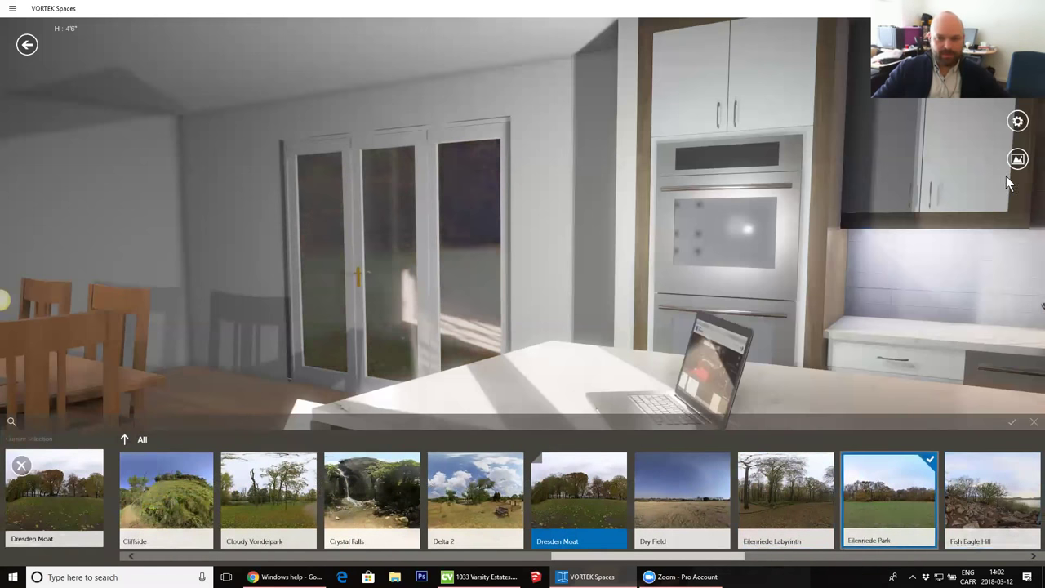
pyautogui.click(1013, 167)
pyautogui.click(1021, 126)
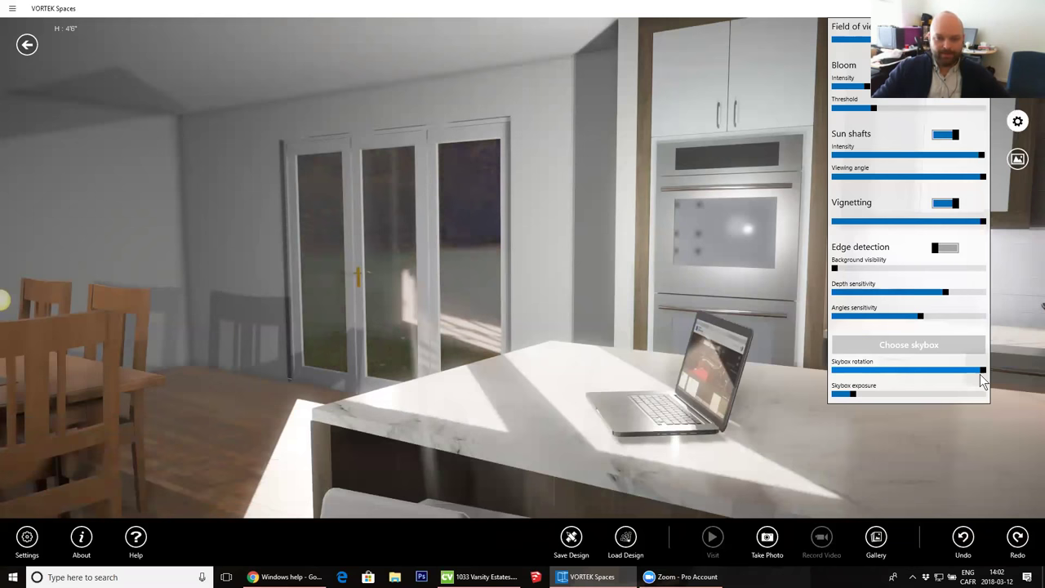
# - Reduce the skybox rotation to roughly a quarter of its range and raise the skybox exposure to about a third
pyautogui.moveTo(943, 370); pyautogui.dragTo(889, 378)
pyautogui.moveTo(703, 284); pyautogui.dragTo(579, 283)
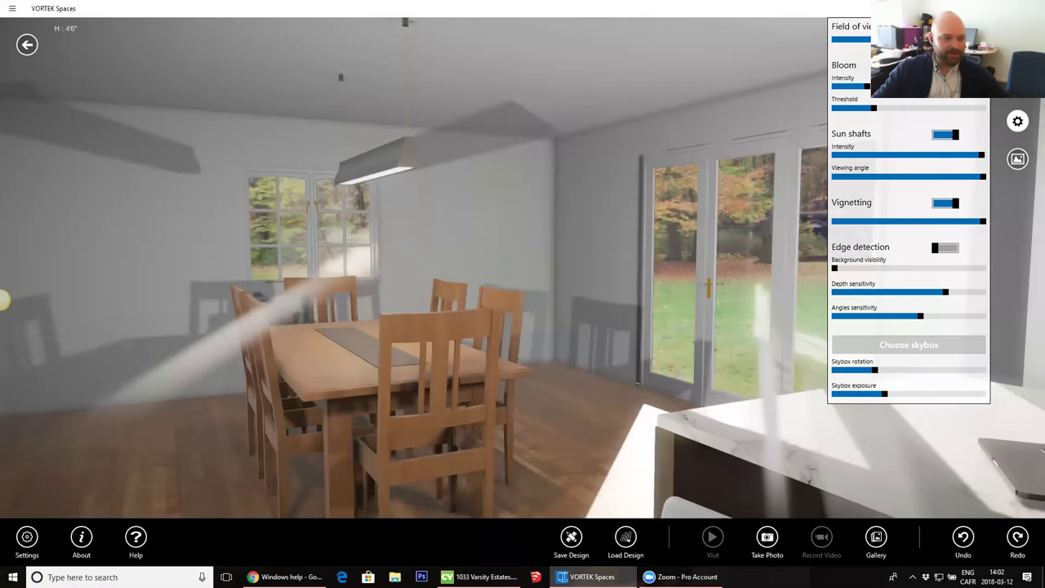
# - Examine the new outdoor scenery through the glass doors and kitchen window from the dining area
pyautogui.moveTo(469, 285); pyautogui.dragTo(107, 261)
pyautogui.moveTo(562, 212); pyautogui.dragTo(57, 218)
pyautogui.click(412, 277)
pyautogui.moveTo(412, 277); pyautogui.dragTo(783, 84, button='middle')
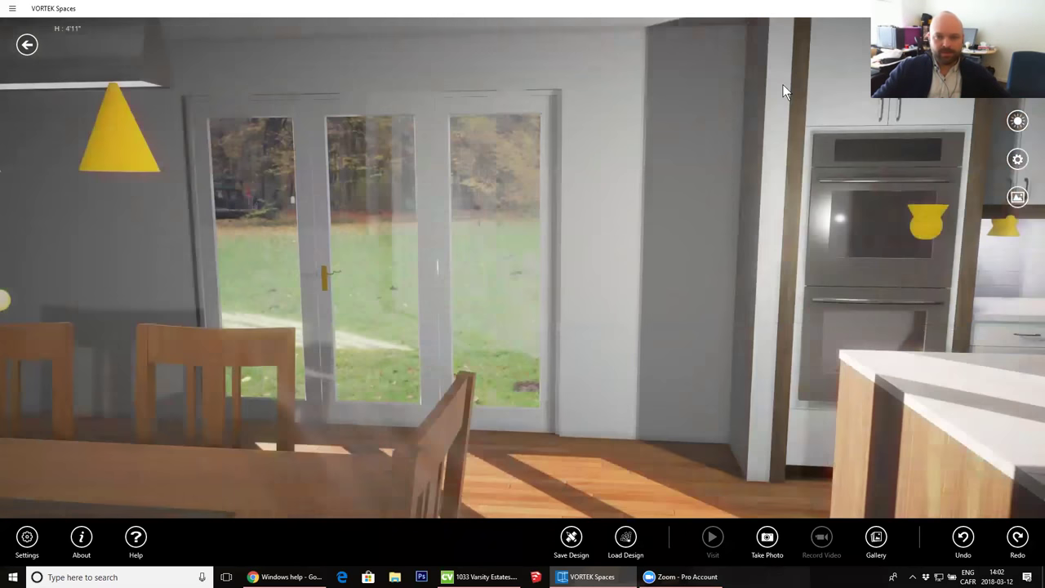
pyautogui.moveTo(782, 84); pyautogui.dragTo(398, 54)
pyautogui.moveTo(383, 219); pyautogui.dragTo(560, 241)
pyautogui.moveTo(560, 237); pyautogui.dragTo(488, 221, button='middle')
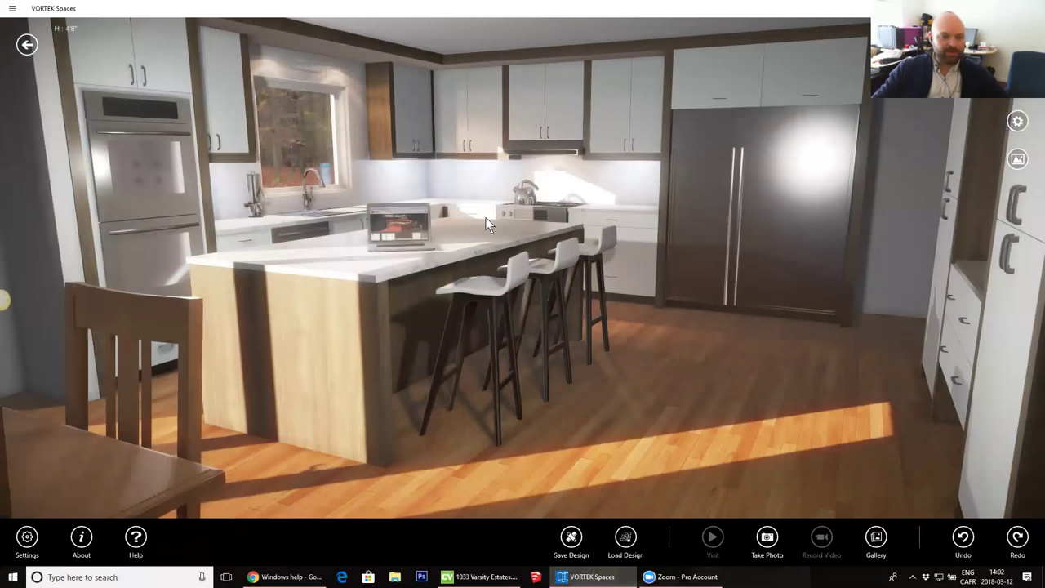
# - Frame the whole kitchen with the island, stools and refrigerator, and save it as the first viewpoint
pyautogui.moveTo(532, 242); pyautogui.dragTo(547, 250)
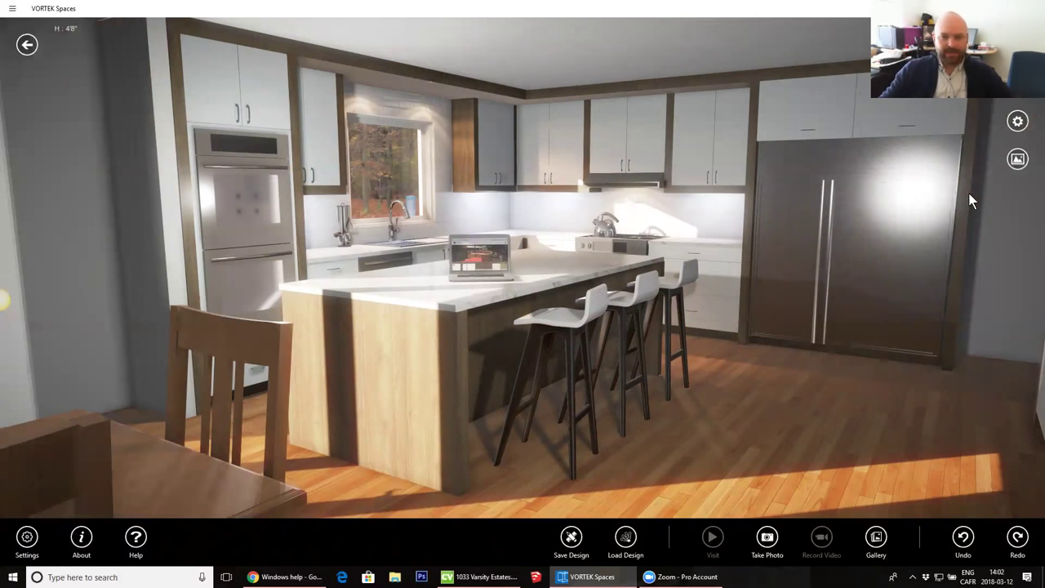
pyautogui.click(1017, 161)
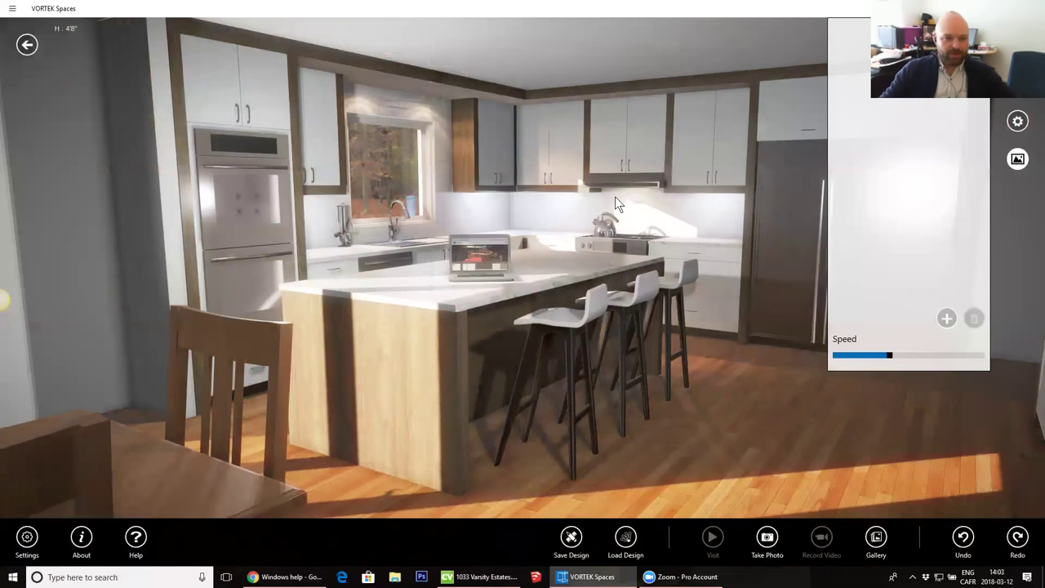
pyautogui.moveTo(562, 255); pyautogui.dragTo(576, 235, button='middle')
pyautogui.moveTo(613, 237); pyautogui.dragTo(582, 224)
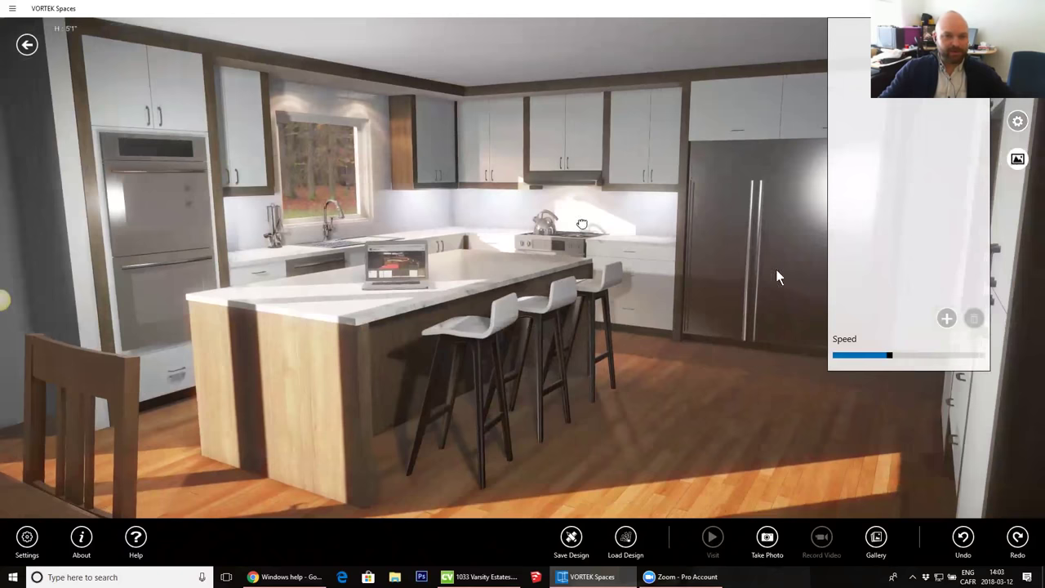
pyautogui.click(945, 319)
pyautogui.scroll(5, 495, 178)
pyautogui.click(844, 319)
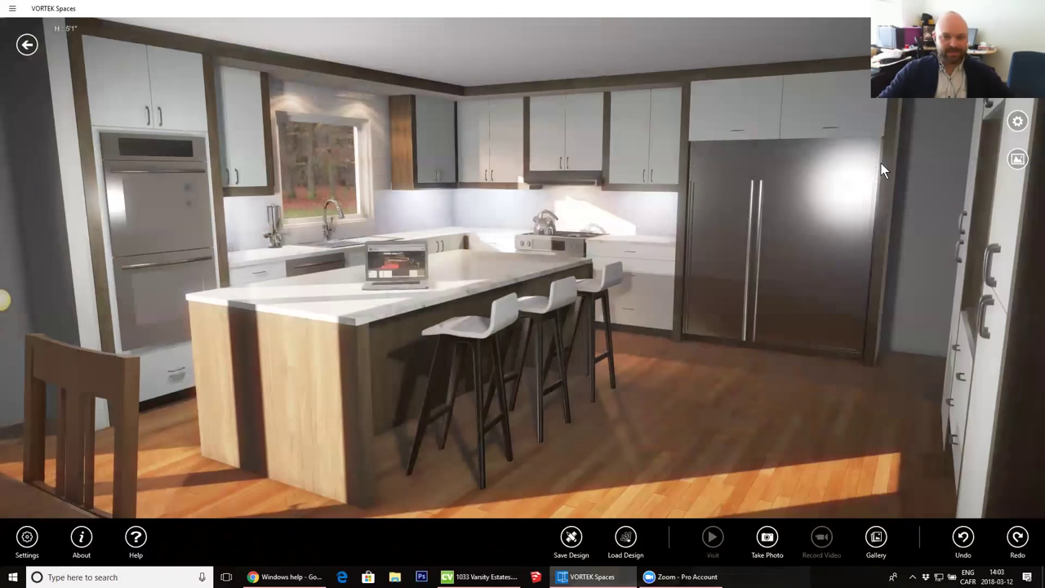
# - Face the tall pantry cabinets with the open shelves and save that view as the second viewpoint
pyautogui.scroll(1, 546, 260)
pyautogui.scroll(2, 677, 237)
pyautogui.moveTo(602, 201); pyautogui.dragTo(281, 198)
pyautogui.scroll(-1, 282, 196)
pyautogui.moveTo(281, 196); pyautogui.dragTo(366, 298, button='middle')
pyautogui.moveTo(375, 281); pyautogui.dragTo(469, 207)
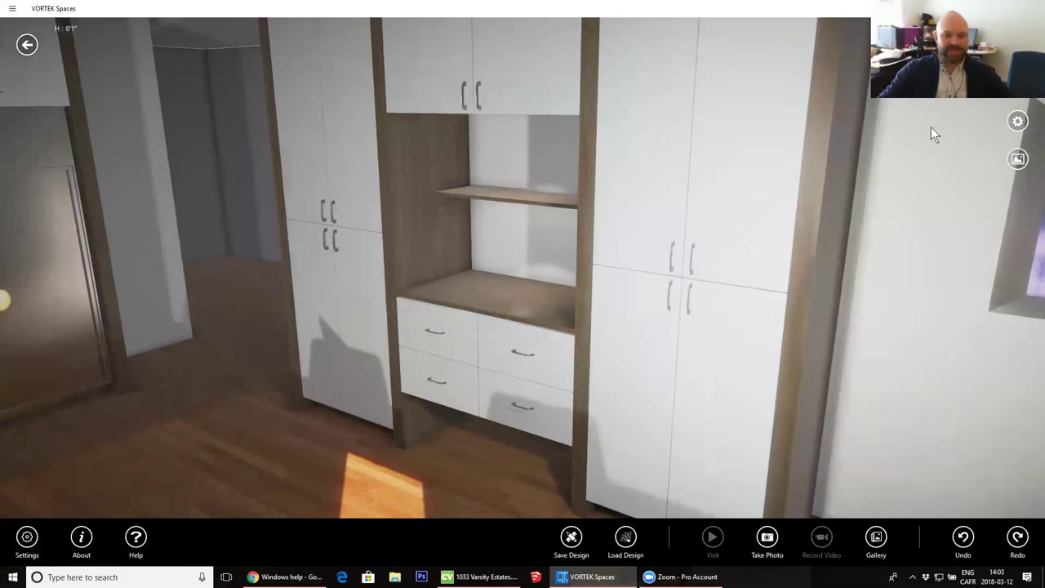
pyautogui.click(1018, 158)
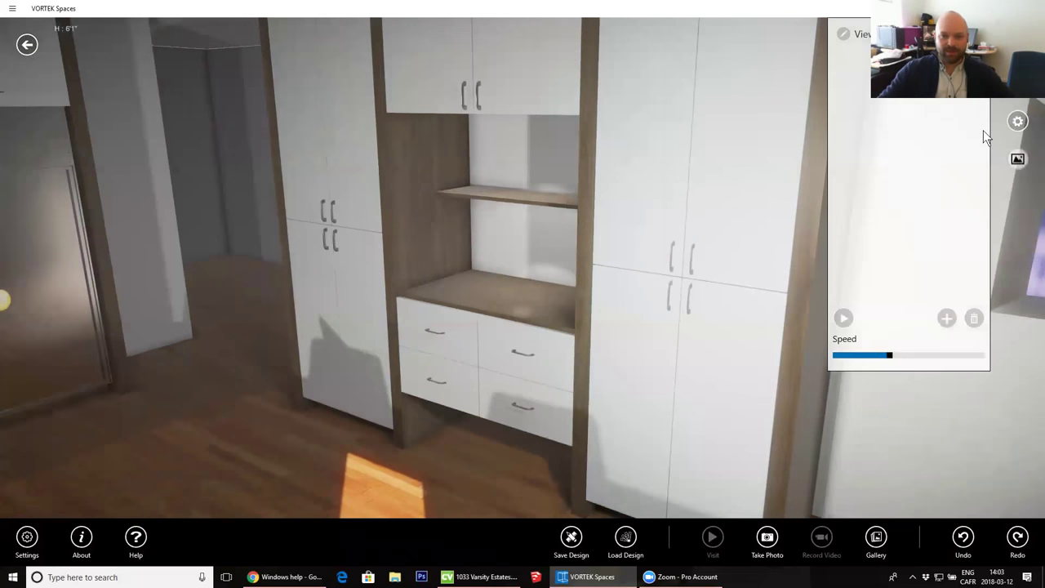
pyautogui.click(947, 318)
# - Add a third viewpoint looking towards the range and corner cabinets beside the refrigerator
pyautogui.moveTo(339, 163); pyautogui.dragTo(525, 380)
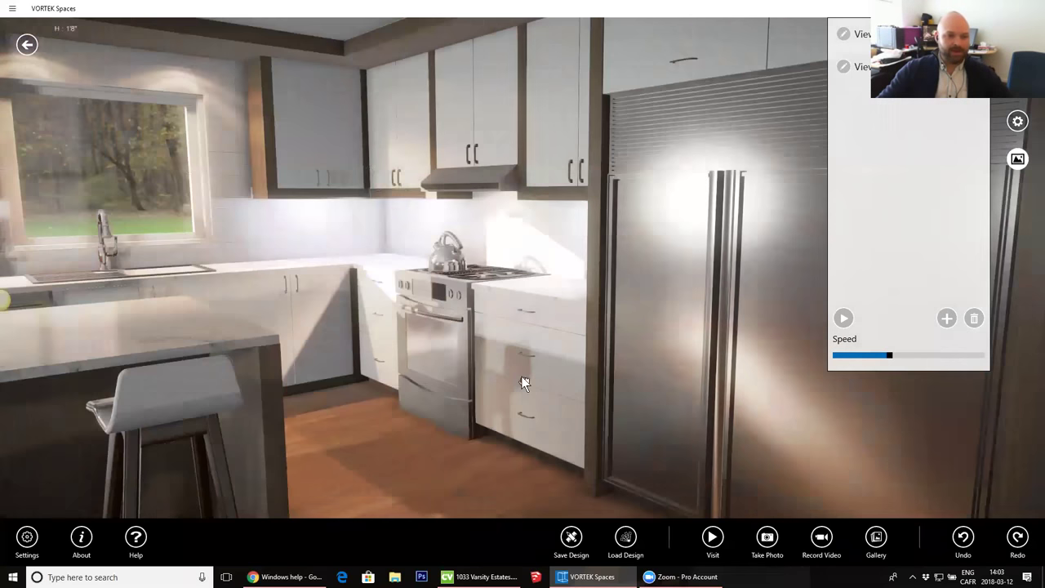
pyautogui.scroll(-3, 524, 364)
pyautogui.scroll(3, 524, 364)
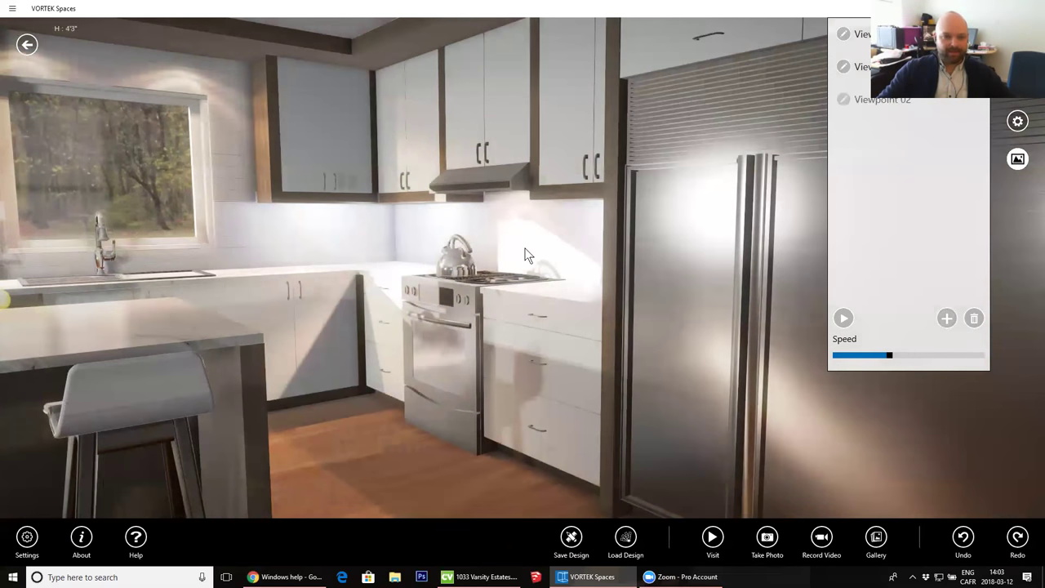
# - Move in close to the kettle on the cooktop and save the close-up as a new viewpoint
pyautogui.scroll(3, 522, 250)
pyautogui.moveTo(523, 250); pyautogui.dragTo(652, 321)
pyautogui.scroll(3, 657, 304)
pyautogui.scroll(3, 657, 302)
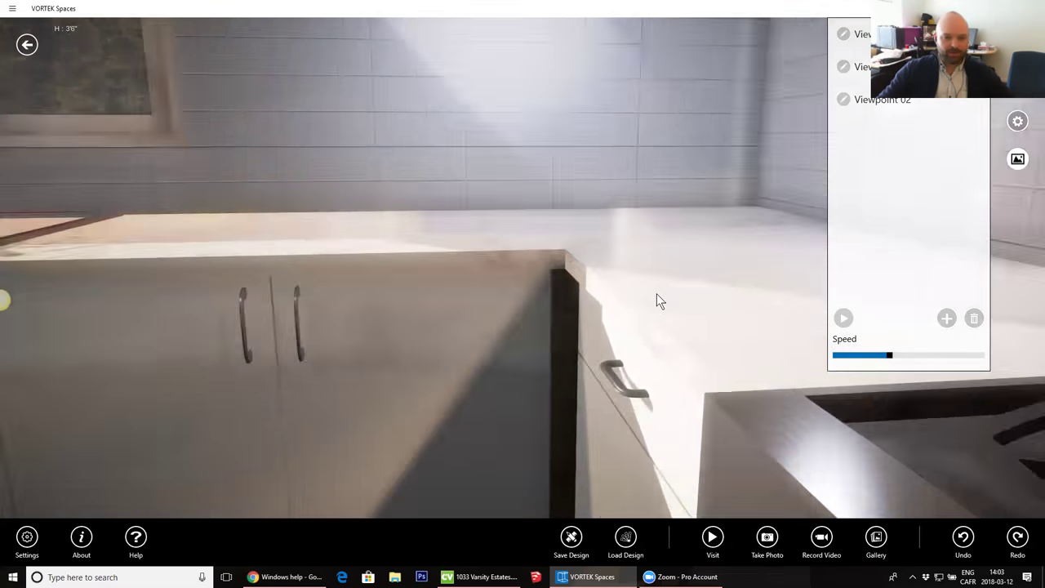
pyautogui.scroll(-2, 656, 296)
pyautogui.moveTo(657, 293); pyautogui.dragTo(201, 231)
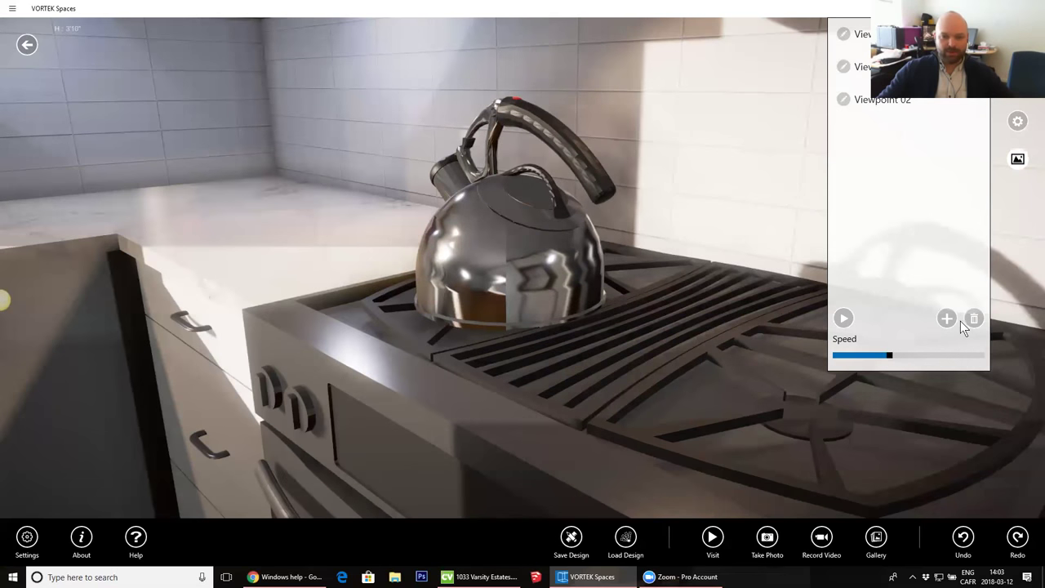
pyautogui.click(947, 318)
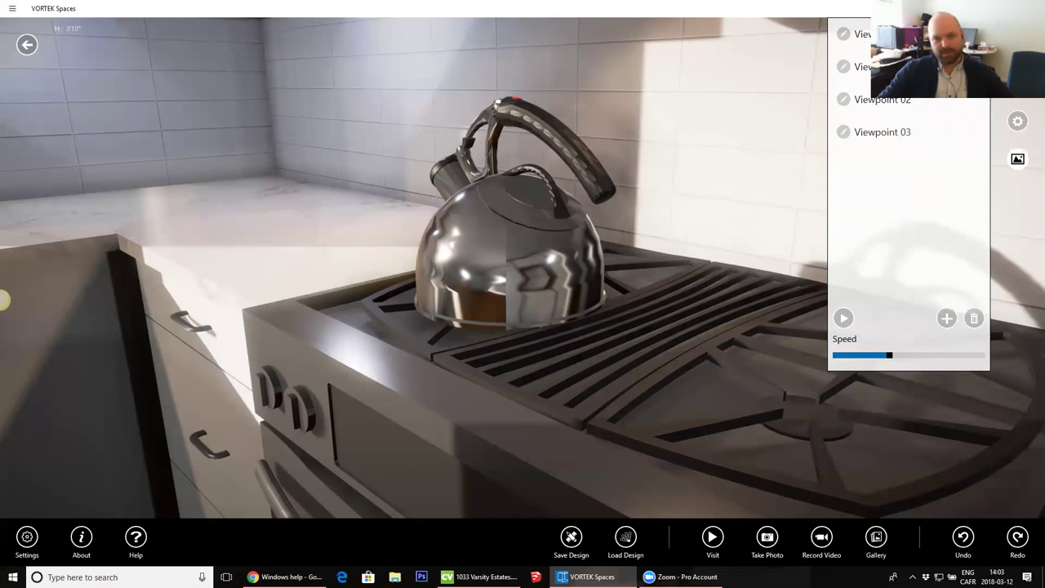
# - Add three more viewpoints covering the sink side, the island's built-in microwave side and the aisle seen from above
pyautogui.moveTo(123, 291); pyautogui.dragTo(719, 334)
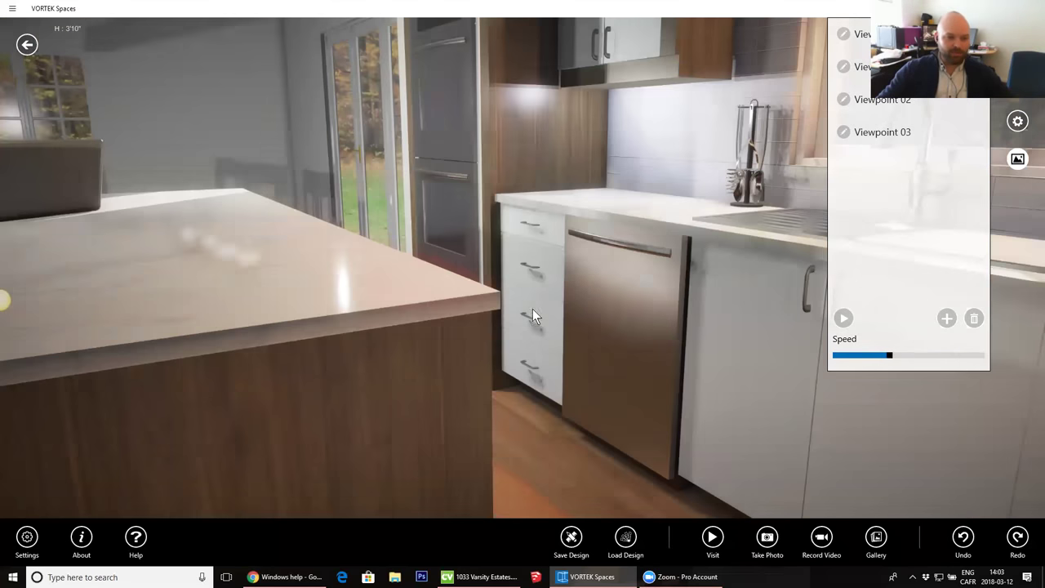
pyautogui.moveTo(533, 311); pyautogui.dragTo(386, 459, button='middle')
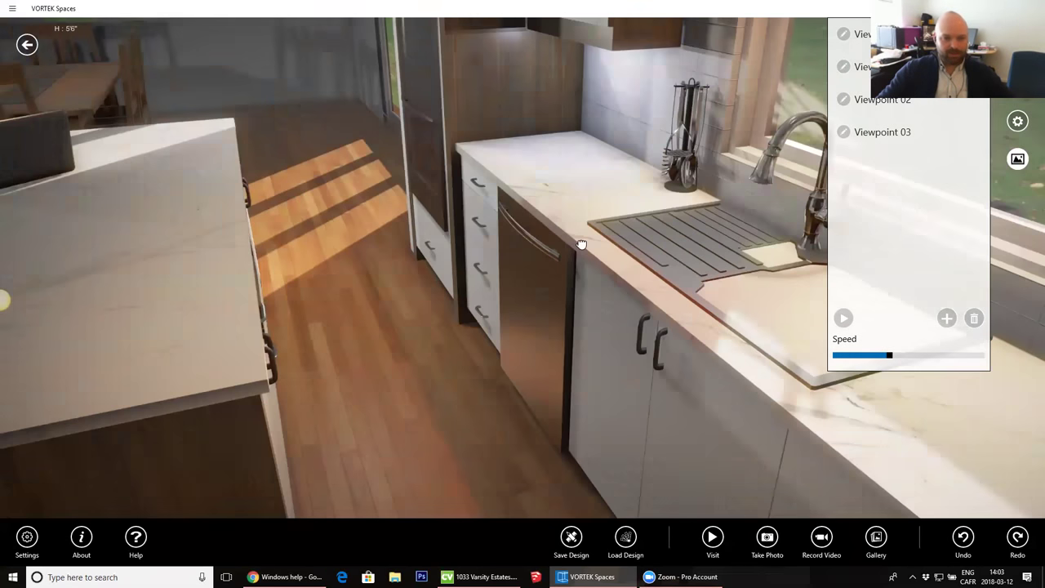
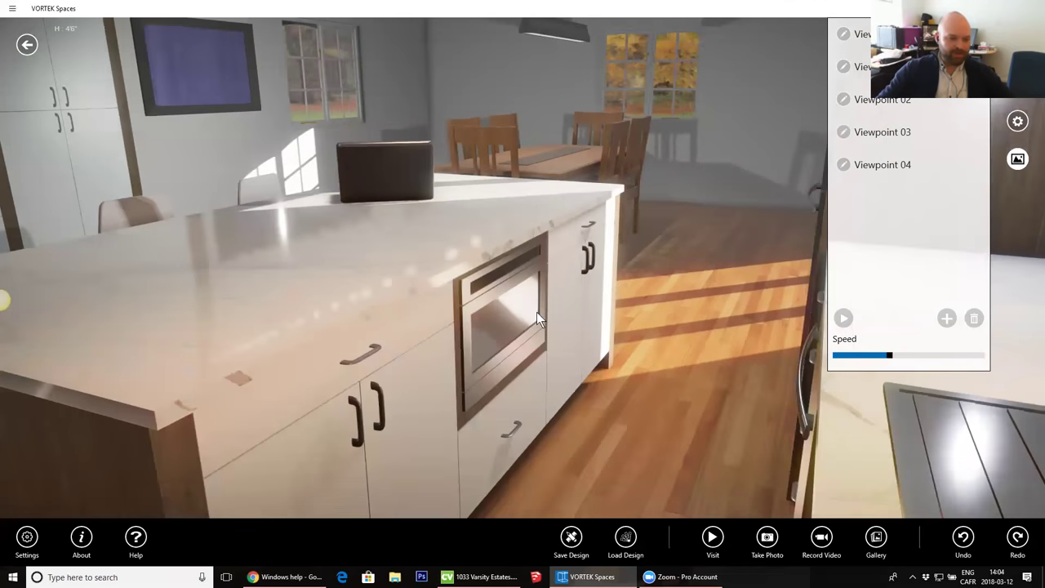
pyautogui.moveTo(697, 285); pyautogui.dragTo(924, 312)
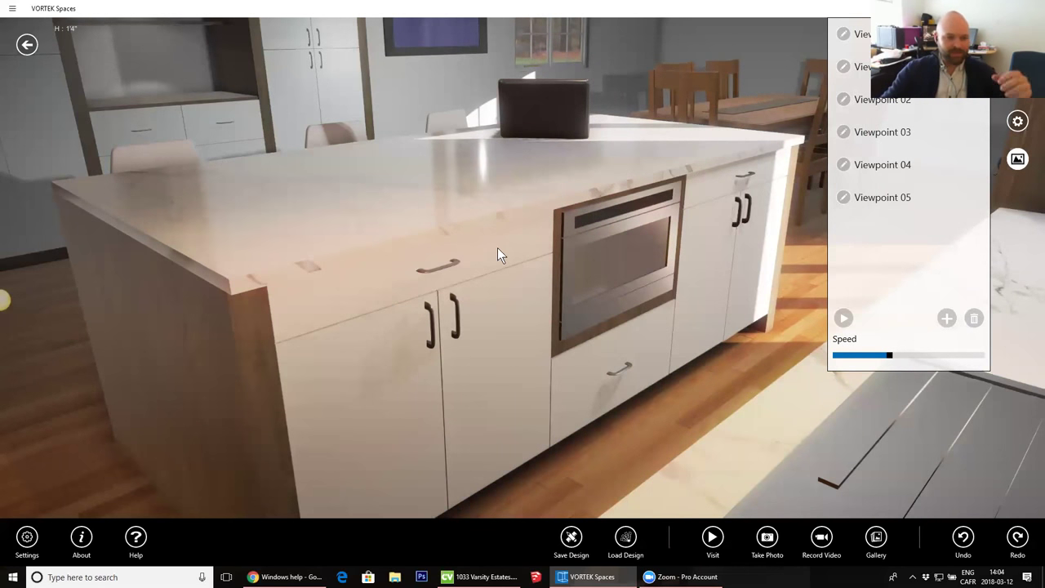
pyautogui.moveTo(613, 176); pyautogui.dragTo(408, 70)
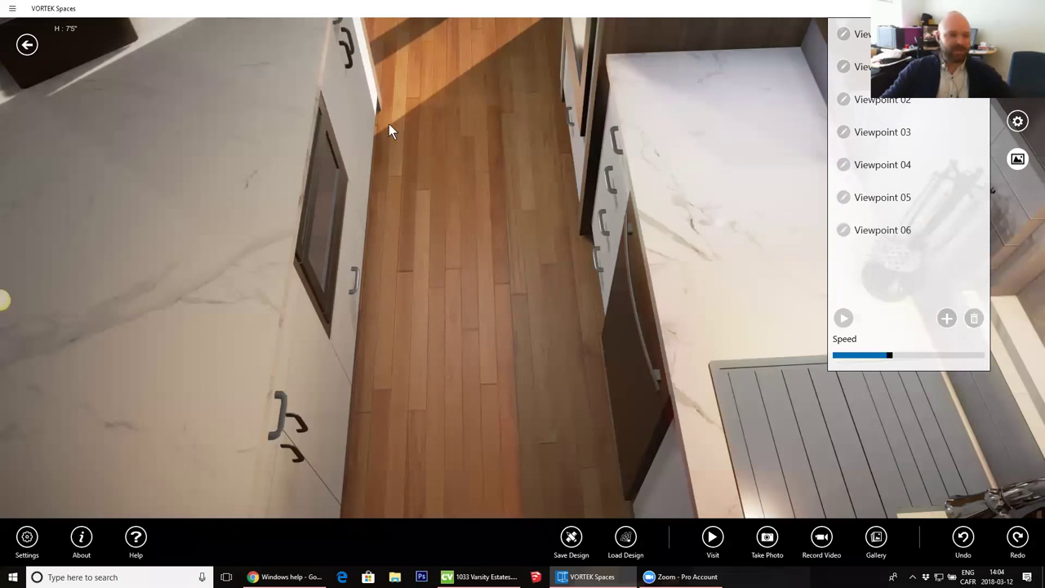
# - Look over the dining area, the glass doors and the kitchen from the end of the island
pyautogui.moveTo(401, 131); pyautogui.dragTo(475, 519)
pyautogui.moveTo(475, 433); pyautogui.dragTo(835, 318, button='middle')
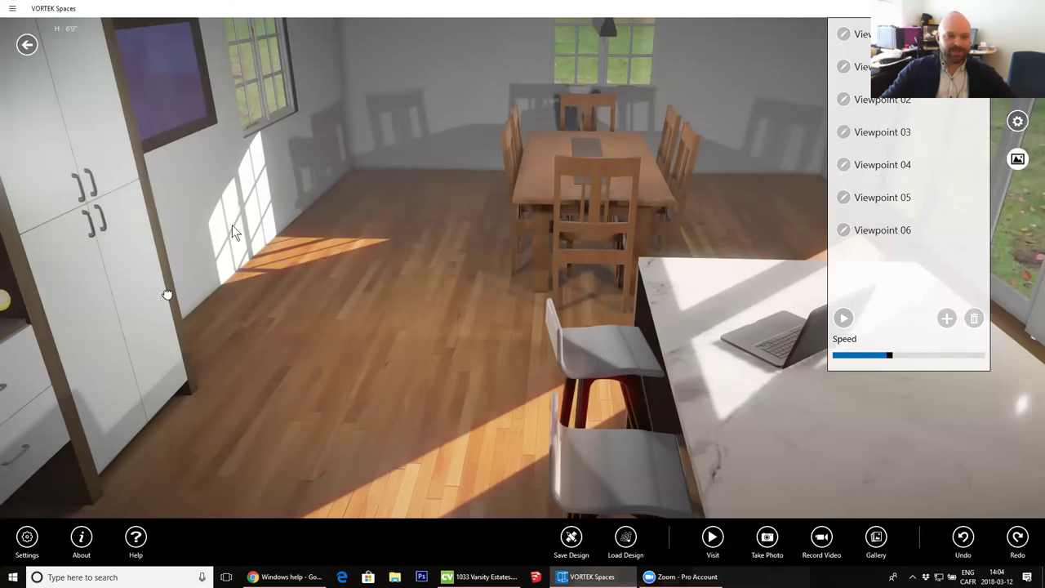
pyautogui.scroll(3, 621, 109)
pyautogui.moveTo(623, 142); pyautogui.dragTo(106, 237)
pyautogui.scroll(2, 603, 254)
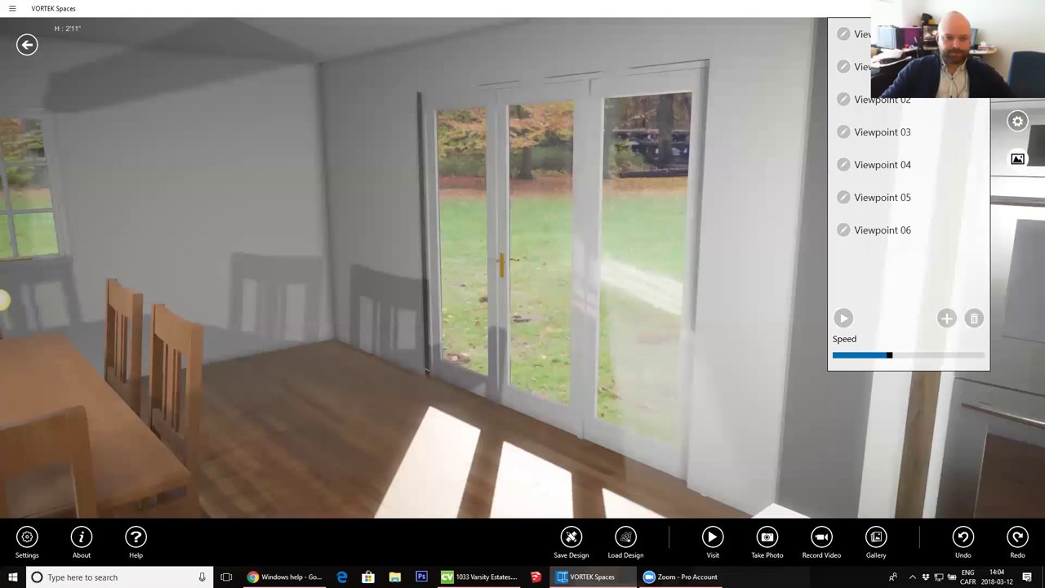
pyautogui.moveTo(693, 218); pyautogui.dragTo(101, 240)
pyautogui.moveTo(354, 232); pyautogui.dragTo(387, 205)
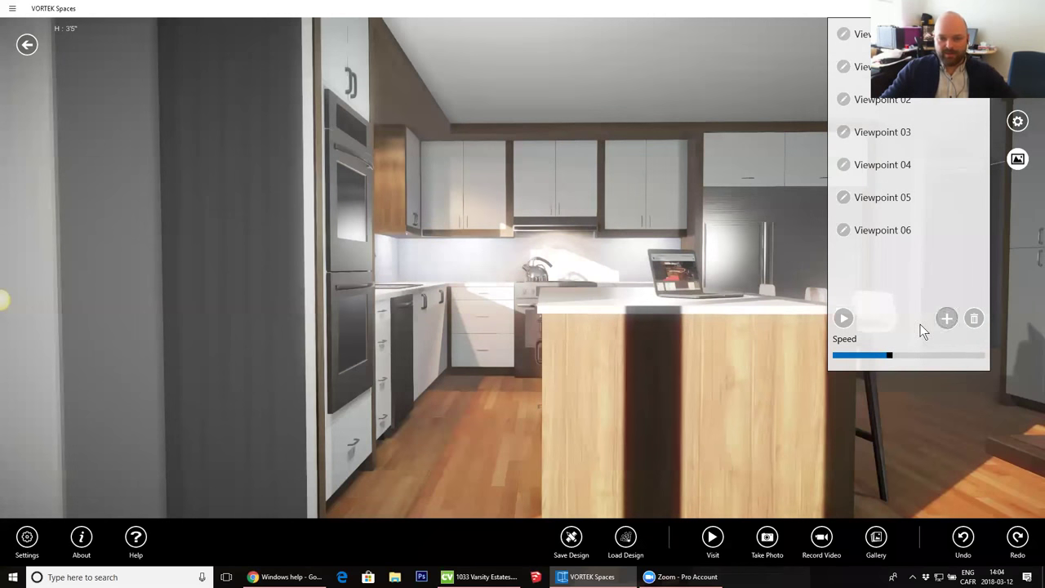
# - Lower the tour speed to roughly a tenth of its range and rename Viewpoint 06 as Last
pyautogui.moveTo(878, 362); pyautogui.dragTo(850, 363)
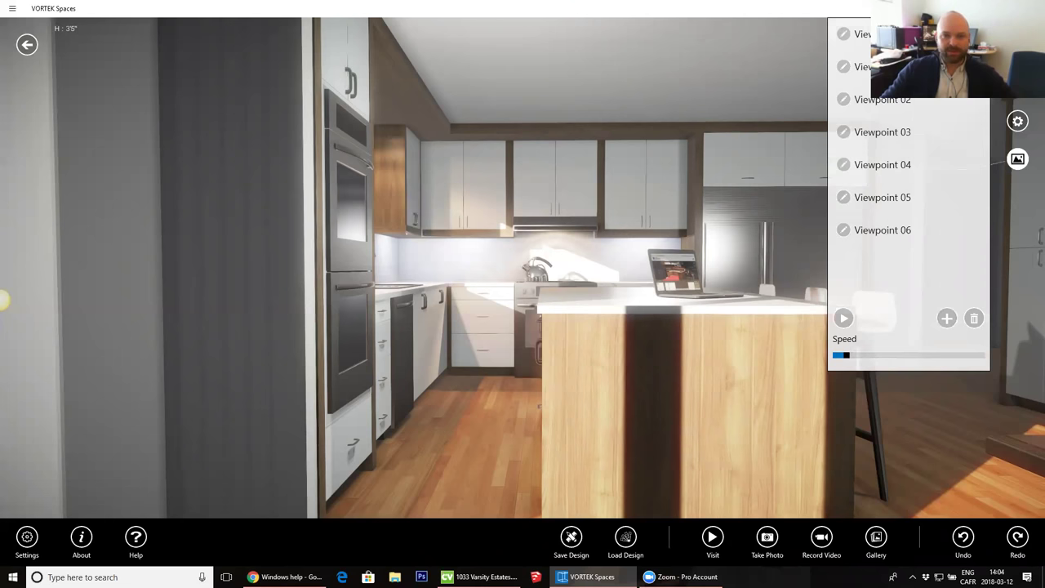
pyautogui.click(843, 232)
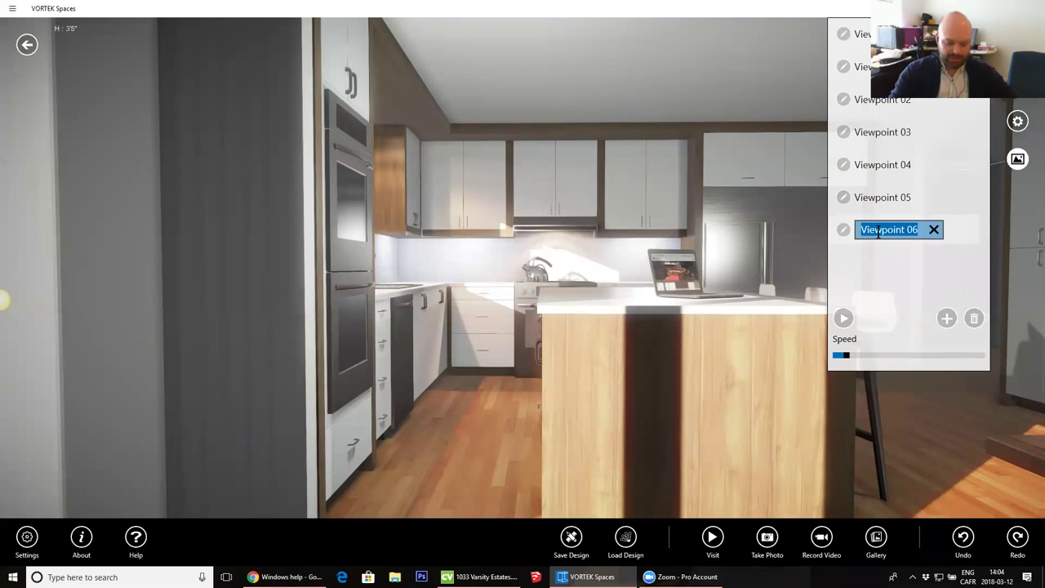
pyautogui.write('Last')
pyautogui.press('Return')
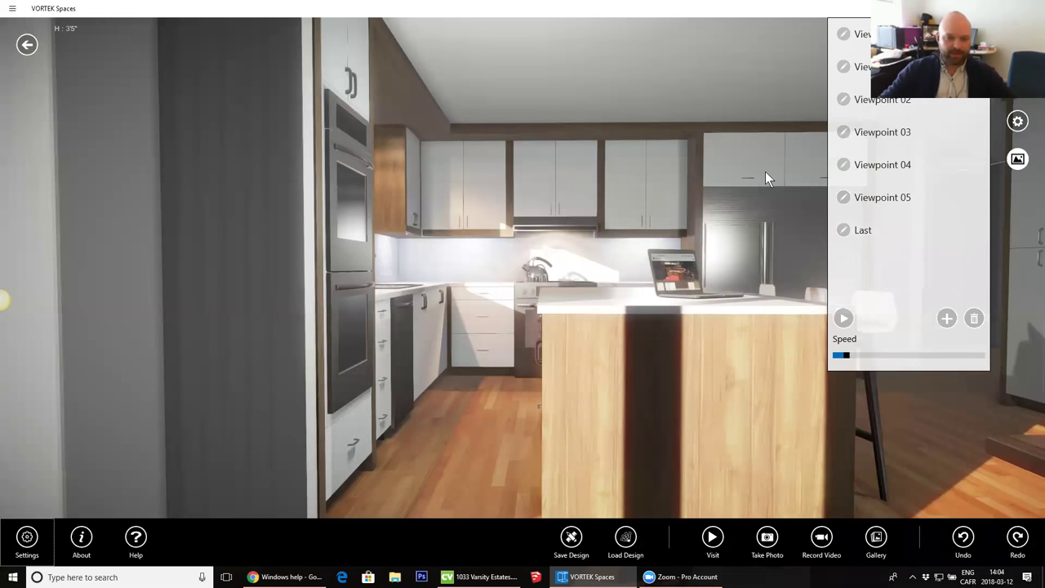
# - Play the camera tour through the saved viewpoints and stop it partway
pyautogui.click(844, 320)
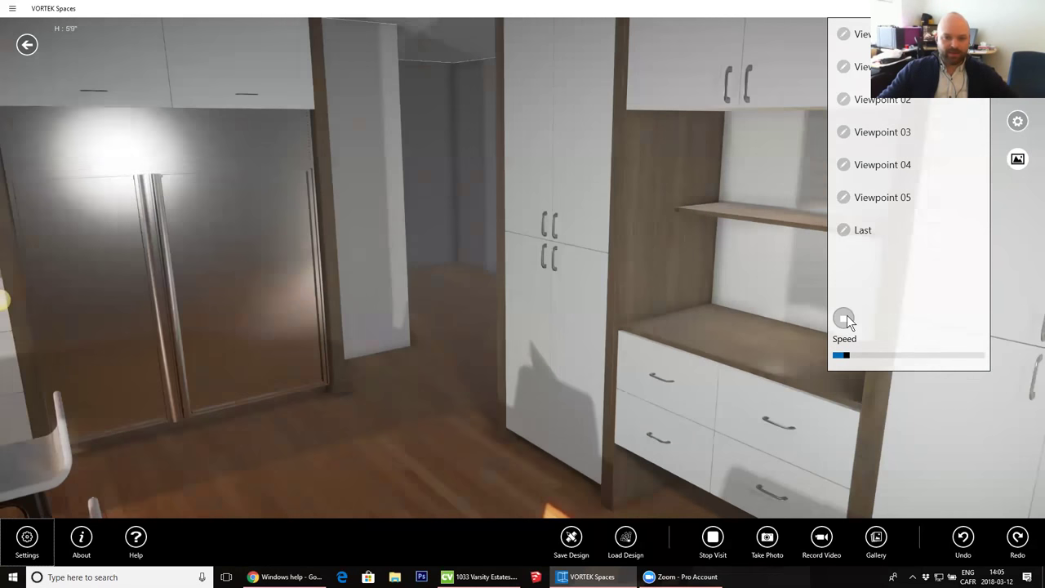
pyautogui.click(845, 317)
# - Try moving the Last viewpoint higher in the tour order, and bring it back to the end of the list
pyautogui.moveTo(881, 103); pyautogui.dragTo(903, 185)
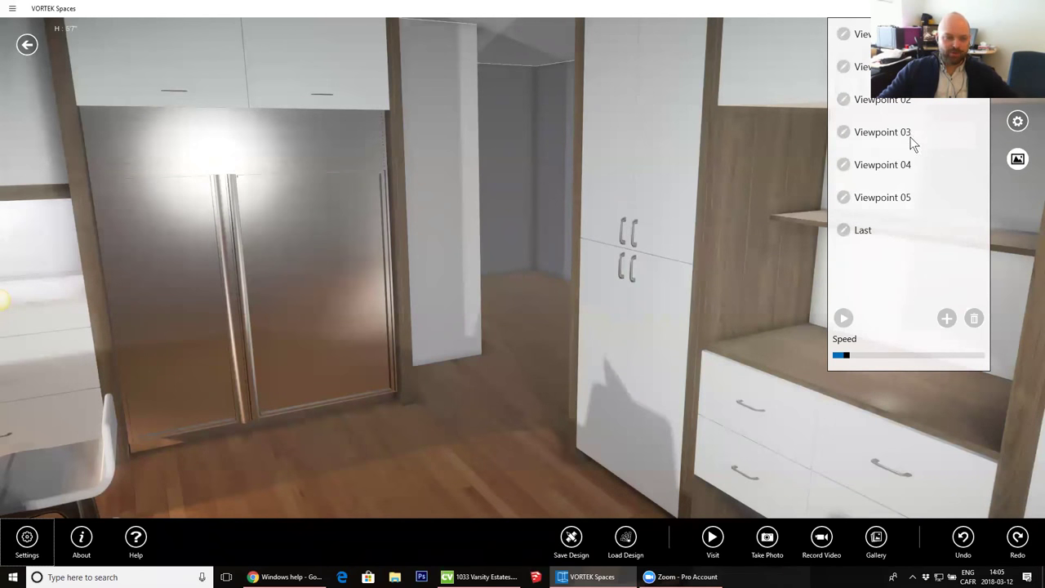
pyautogui.click(882, 227)
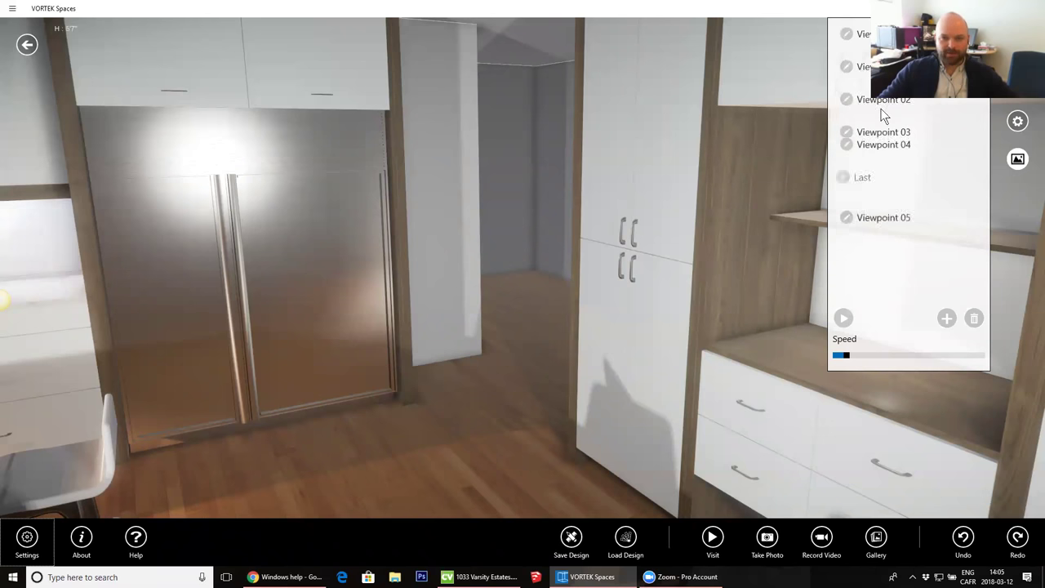
pyautogui.moveTo(907, 115); pyautogui.dragTo(909, 253)
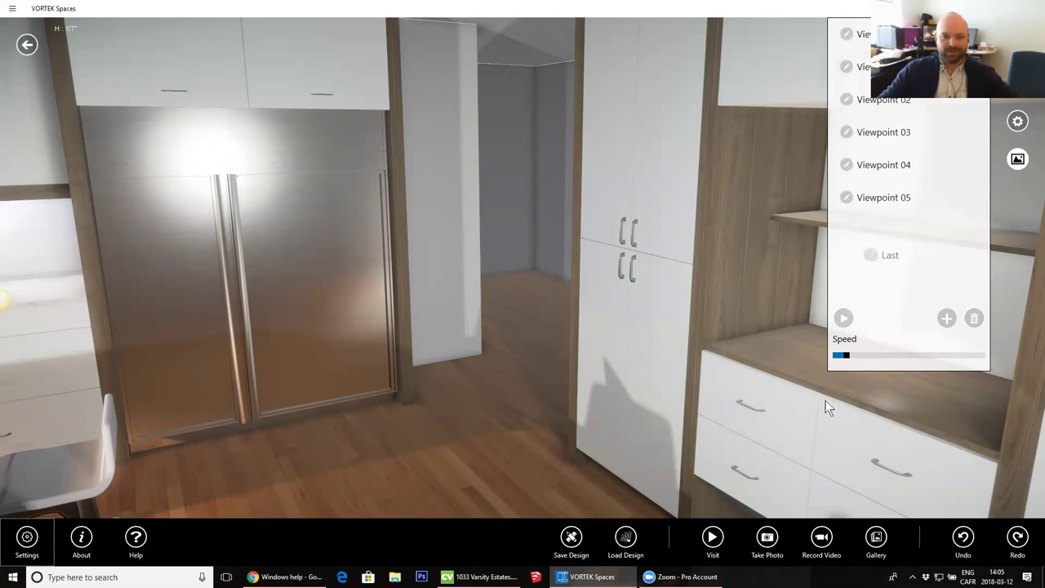
# - Hide the viewpoint list and save the white kitchen design with the title Option1
pyautogui.click(1017, 160)
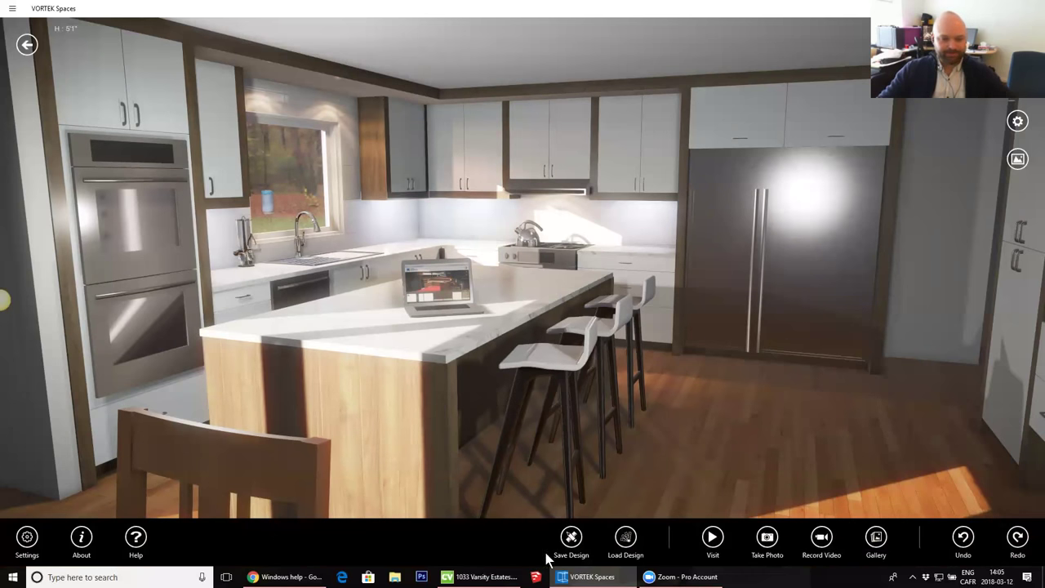
pyautogui.click(571, 536)
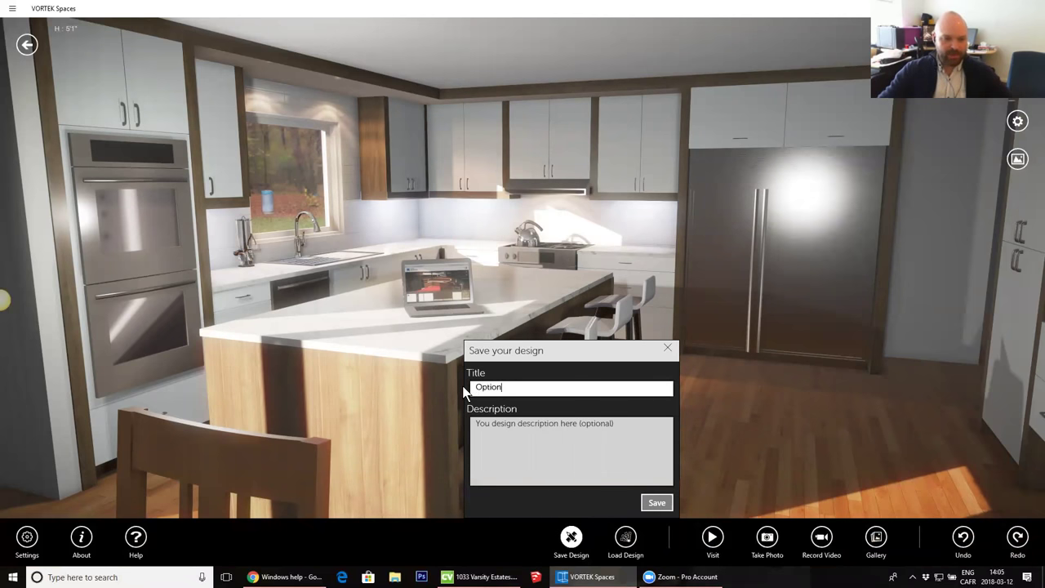
pyautogui.press('Return')
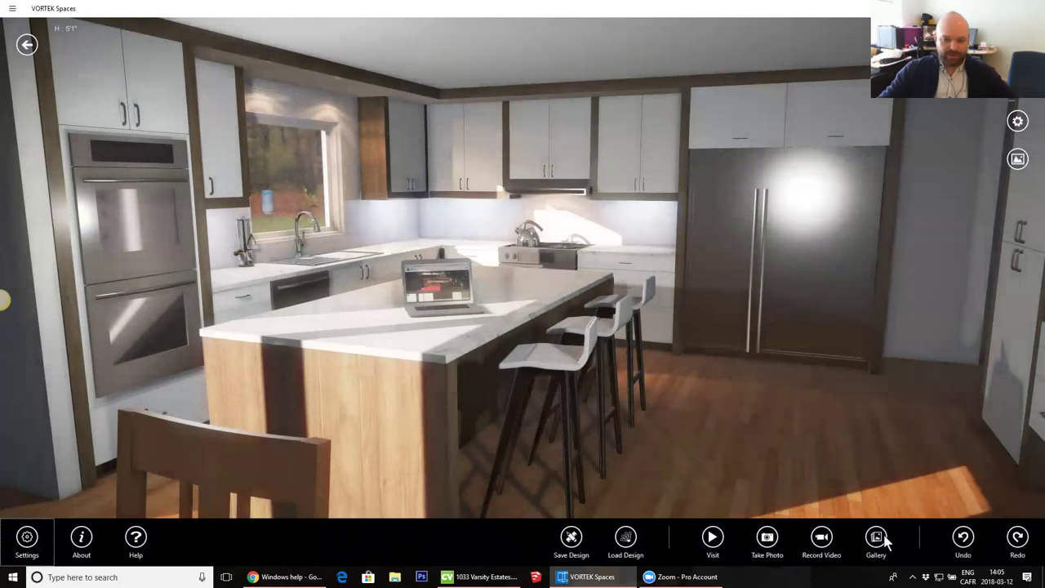
# - Review the saved viewpoint pictures in the gallery, viewing the island overview image full size, and return to the kitchen
pyautogui.click(882, 538)
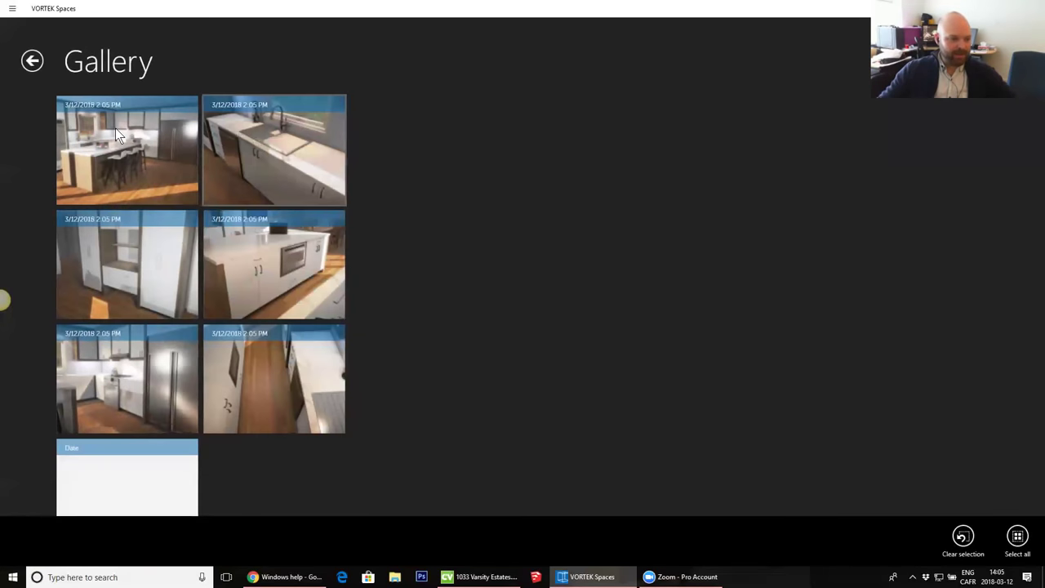
pyautogui.click(116, 128)
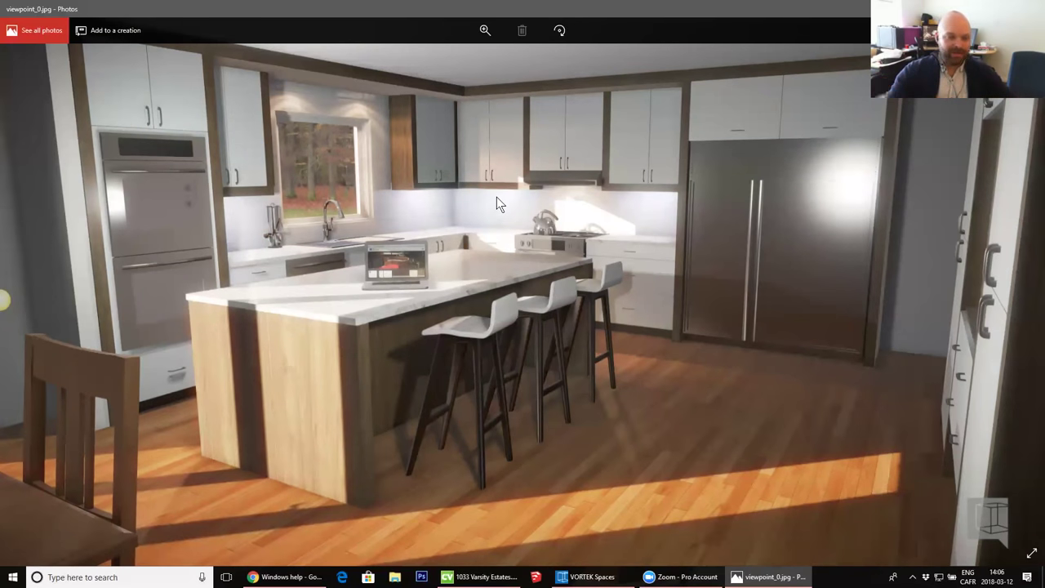
pyautogui.click(1026, 9)
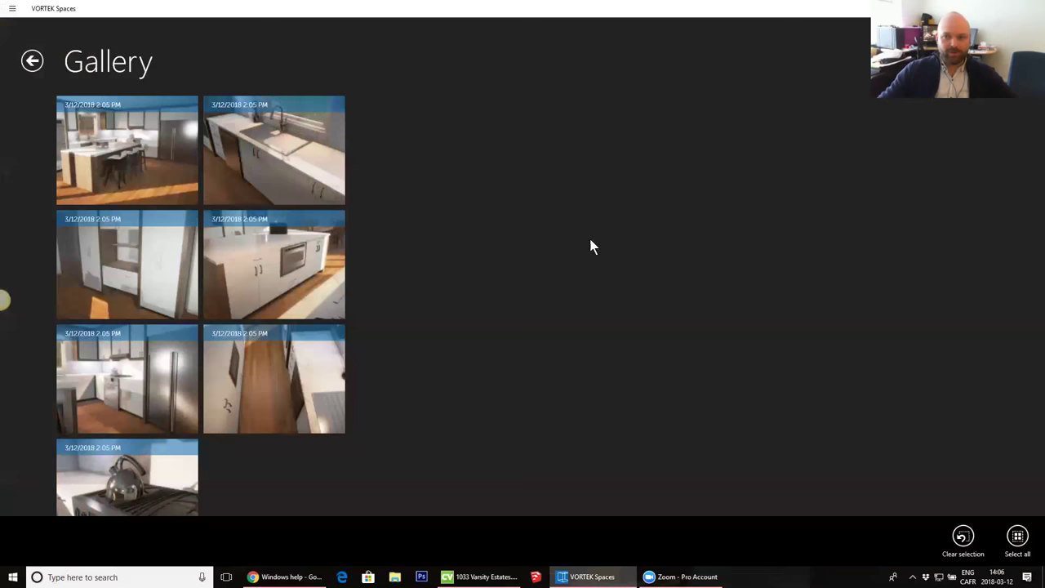
pyautogui.click(32, 61)
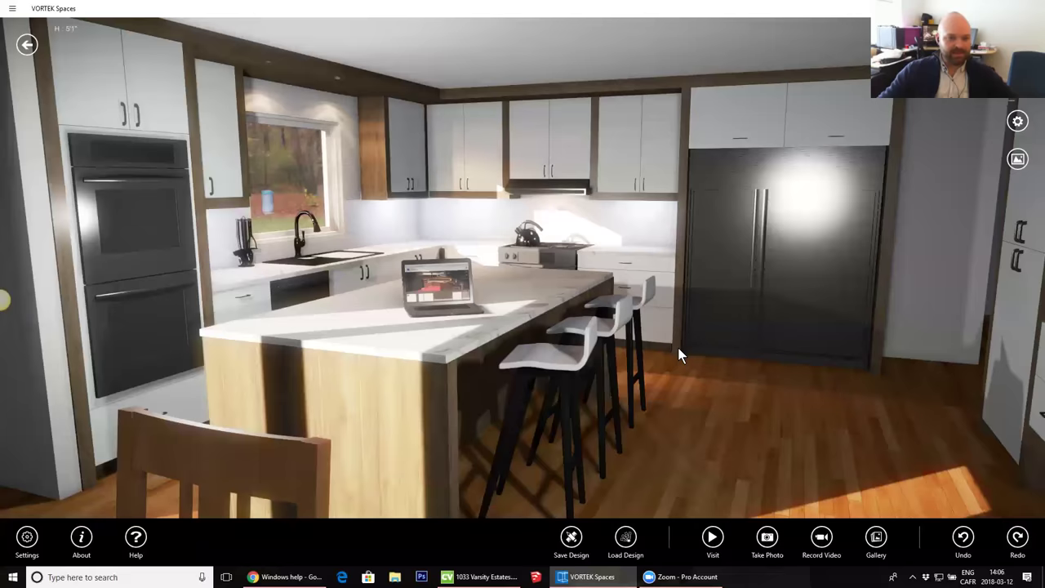
# - Apply the Cosentino Dekton material Keon to the island and perimeter countertops
pyautogui.moveTo(679, 348); pyautogui.dragTo(445, 307, button='middle')
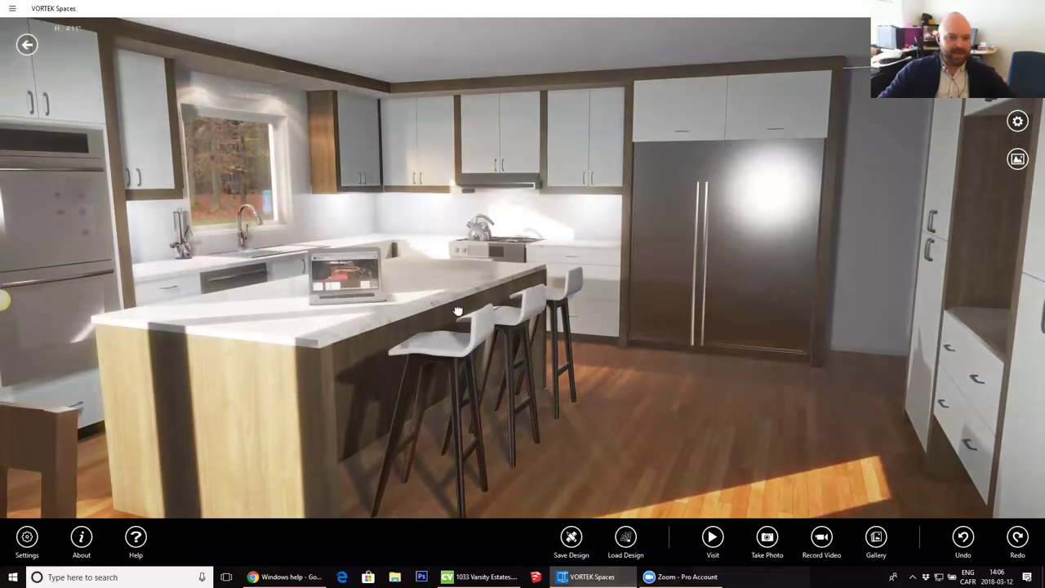
pyautogui.moveTo(457, 311); pyautogui.dragTo(634, 311)
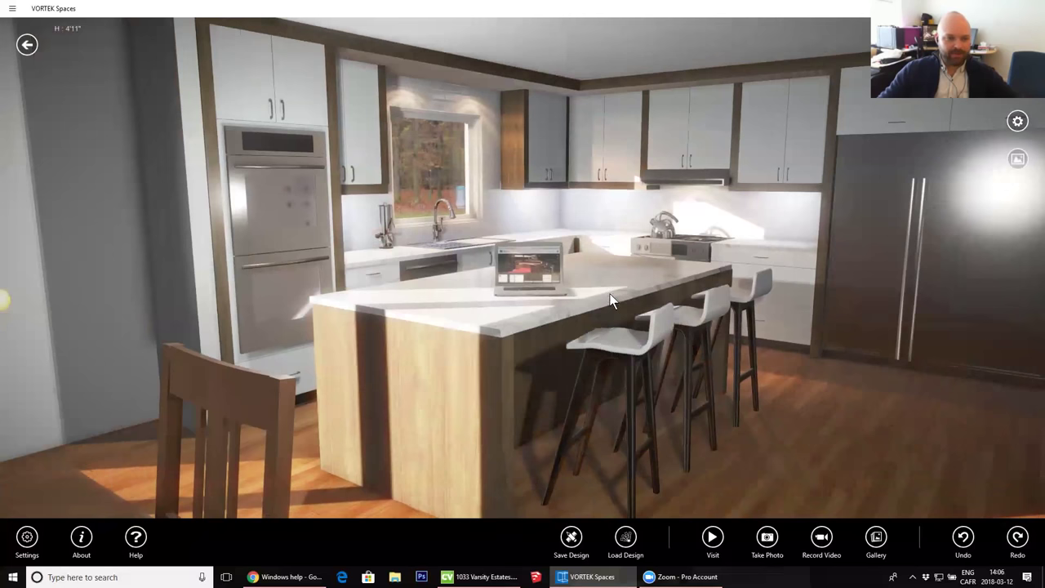
pyautogui.click(611, 290)
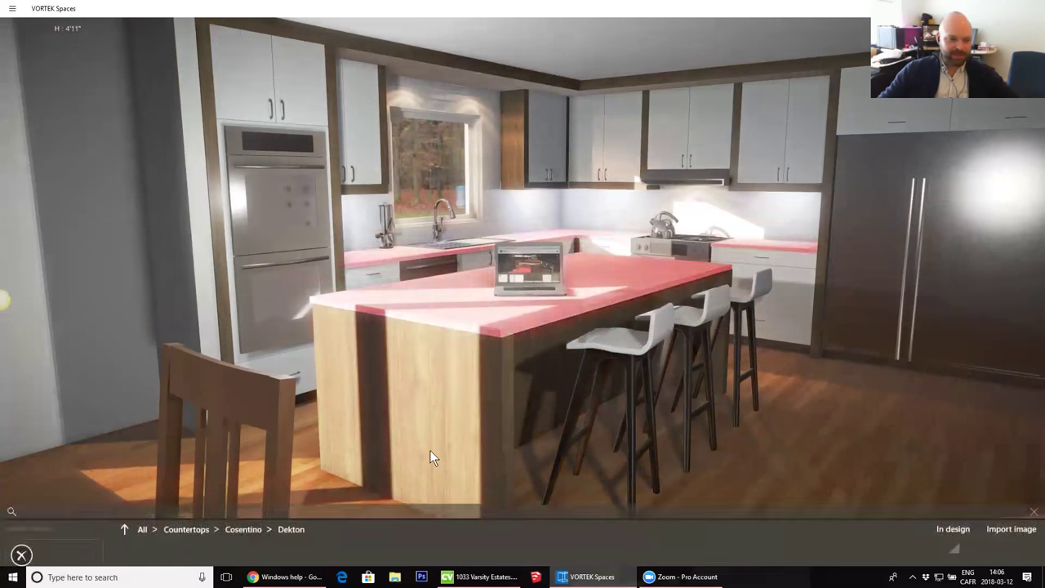
pyautogui.click(467, 494)
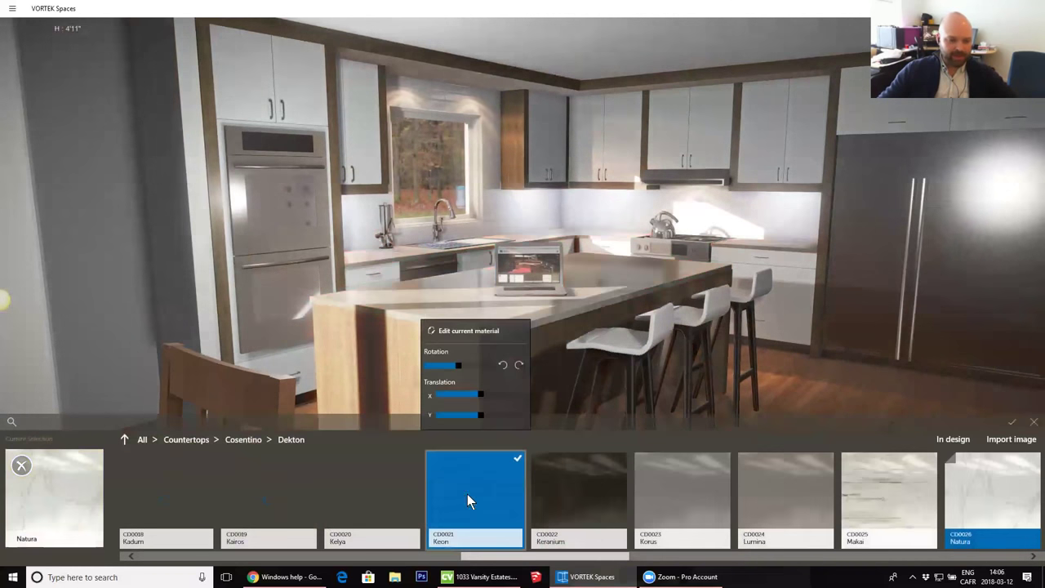
pyautogui.click(576, 501)
pyautogui.click(490, 499)
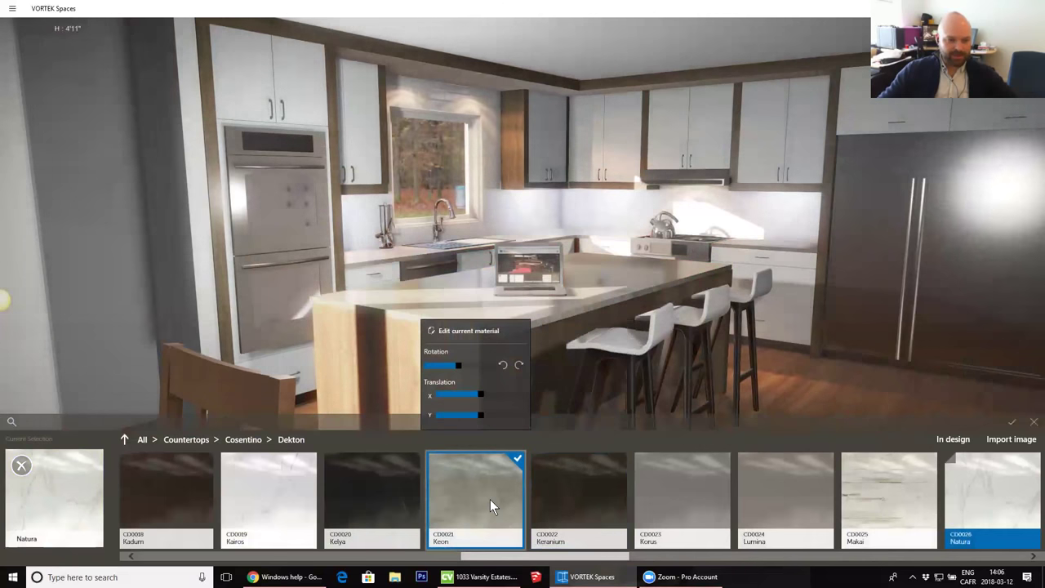
# - Apply the Uniboard finish Amazona to the cabinet frames and trim
pyautogui.click(478, 397)
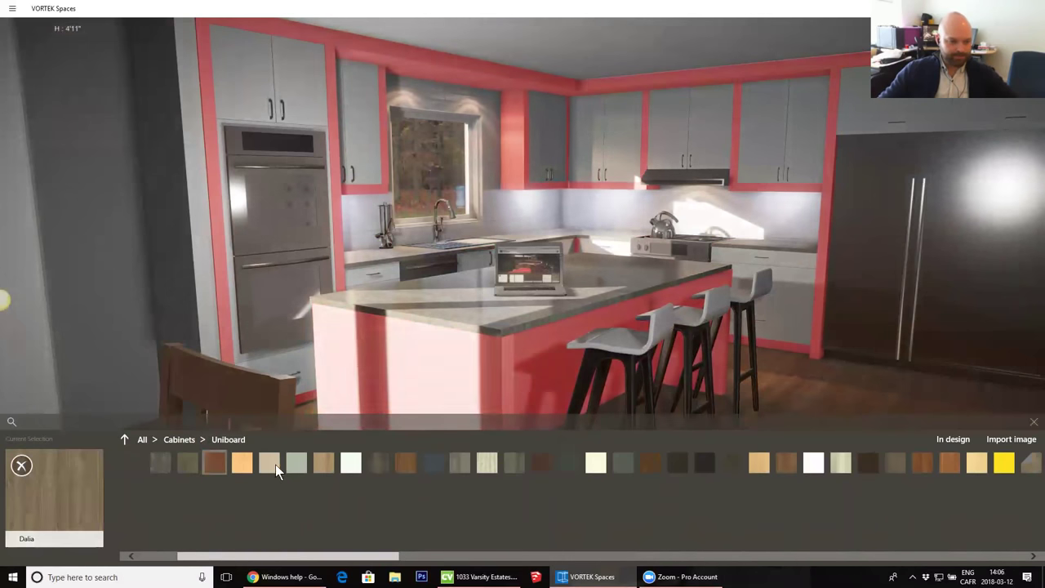
pyautogui.click(226, 501)
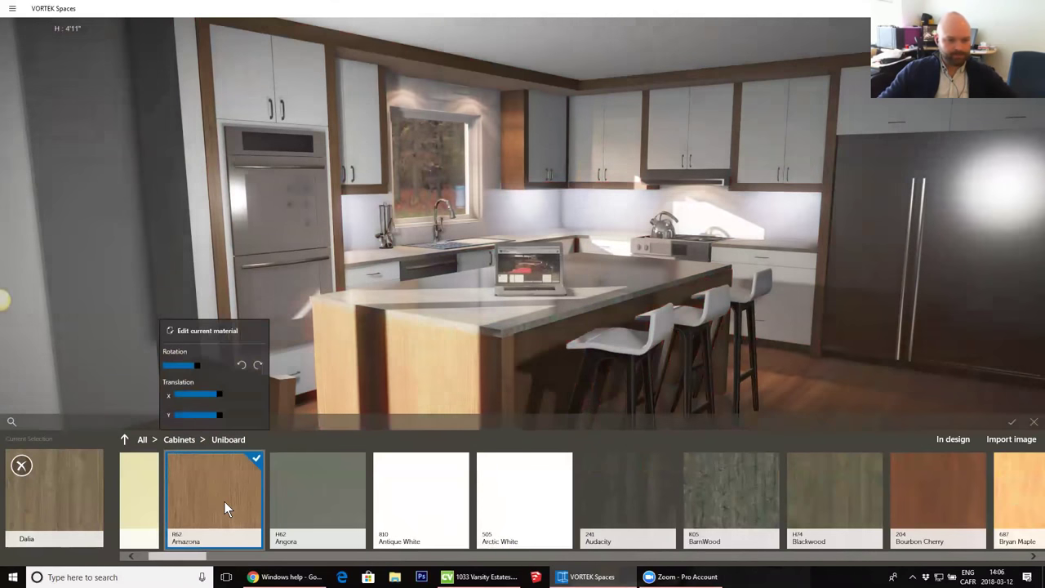
pyautogui.rightClick(357, 139)
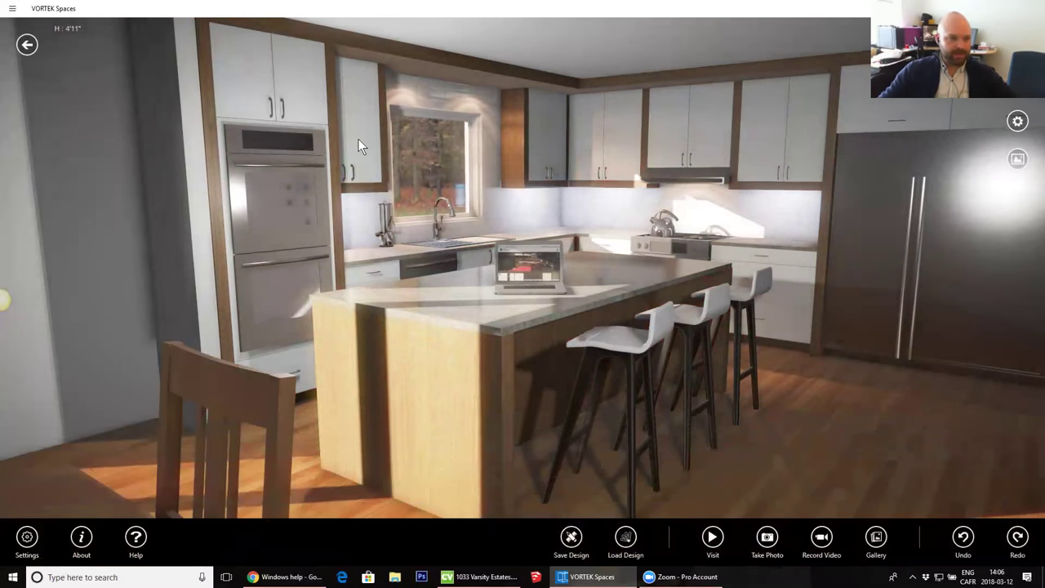
# - Apply the Uniboard finish Calamare to the cabinet doors and save the design with the title Option2
pyautogui.click(358, 139)
pyautogui.click(784, 497)
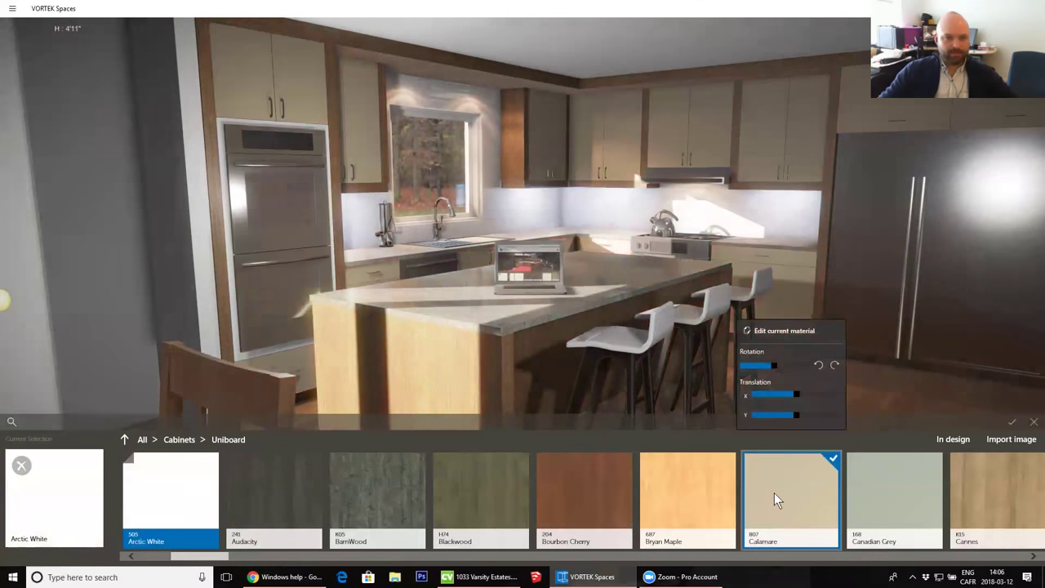
pyautogui.rightClick(716, 323)
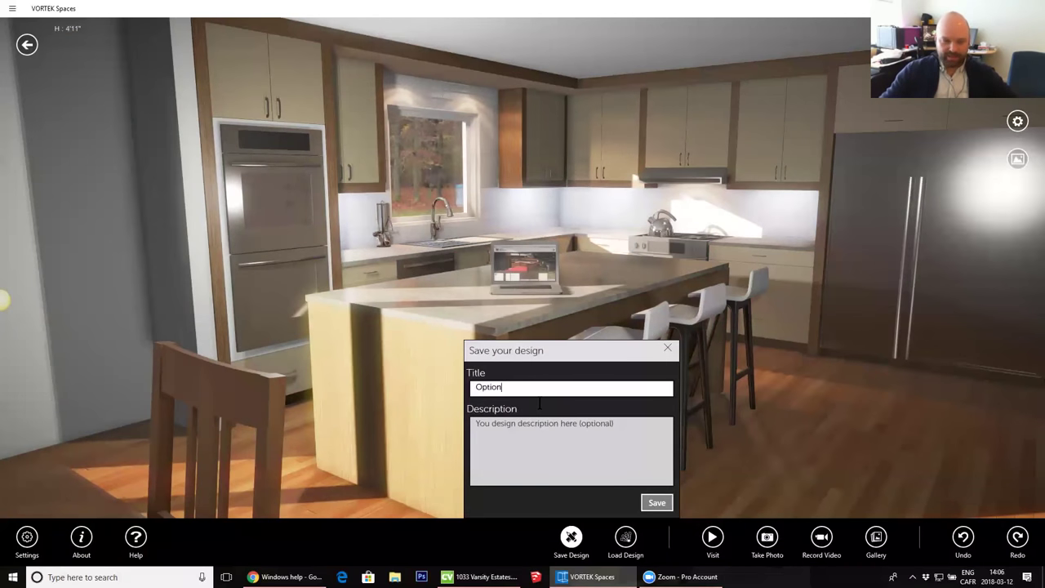
pyautogui.click(658, 503)
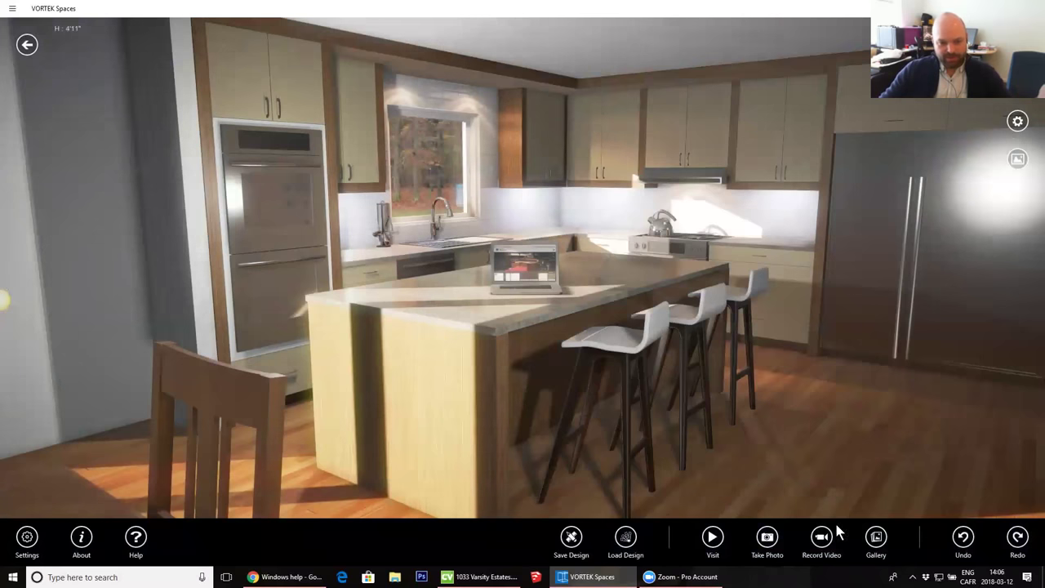
# - Review the new gallery pictures, viewing the pantry cabinet wall image full size
pyautogui.click(877, 537)
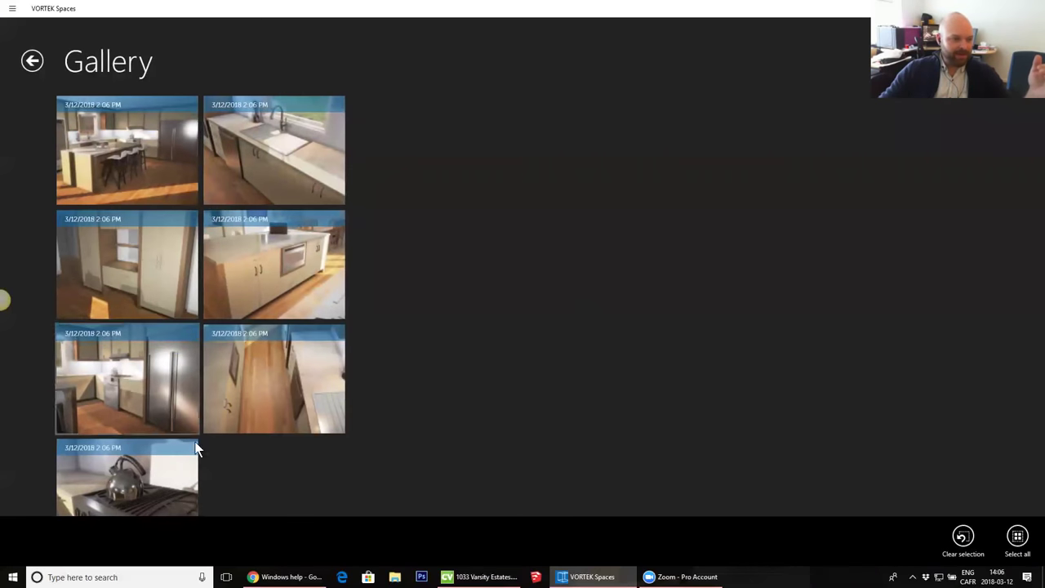
pyautogui.click(151, 254)
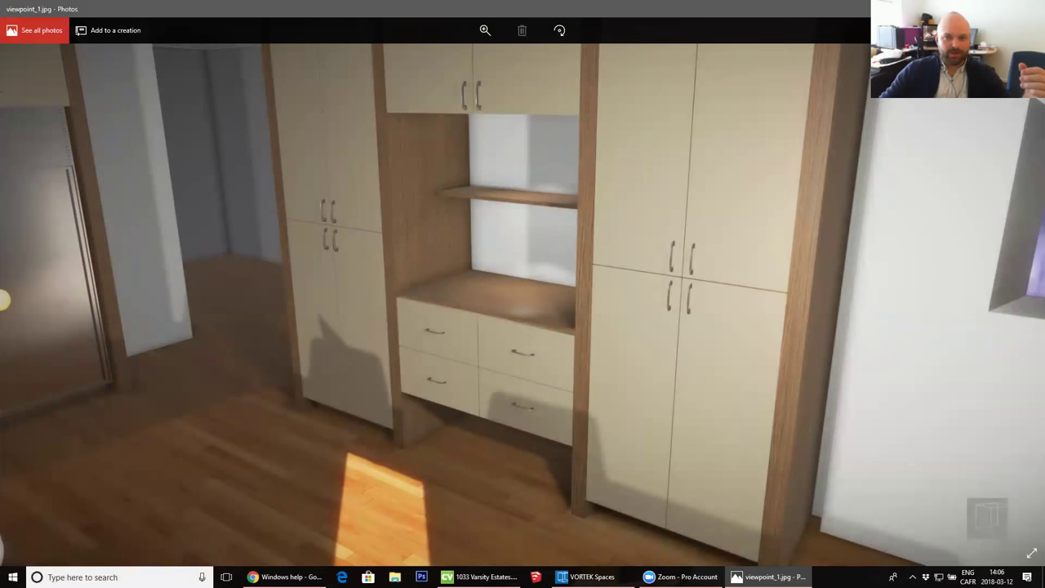
pyautogui.click(1026, 9)
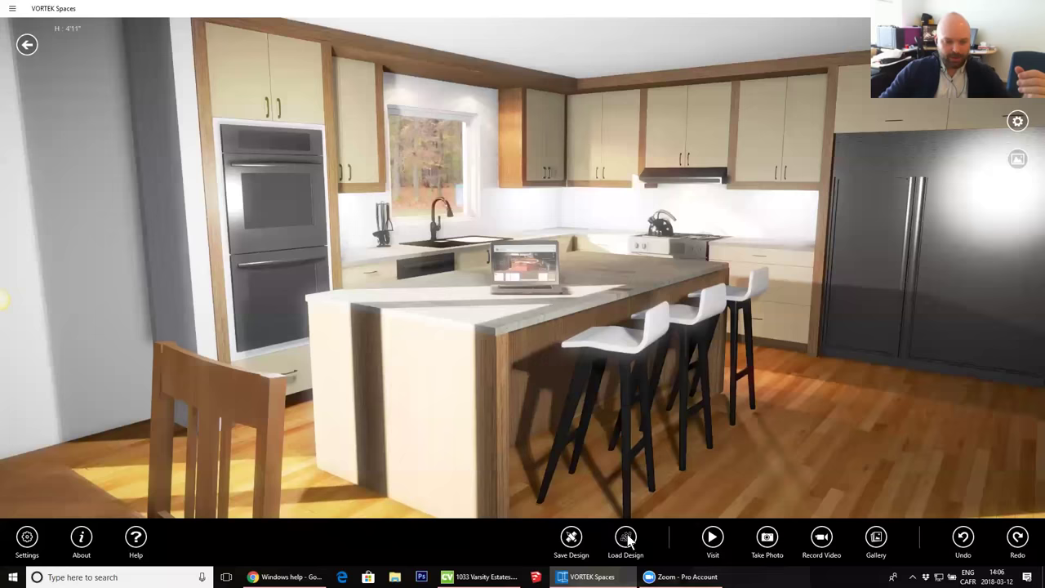
# - Load the saved Option1 design of the Webinar CV project
pyautogui.click(622, 531)
pyautogui.click(625, 536)
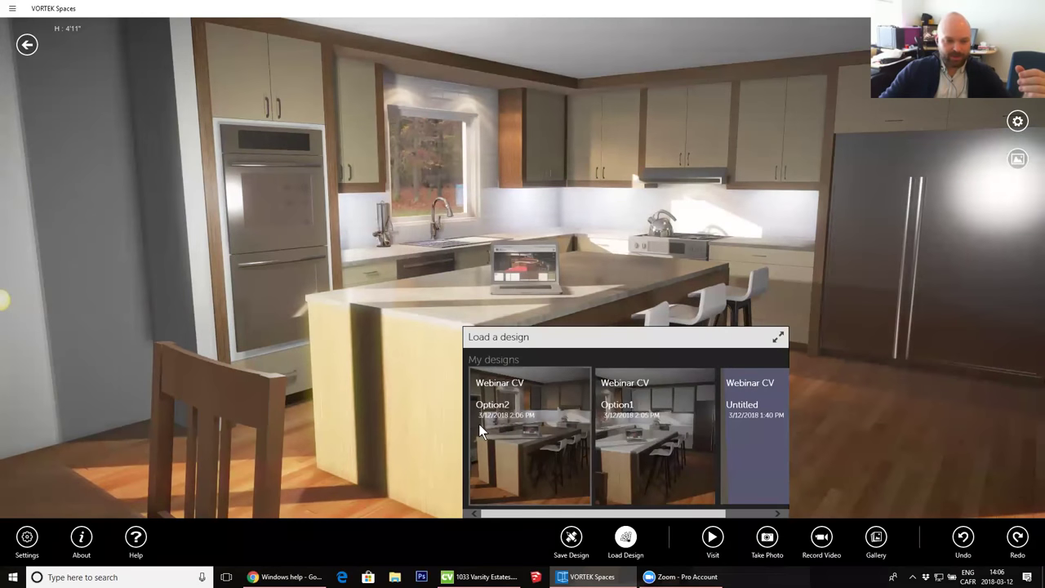
pyautogui.click(660, 440)
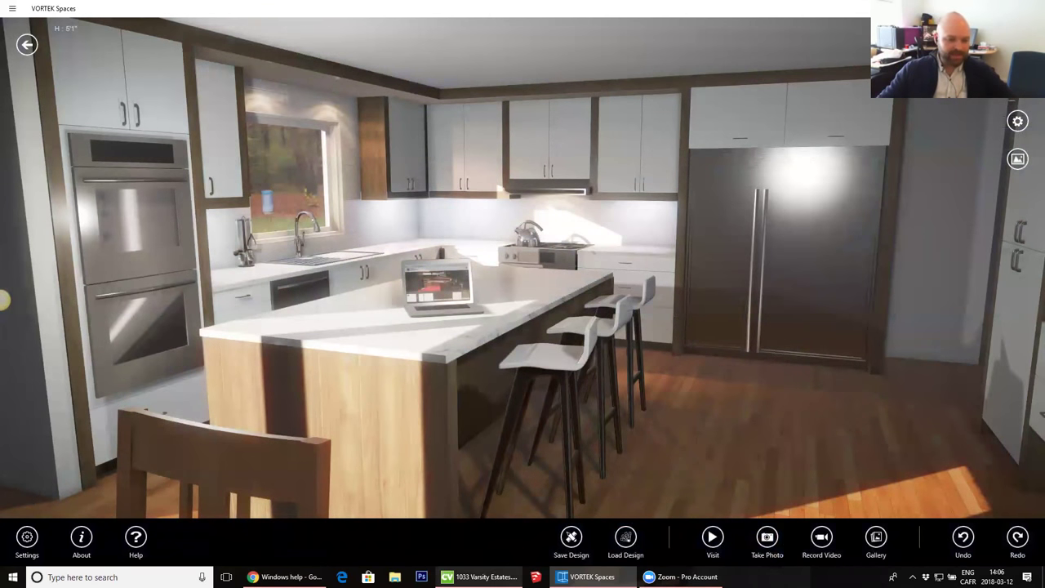
# - Switch to Cabinet Vision, show the kitchen in plan view, and open the Decorative group of the Furnishings object catalog
pyautogui.click(482, 577)
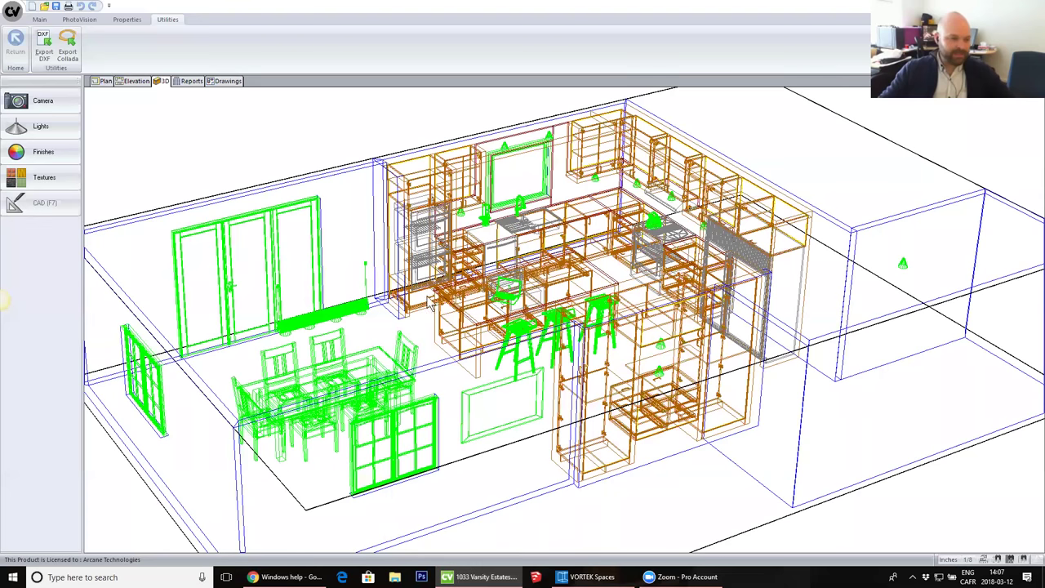
pyautogui.click(103, 82)
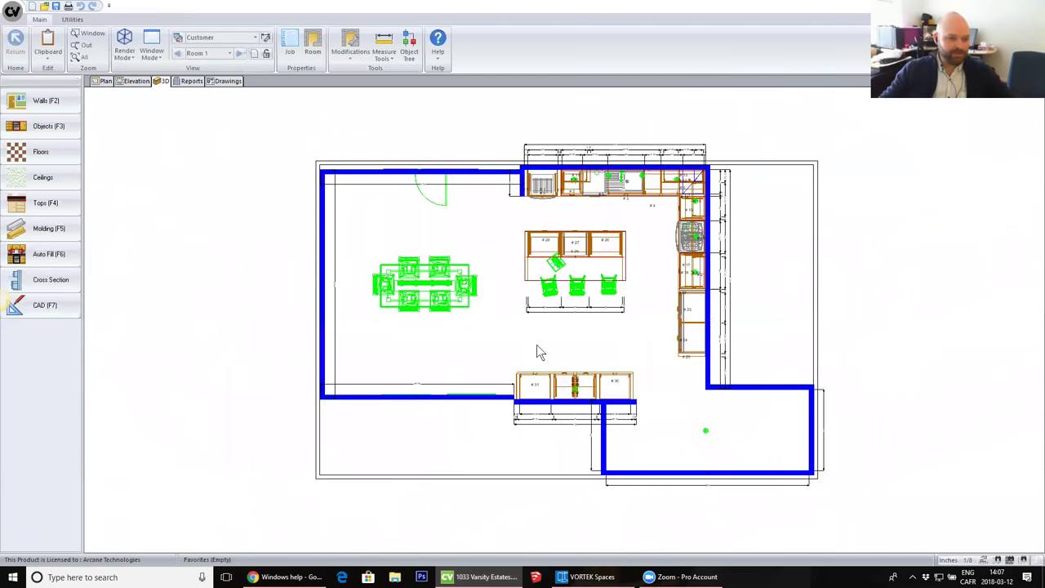
pyautogui.click(45, 126)
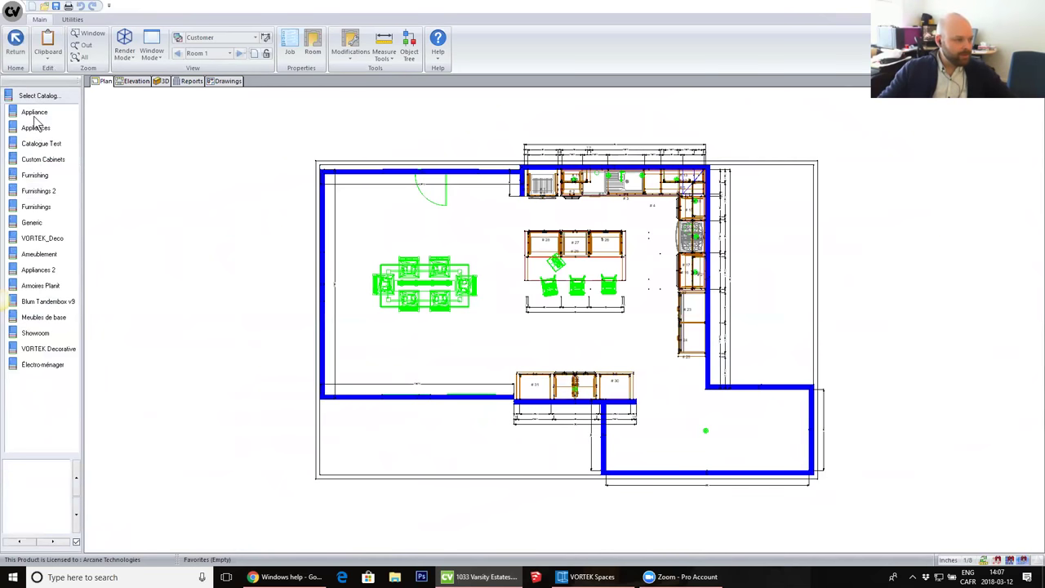
pyautogui.click(36, 206)
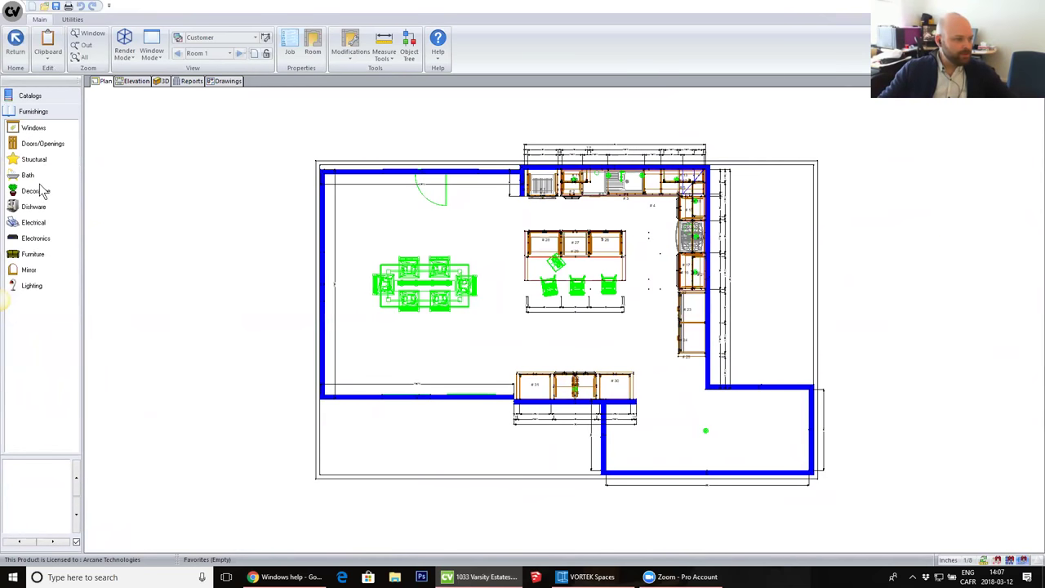
pyautogui.click(38, 193)
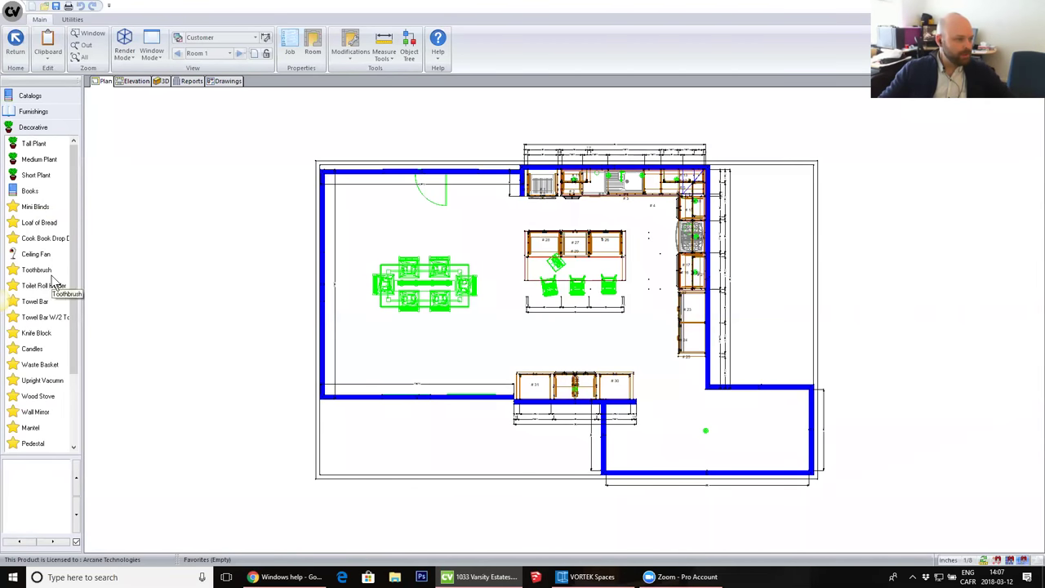
# - Place a Wood Stove against the dining area's outer wall, about 17 inches from the near corner, and leave object placement
pyautogui.scroll(-2, 52, 299)
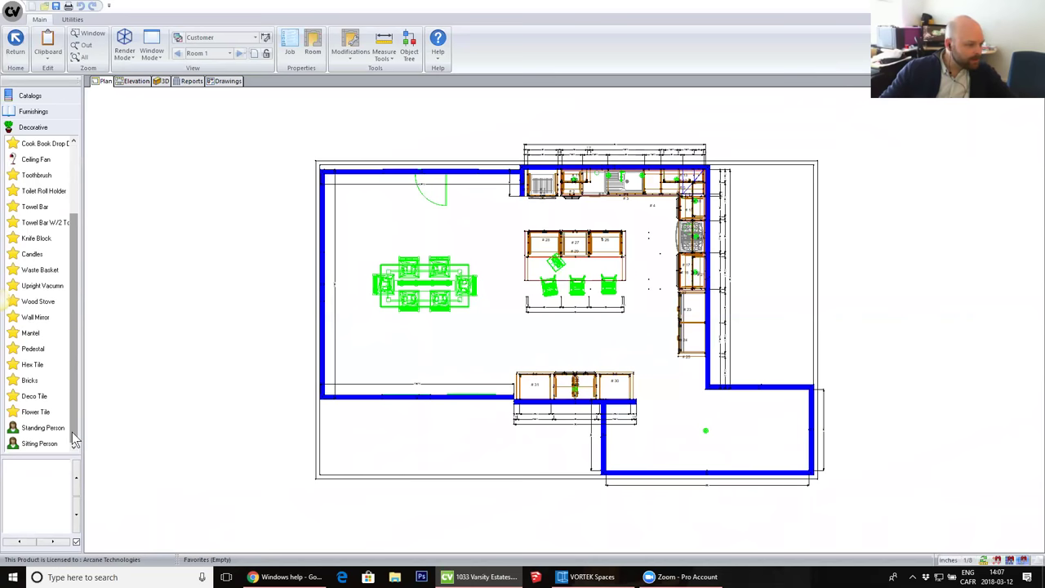
pyautogui.click(39, 301)
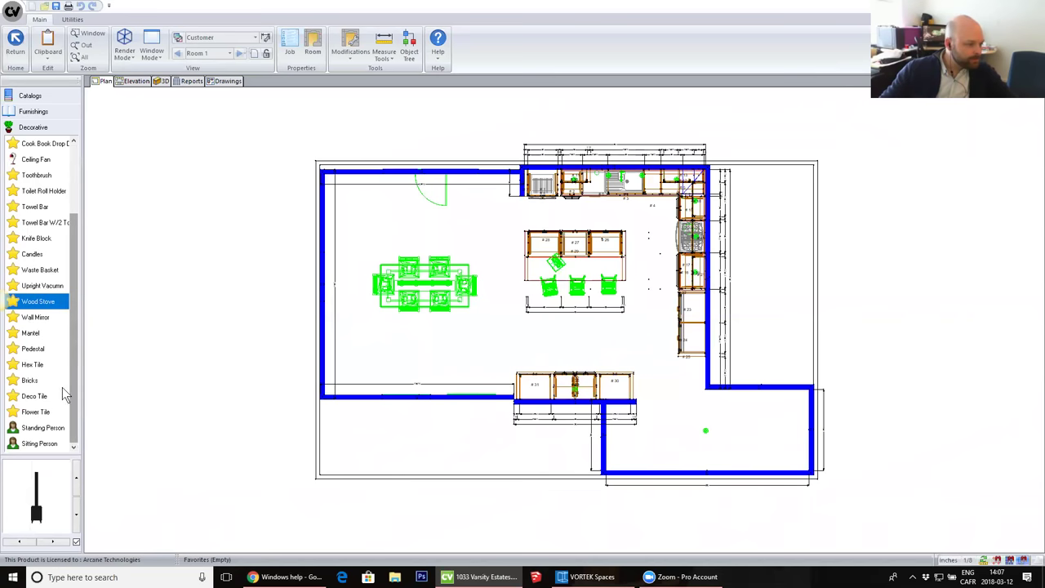
pyautogui.moveTo(38, 302); pyautogui.dragTo(327, 324)
pyautogui.press('Left')
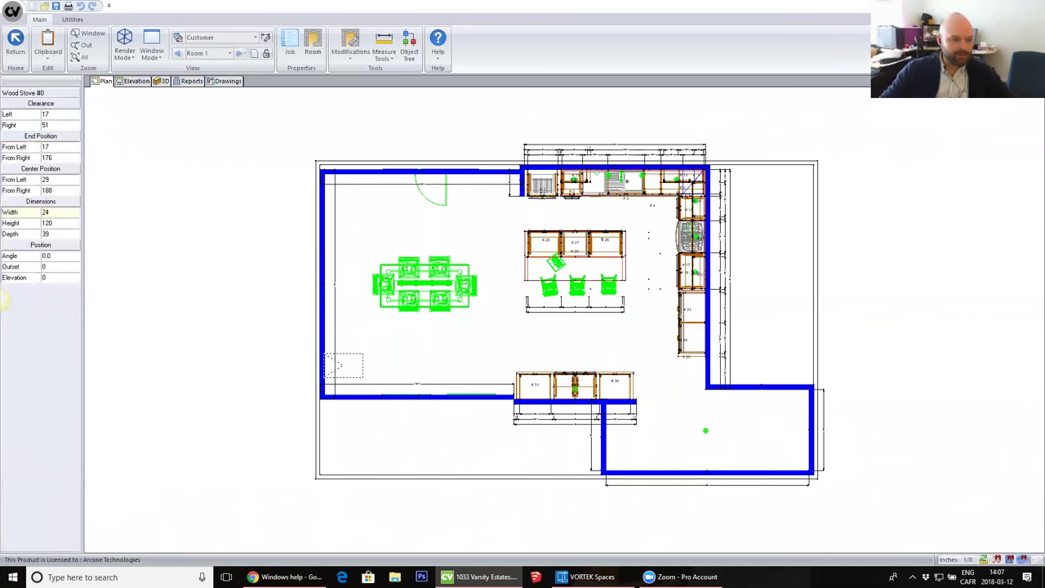
pyautogui.press('Escape')
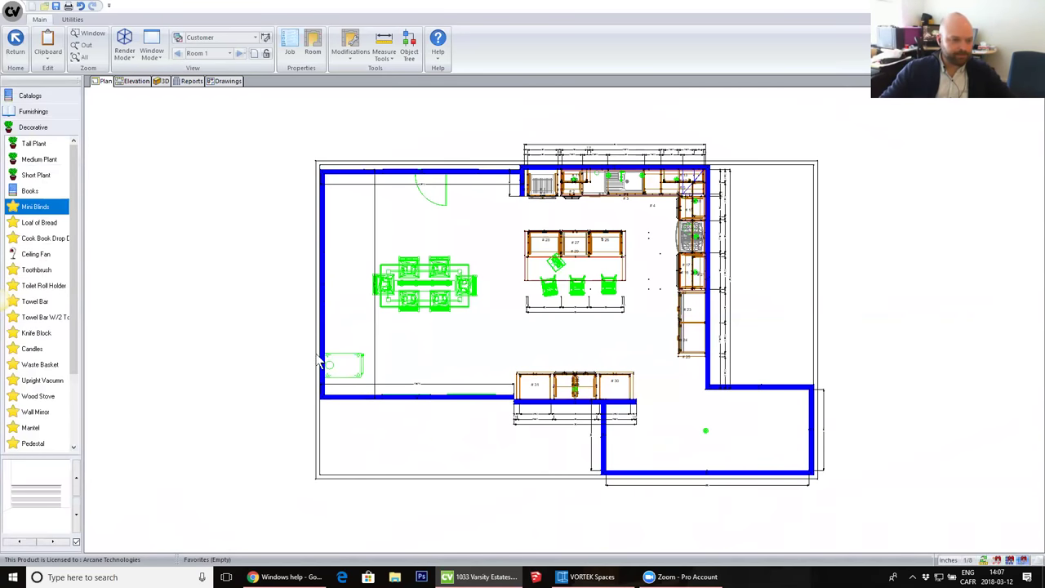
pyautogui.press('Escape')
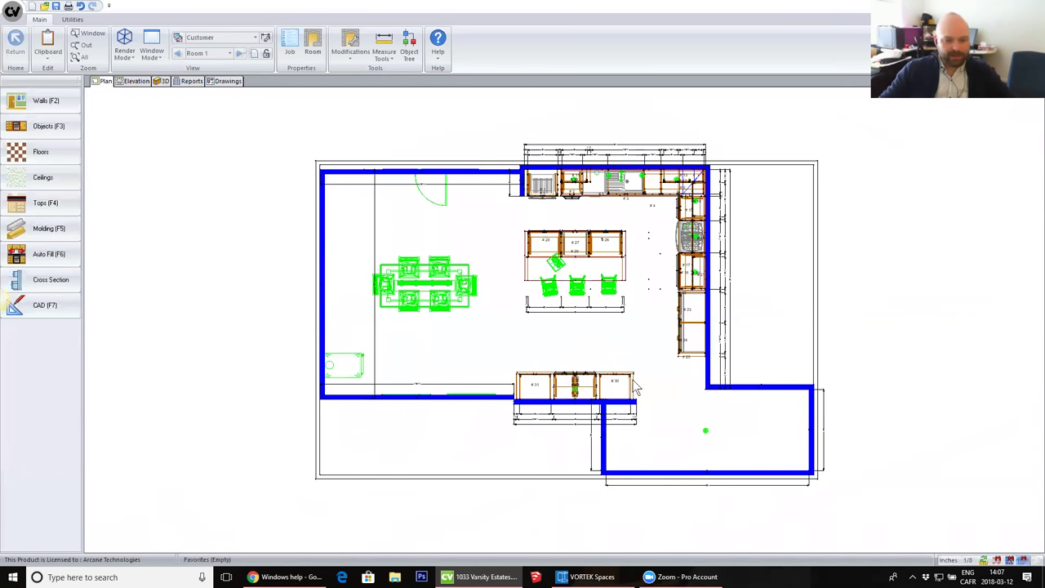
# - Set the upper pair doors of standard tall cabinet #30, beside the hallway opening, to fully open and return to the room
pyautogui.click(615, 390)
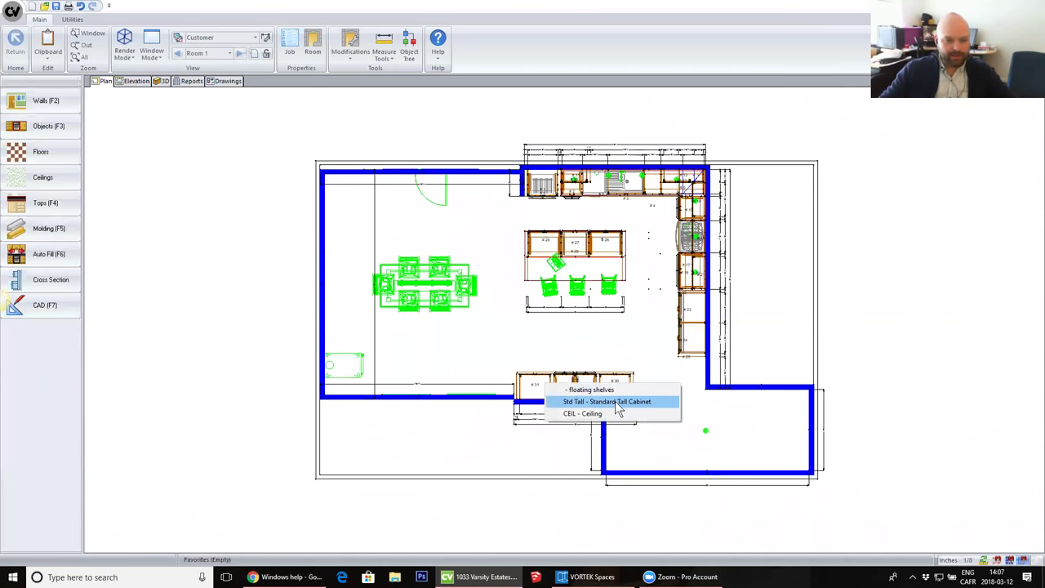
pyautogui.click(619, 402)
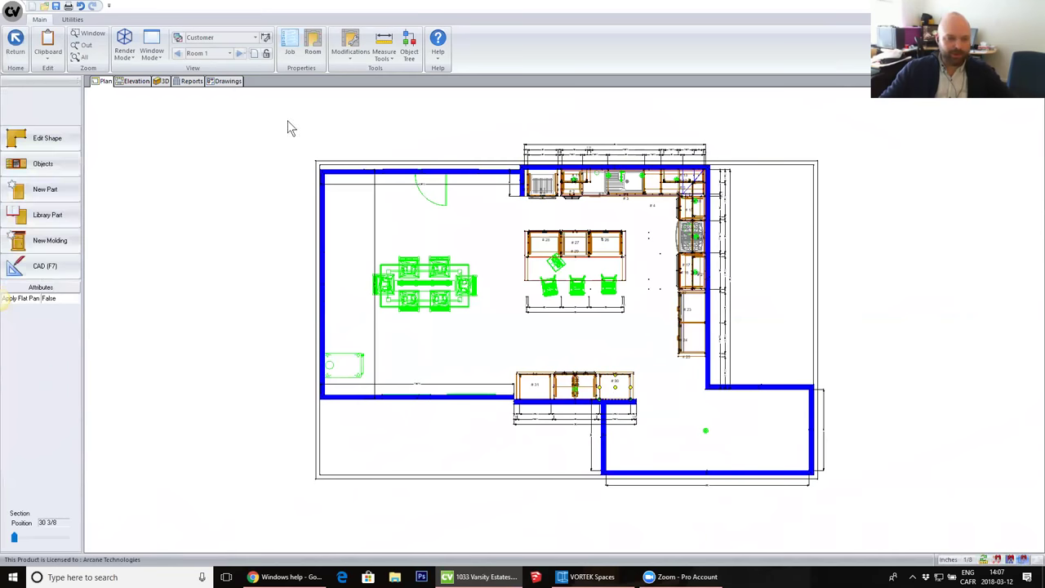
pyautogui.click(106, 82)
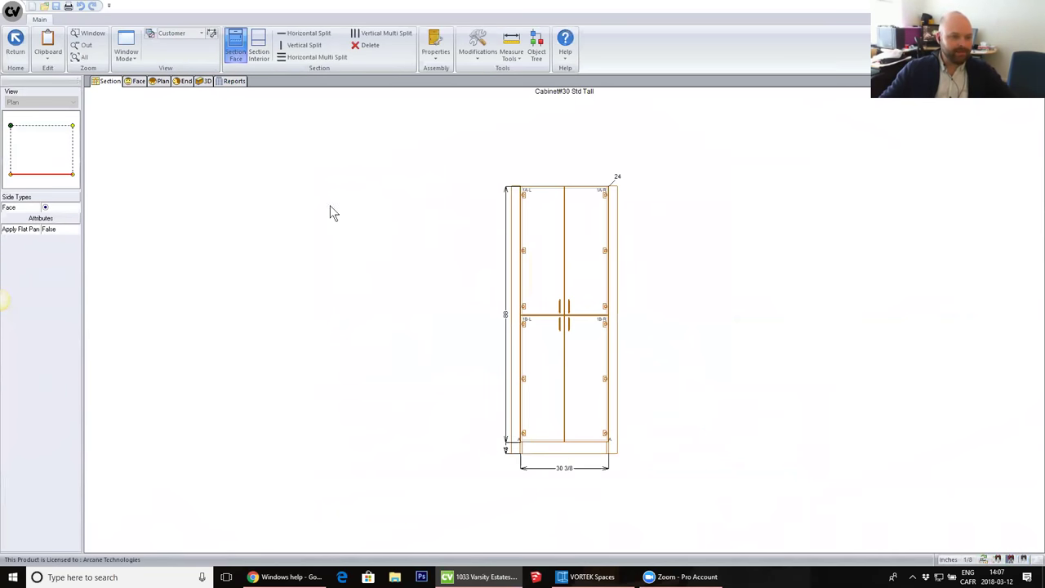
pyautogui.click(570, 292)
pyautogui.rightClick(559, 284)
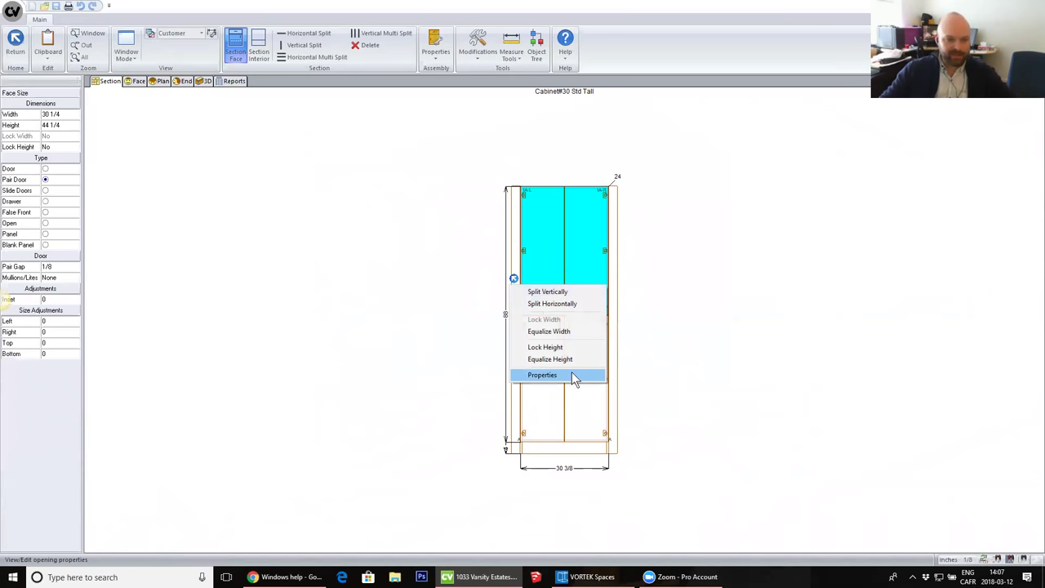
pyautogui.click(574, 376)
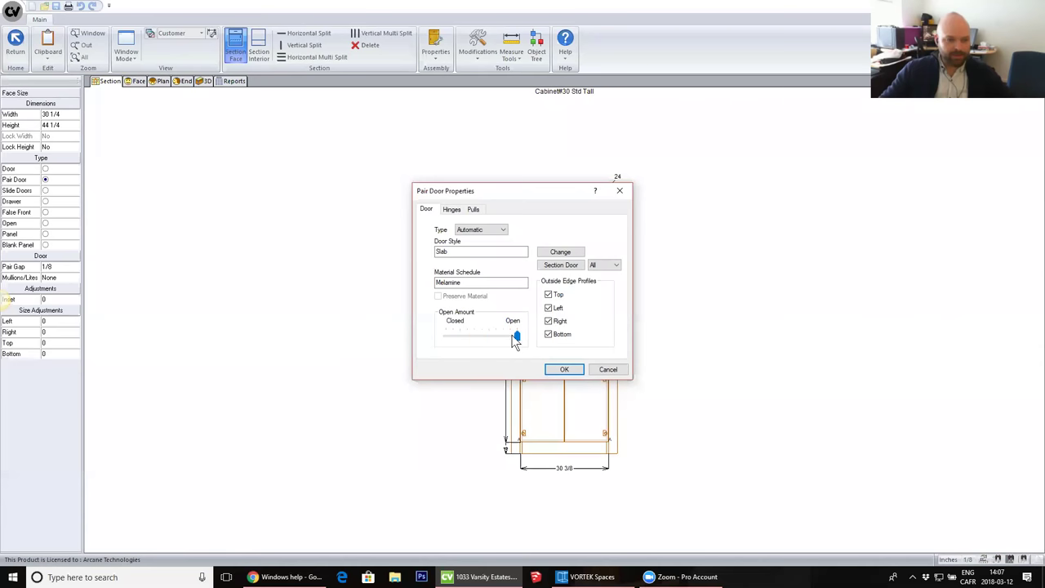
pyautogui.click(563, 369)
pyautogui.click(14, 45)
pyautogui.click(14, 43)
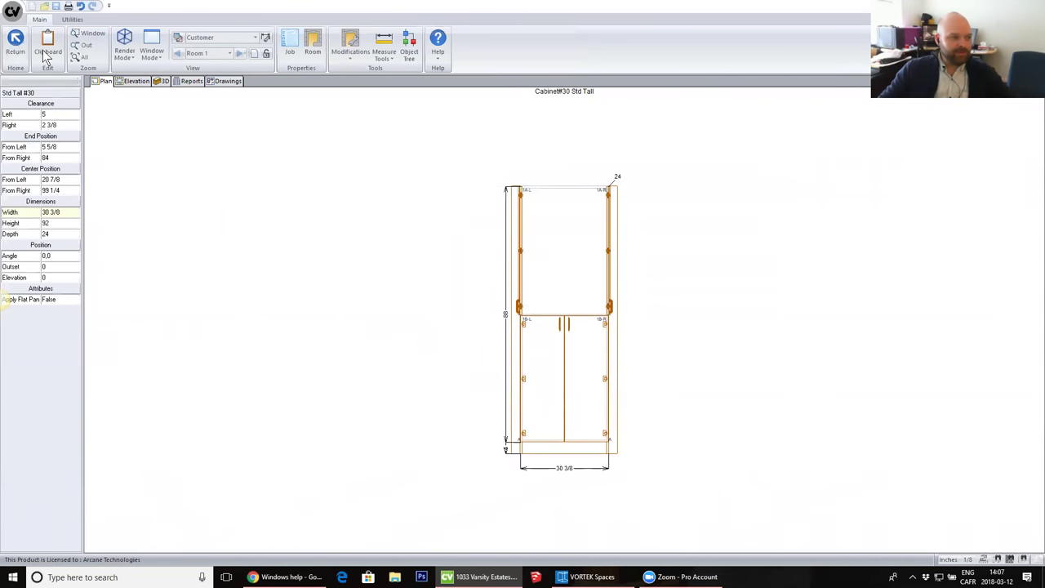
# - Export the room's 3D model to the Desktop as a Vortek file, overwriting WebinarCV.vok
pyautogui.click(160, 80)
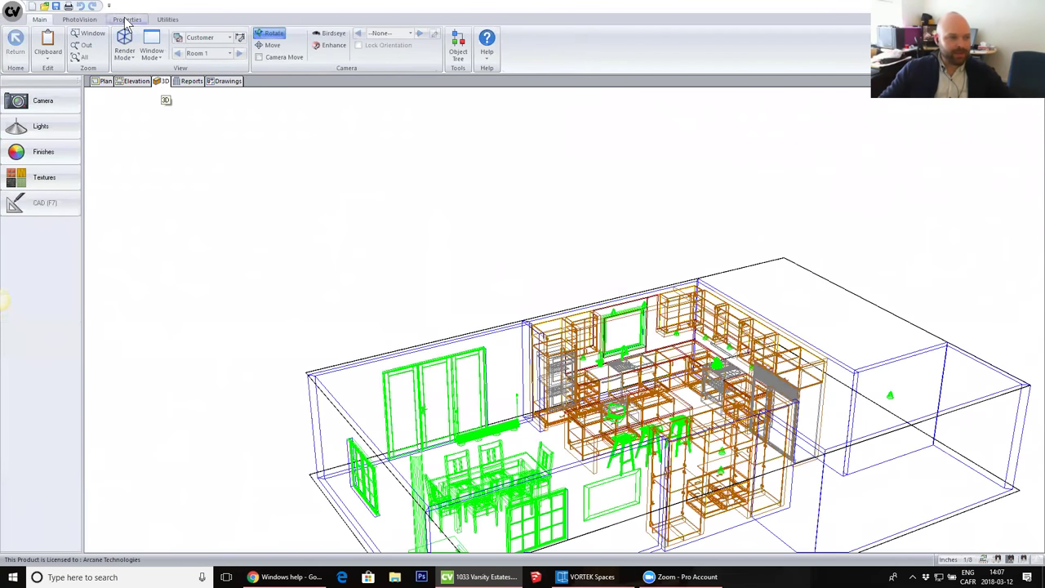
pyautogui.click(167, 22)
pyautogui.click(69, 46)
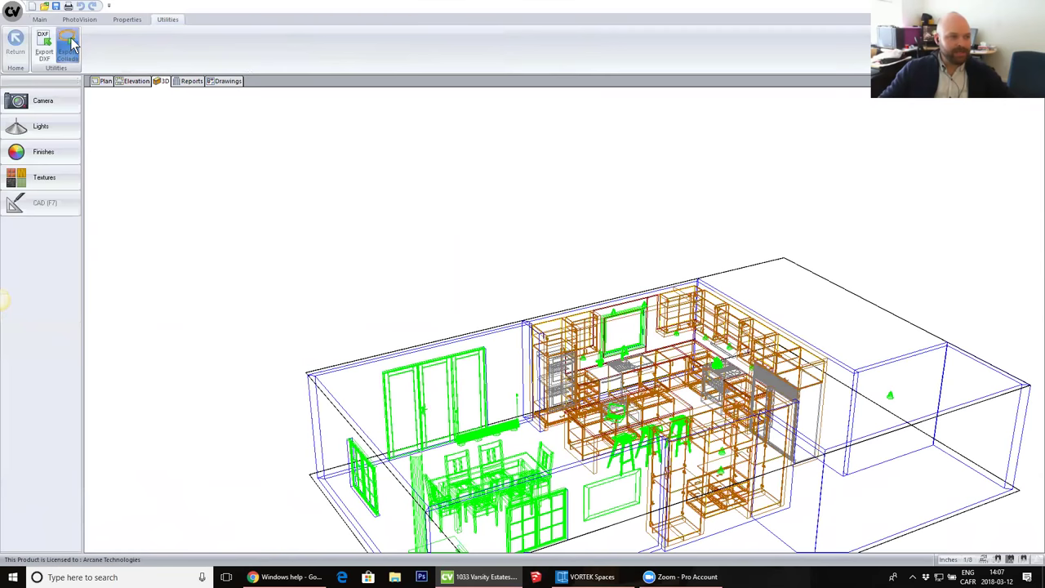
pyautogui.click(327, 369)
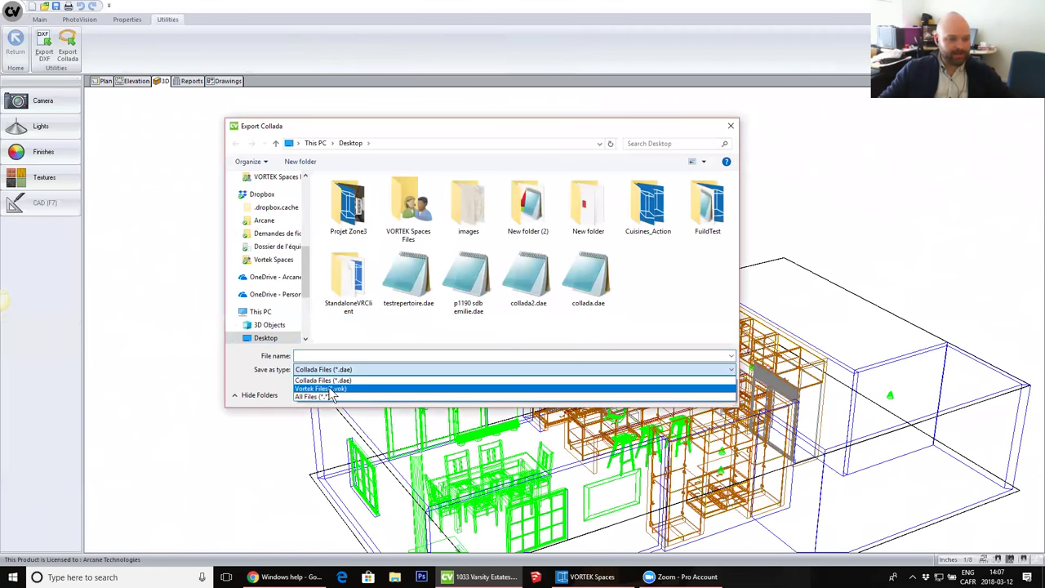
pyautogui.click(325, 389)
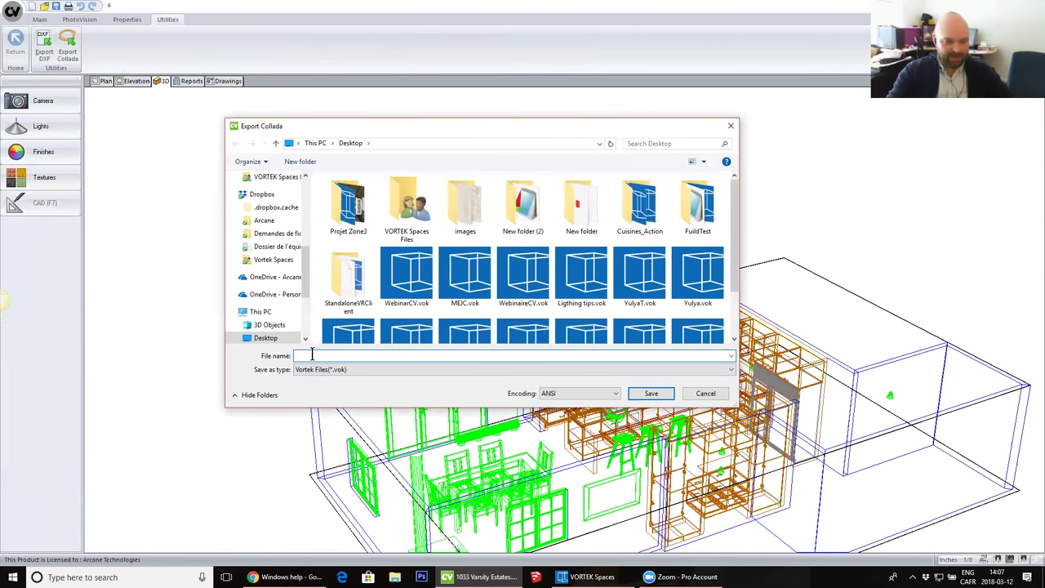
pyautogui.click(410, 282)
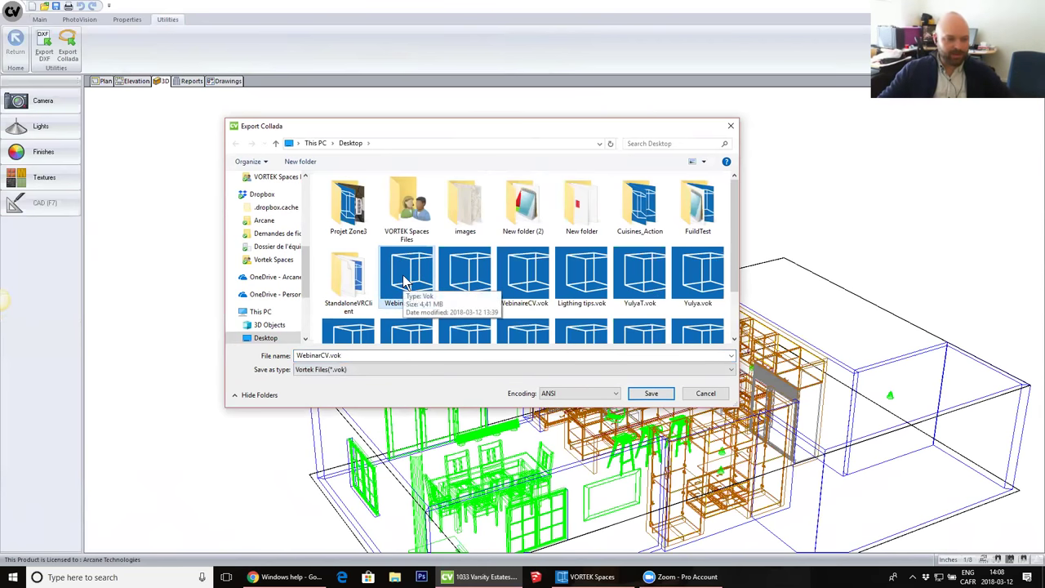
pyautogui.click(641, 398)
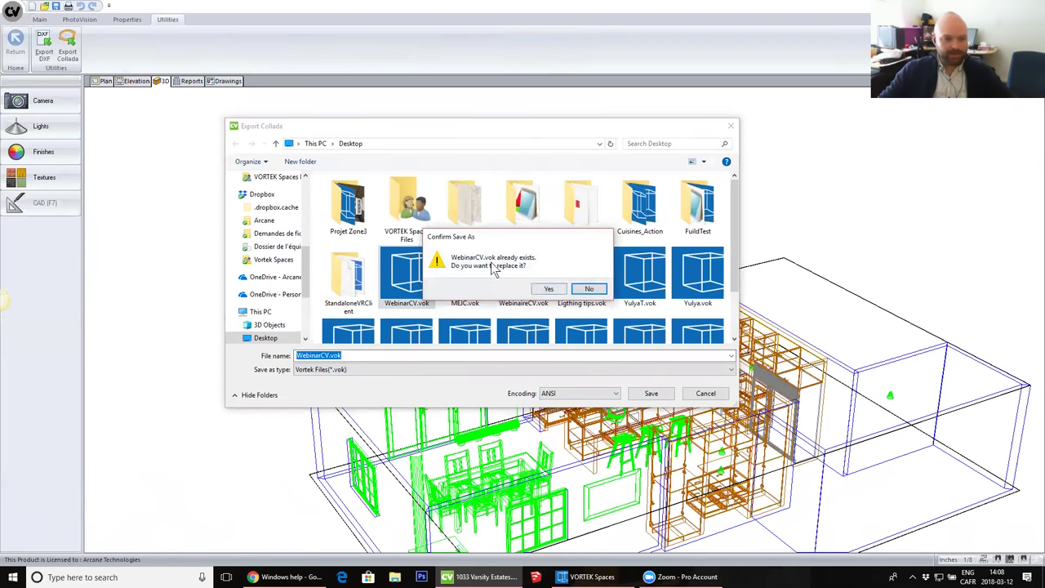
pyautogui.click(549, 289)
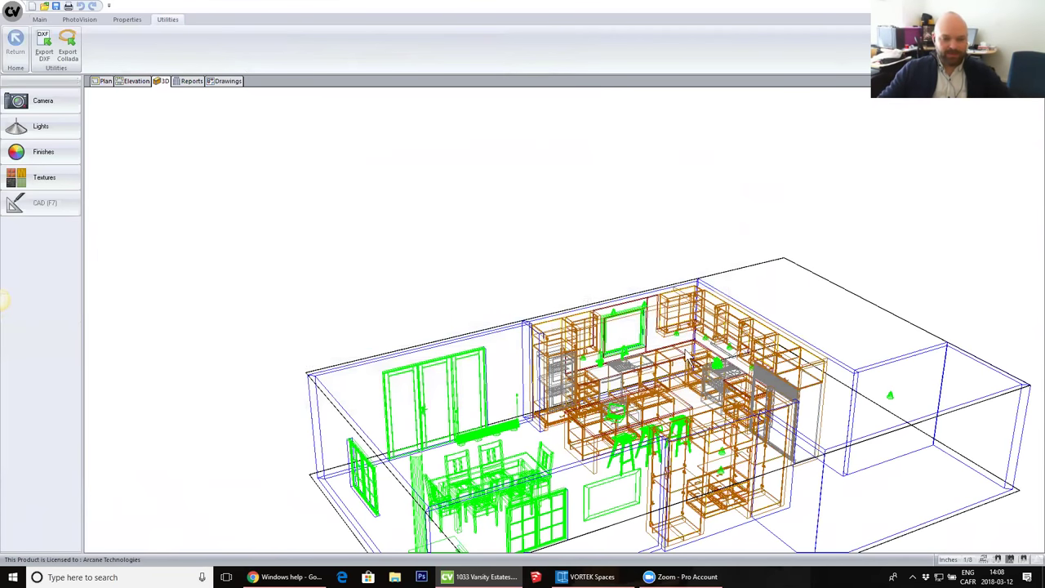
# - Switch to VORTEK Spaces and examine the wood stove in the dining area of the updated model
pyautogui.click(588, 576)
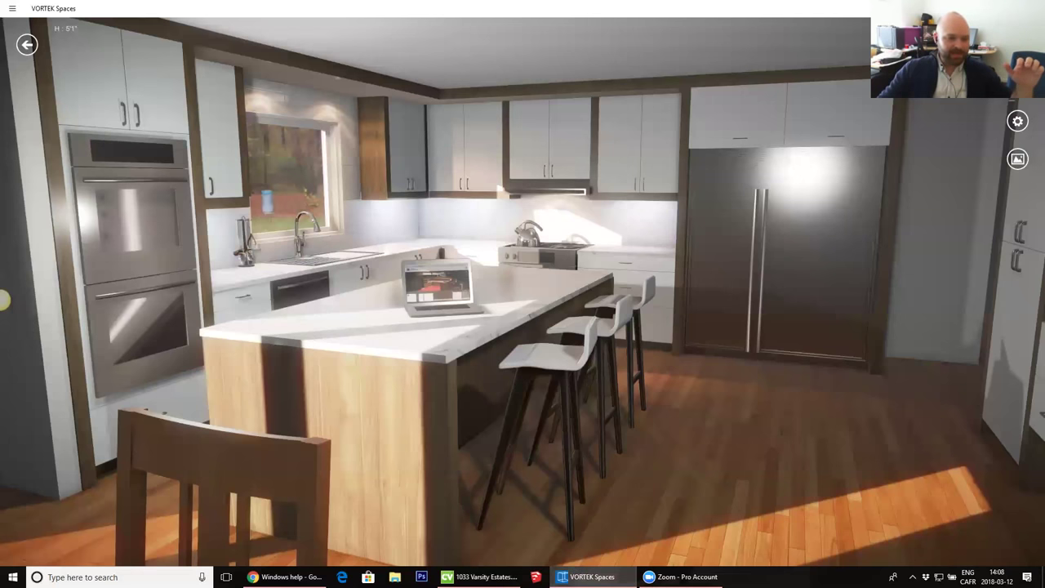
pyautogui.moveTo(475, 304); pyautogui.dragTo(184, 273)
pyautogui.moveTo(585, 285); pyautogui.dragTo(277, 302)
pyautogui.moveTo(277, 301); pyautogui.dragTo(802, 272, button='right')
pyautogui.moveTo(446, 242); pyautogui.dragTo(736, 258)
pyautogui.moveTo(736, 258); pyautogui.dragTo(652, 366, button='right')
pyautogui.moveTo(652, 366); pyautogui.dragTo(627, 319)
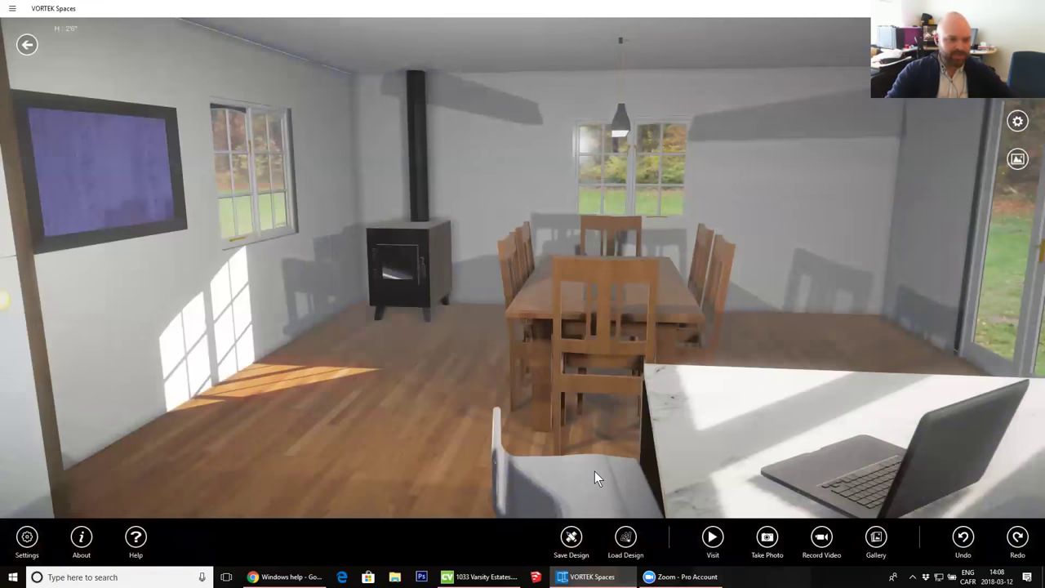
pyautogui.moveTo(603, 409); pyautogui.dragTo(592, 282)
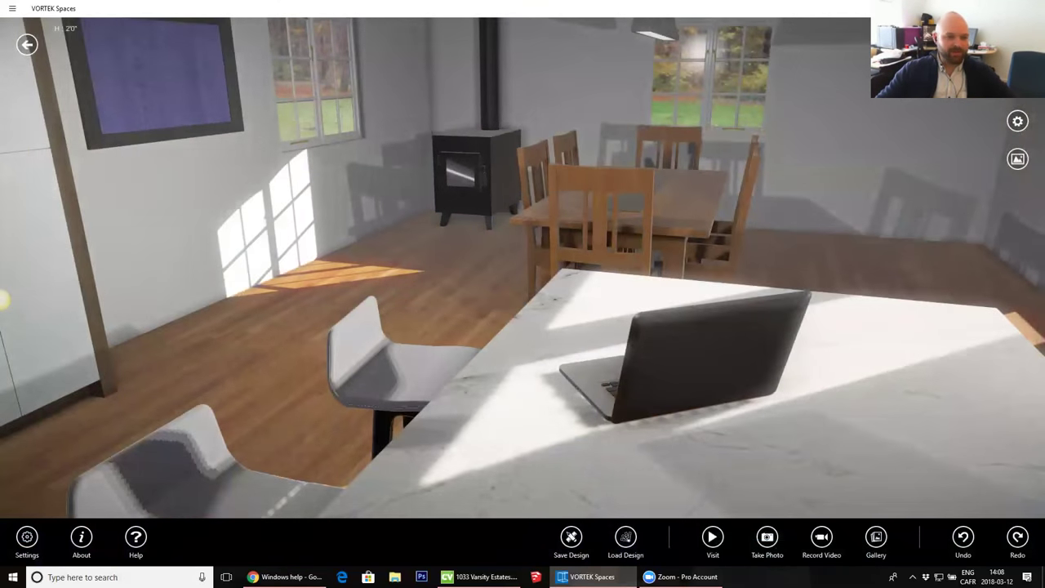
pyautogui.moveTo(563, 205); pyautogui.dragTo(563, 286)
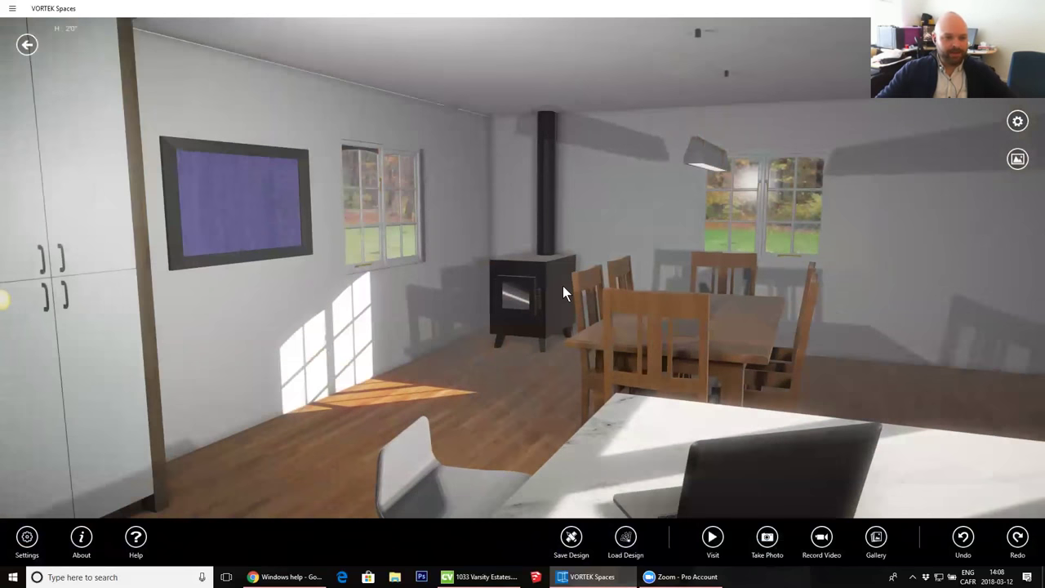
# - Apply the Black material from the Appliances library to the wood stove and close the material library
pyautogui.click(563, 286)
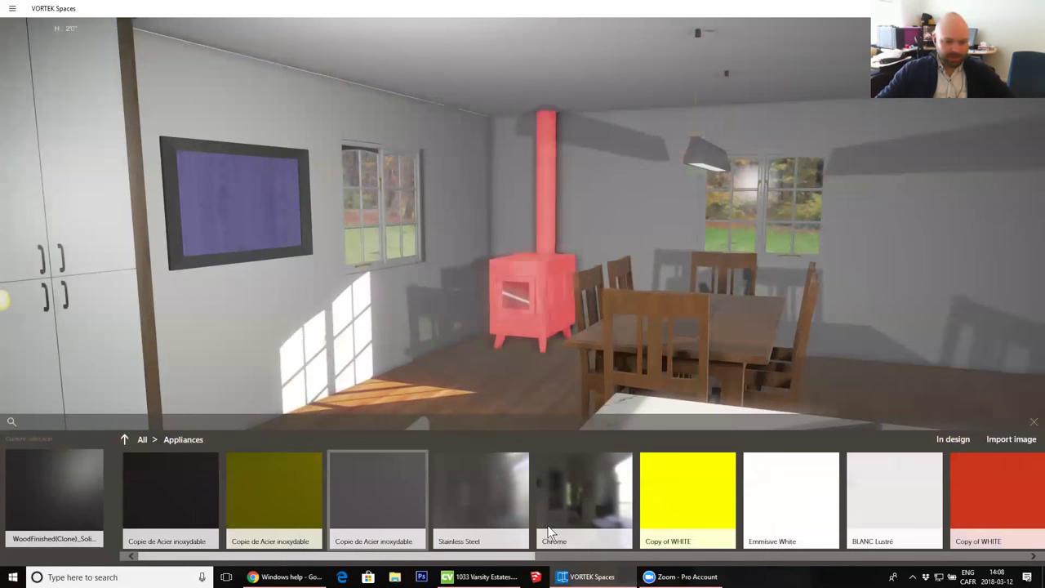
pyautogui.click(662, 556)
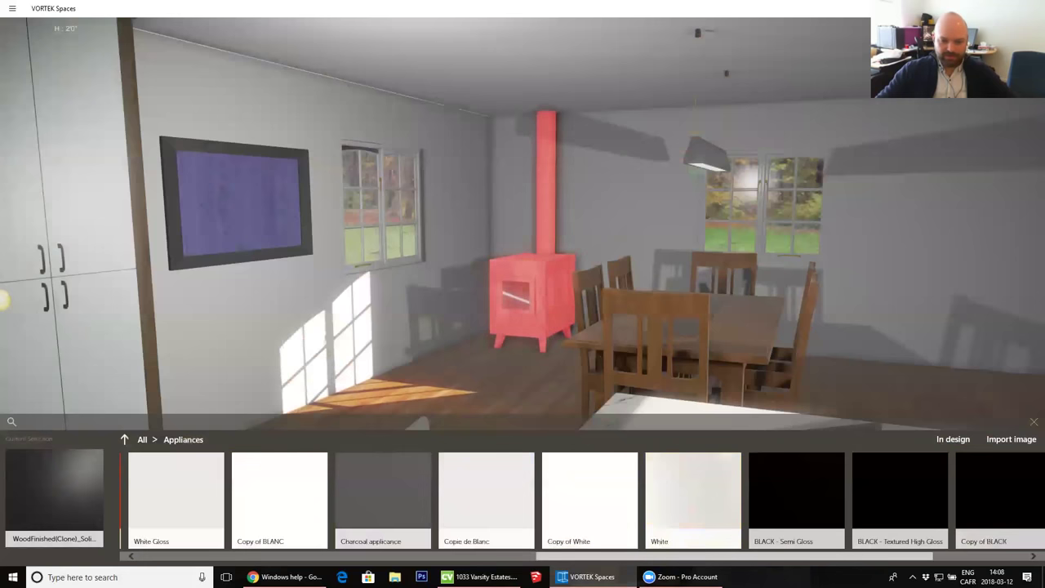
pyautogui.click(985, 556)
pyautogui.click(980, 499)
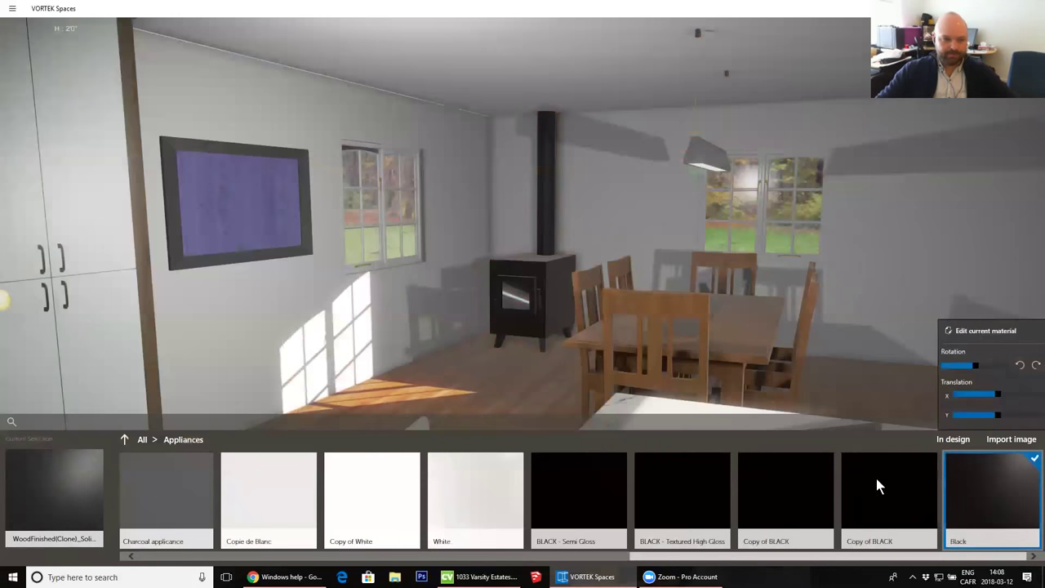
pyautogui.click(280, 290)
# - Apply the Stainless Steel material already used in the scene to the handles and hinges of the opened tall cabinet doors
pyautogui.moveTo(280, 290); pyautogui.dragTo(738, 289)
pyautogui.moveTo(204, 326); pyautogui.dragTo(759, 326)
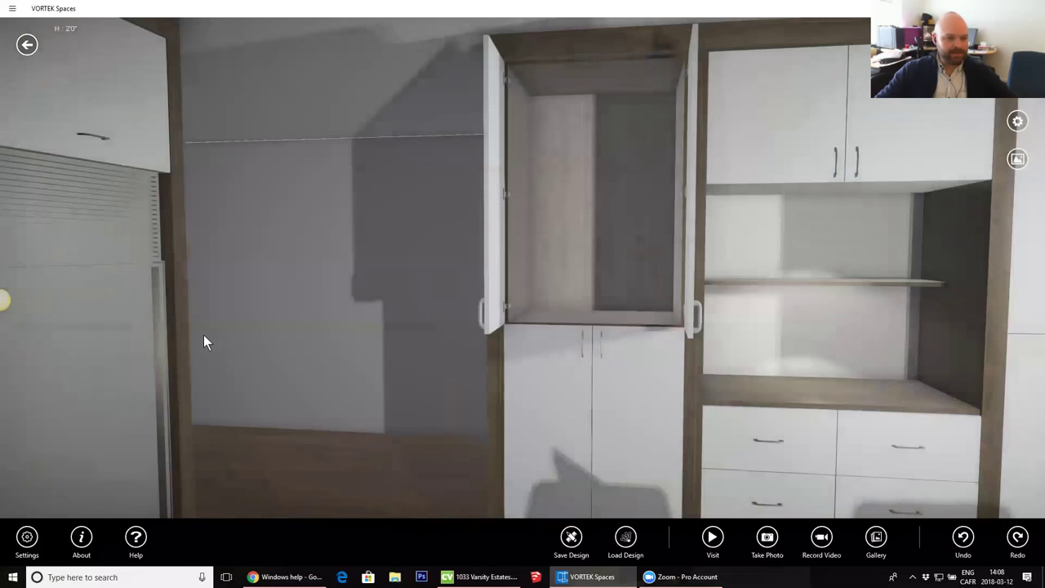
pyautogui.press('Right')
pyautogui.moveTo(166, 313); pyautogui.dragTo(813, 330)
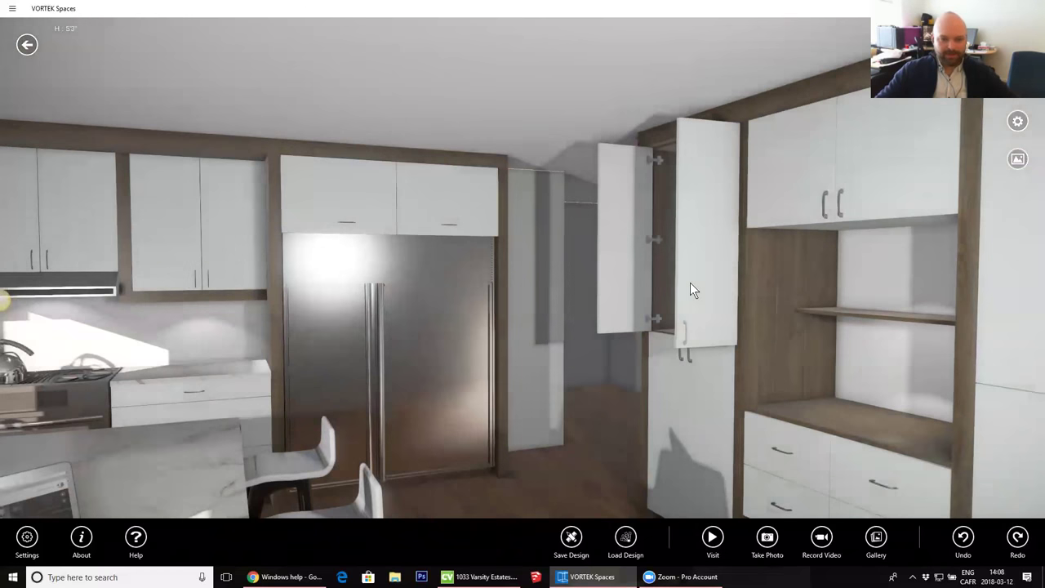
pyautogui.click(690, 287)
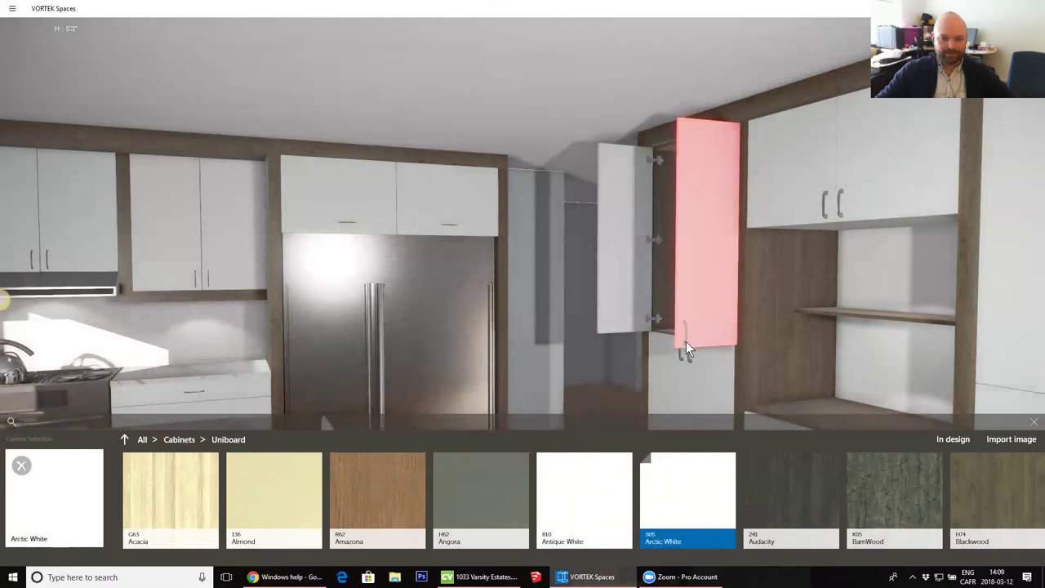
pyautogui.click(686, 341)
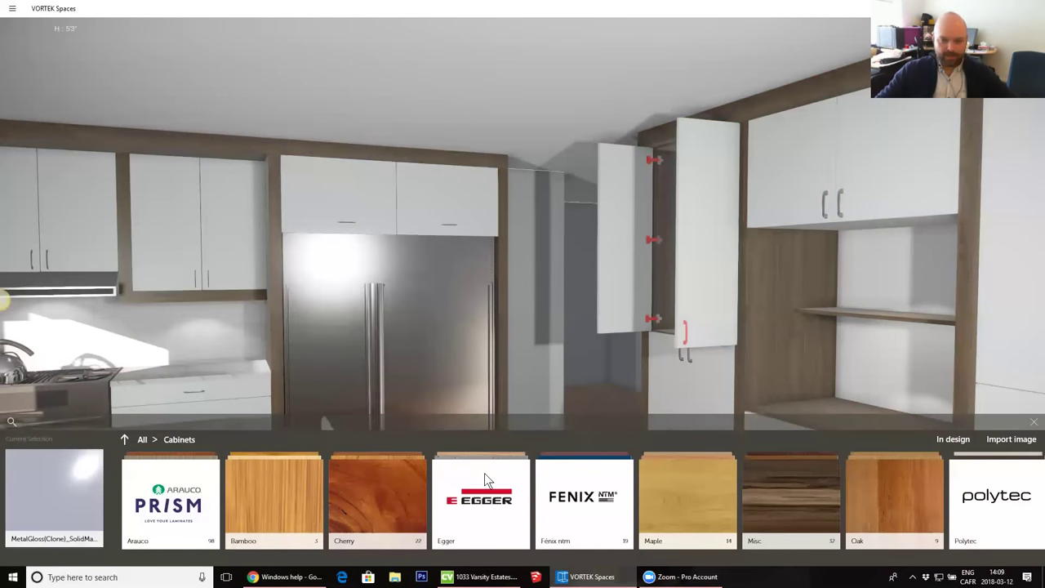
pyautogui.click(953, 440)
pyautogui.click(787, 511)
# - Examine the rendering quality slider in the Performance settings and close the settings
pyautogui.moveTo(446, 317); pyautogui.dragTo(621, 294)
pyautogui.press('s')
pyautogui.press('d')
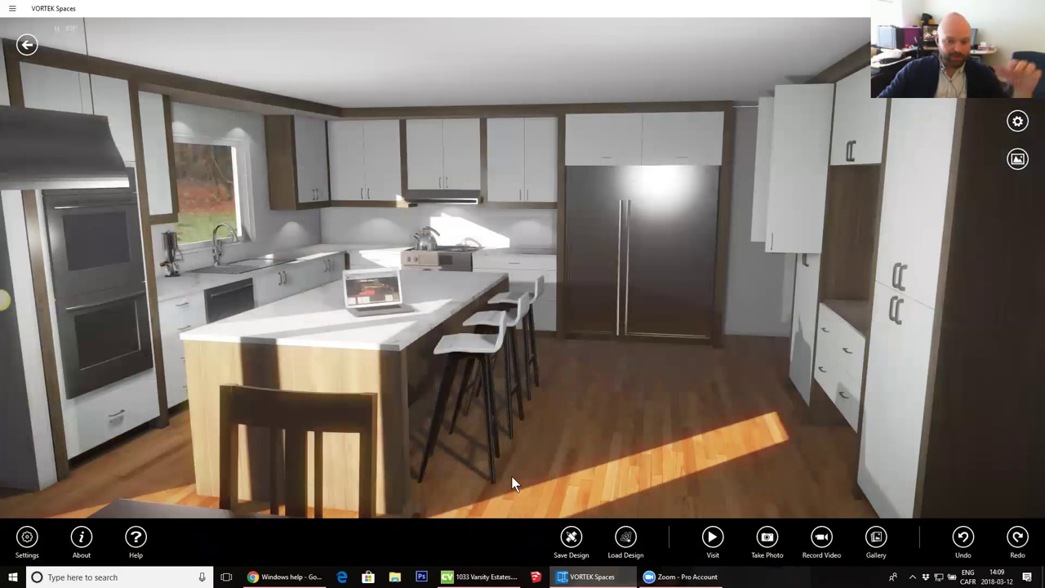
pyautogui.click(27, 539)
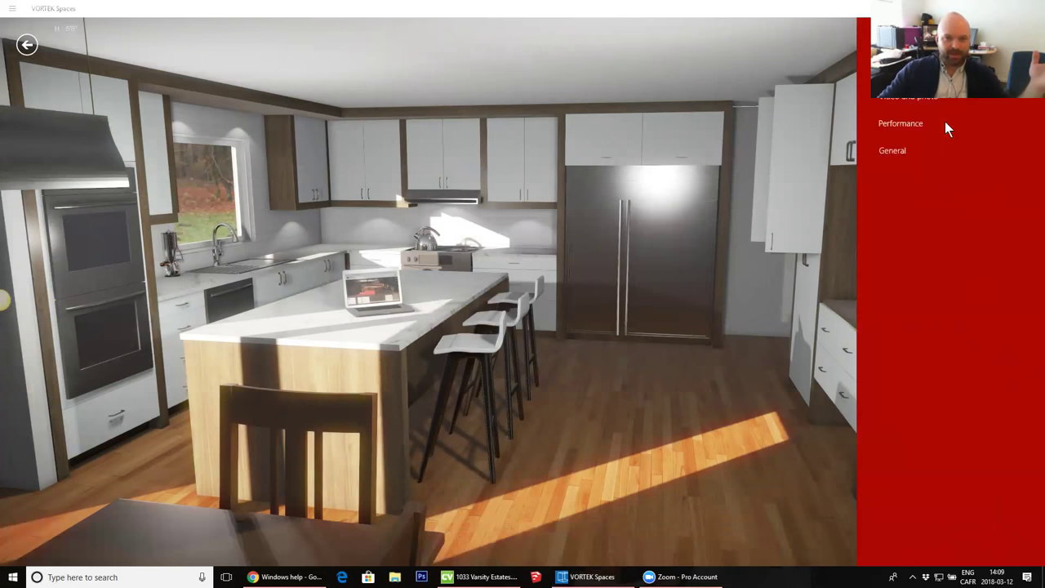
pyautogui.click(945, 123)
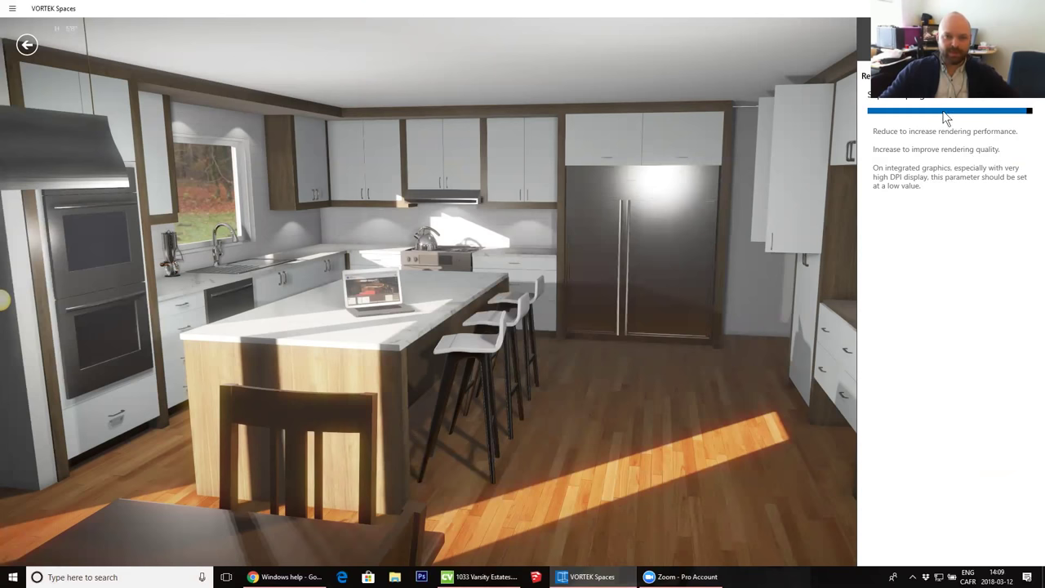
pyautogui.moveTo(965, 112); pyautogui.dragTo(934, 109)
pyautogui.click(877, 40)
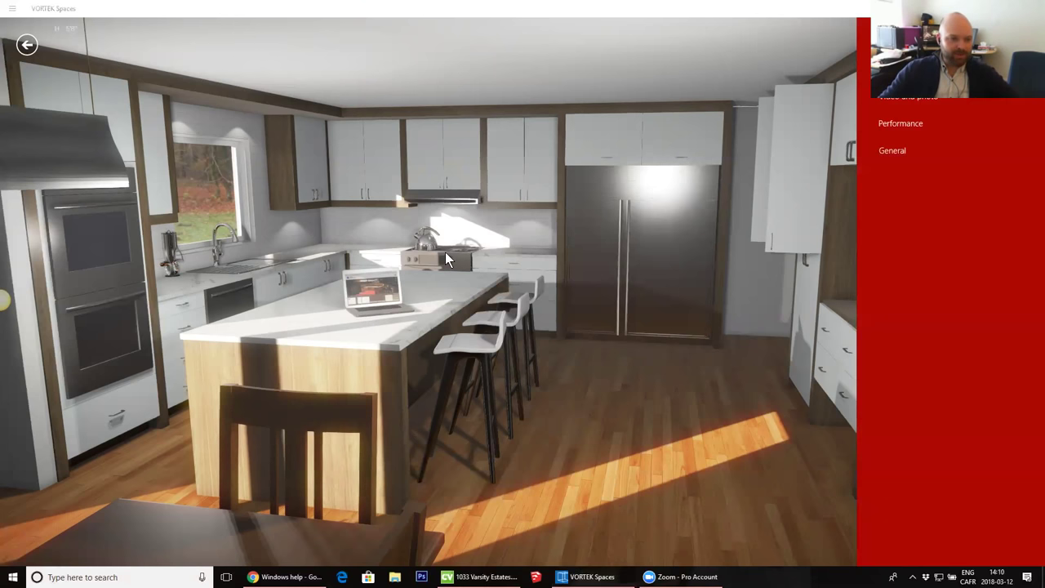
pyautogui.click(445, 254)
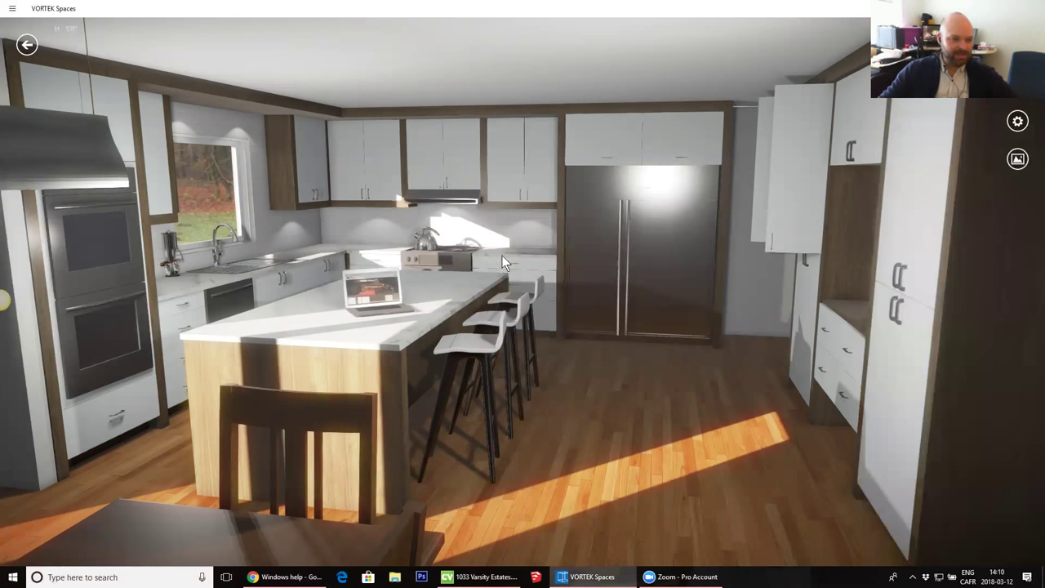
# - Select the range hood and the Arctic White cabinet doors to check which surfaces share each material, and clear the selection
pyautogui.moveTo(524, 271); pyautogui.dragTo(549, 250, button='middle')
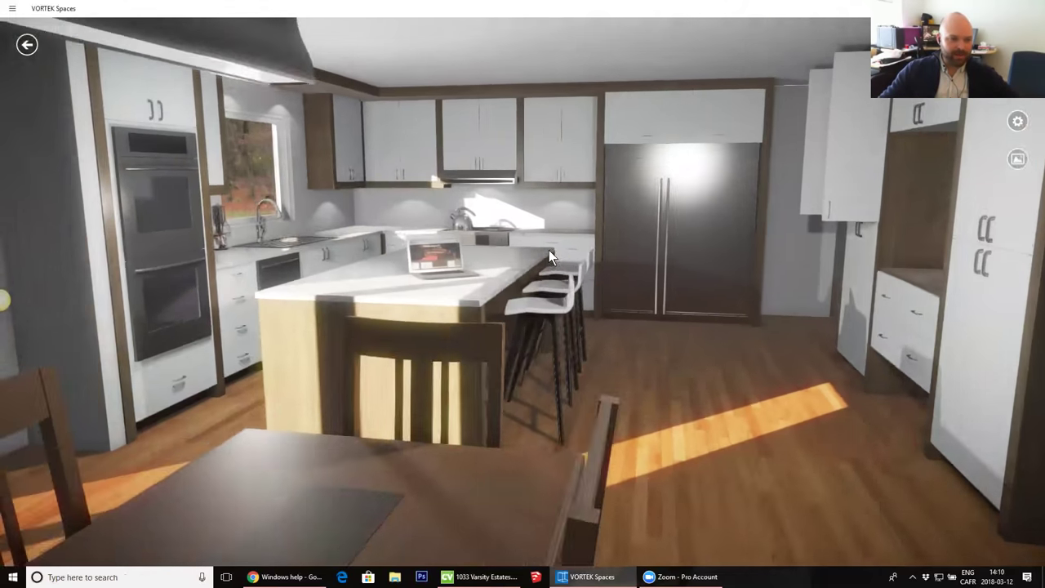
pyautogui.press('d')
pyautogui.moveTo(549, 250); pyautogui.dragTo(617, 195)
pyautogui.press('w')
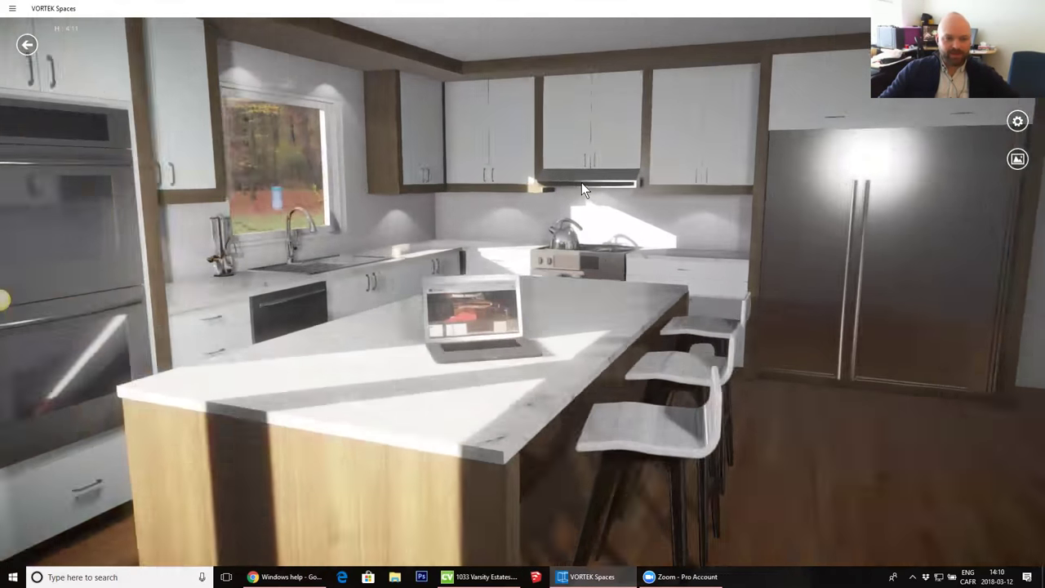
pyautogui.click(582, 182)
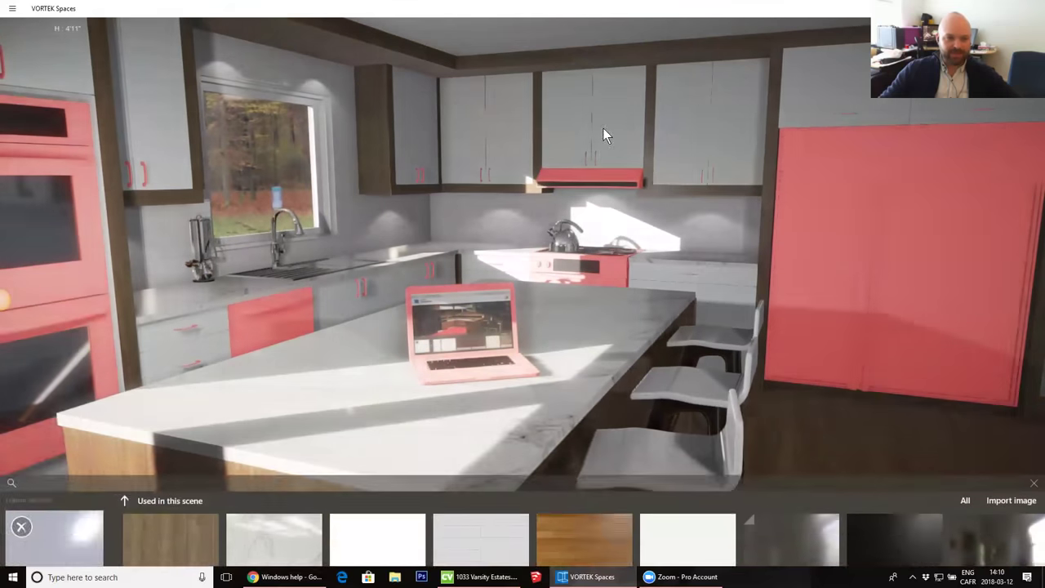
pyautogui.click(603, 135)
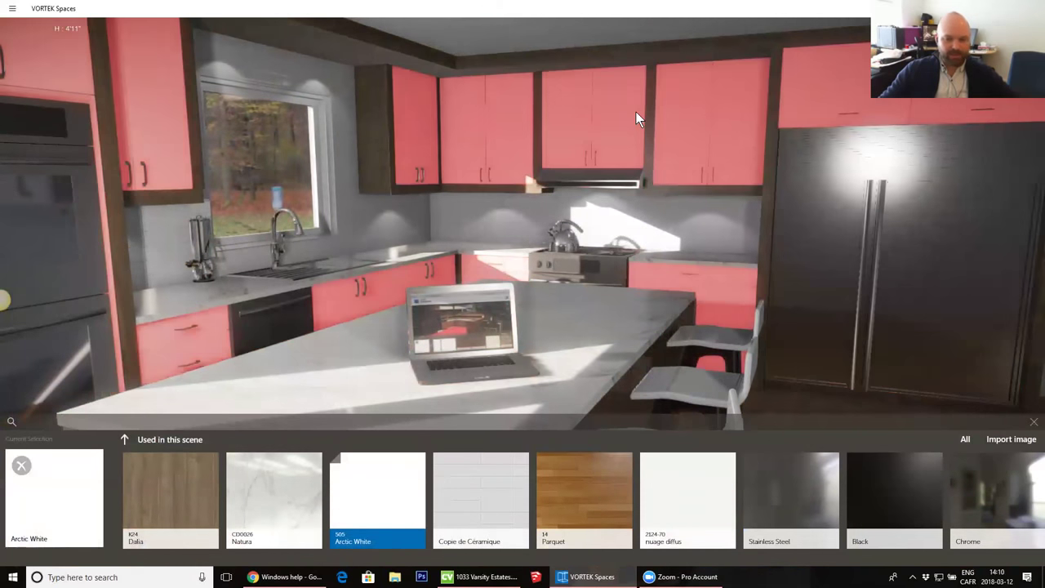
pyautogui.scroll(-3, 588, 188)
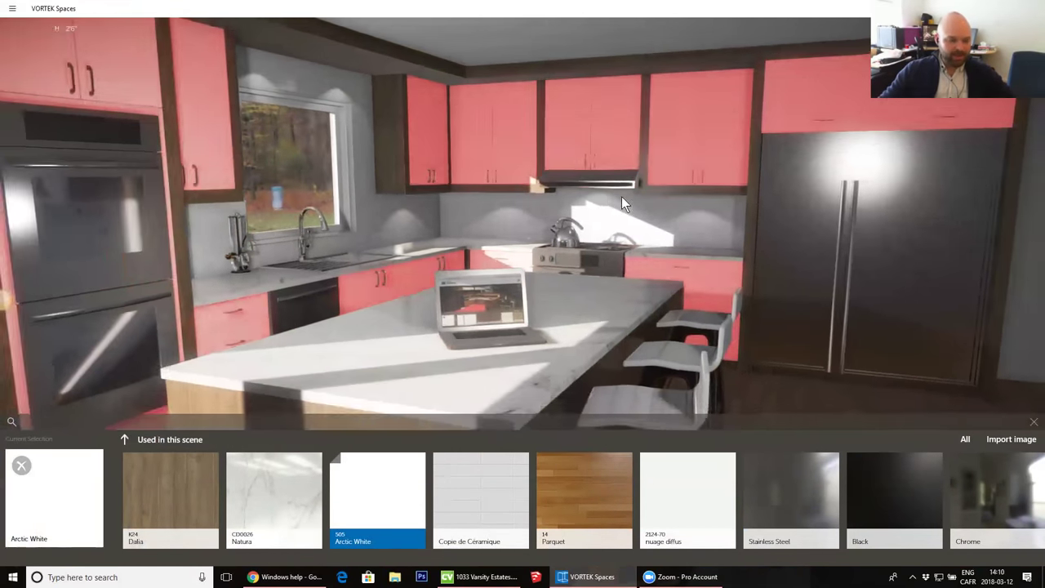
pyautogui.press('Escape')
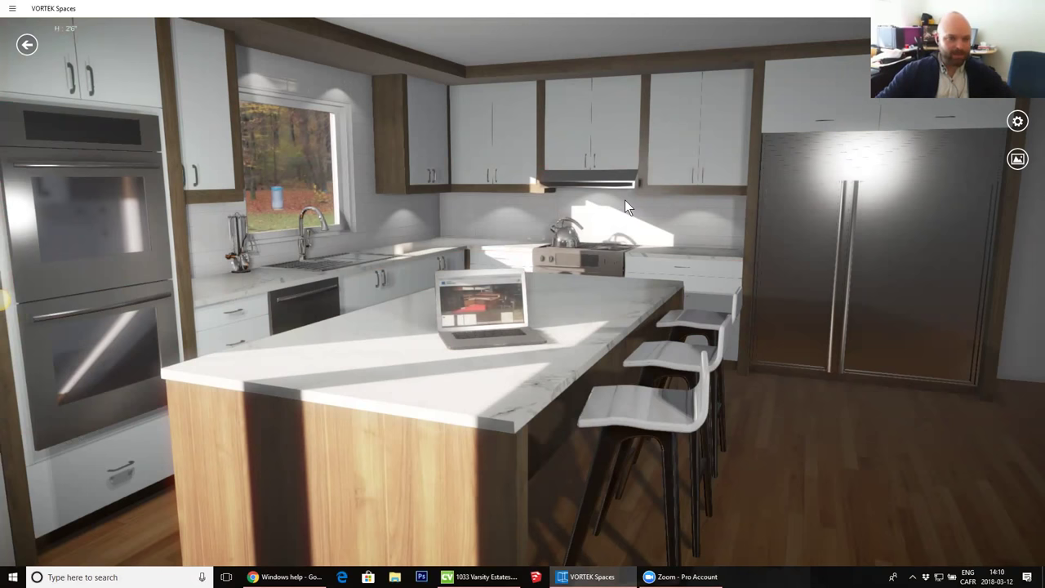
# - Leave the Performance settings and open the Video settings for recording
pyautogui.scroll(-3, 577, 200)
pyautogui.scroll(2, 614, 270)
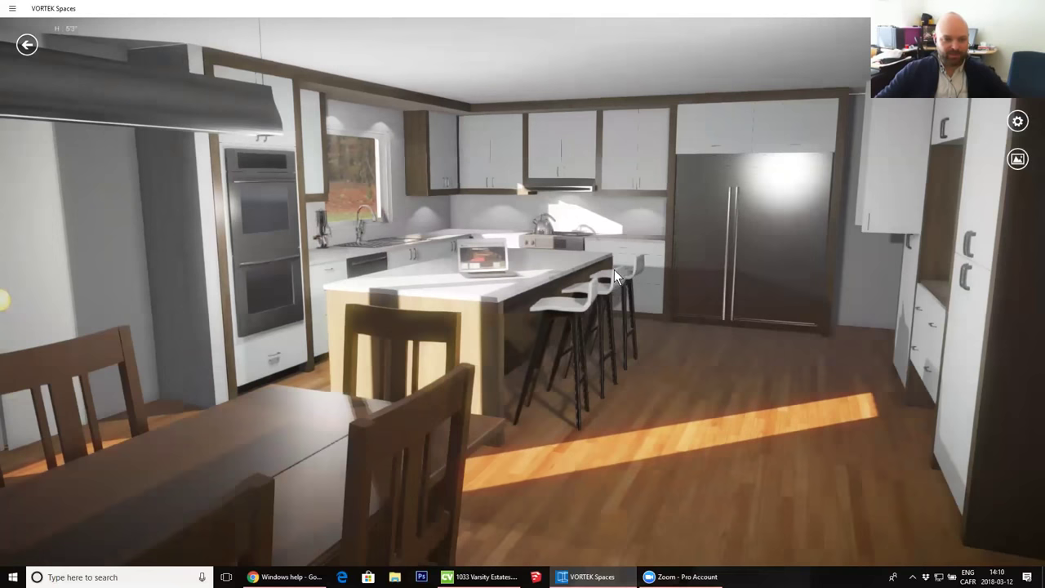
pyautogui.scroll(3, 473, 273)
pyautogui.rightClick(474, 274)
pyautogui.click(29, 537)
pyautogui.click(900, 123)
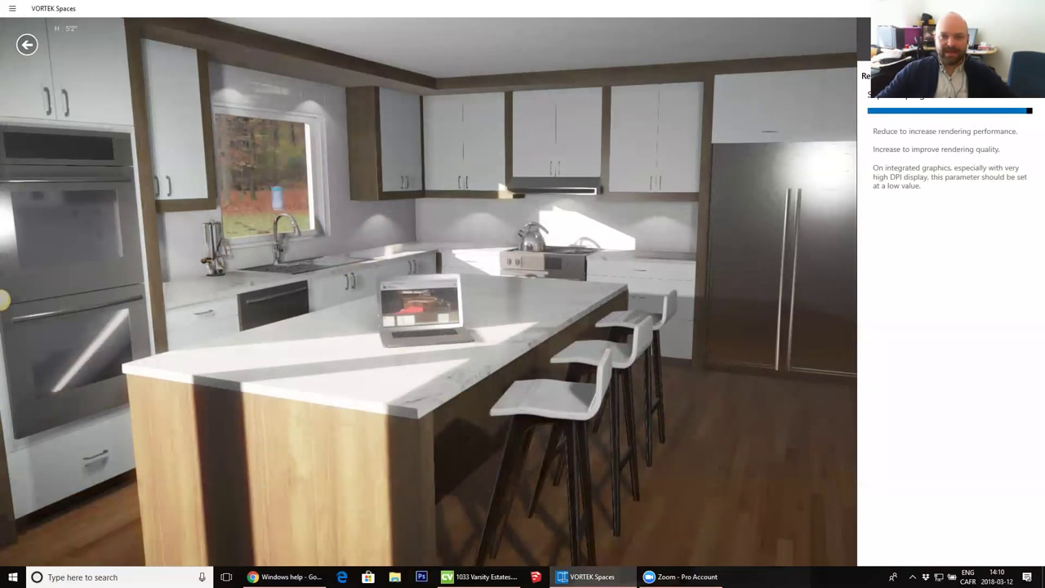
pyautogui.click(880, 43)
pyautogui.click(919, 100)
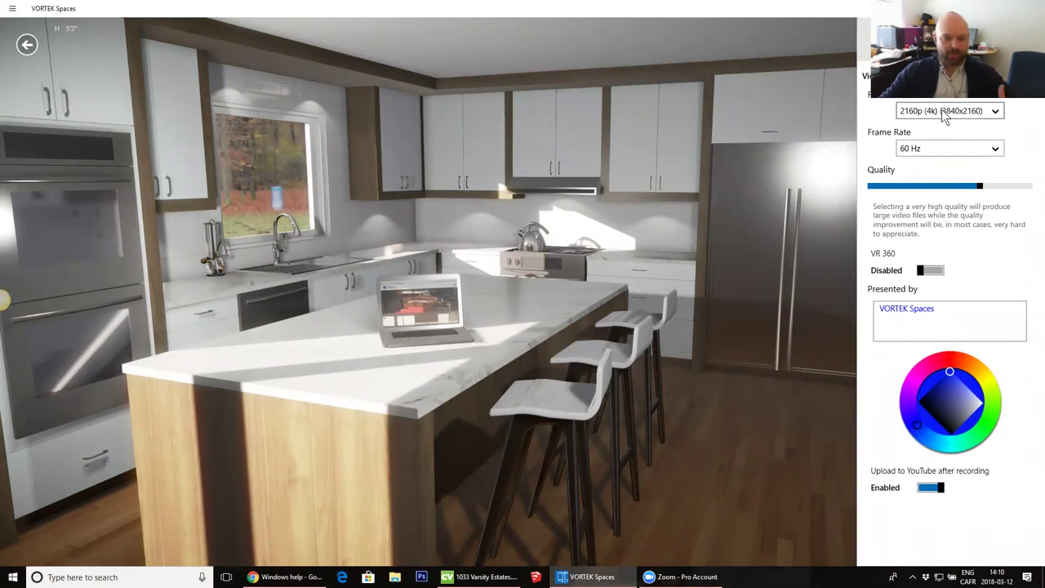
# - Examine the video resolution, frame rate and Presented by options, keeping 2160p (4k) and 60 Hz, and close the settings
pyautogui.click(942, 110)
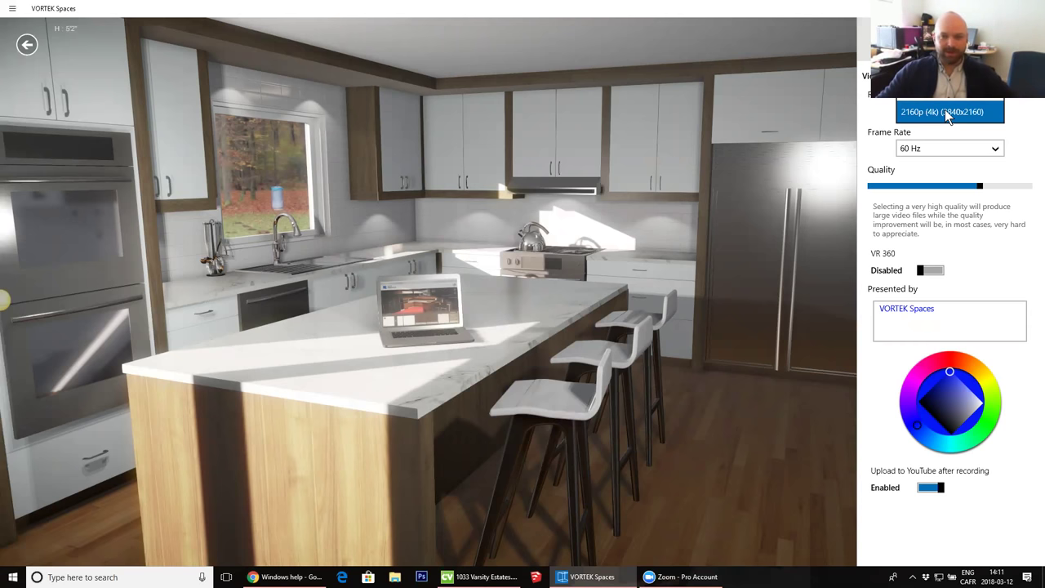
pyautogui.click(945, 109)
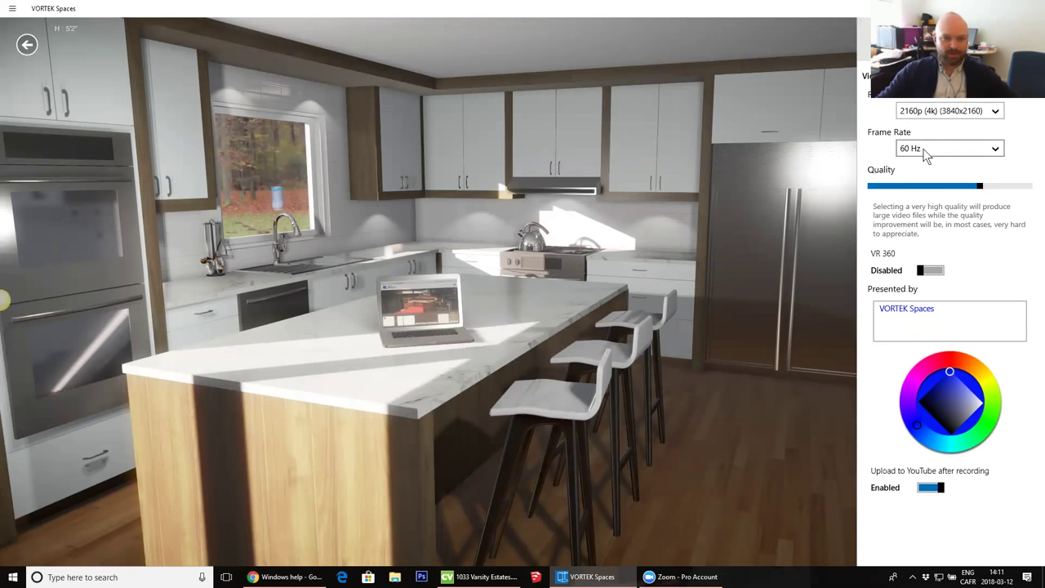
pyautogui.click(926, 154)
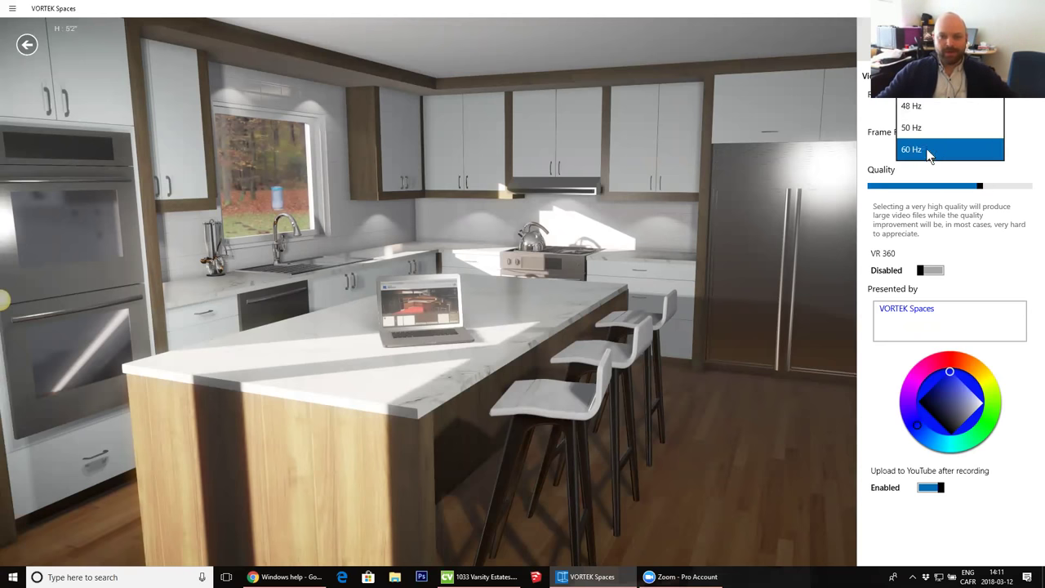
pyautogui.click(973, 152)
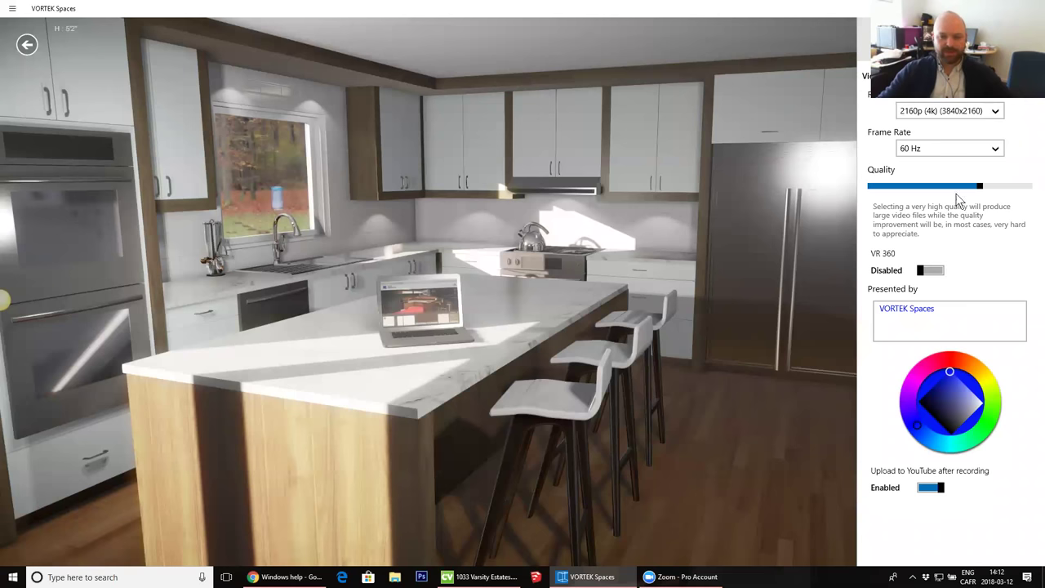
pyautogui.moveTo(953, 305); pyautogui.dragTo(851, 316)
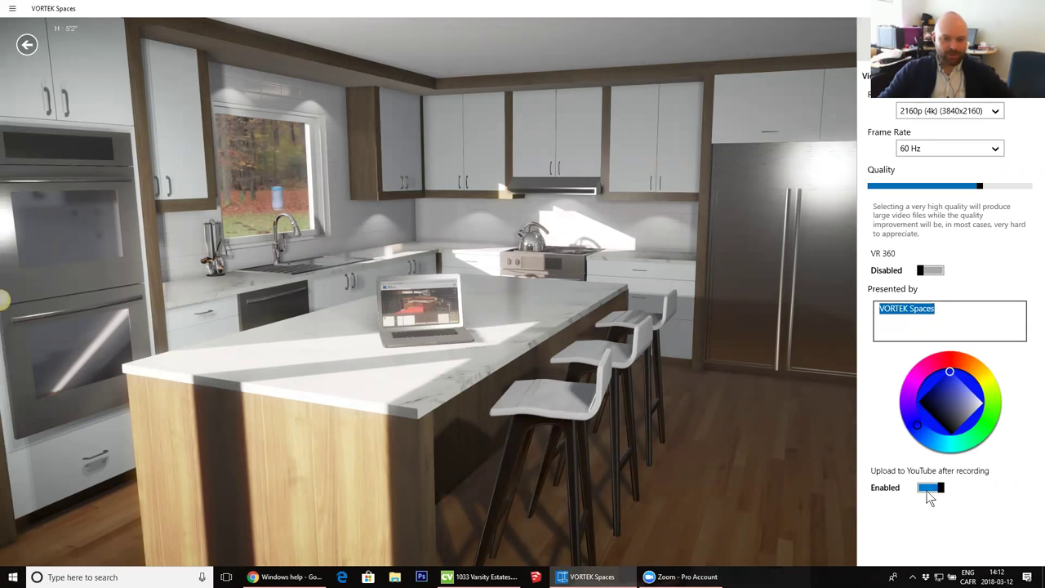
pyautogui.click(879, 49)
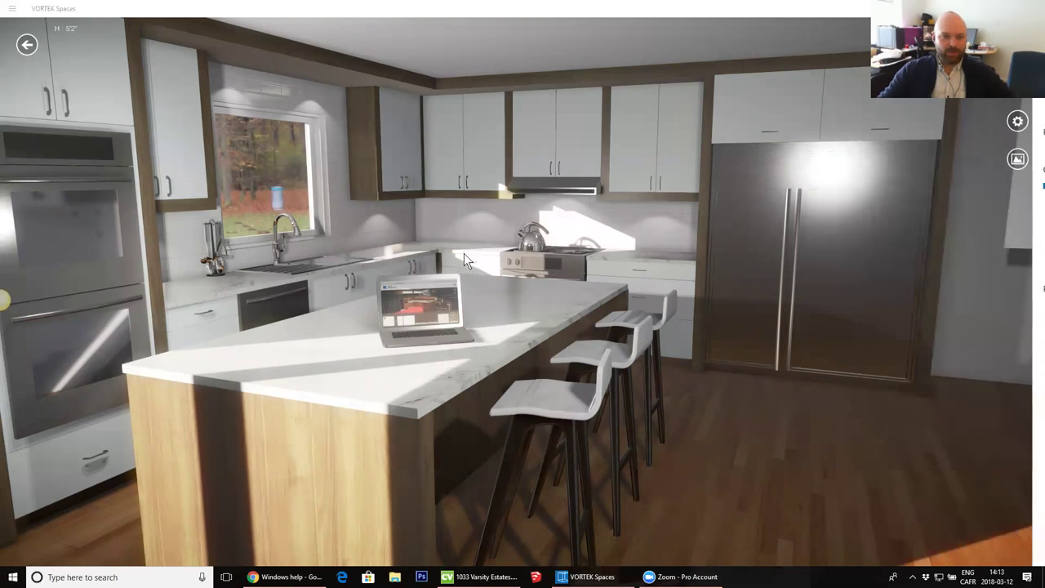
# - Review the list of saved viewpoints and start recording a video of the kitchen
pyautogui.click(621, 300)
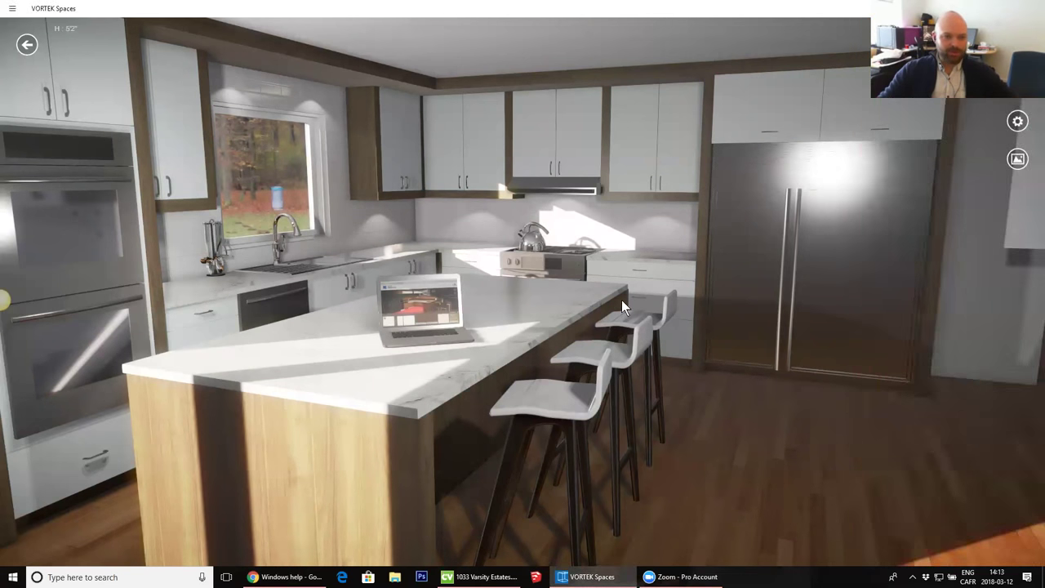
pyautogui.click(1017, 159)
pyautogui.press('space')
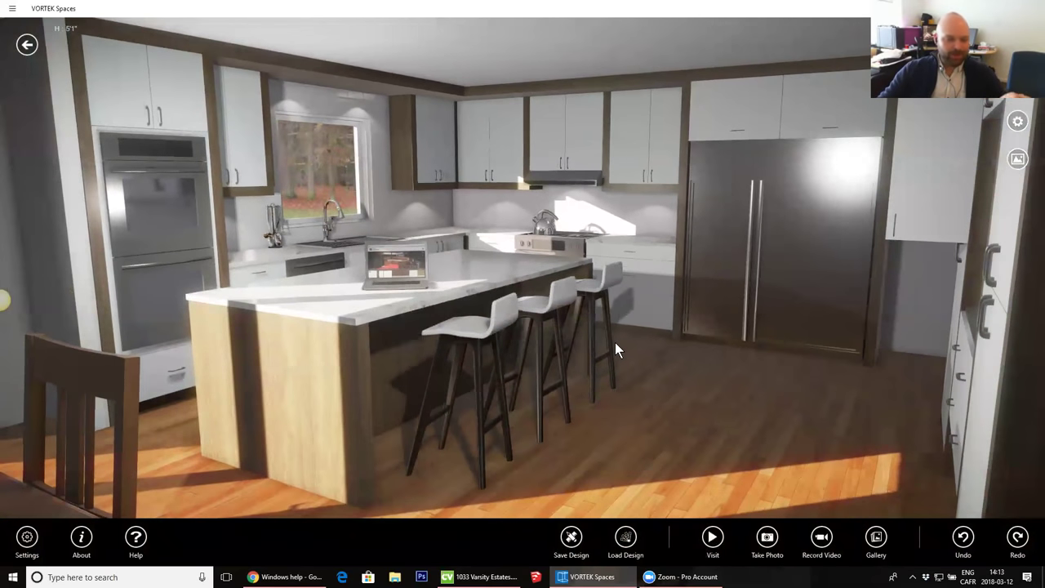
pyautogui.click(1017, 159)
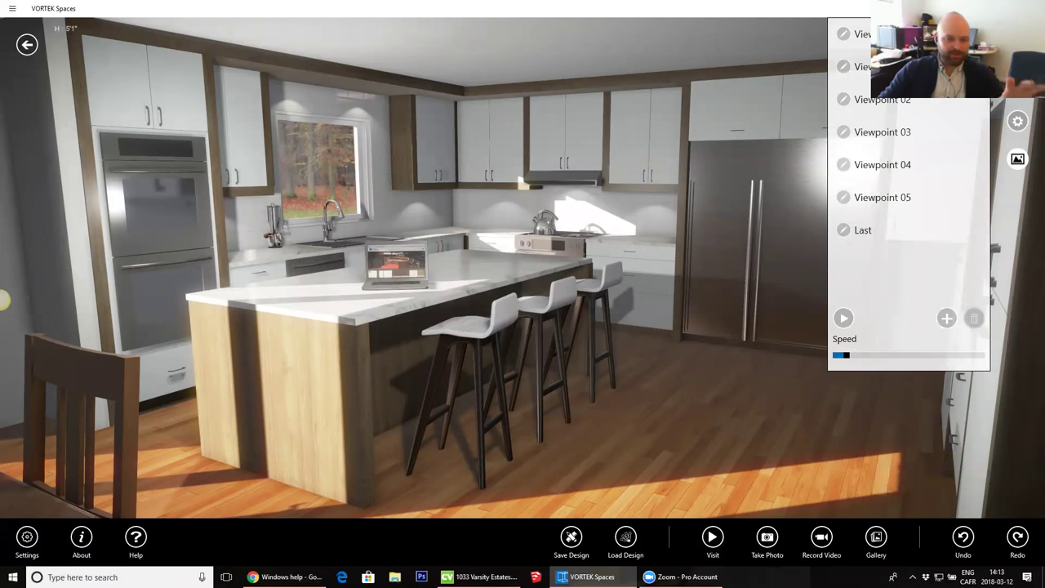
pyautogui.click(729, 299)
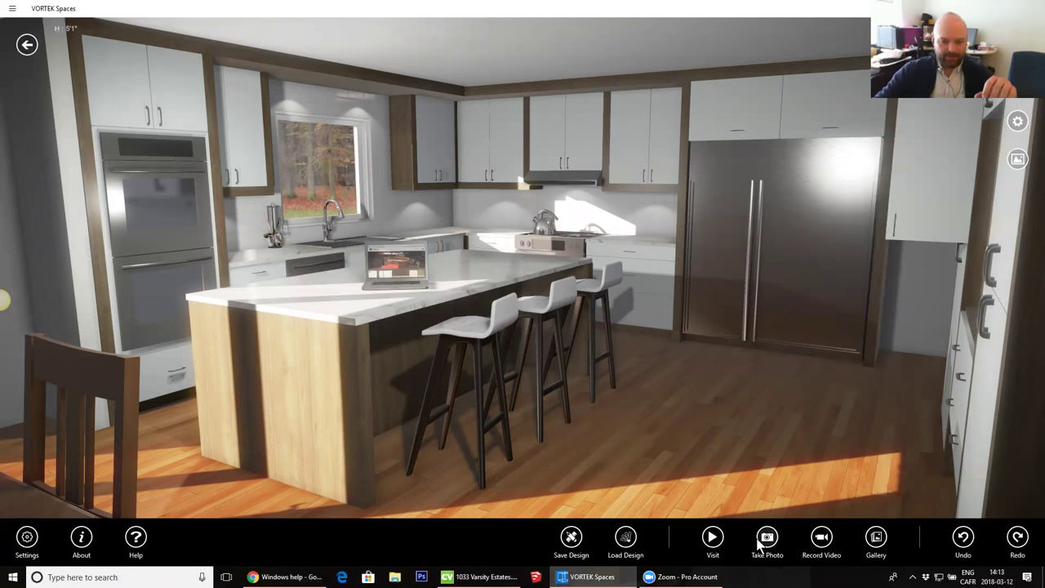
pyautogui.click(824, 536)
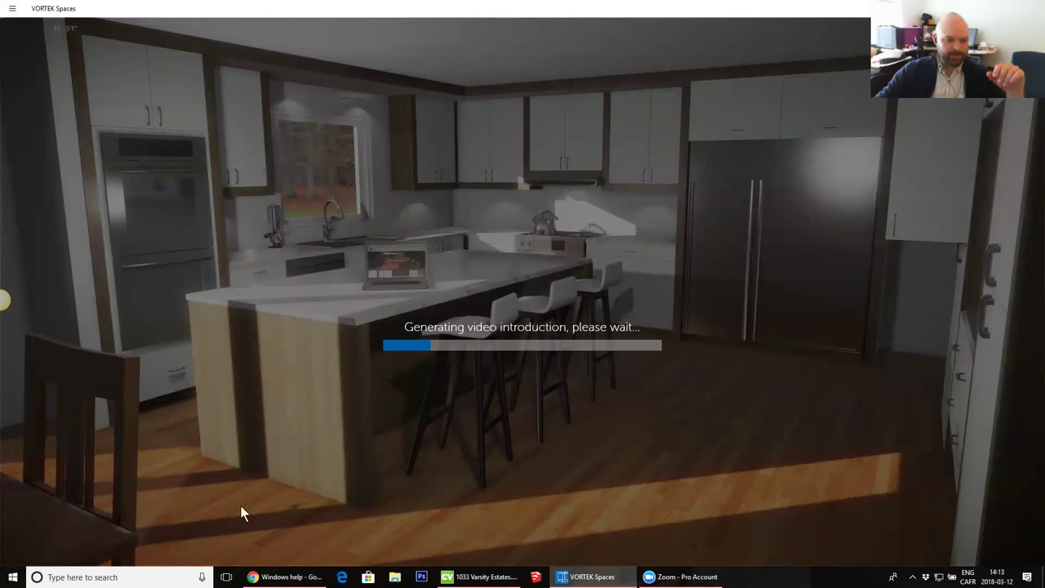
# - Switch to Chrome, open YouTube in a new tab and close the Windows help page
pyautogui.click(286, 577)
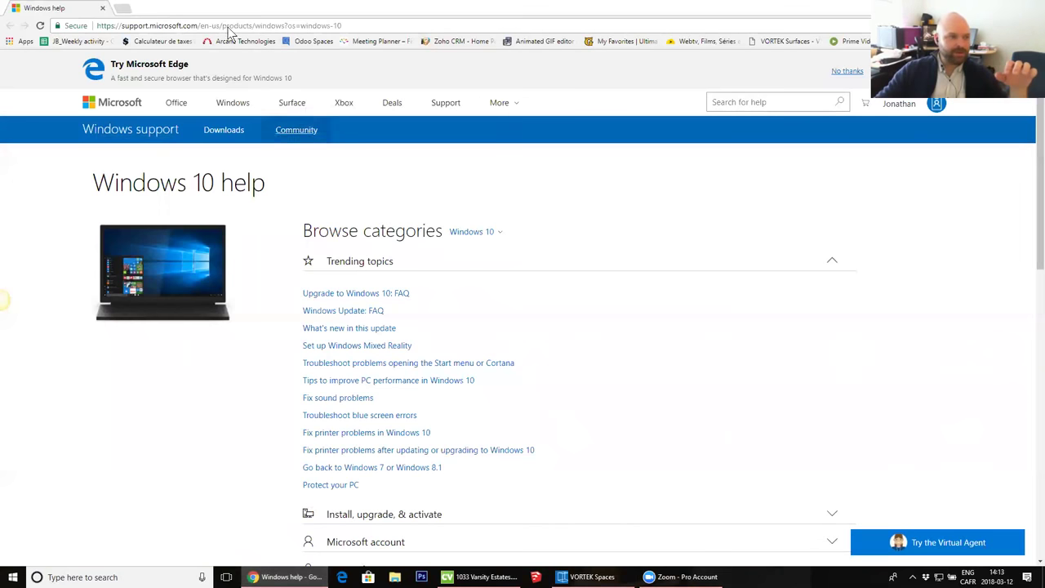
pyautogui.click(129, 10)
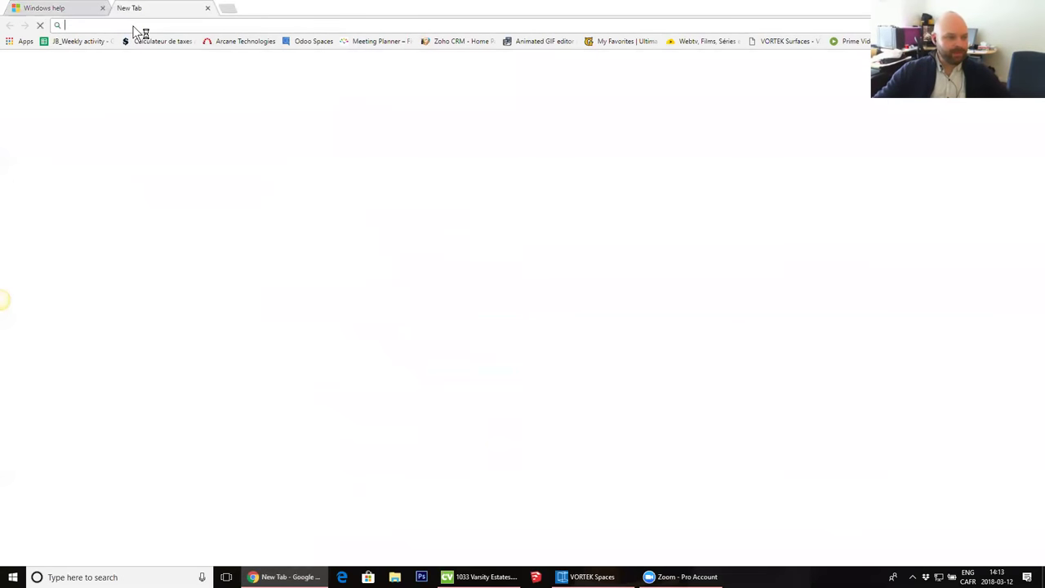
pyautogui.write('yout')
pyautogui.press('Return')
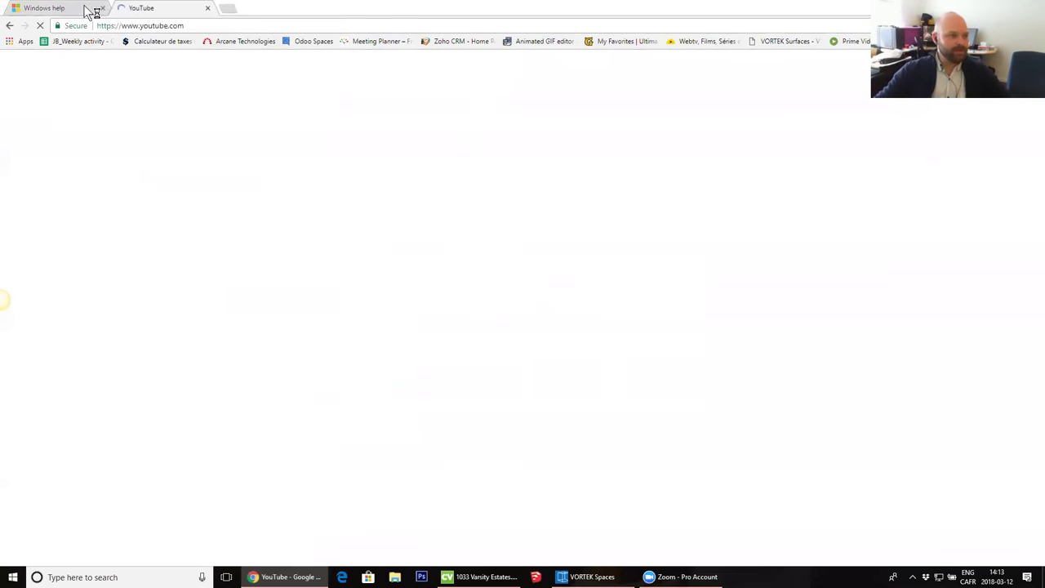
pyautogui.click(103, 8)
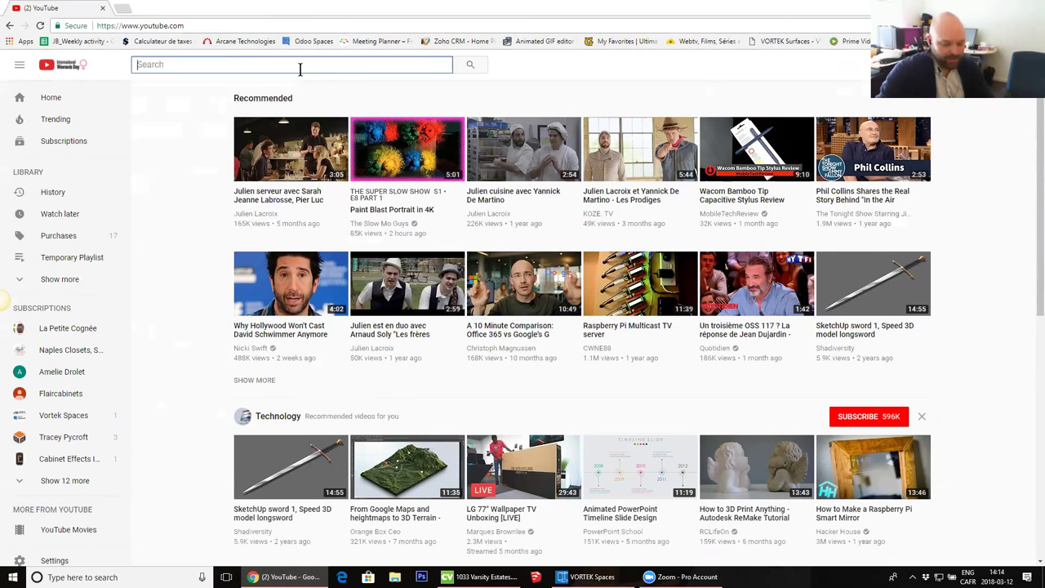
# - Search YouTube for "naples closets"
pyautogui.write('naples')
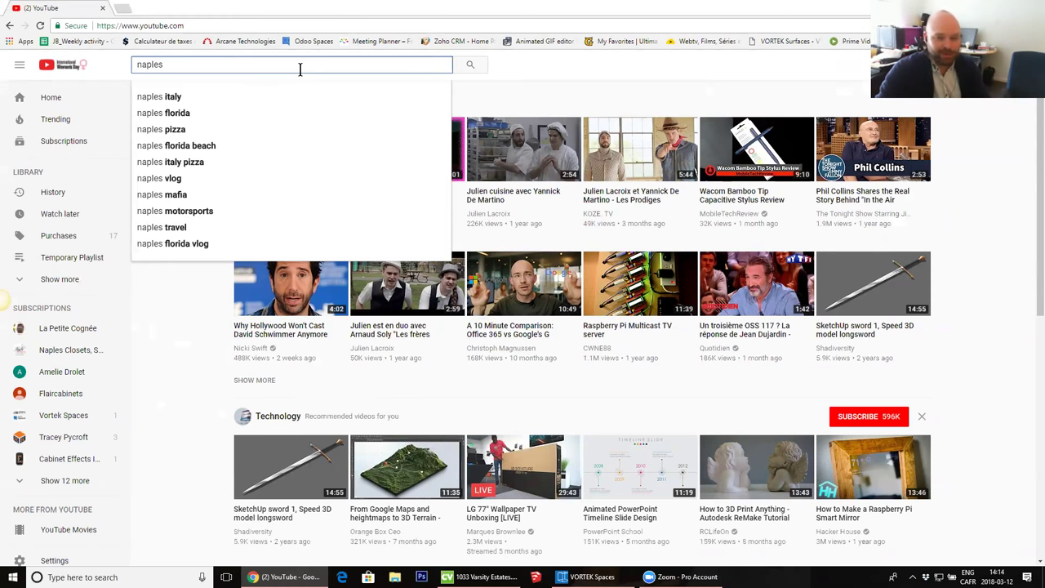
pyautogui.write('vlo')
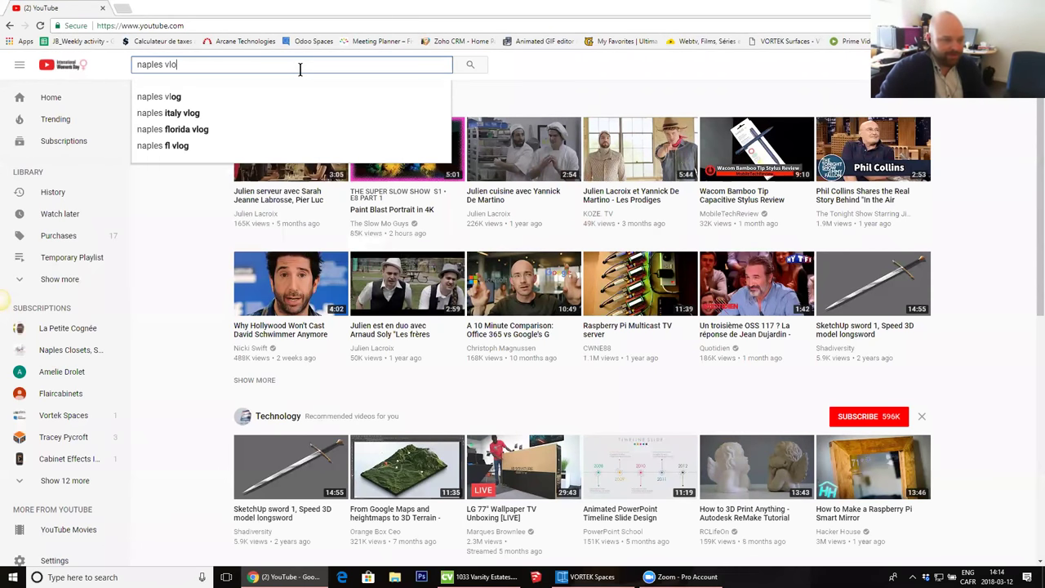
pyautogui.press('BackSpace')
pyautogui.press('BackSpace')
pyautogui.press('BackSpace')
pyautogui.write('c')
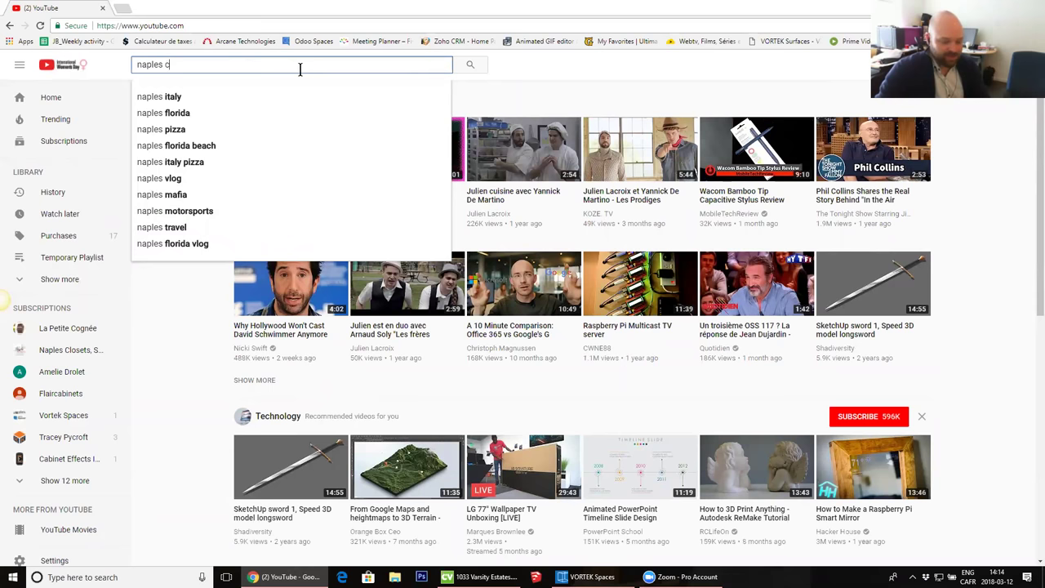
pyautogui.write('lo')
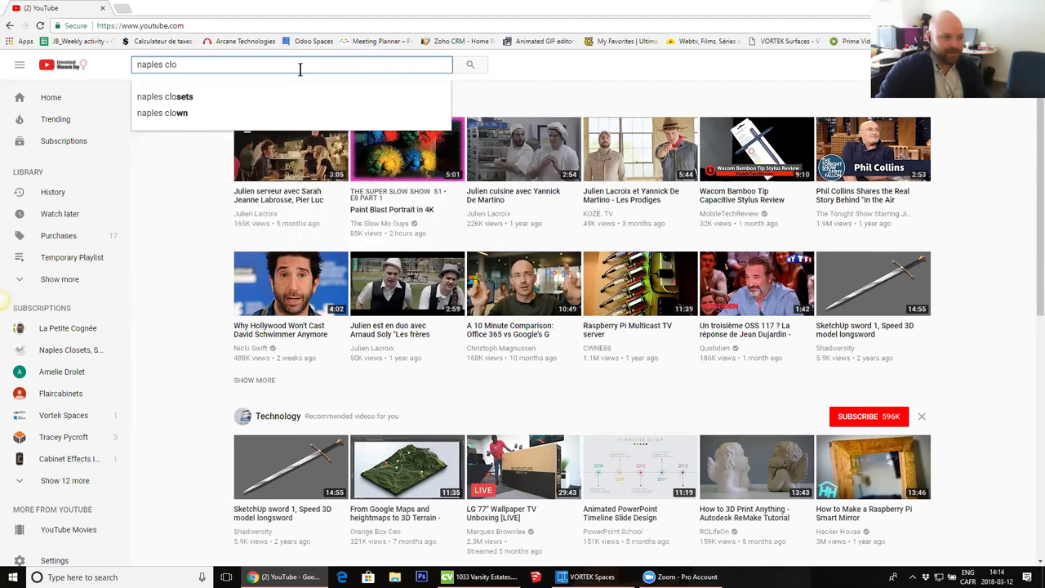
pyautogui.press('Down')
pyautogui.press('Return')
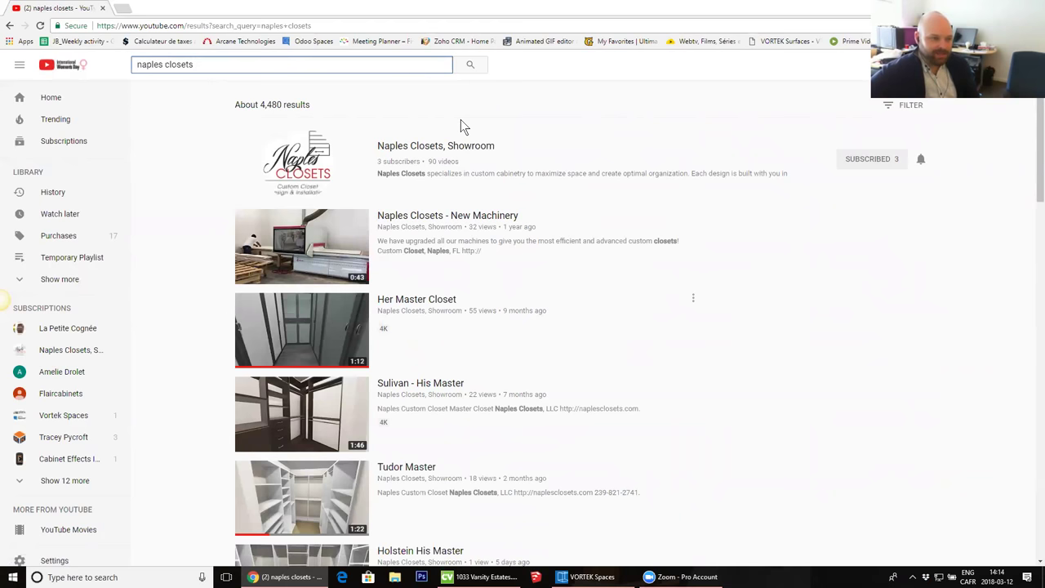
# - Play part of the Naples Closets "His Master" closet video from August 2017, pause it and return to the search results
pyautogui.click(402, 385)
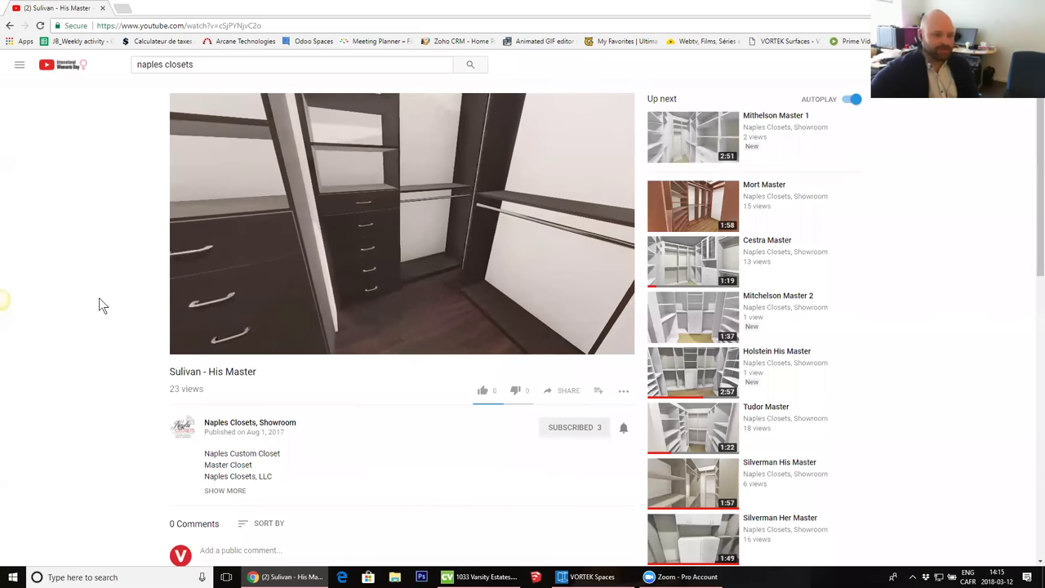
pyautogui.moveTo(350, 335); pyautogui.dragTo(405, 338)
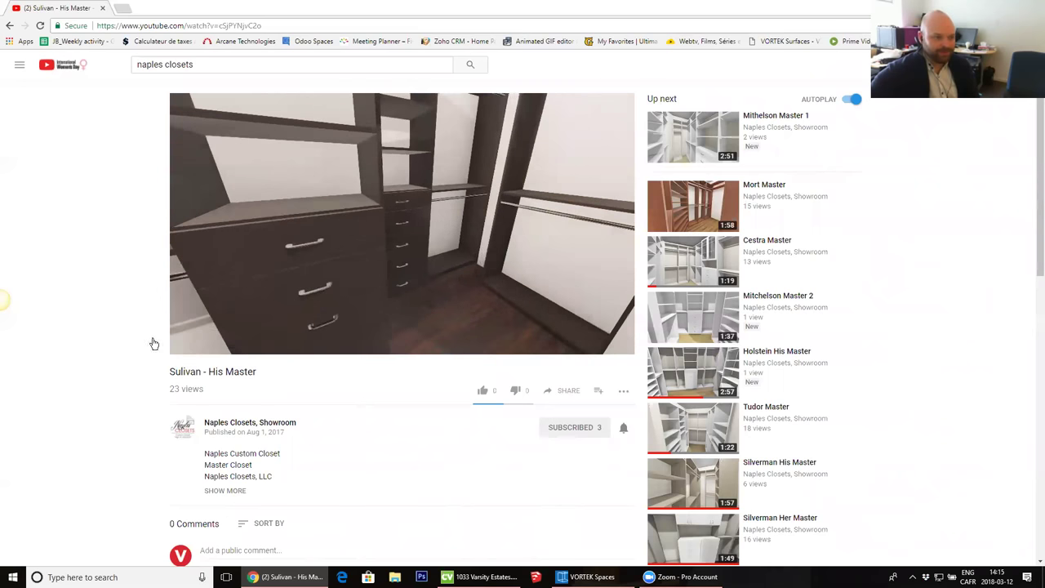
pyautogui.click(187, 346)
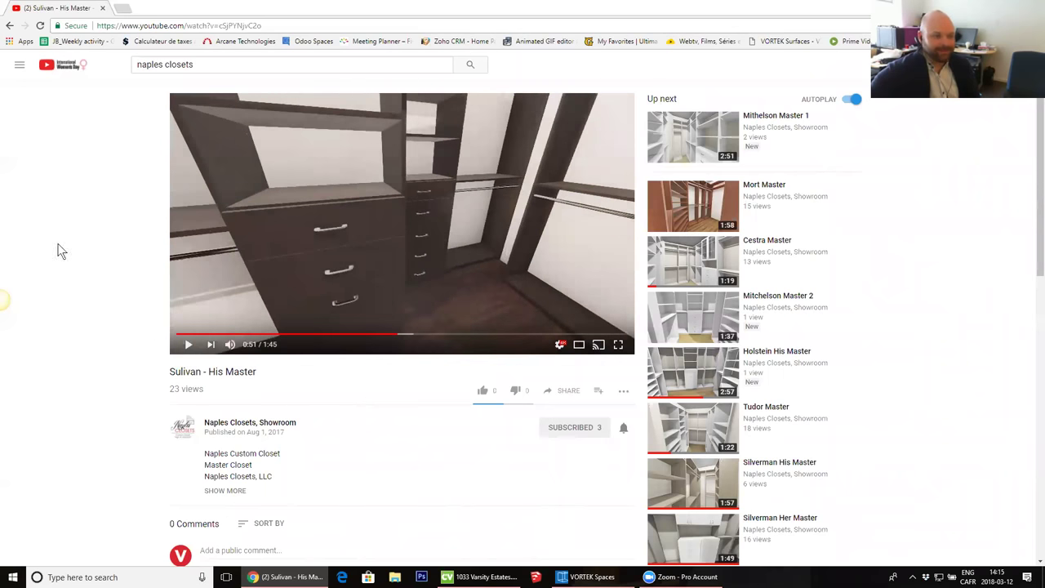
pyautogui.click(10, 25)
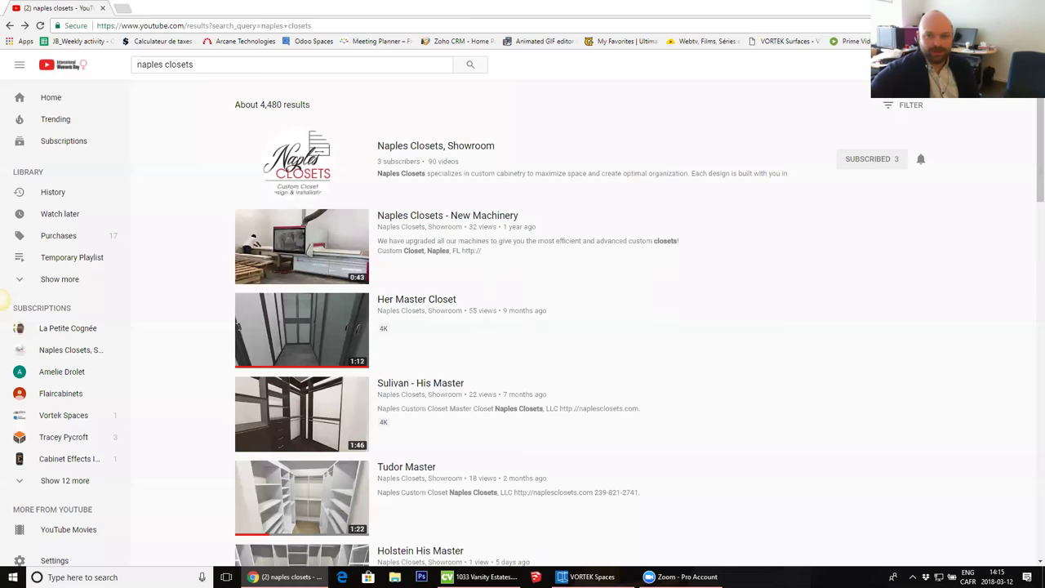
# - Open the VORTEK channel and play its "Open Loft 360 - SketchUp project into VORTEK Spaces (Results)" video
pyautogui.click(1019, 64)
pyautogui.click(942, 133)
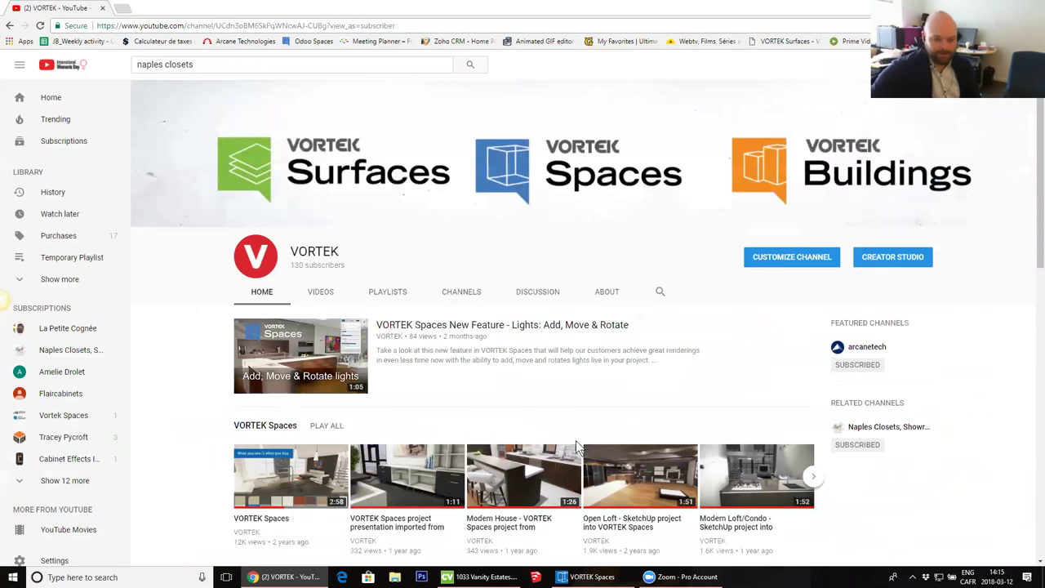
pyautogui.scroll(-4, 576, 440)
pyautogui.click(747, 318)
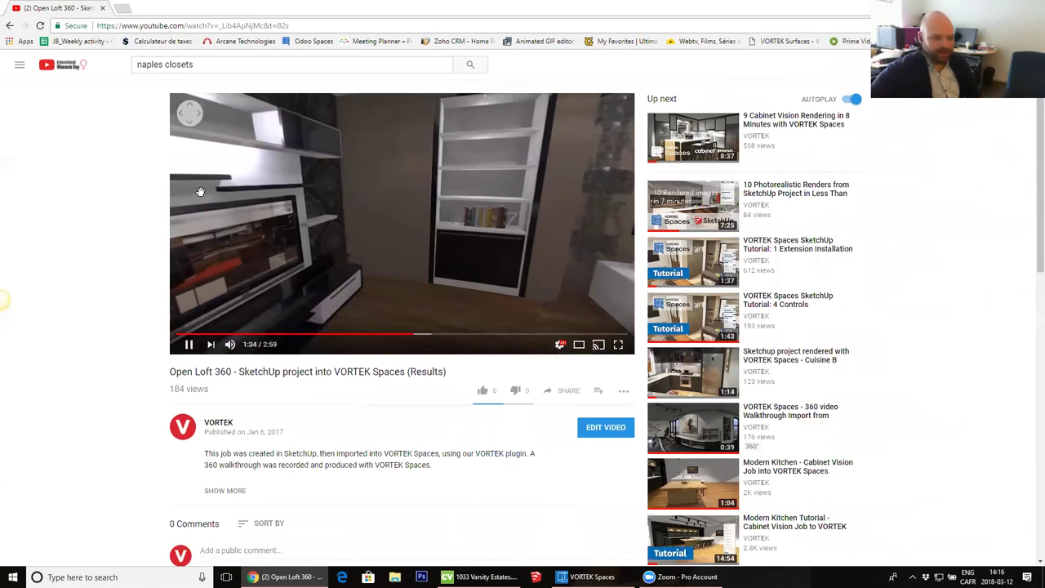
# - Look around the loft in the 360 video from the sofas to the kitchen, pausing playback
pyautogui.moveTo(481, 200); pyautogui.dragTo(319, 174)
pyautogui.moveTo(531, 184); pyautogui.dragTo(358, 205)
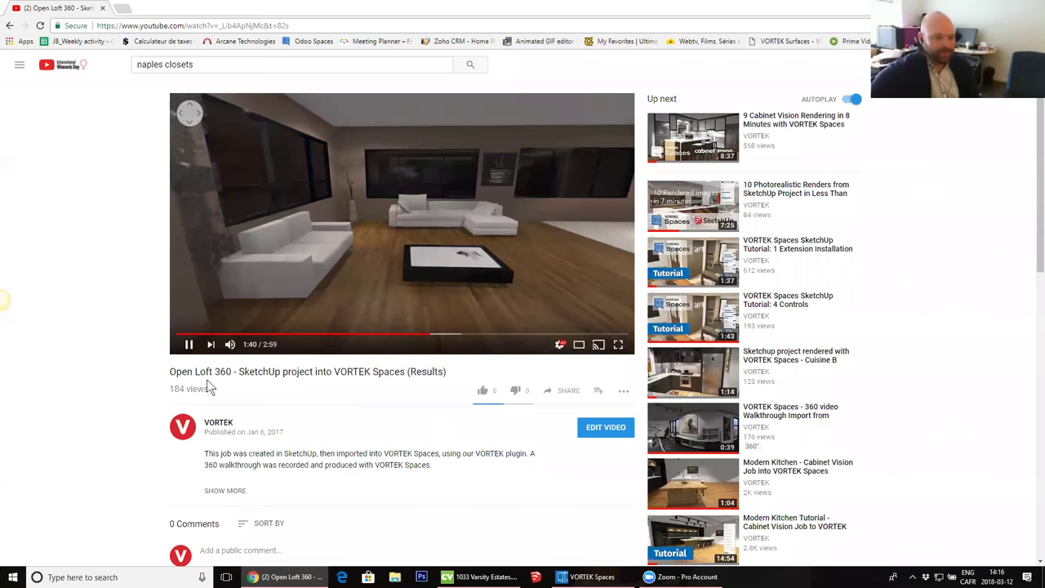
pyautogui.click(190, 348)
pyautogui.moveTo(462, 237); pyautogui.dragTo(330, 240)
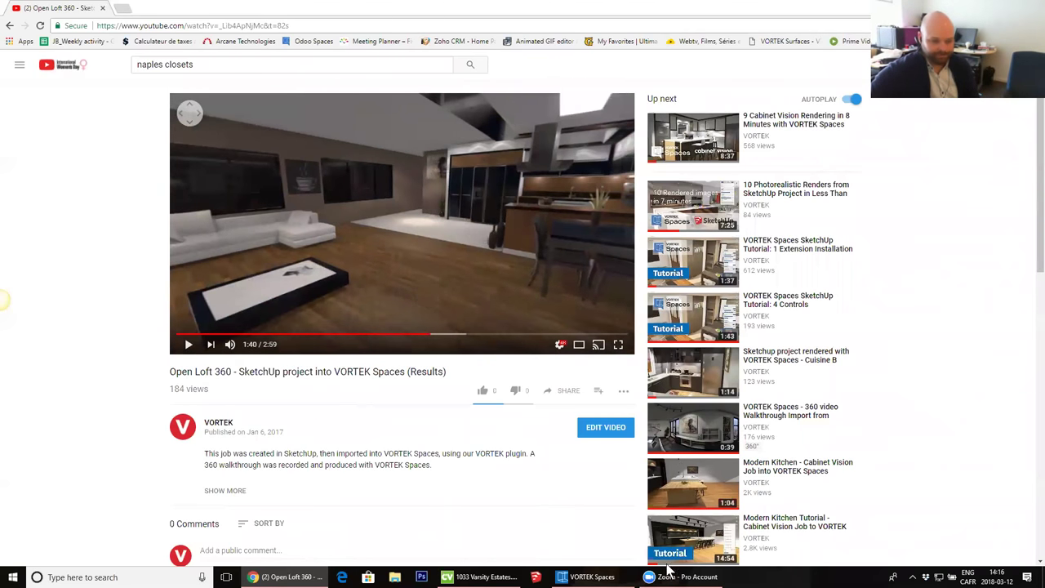
# - Switch to VORTEK Spaces, continue the recorded walkthrough sideways along the white tall cabinets, and stop the video recording
pyautogui.click(588, 577)
pyautogui.press('w')
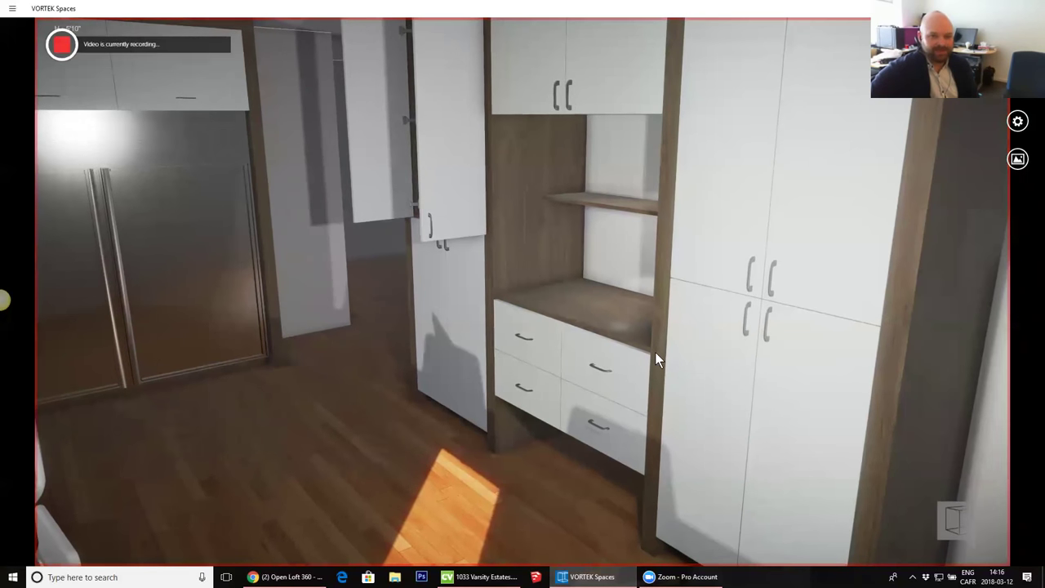
pyautogui.press('w')
pyautogui.press('d')
pyautogui.press('d')
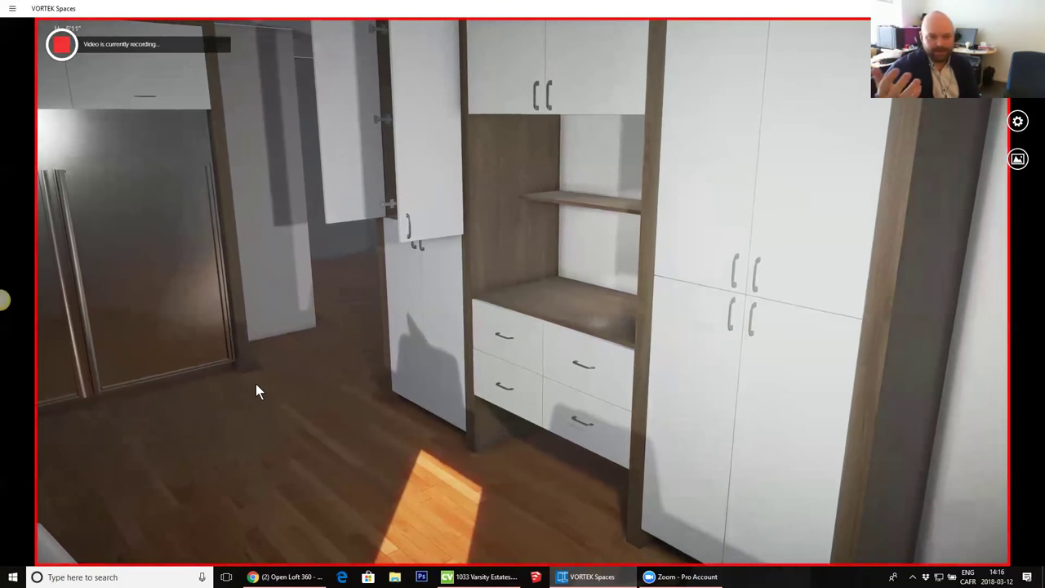
pyautogui.press('d')
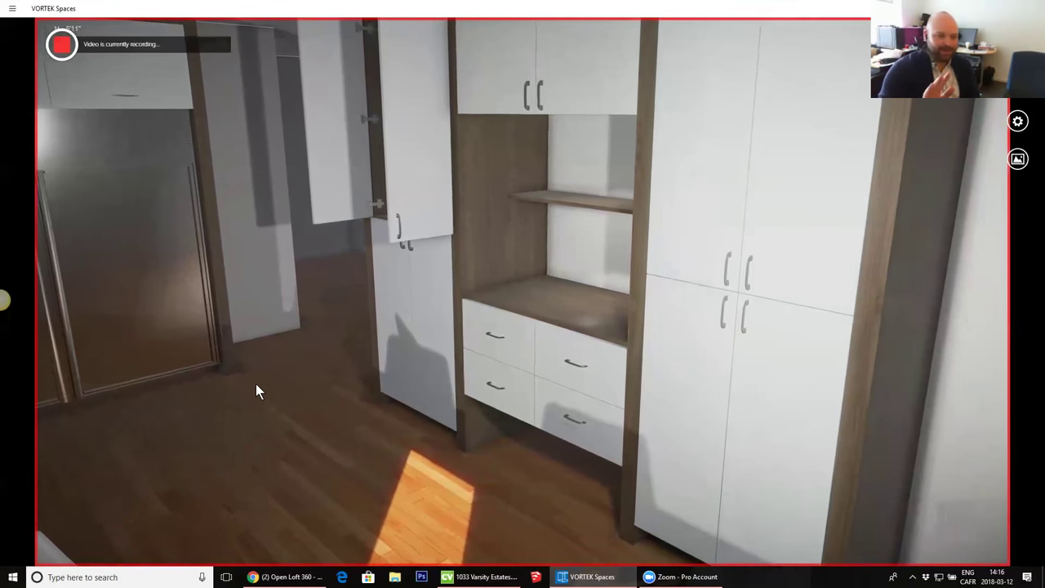
pyautogui.press('d')
pyautogui.press('d')
pyautogui.press('d')
pyautogui.press('d')
pyautogui.press('d')
pyautogui.press('d')
pyautogui.press('d')
pyautogui.press('d')
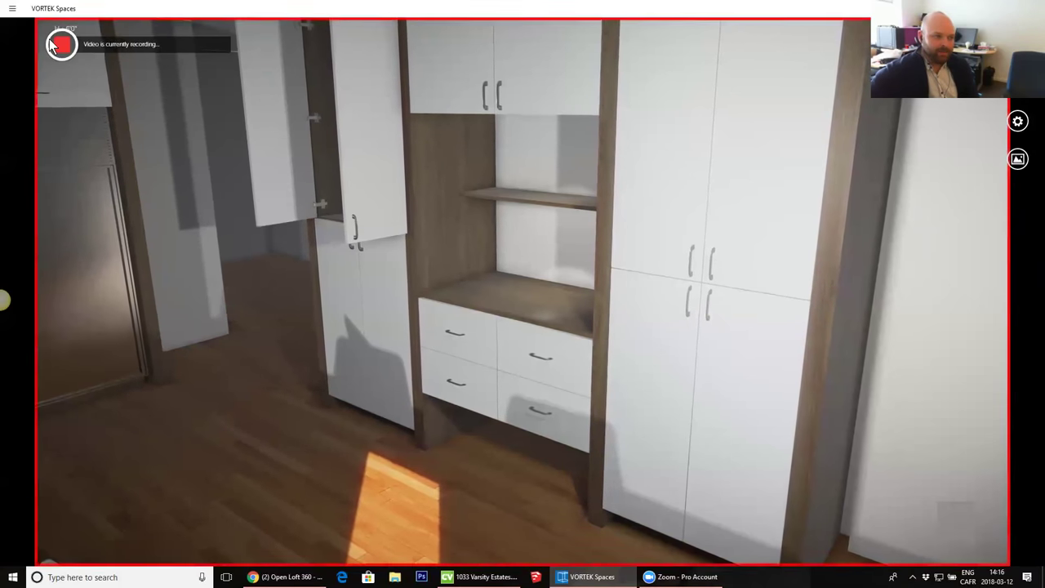
pyautogui.click(61, 46)
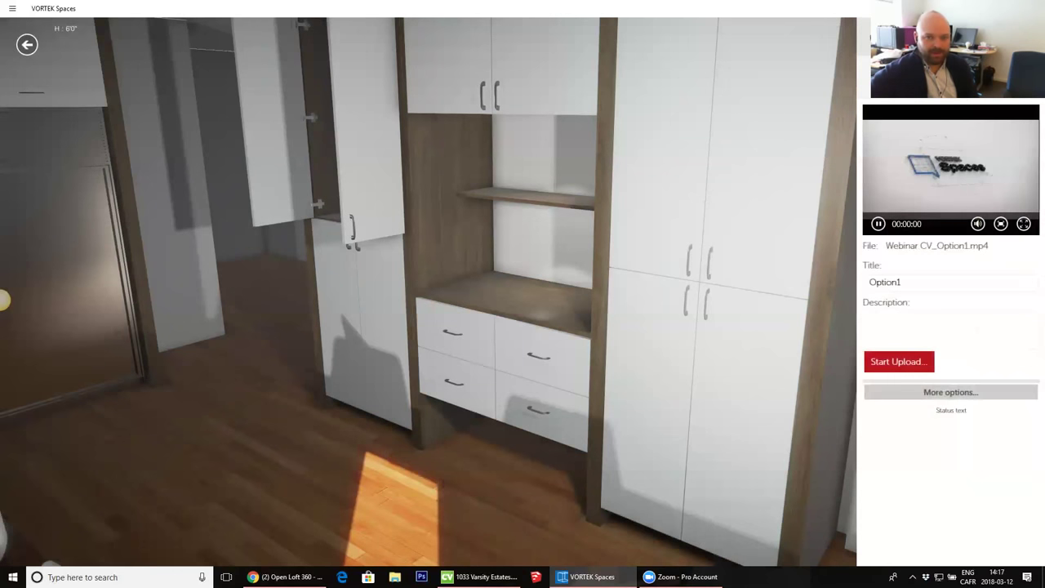
# - Start uploading the walkthrough Webinar CV_Option1.mp4 with the title Option1 and go through its title and description fields
pyautogui.click(886, 367)
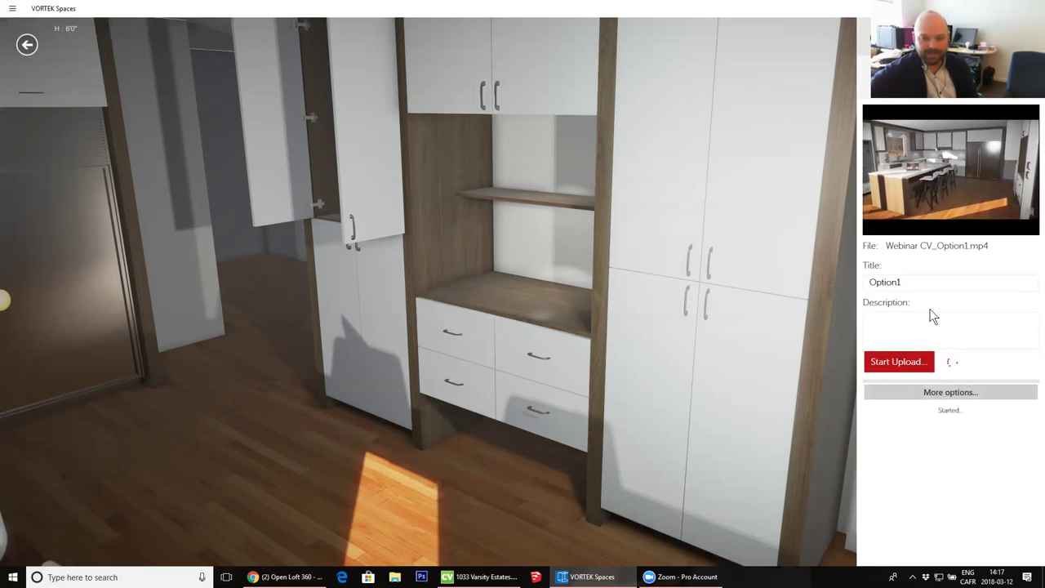
pyautogui.moveTo(976, 180)
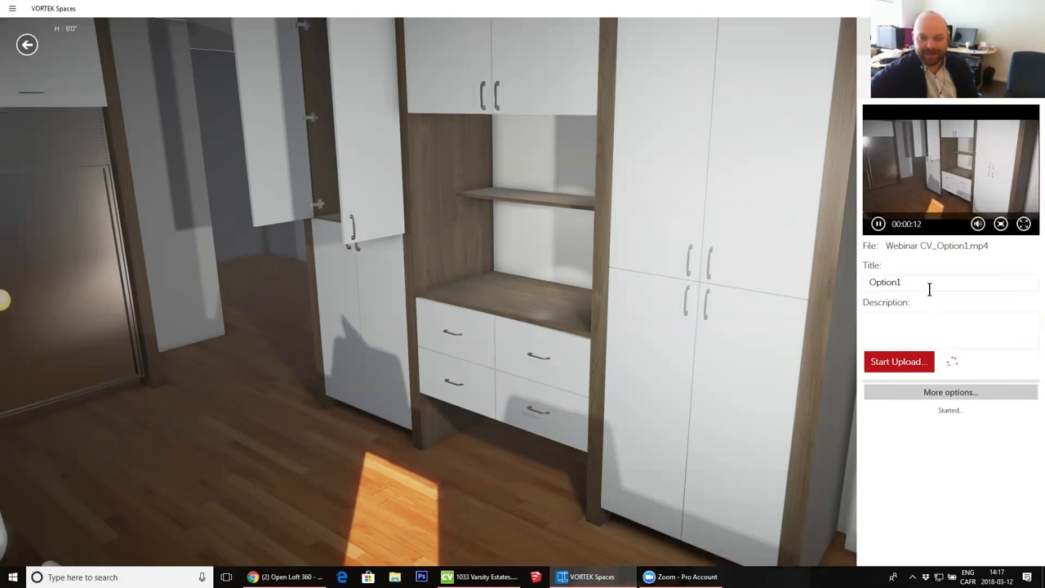
pyautogui.doubleClick(895, 282)
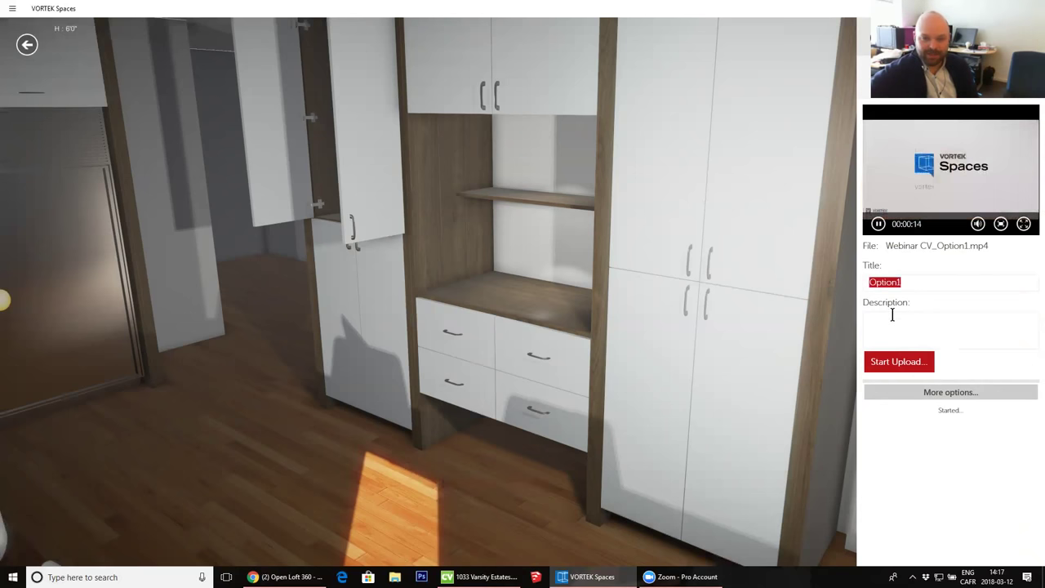
pyautogui.click(932, 330)
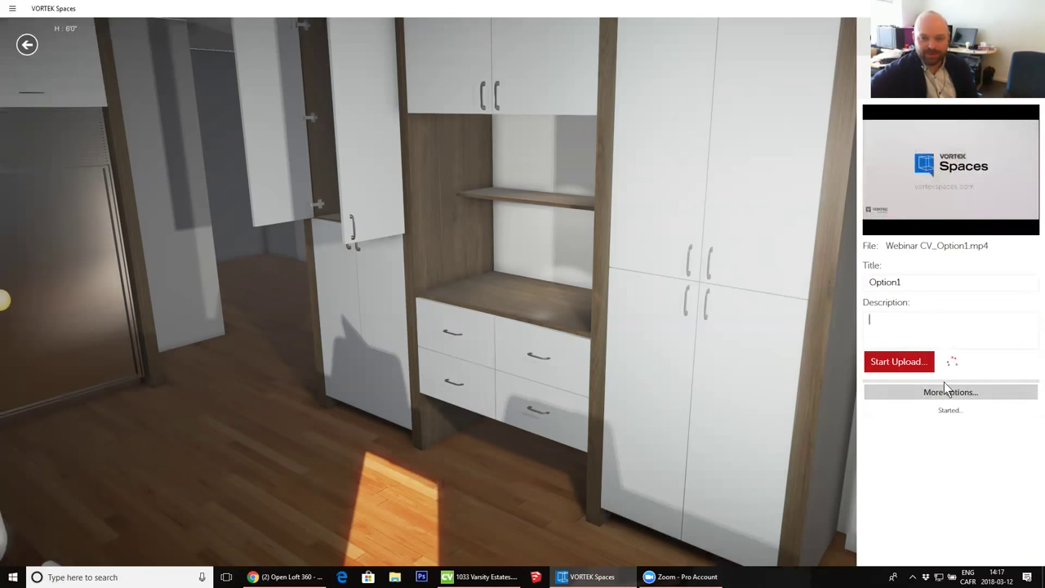
# - Replay the recorded walkthrough video in full screen and return to the upload form
pyautogui.click(1029, 225)
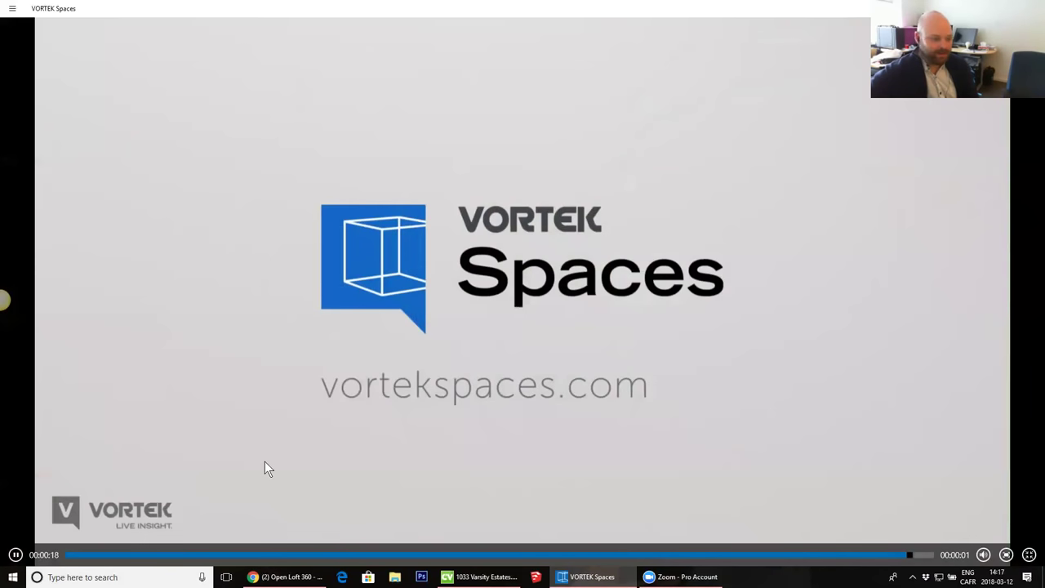
pyautogui.click(18, 555)
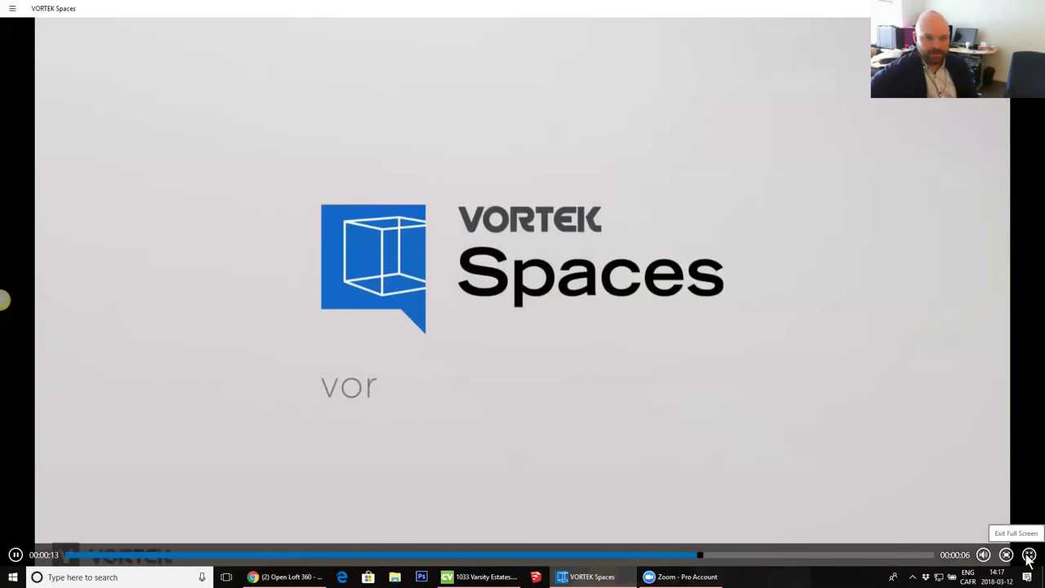
pyautogui.click(1029, 555)
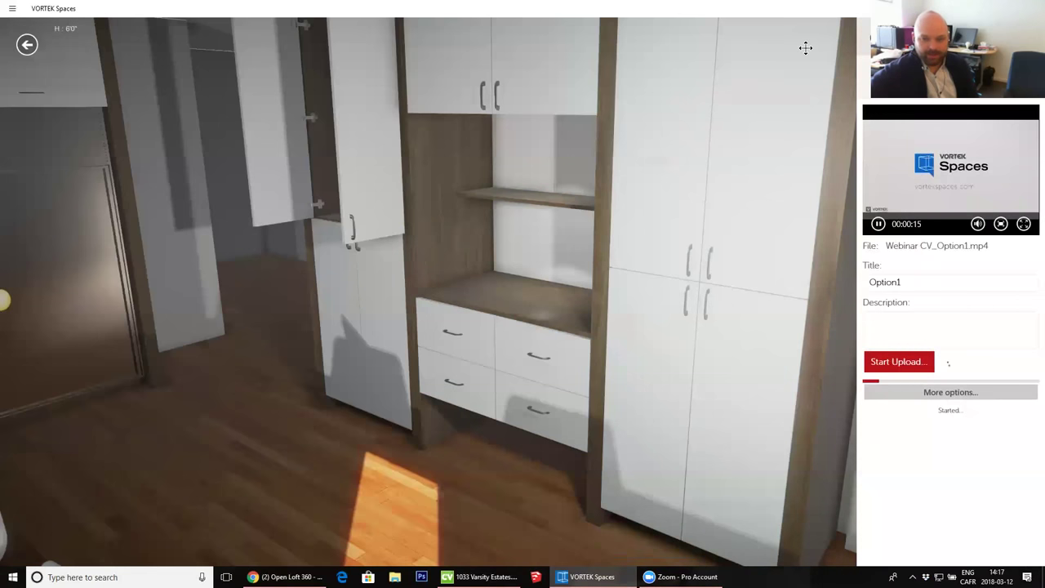
# - Expand the additional upload options and open the list of privacy choices for the video
pyautogui.click(954, 396)
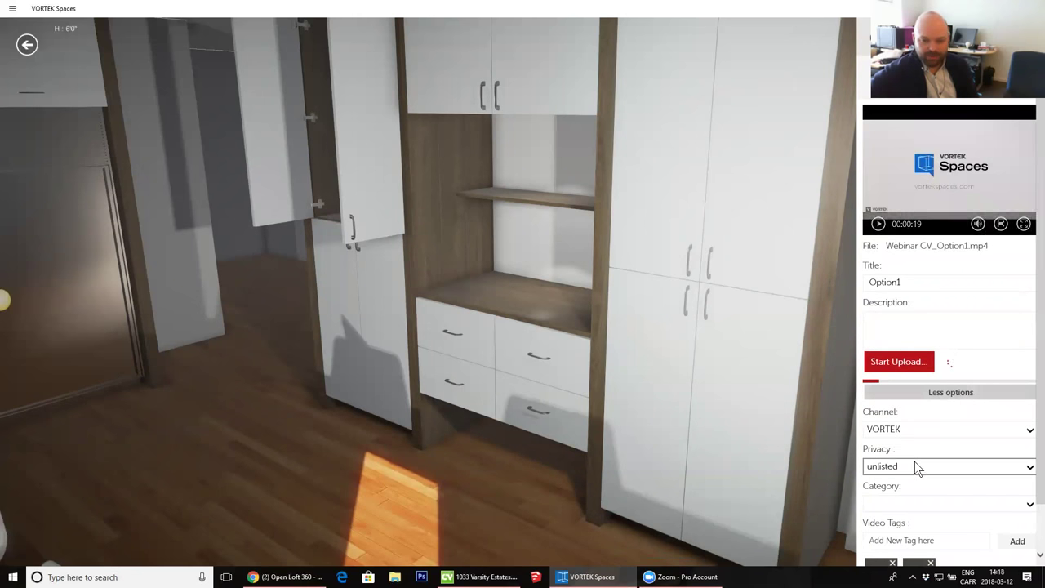
pyautogui.click(1023, 465)
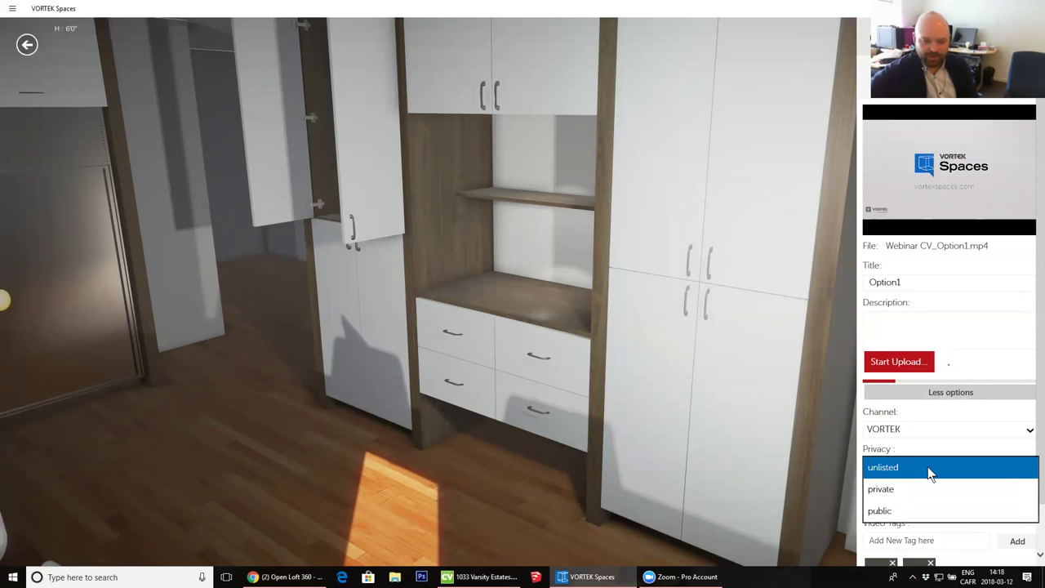